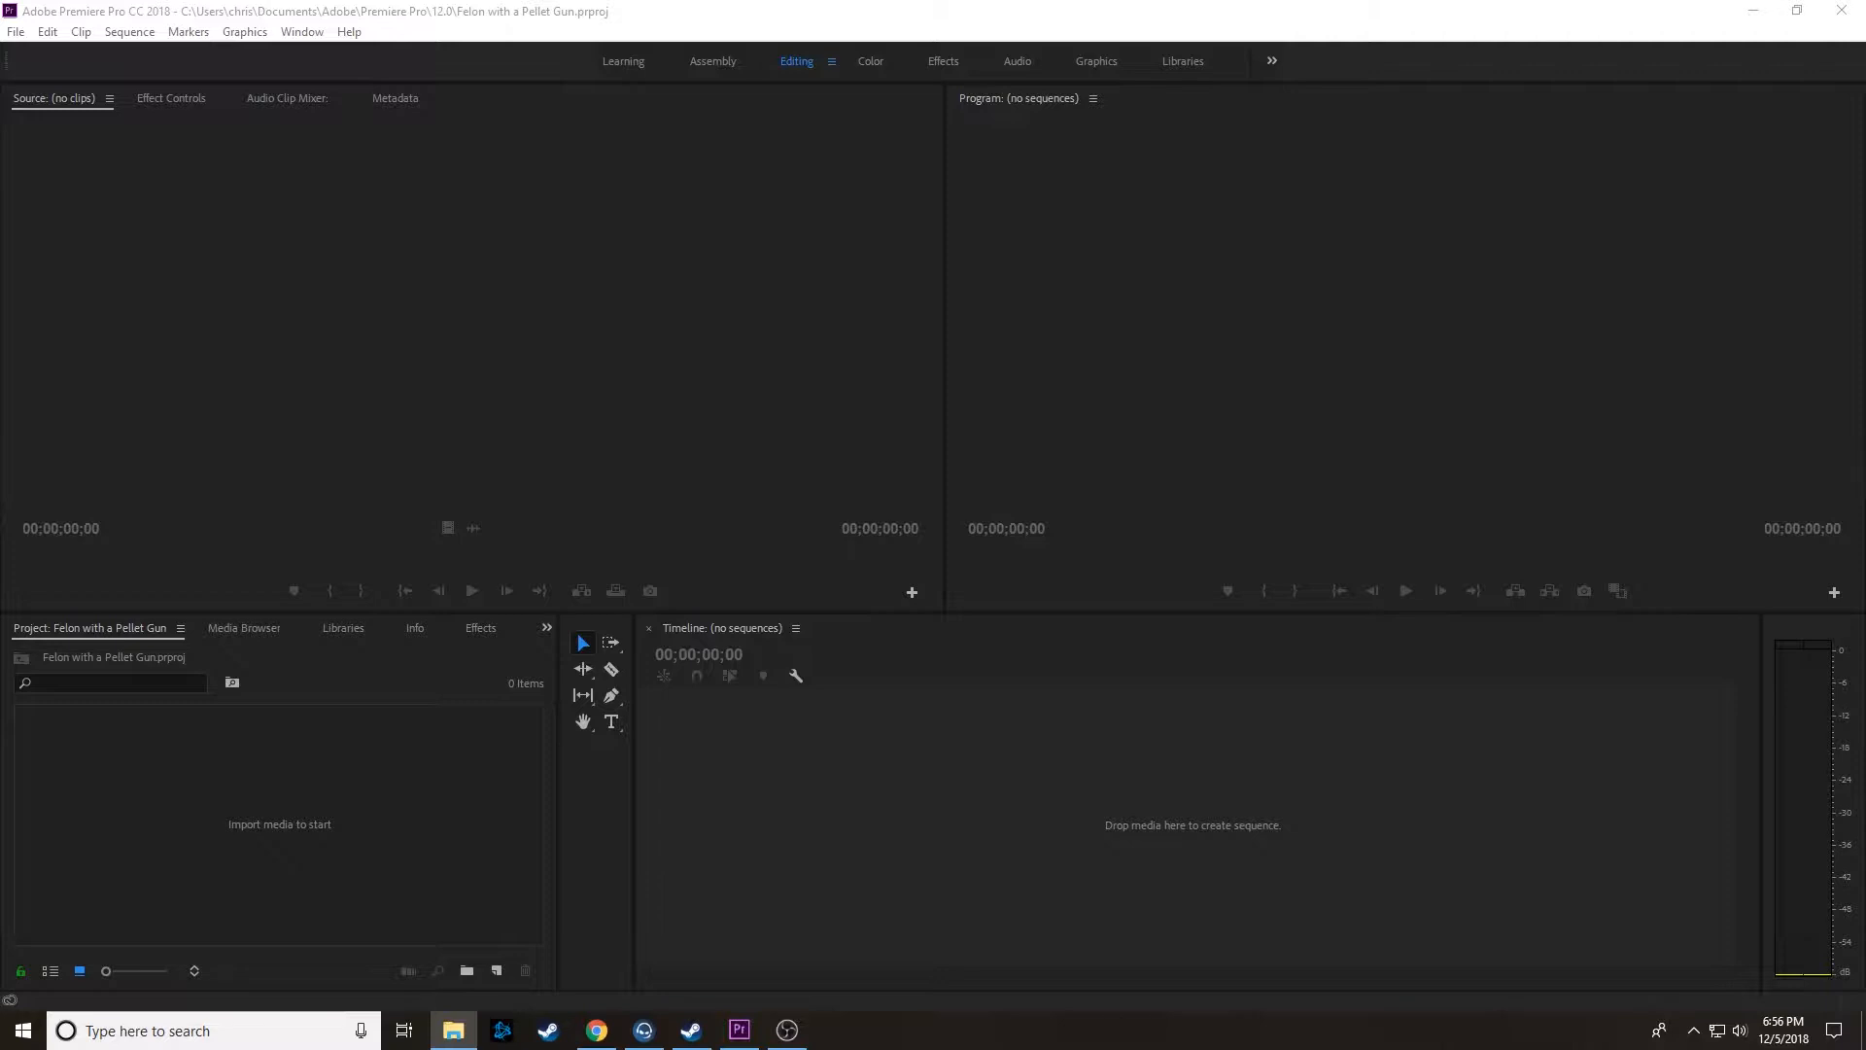
Step: Import 2018-12-04_17-11-32.mp4 and Comp 1_1.mp4 into the project and create a sequence from the 2018-12-04_17-11-32.mp4 clip
drag(1865, 467, 283, 789)
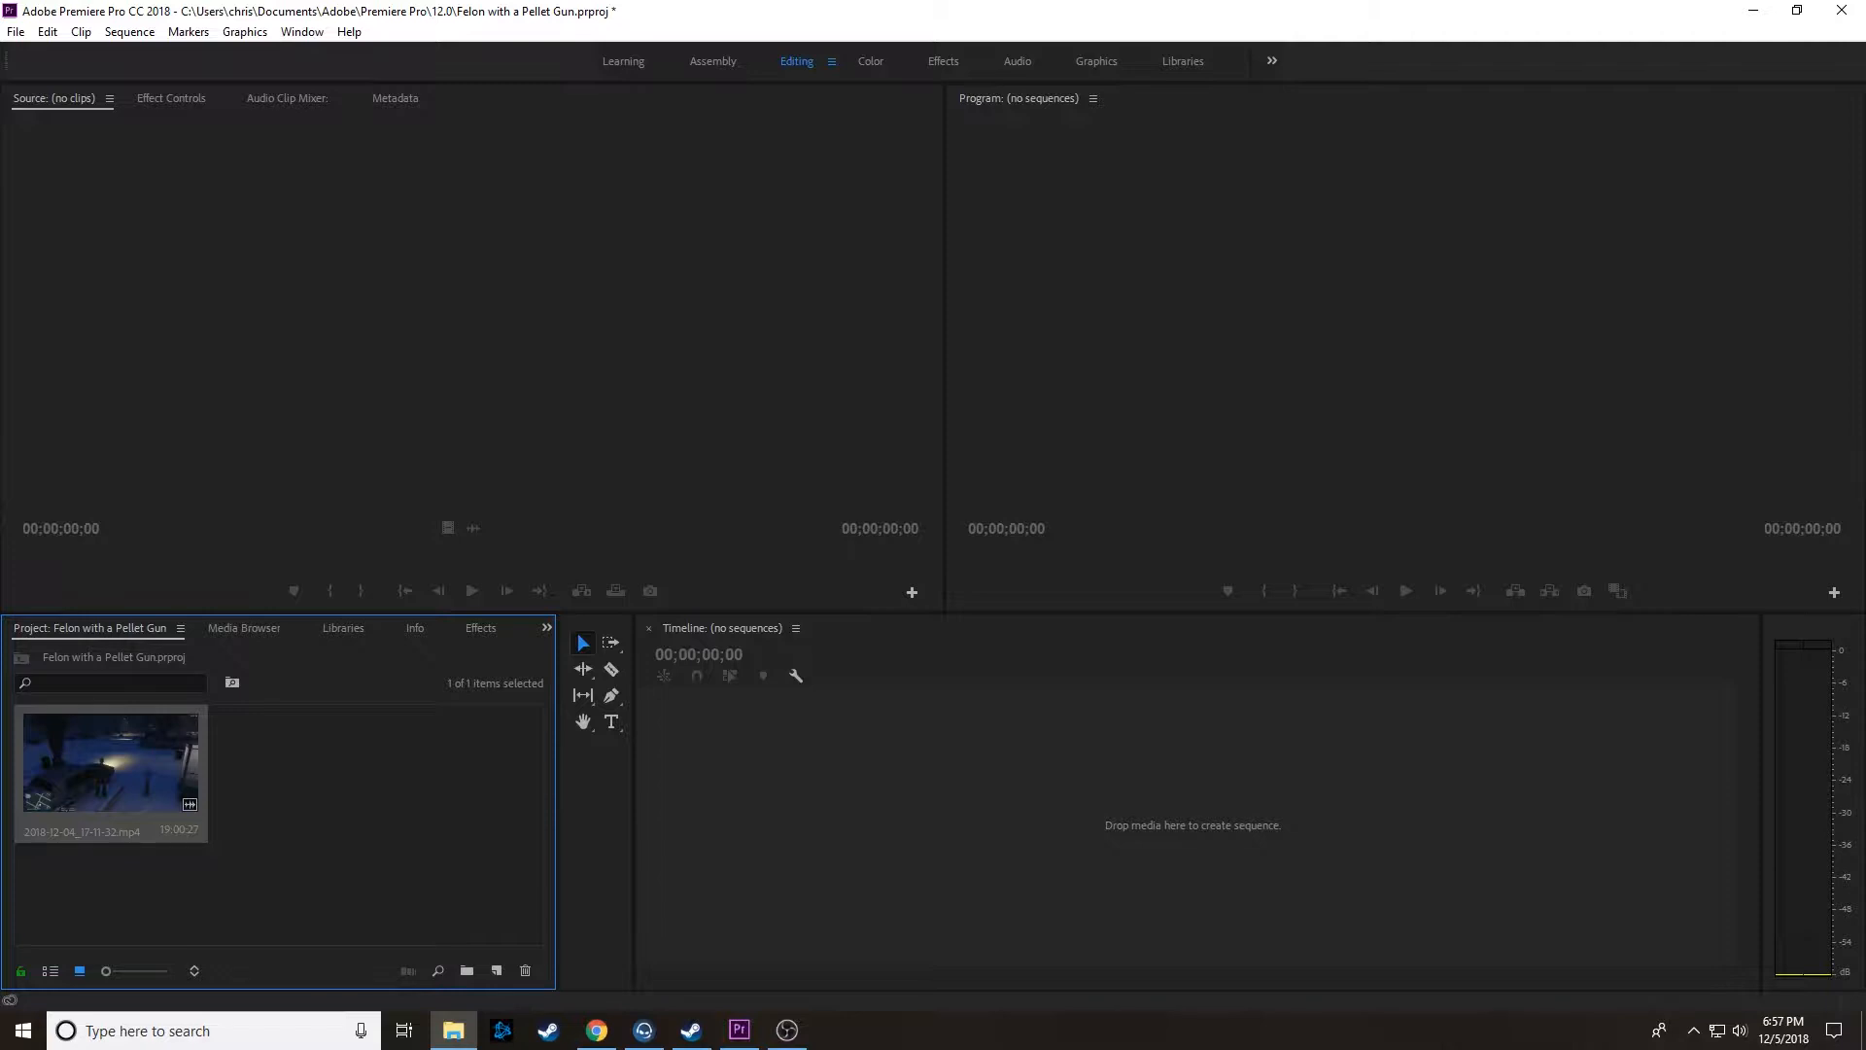
drag(1865, 400, 399, 842)
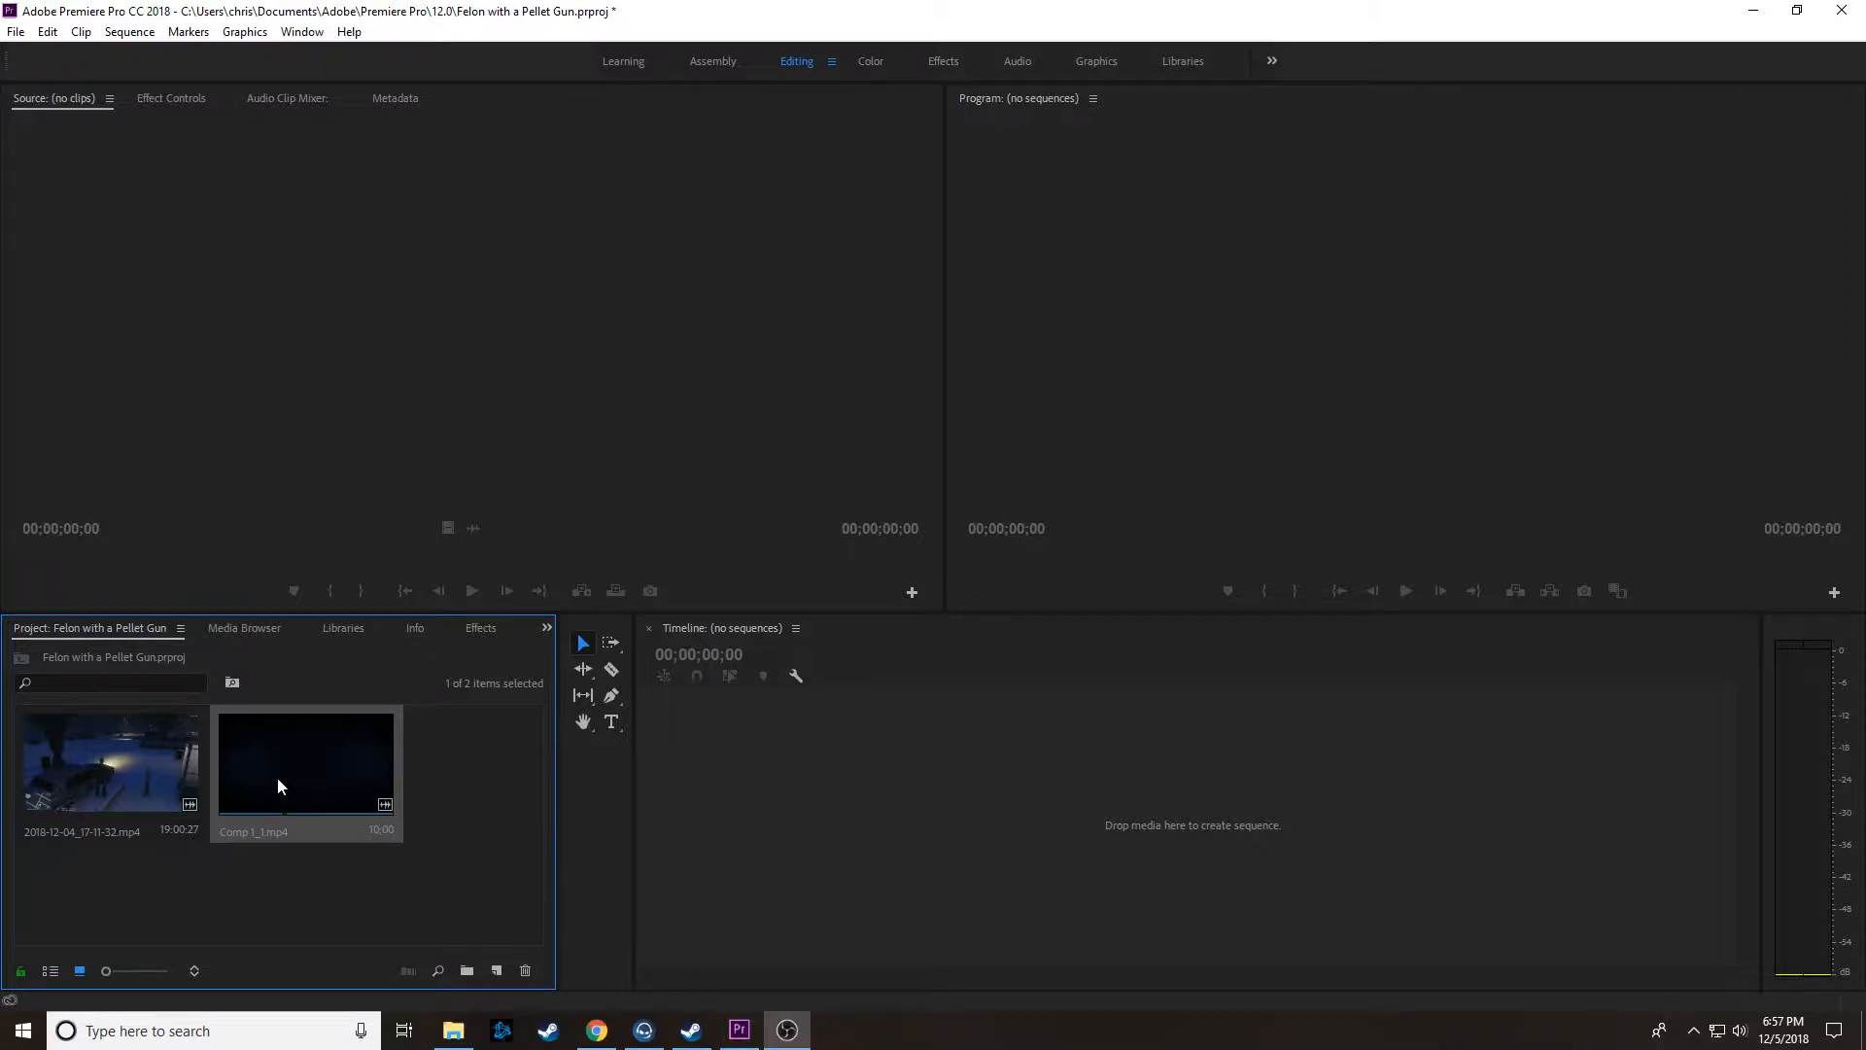
drag(93, 774, 785, 803)
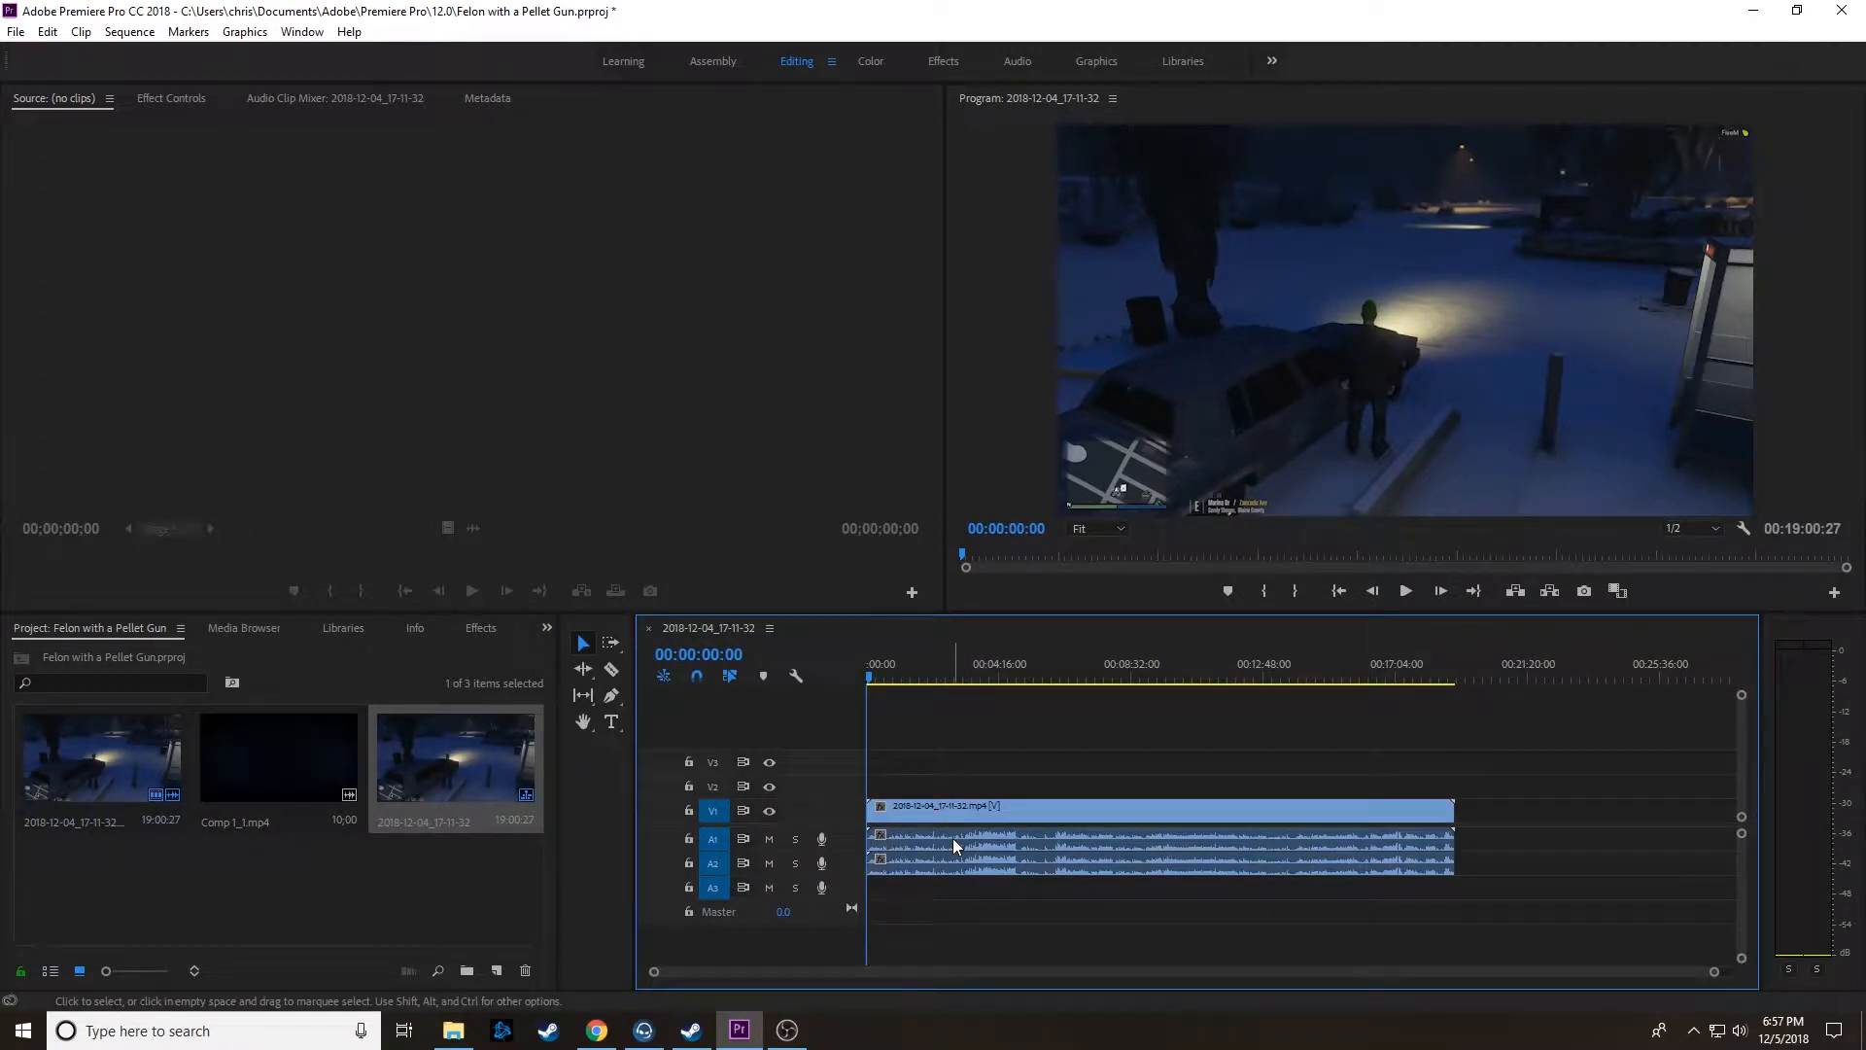
Step: Unlink the video and audio of the timeline clip, and delete the audio clip on track A2
click(953, 838)
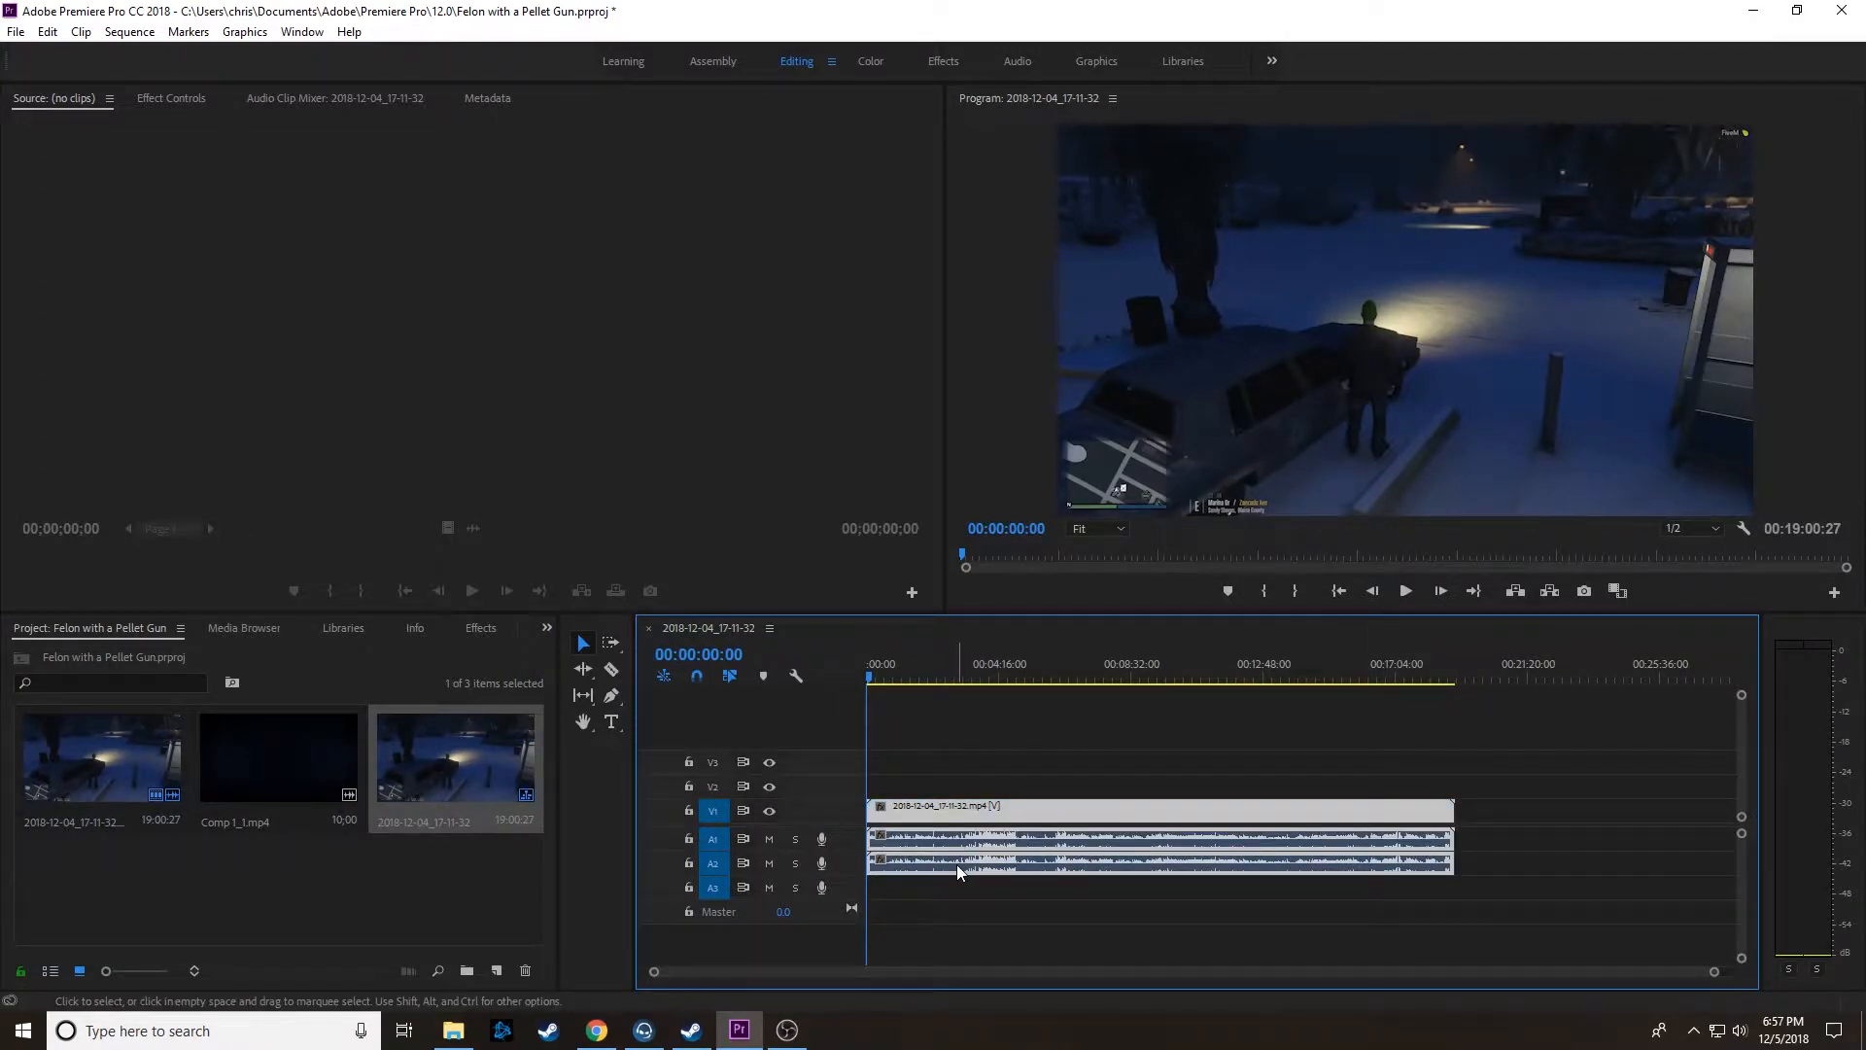
right_click(913, 807)
click(889, 828)
right_click(894, 812)
click(1023, 372)
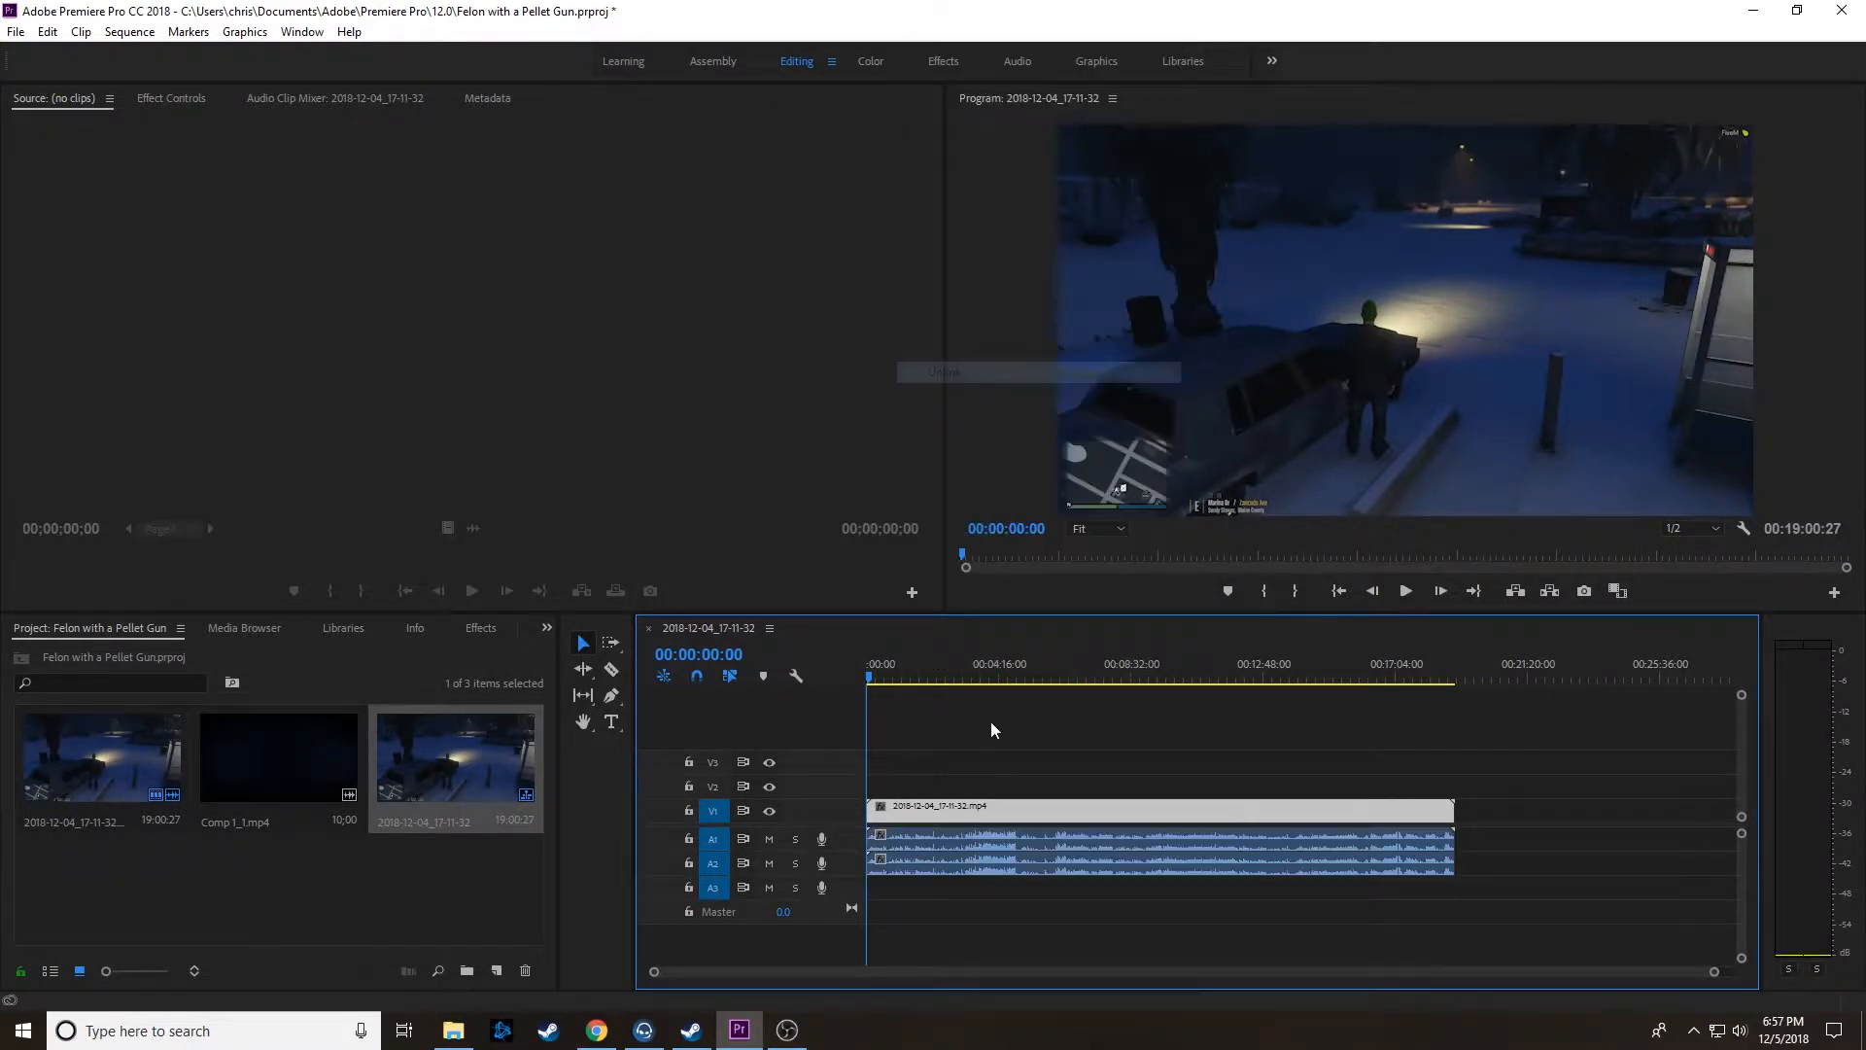
click(972, 865)
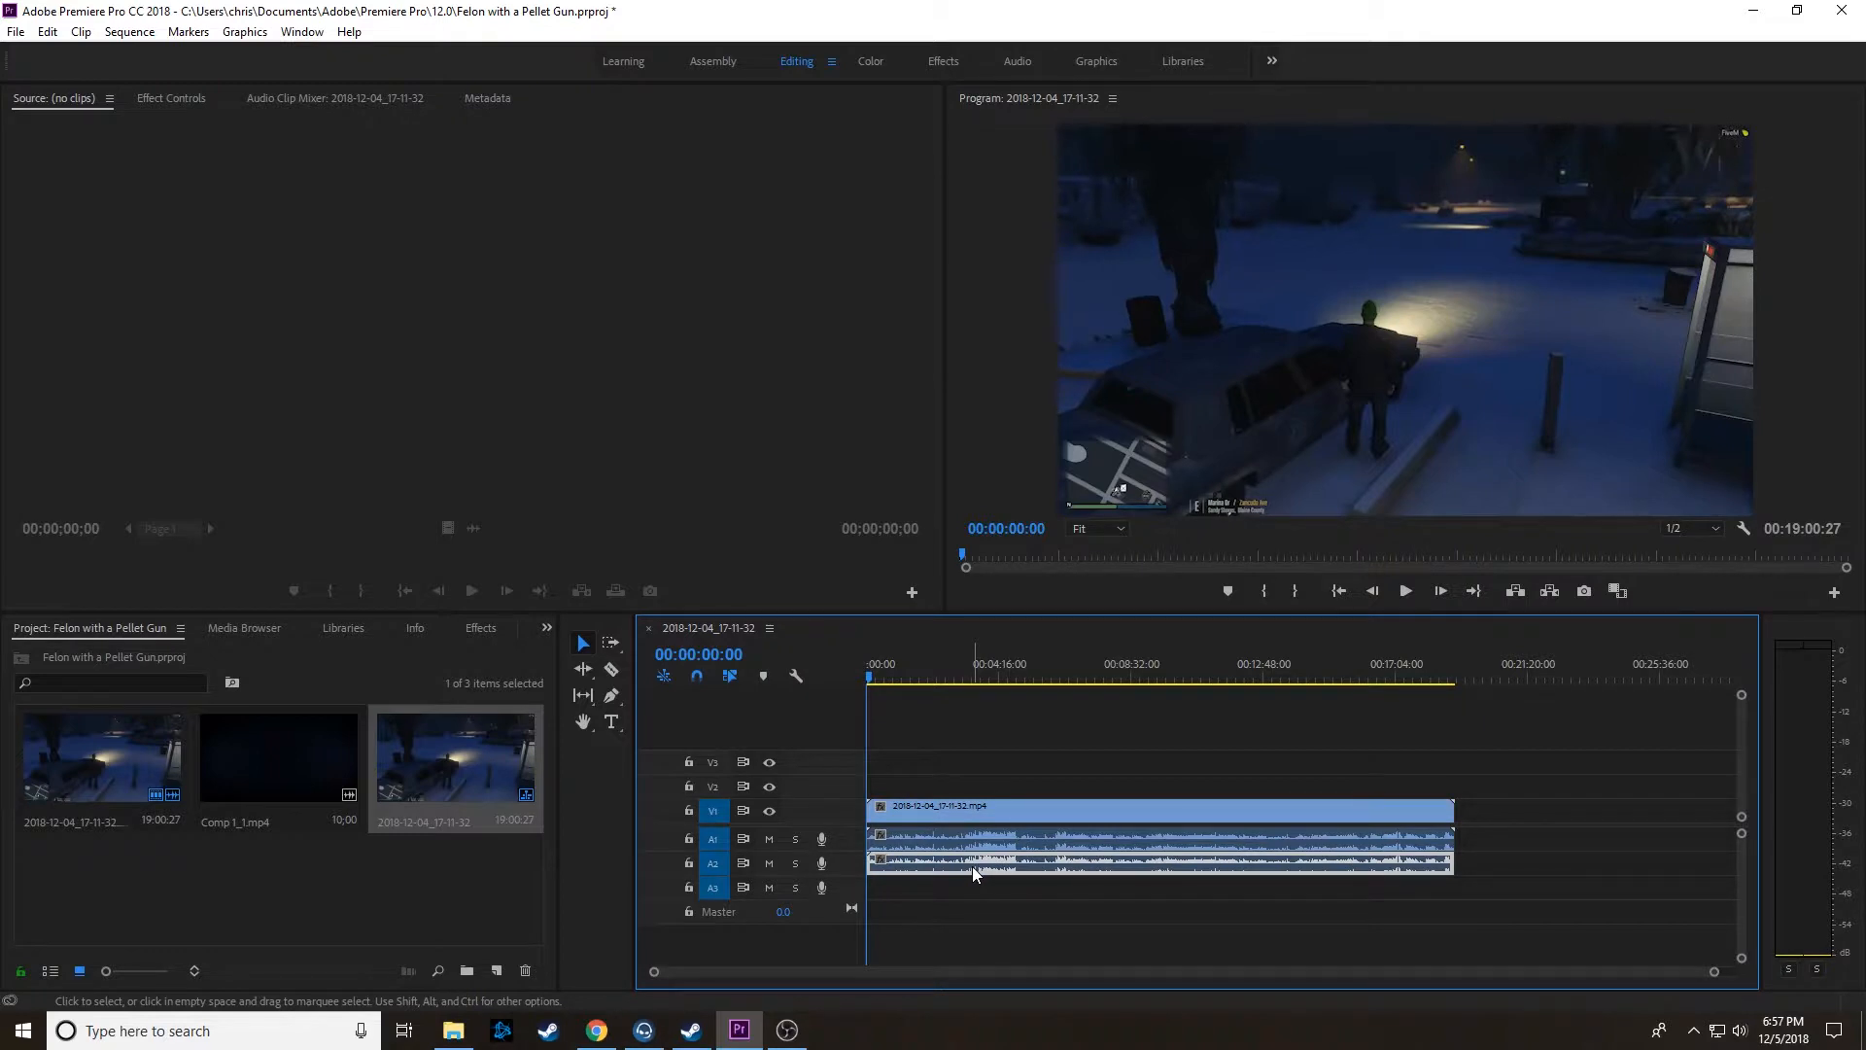
key(Delete)
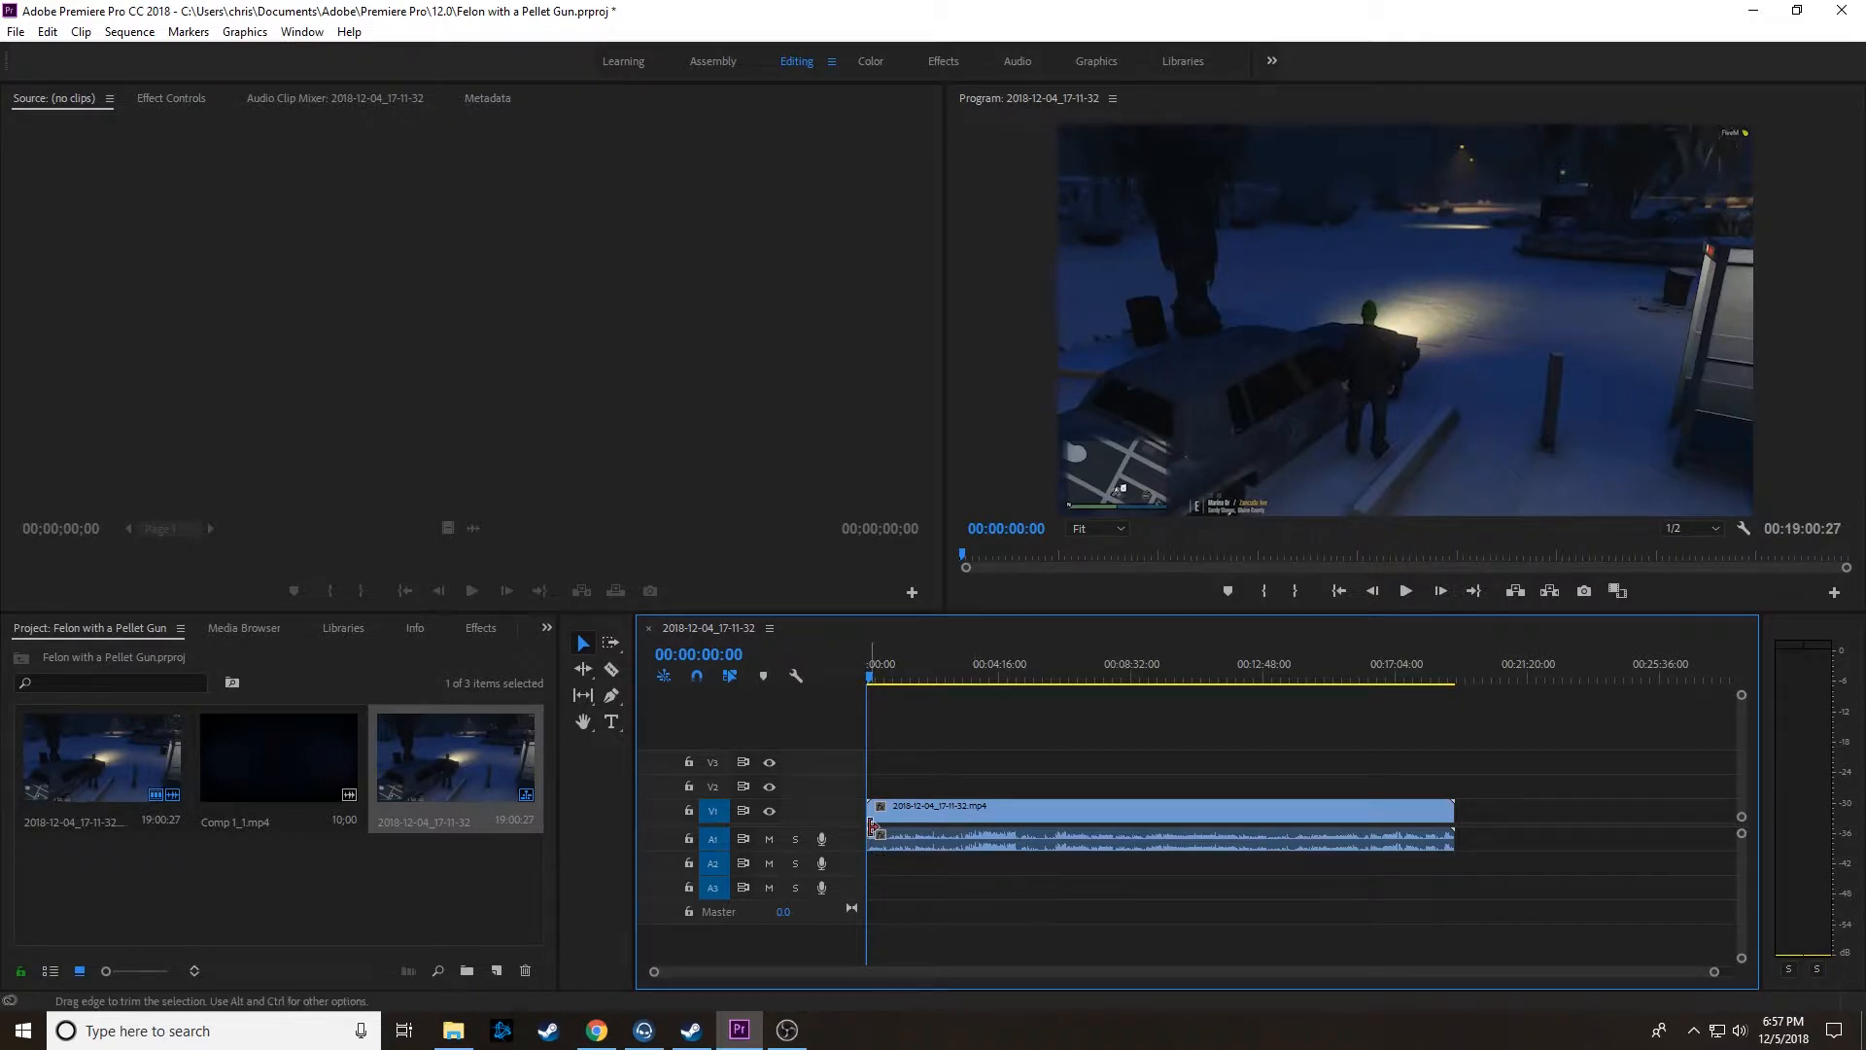
Step: Send the remaining audio clip on track A1 to Adobe Audition for editing and maximize the Audition window
click(984, 838)
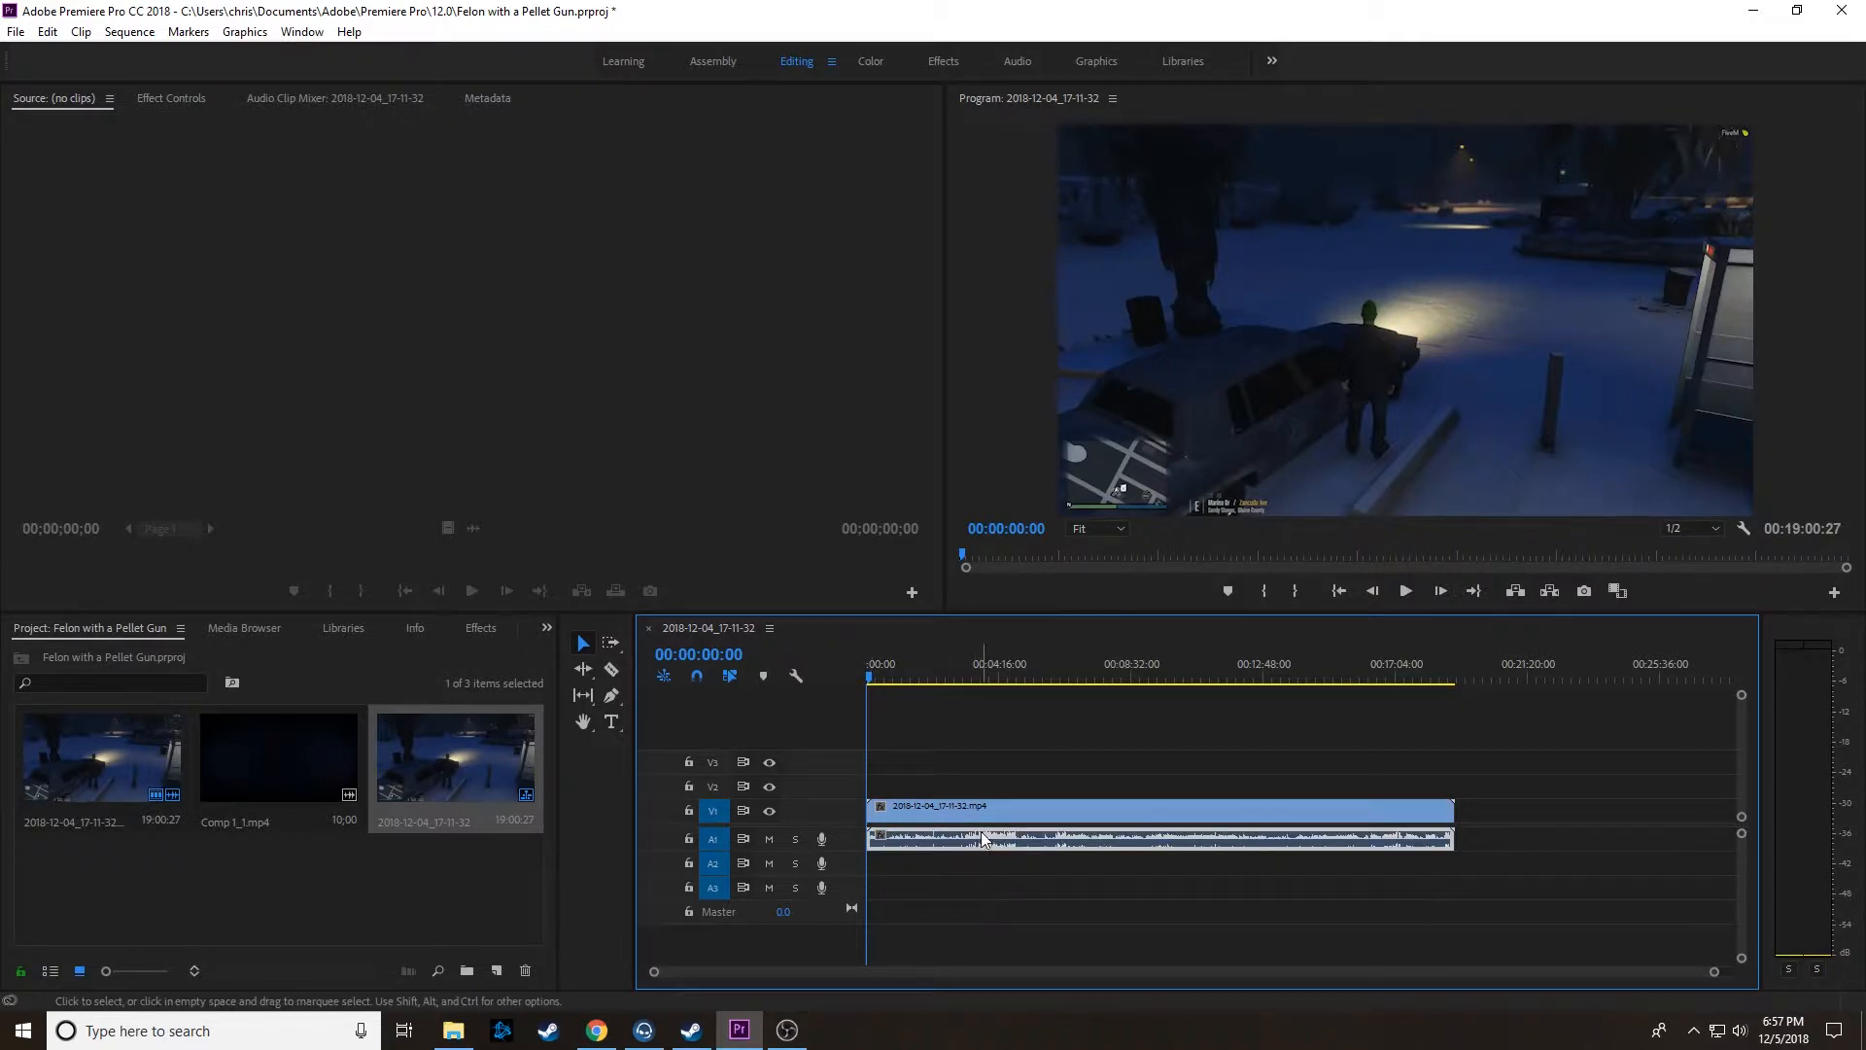
click(970, 807)
click(1003, 844)
right_click(1003, 843)
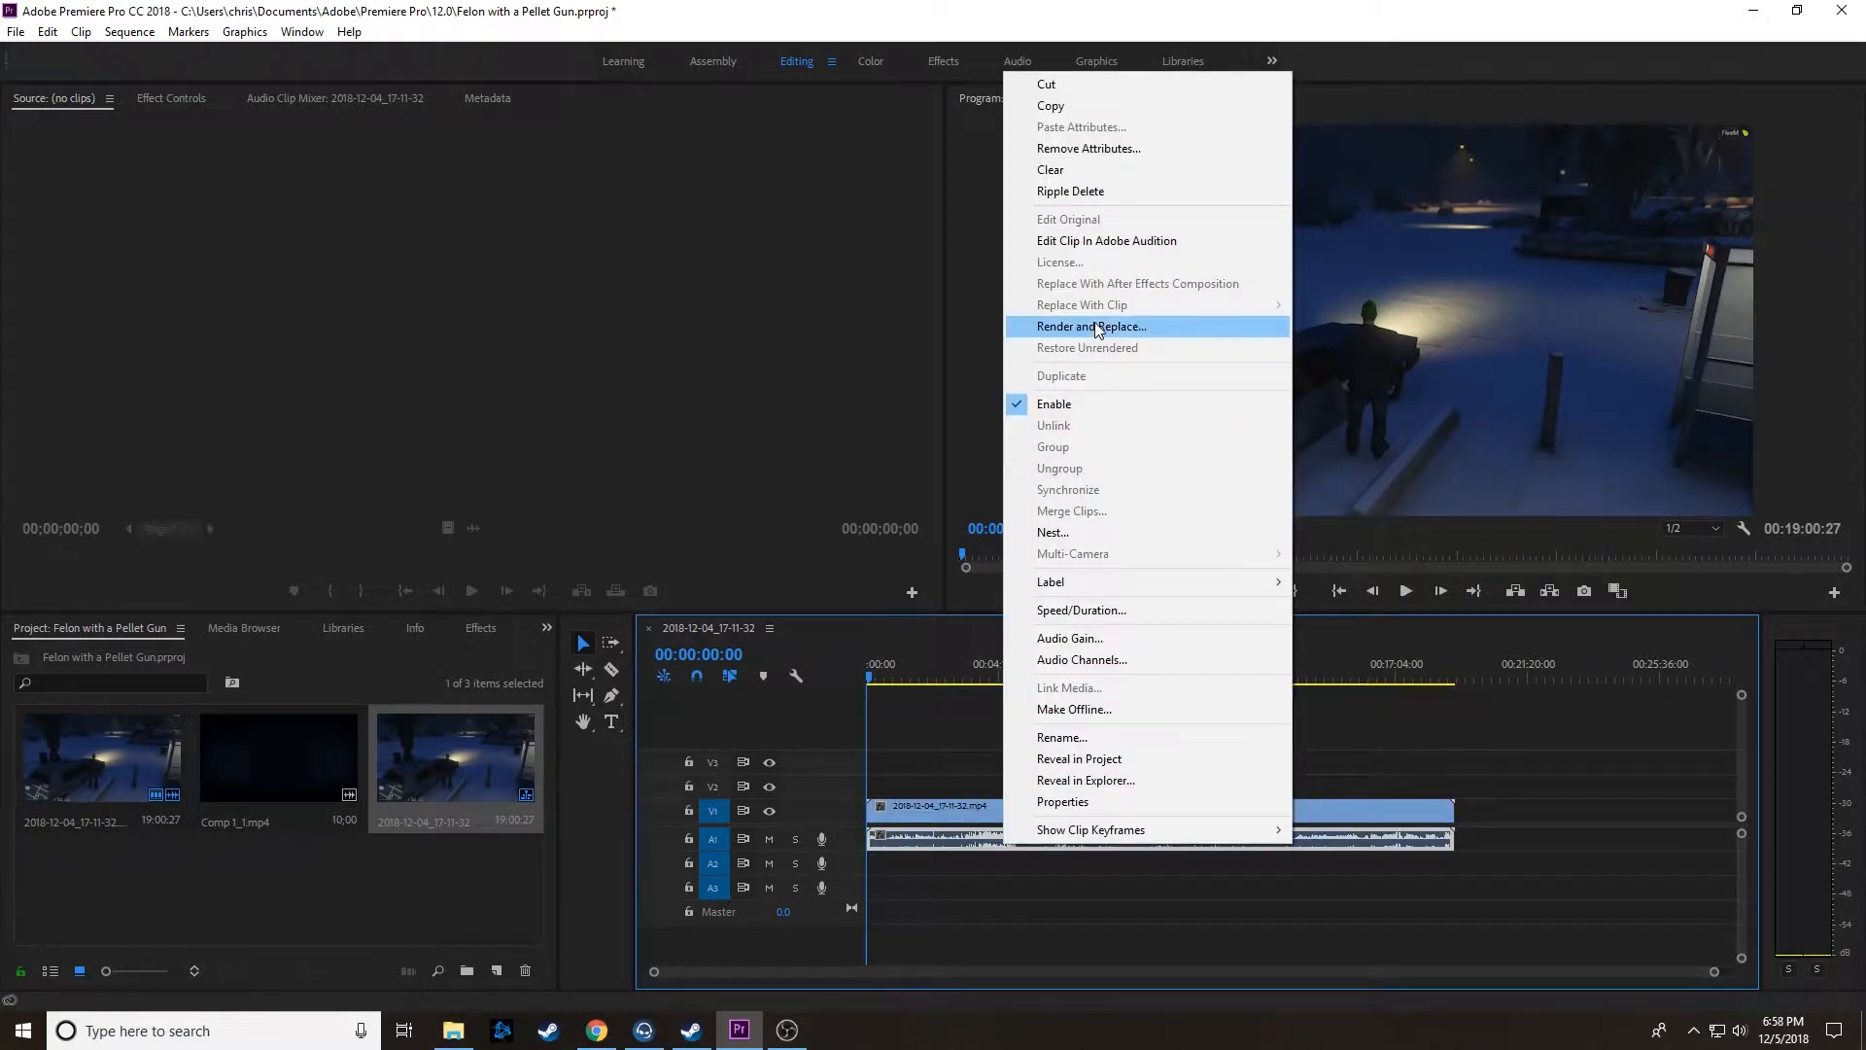
click(1128, 241)
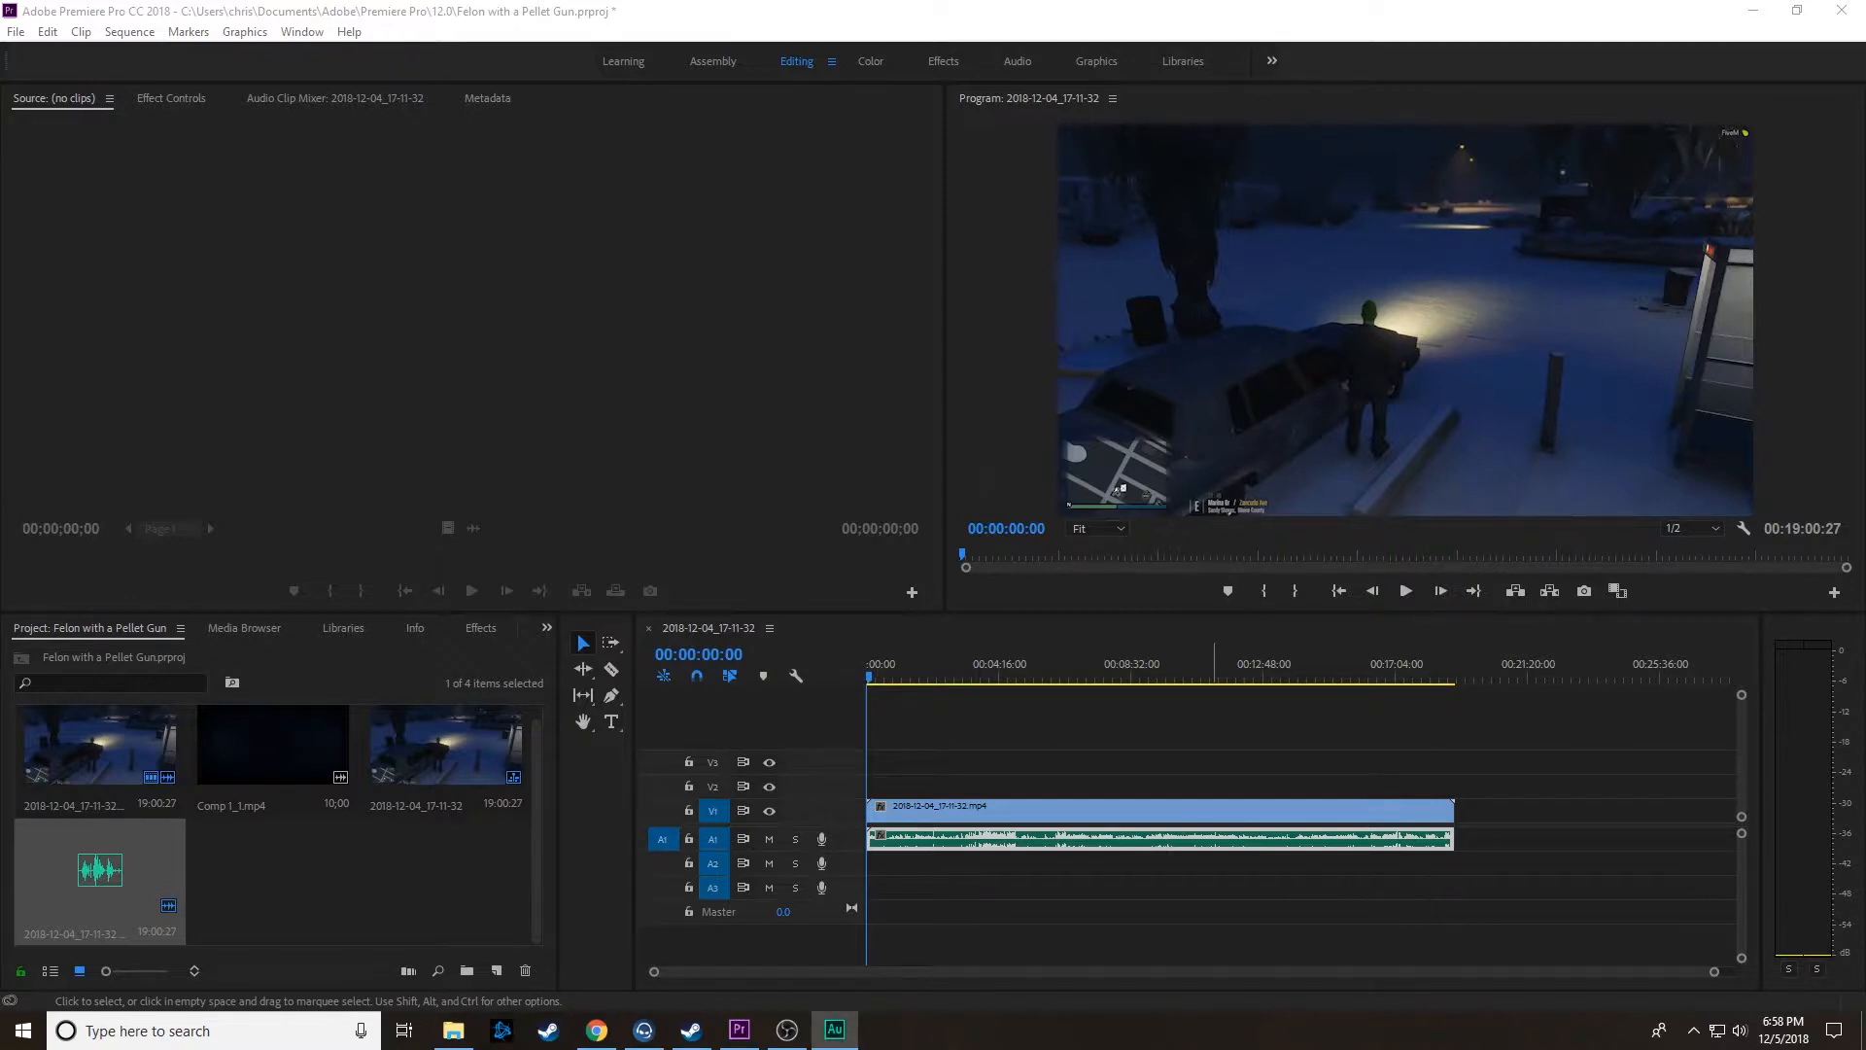
drag(1605, 375, 583, 3)
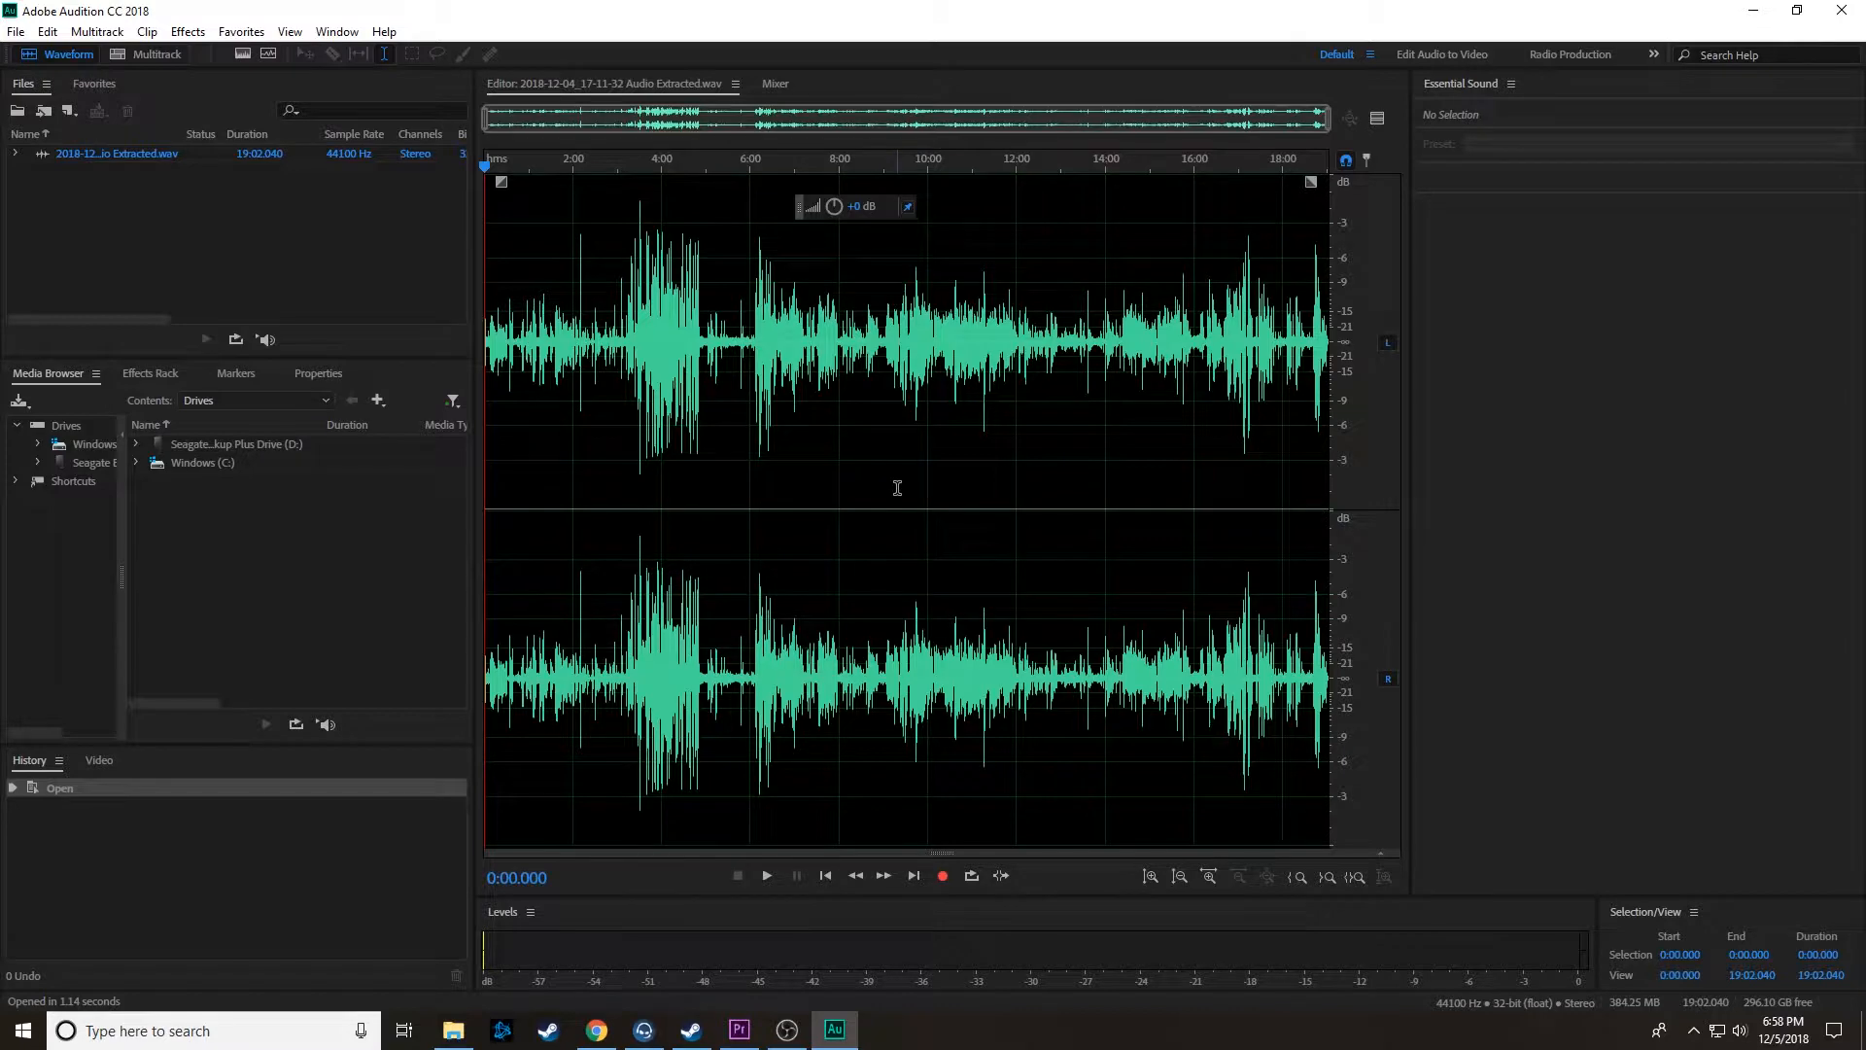
Step: Apply Dynamics Processing with the Boomy Kick preset to the entire waveform, and amplify the whole selection
double_click(897, 488)
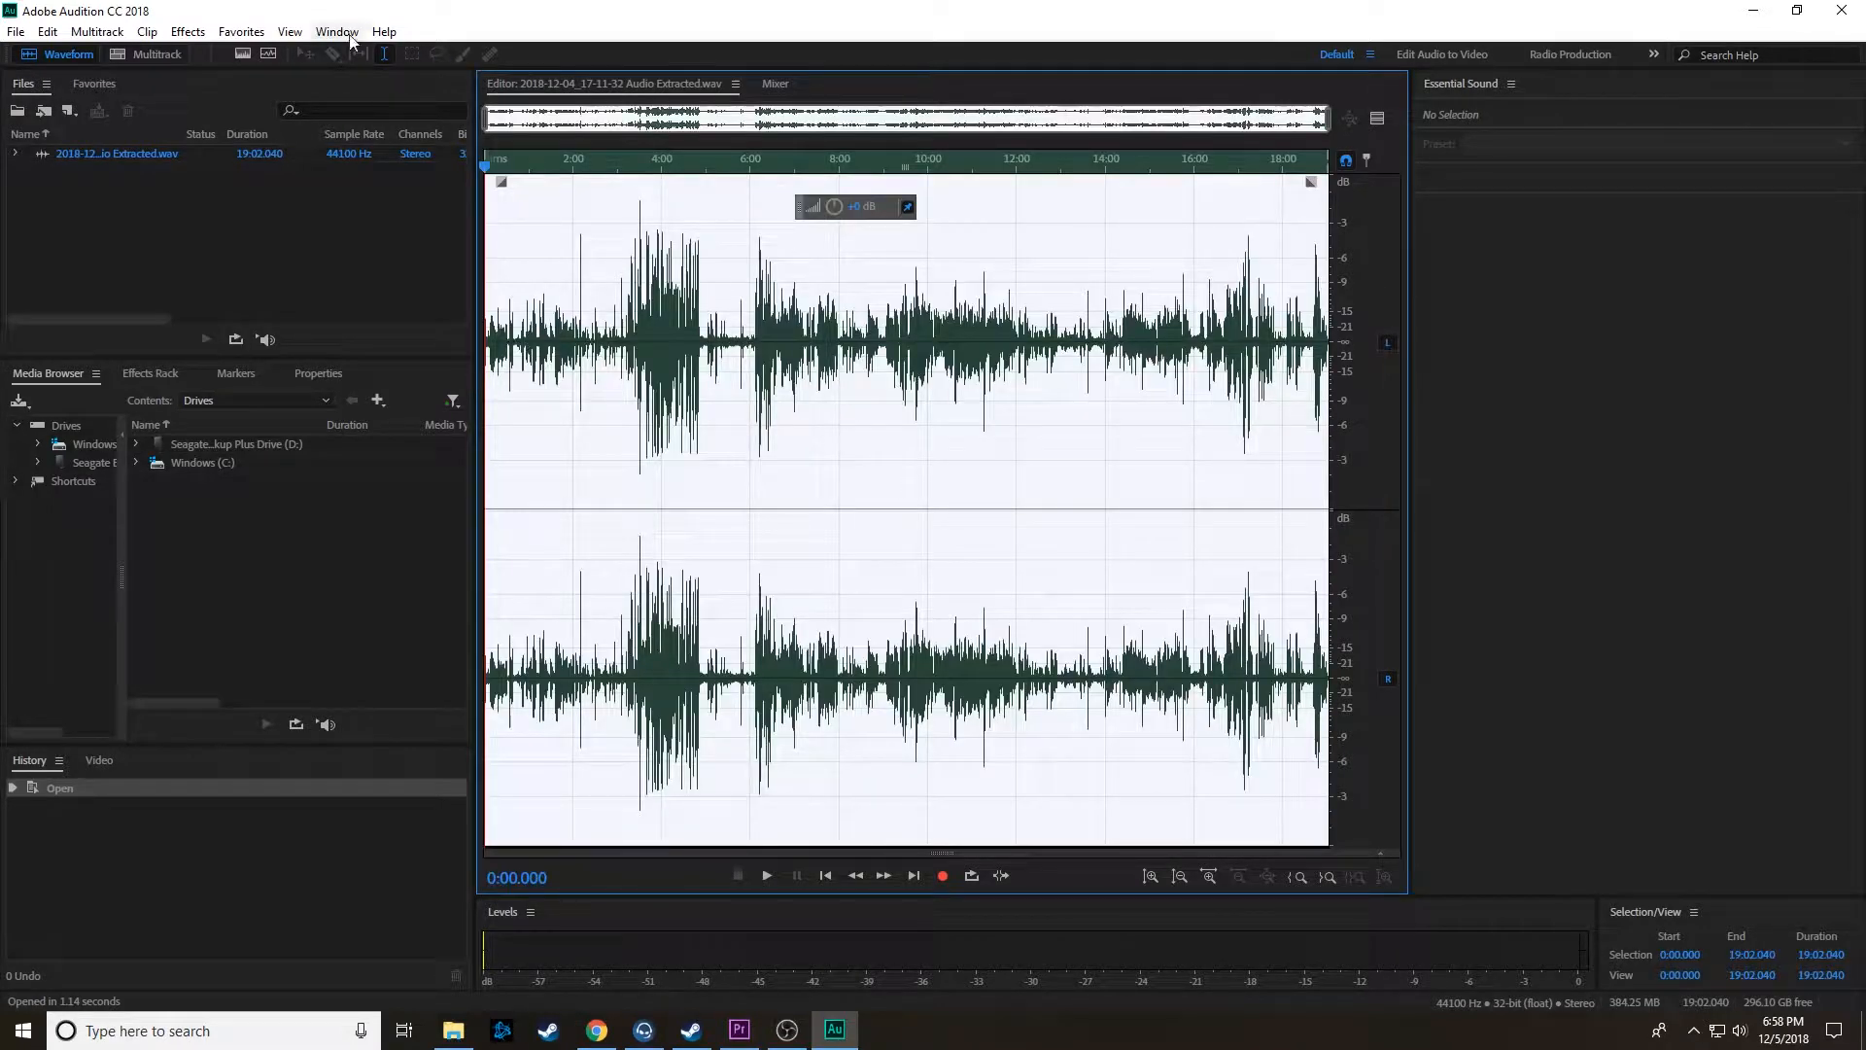
click(187, 32)
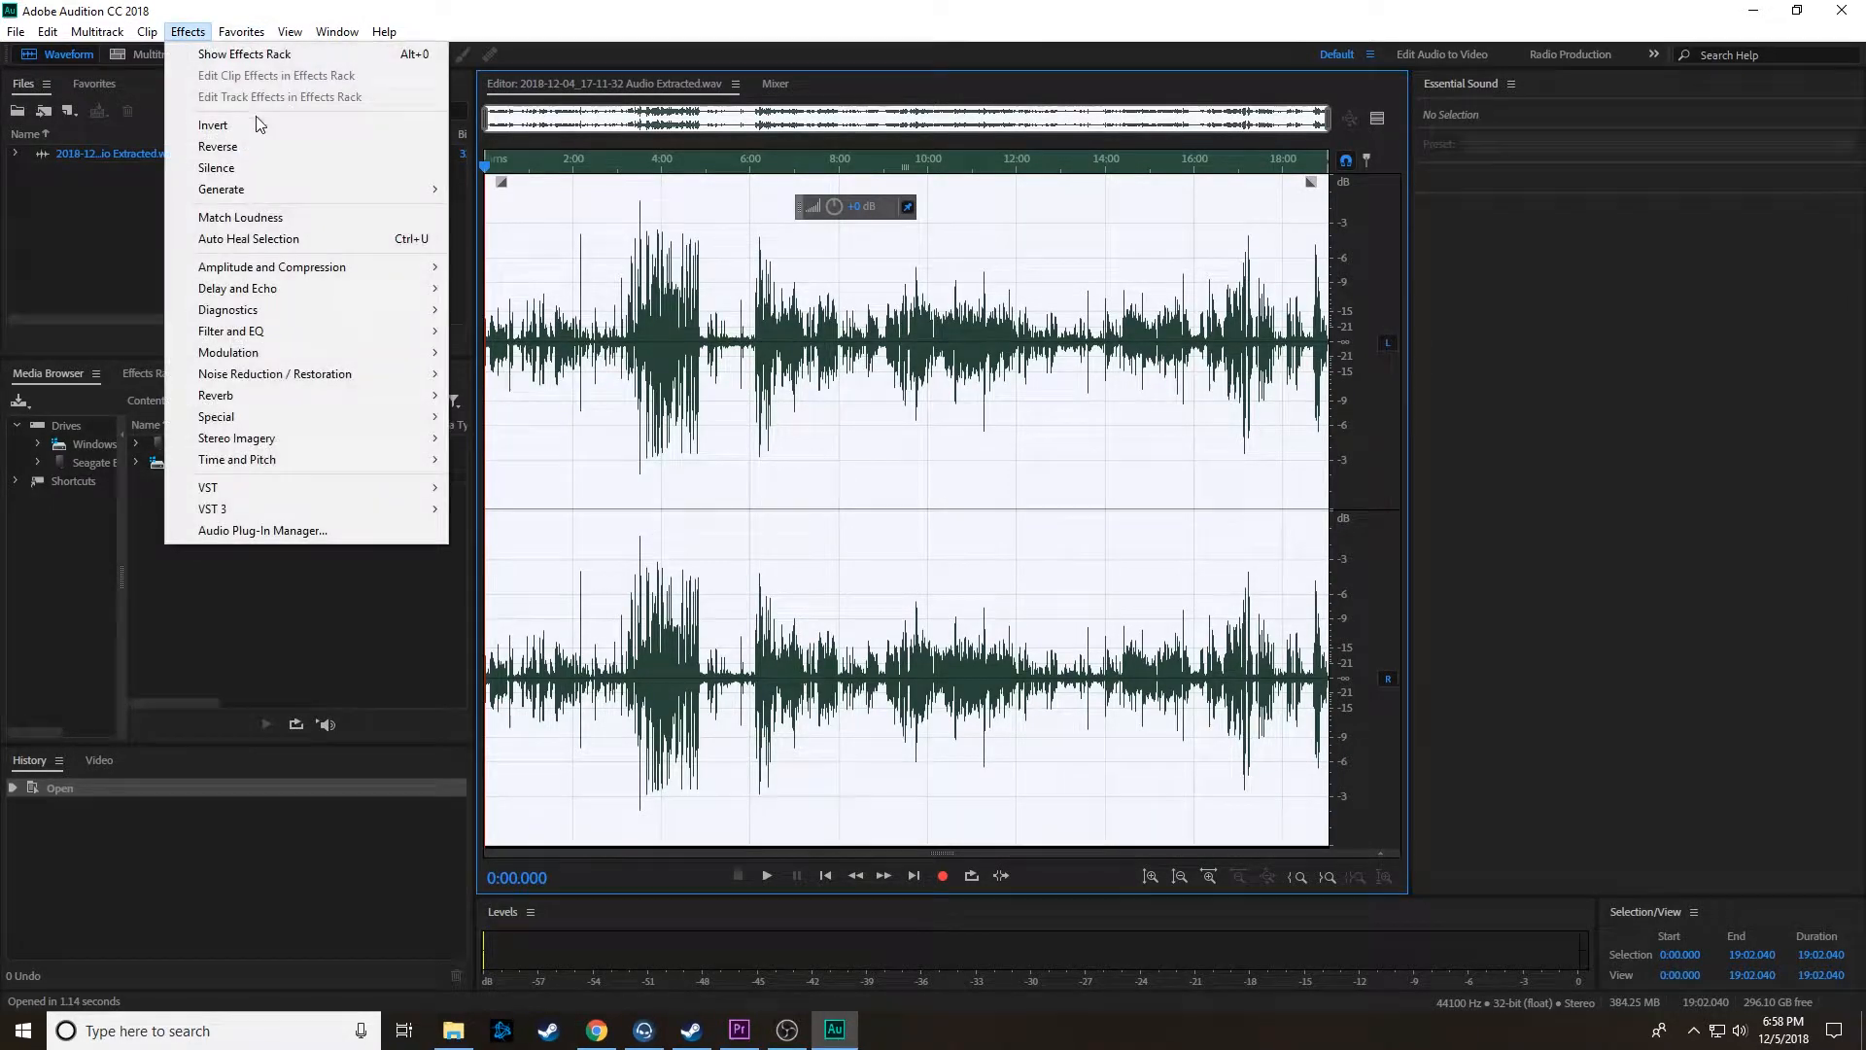
mouse_move(367, 267)
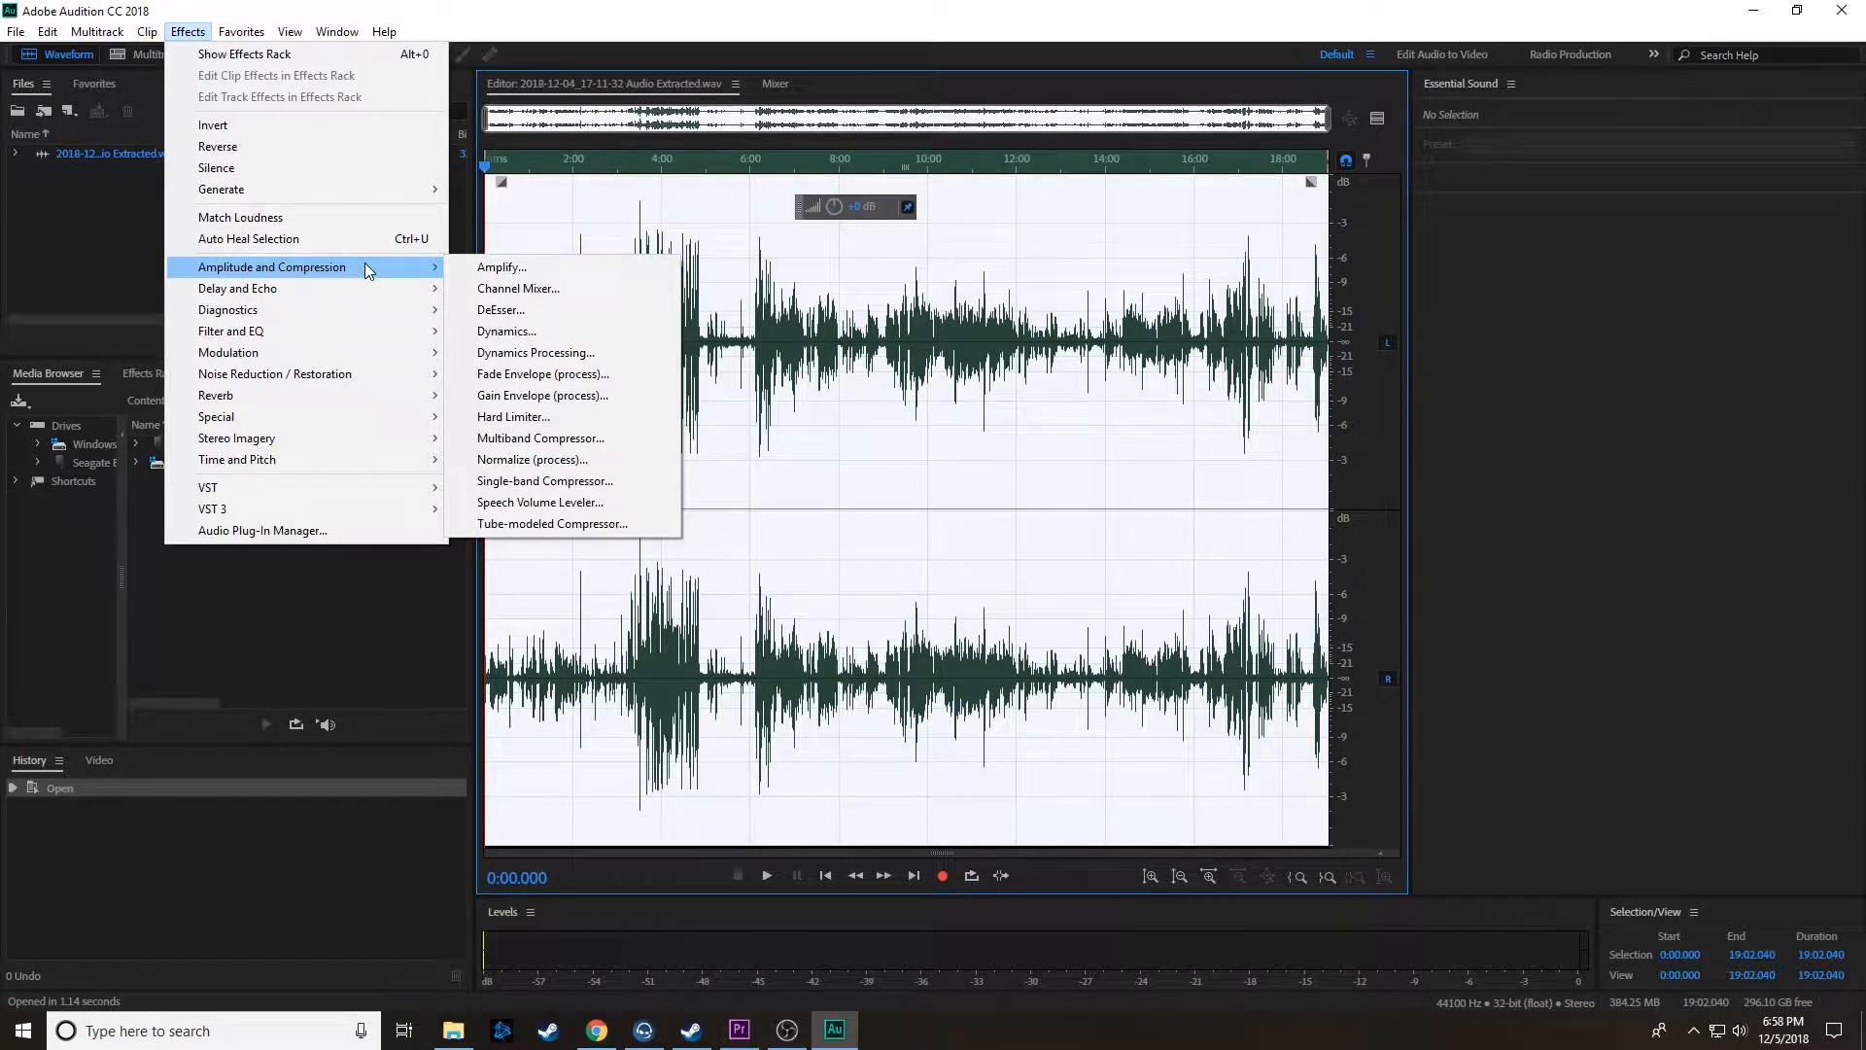
click(604, 354)
click(679, 149)
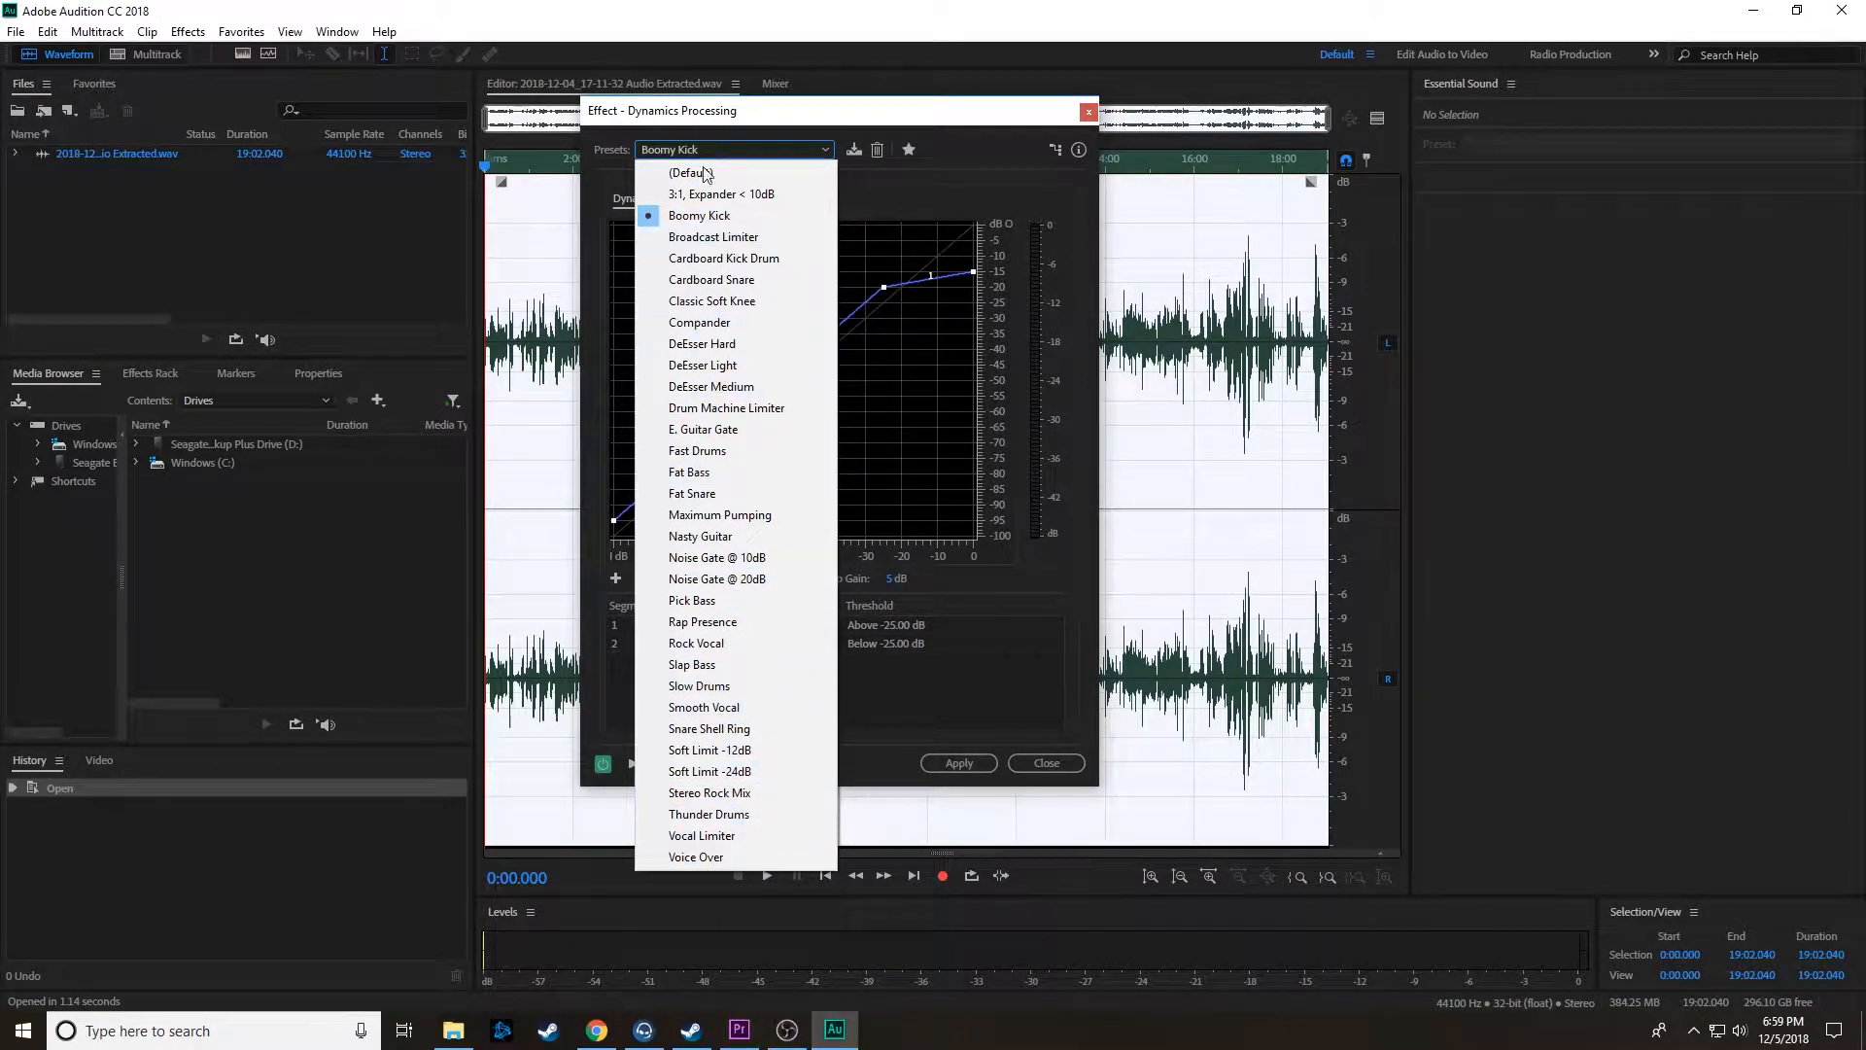
click(749, 214)
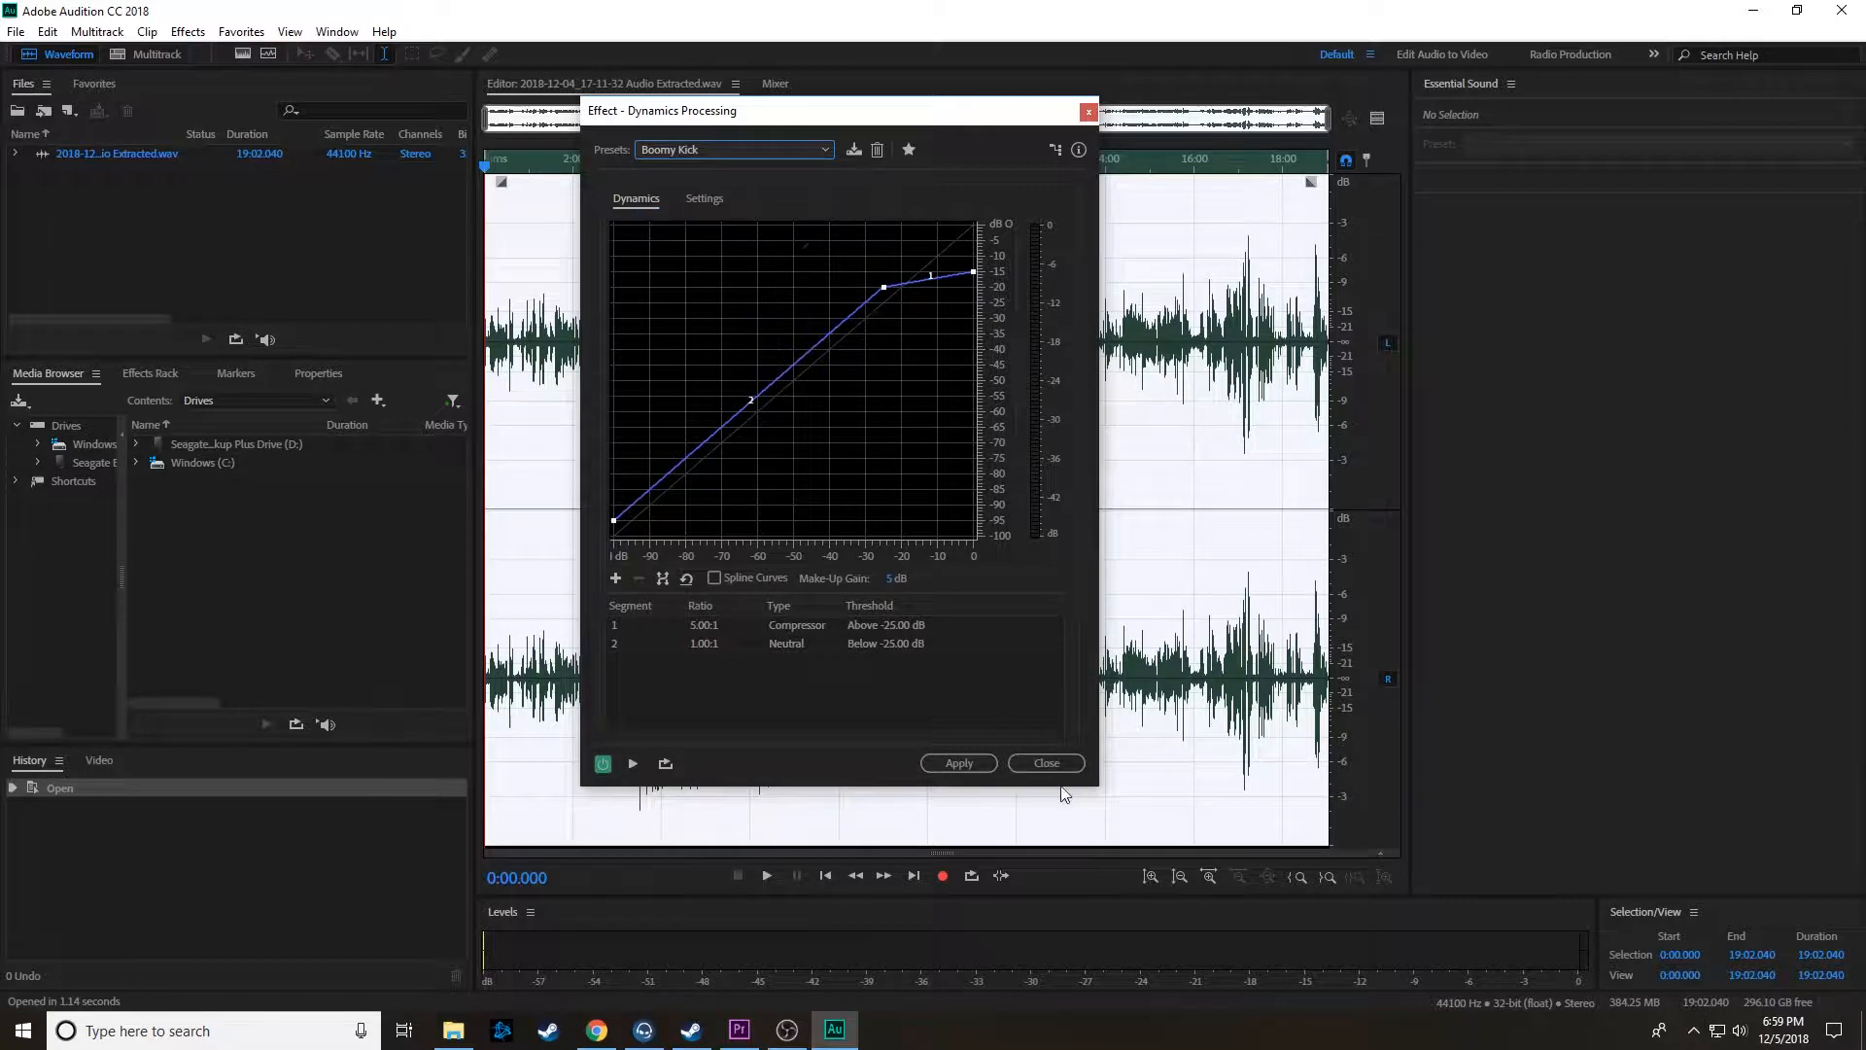
click(988, 762)
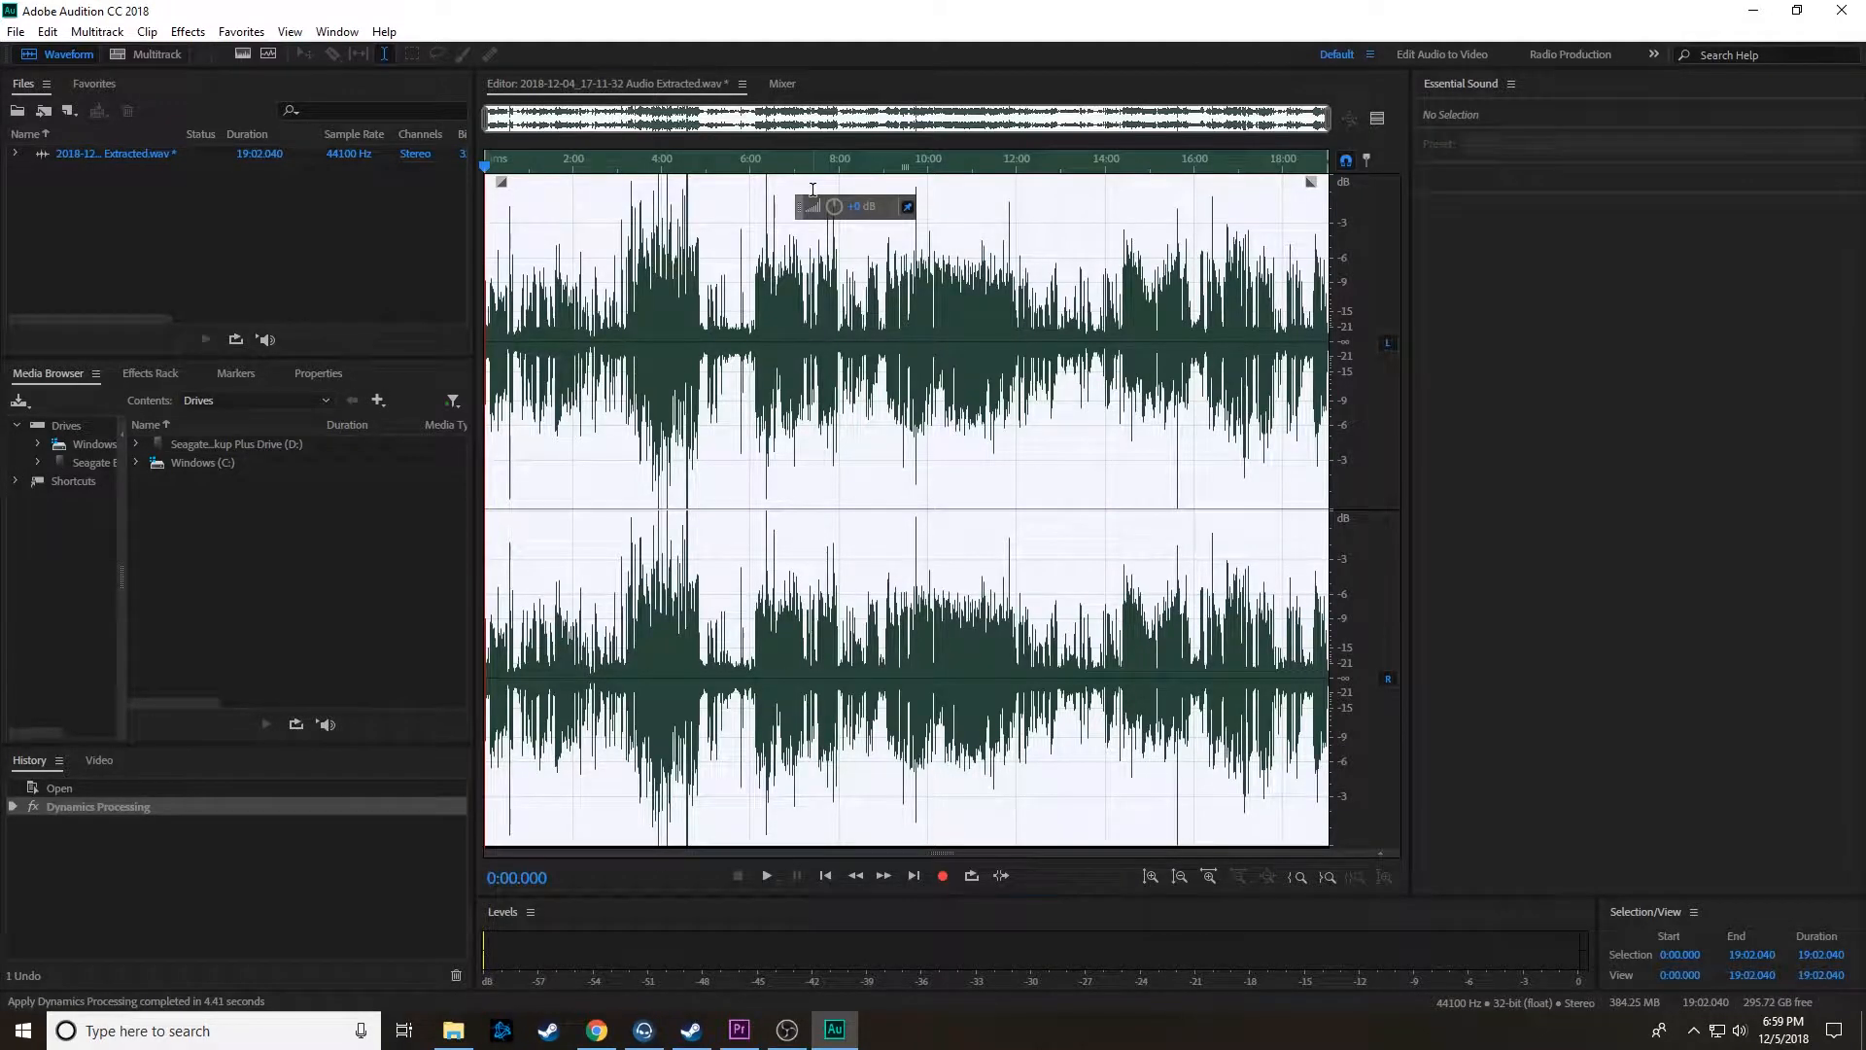
drag(834, 211, 852, 213)
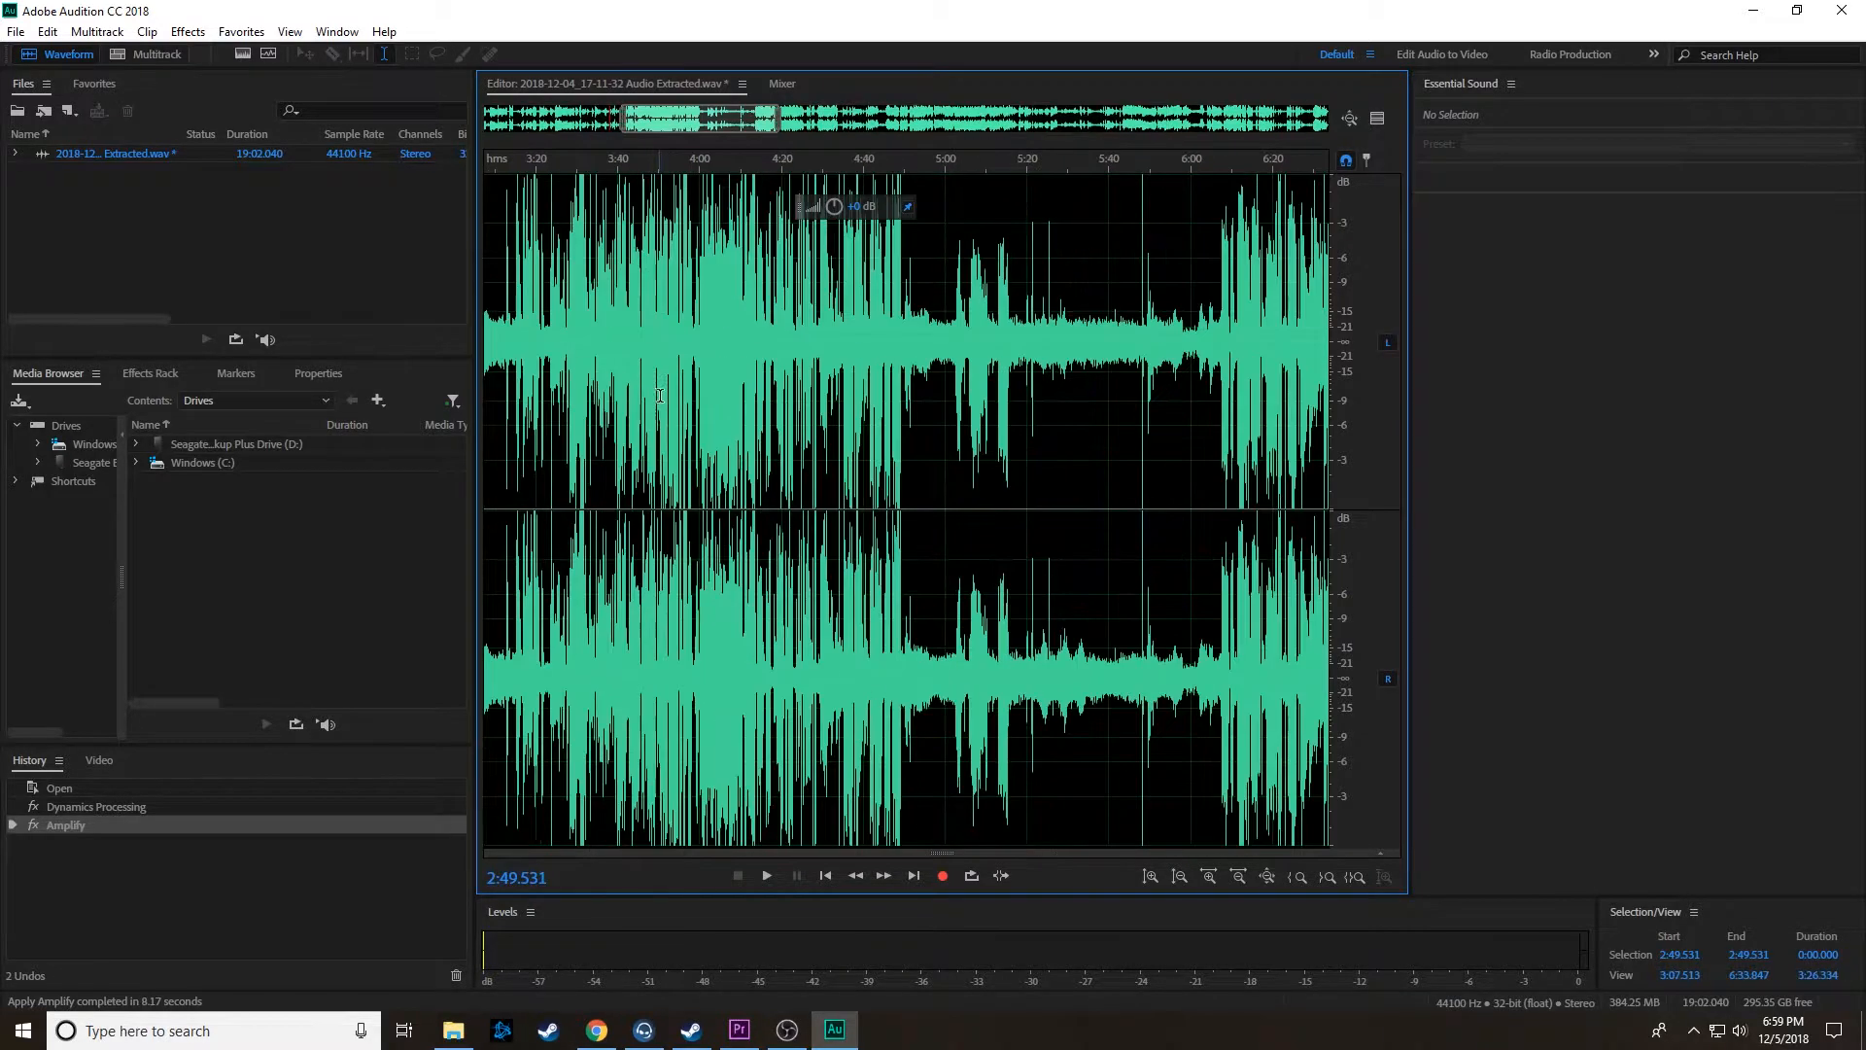
Step: Play back several spots in the first minute of the amplified audio to check its loudness
scroll(685, 391, up, 3)
drag(736, 389, 9, 370)
scroll(553, 385, down, 2)
click(512, 374)
click(497, 377)
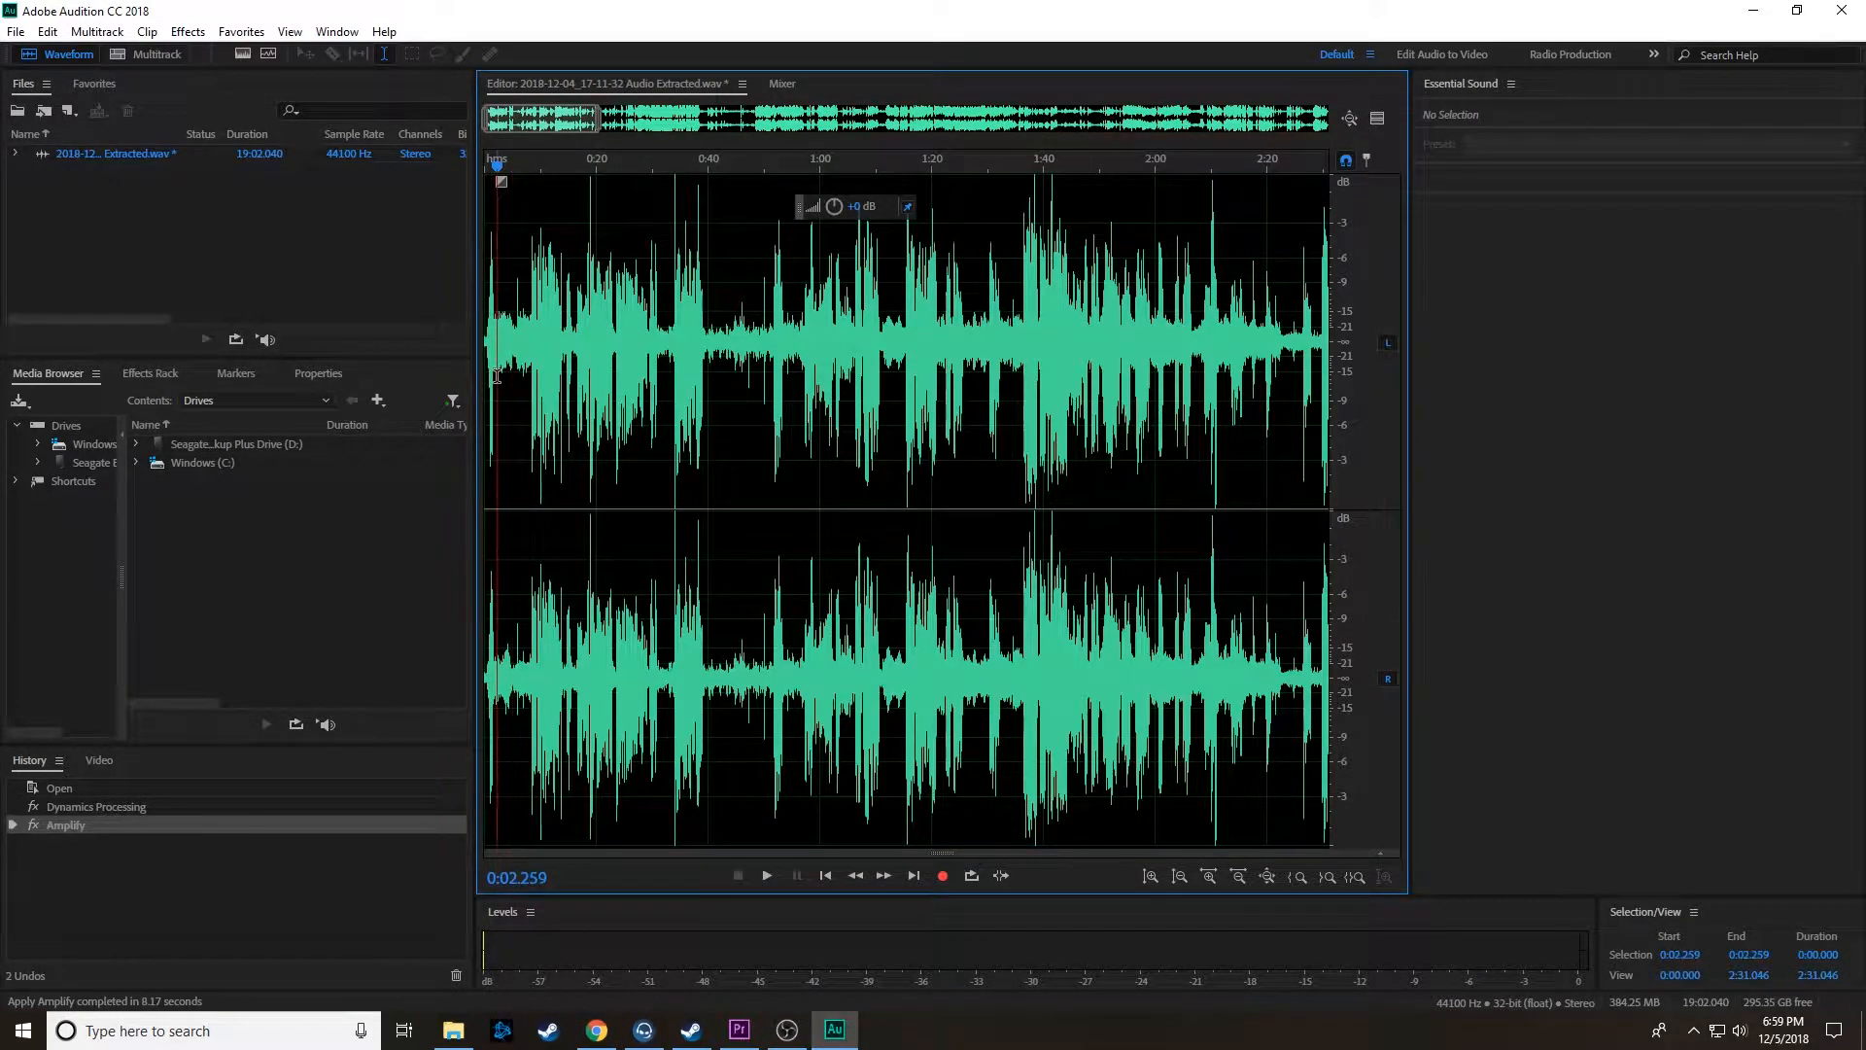
key(space)
key(space)
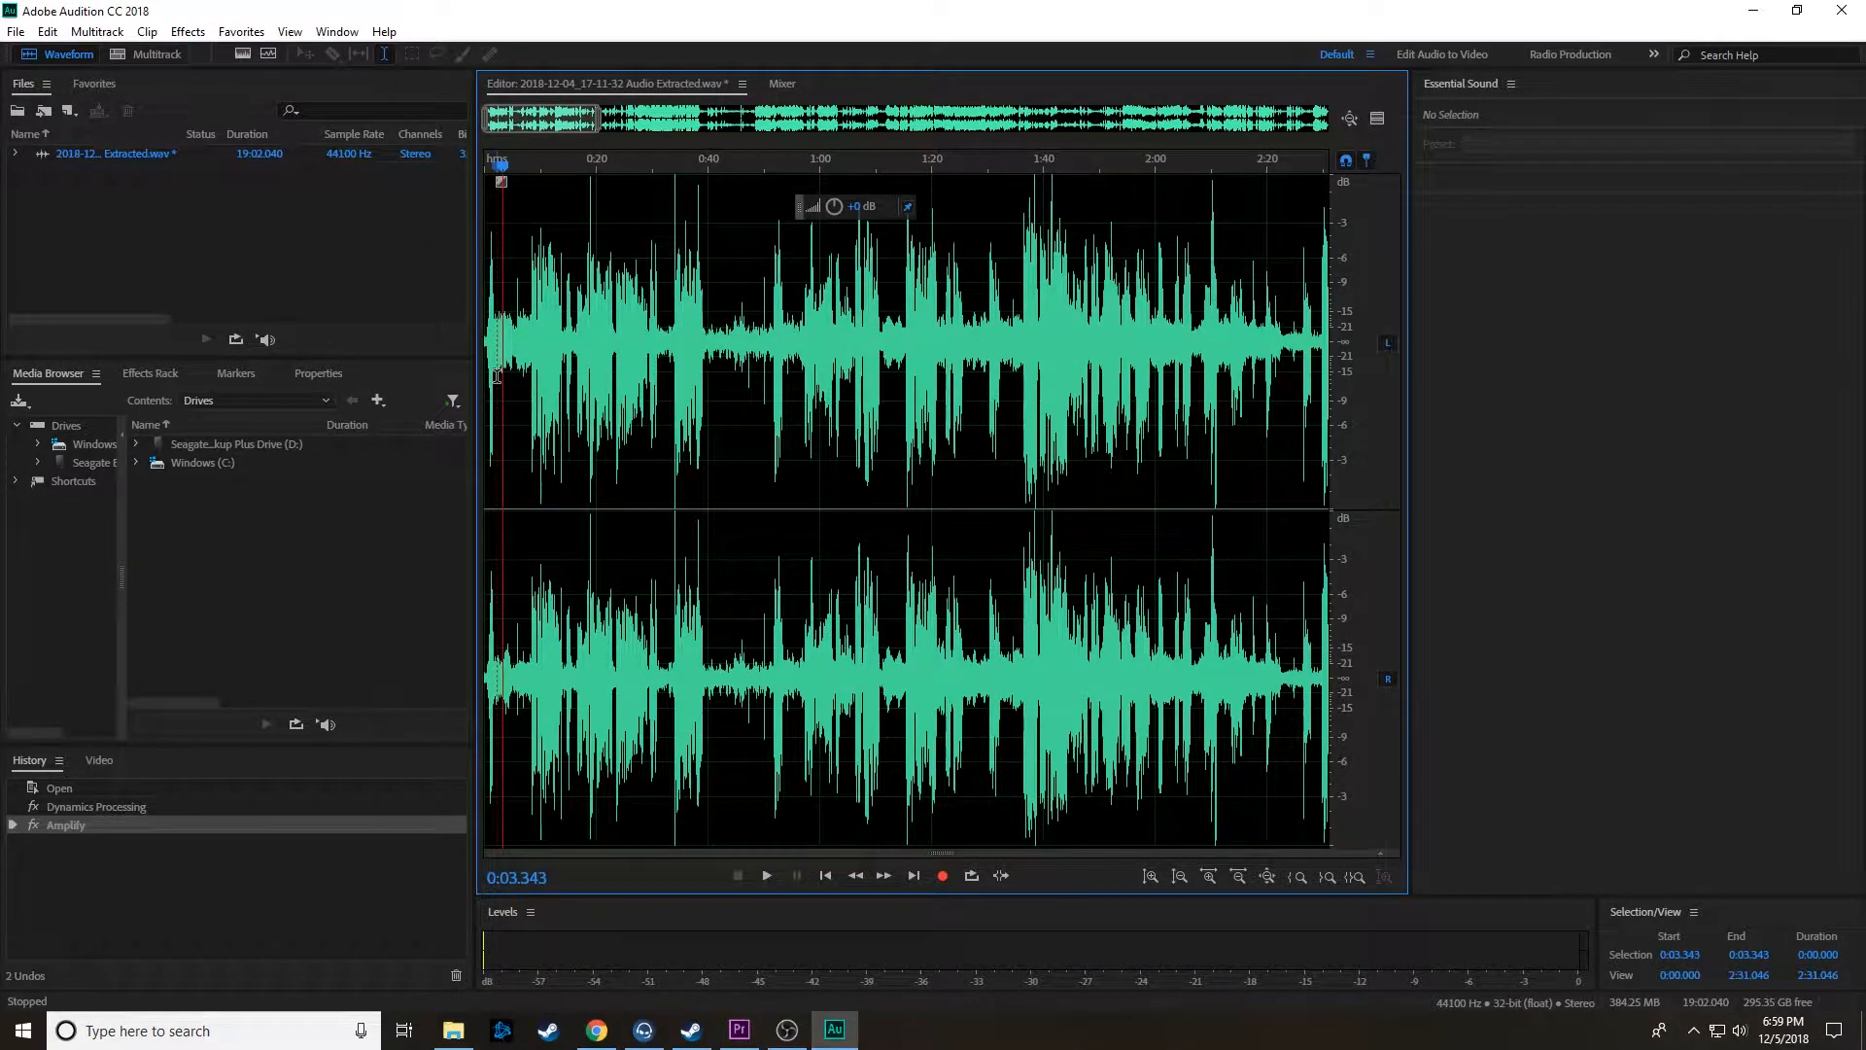
key(space)
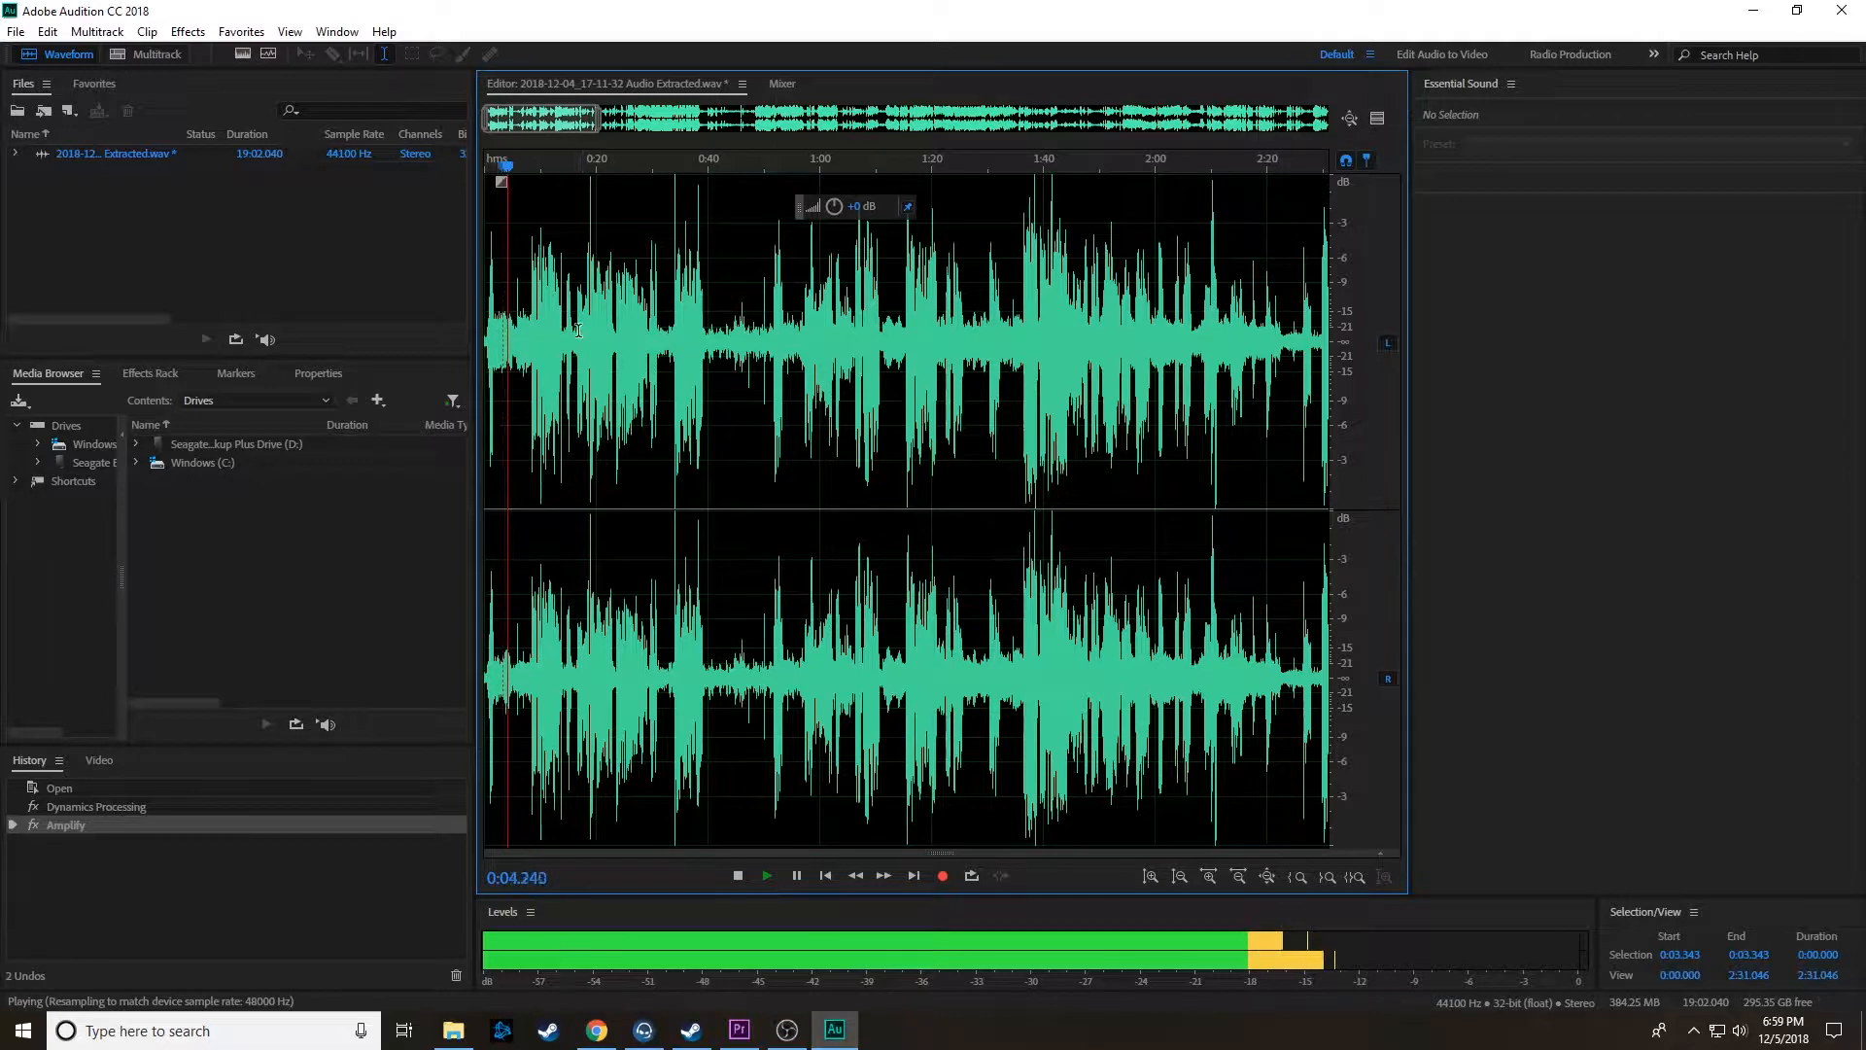
key(space)
click(566, 350)
key(space)
scroll(824, 356, up, 5)
key(space)
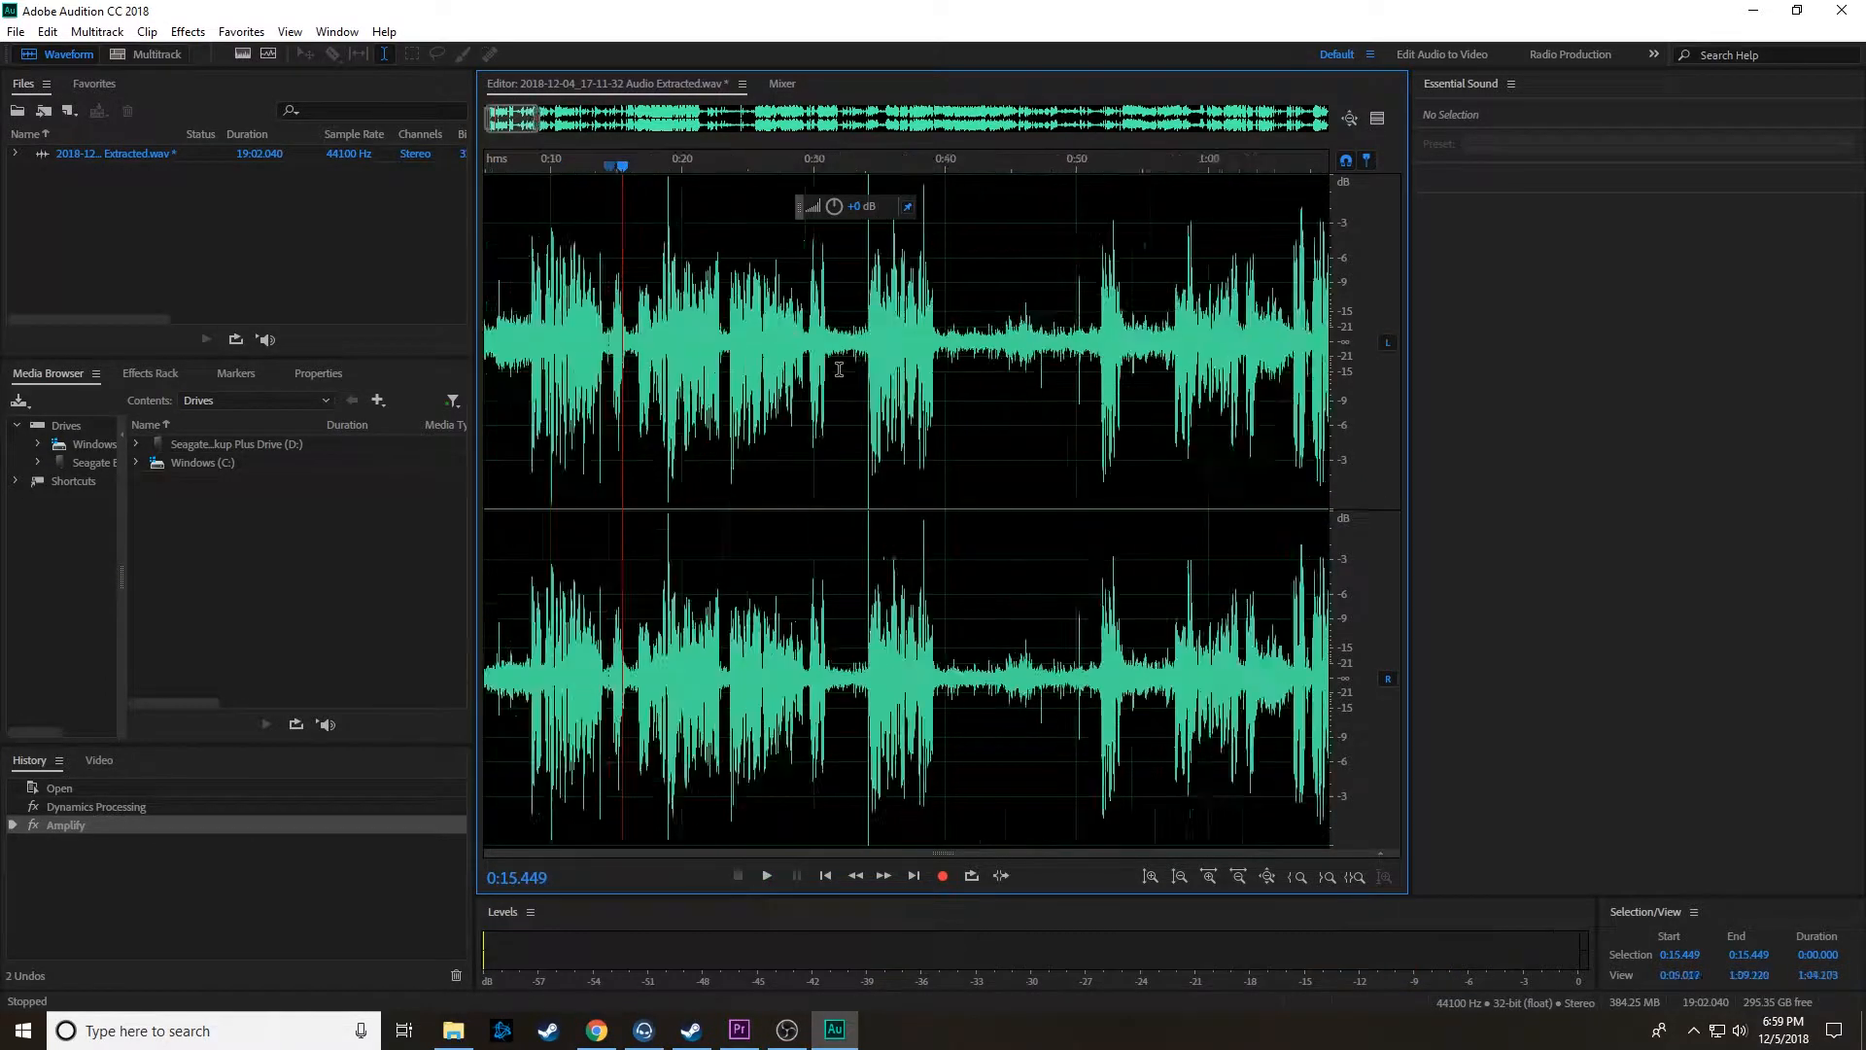
click(784, 356)
key(space)
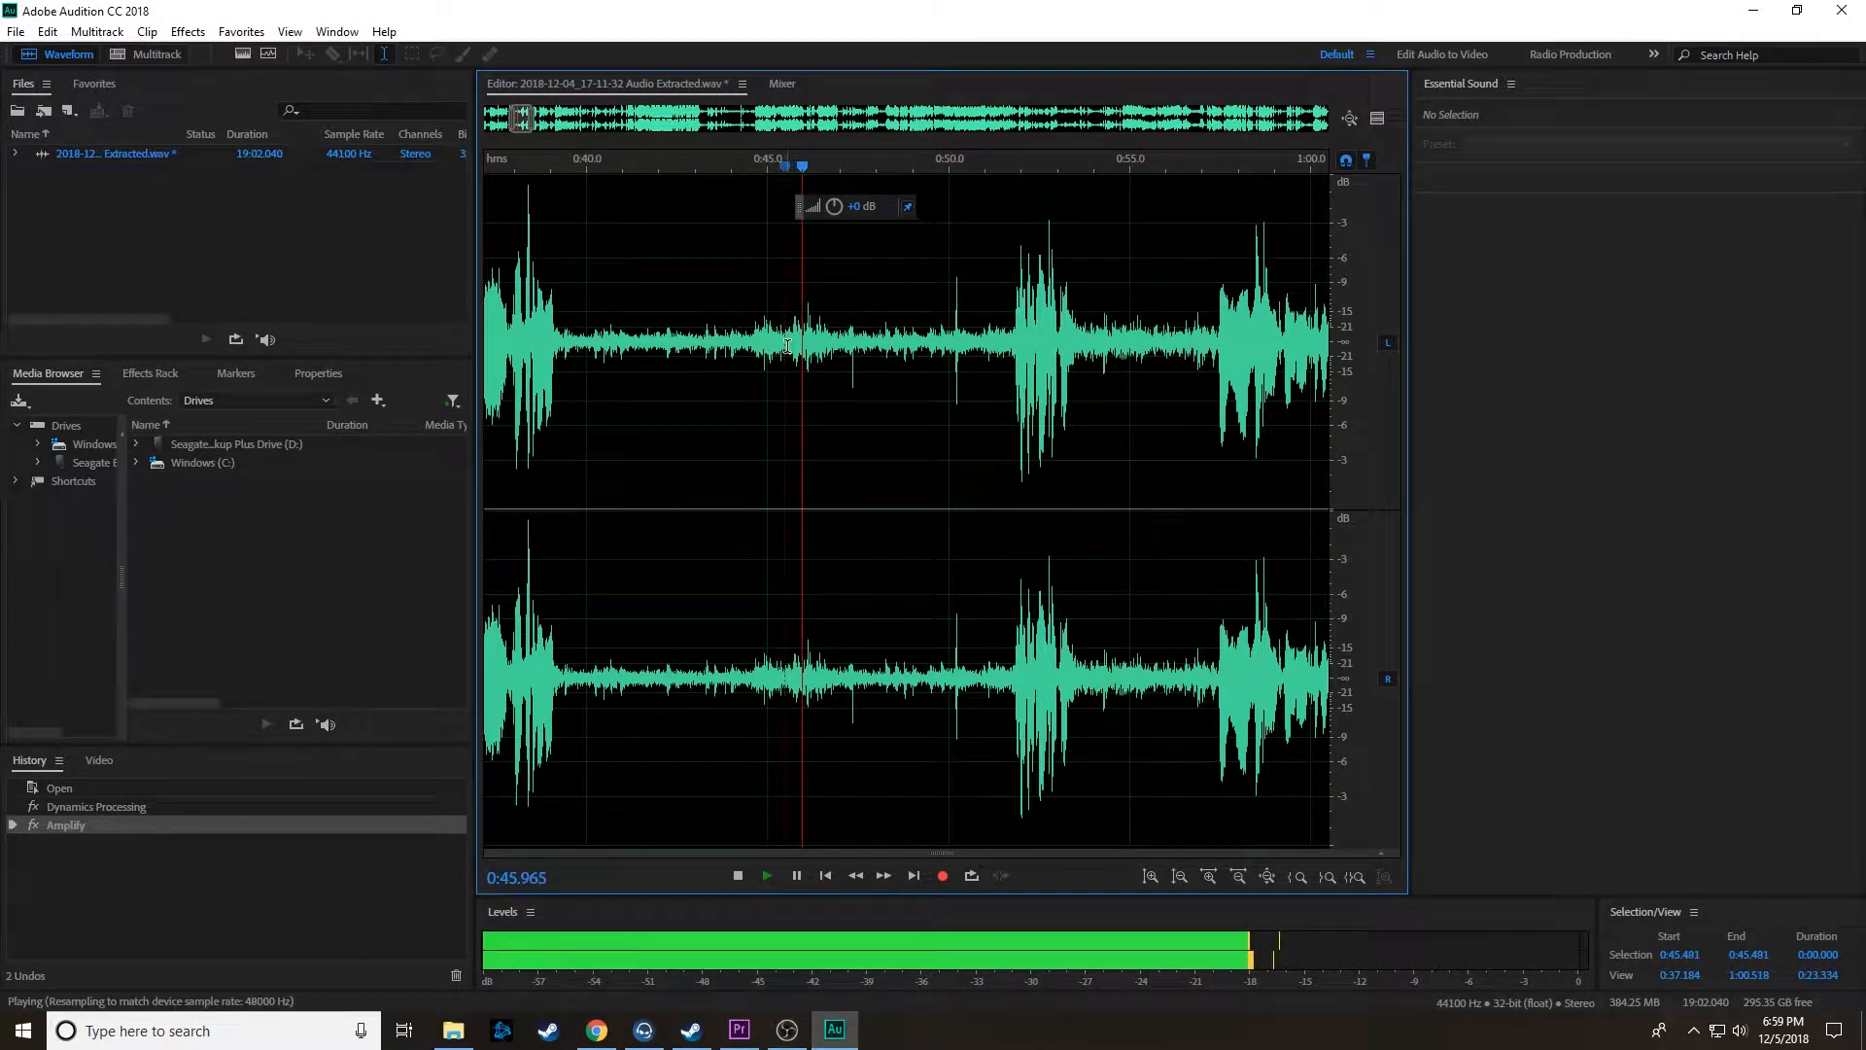
key(space)
Step: Listen to the waveform around 1:34 and inspect the passage near 3:00
scroll(905, 371, down, 5)
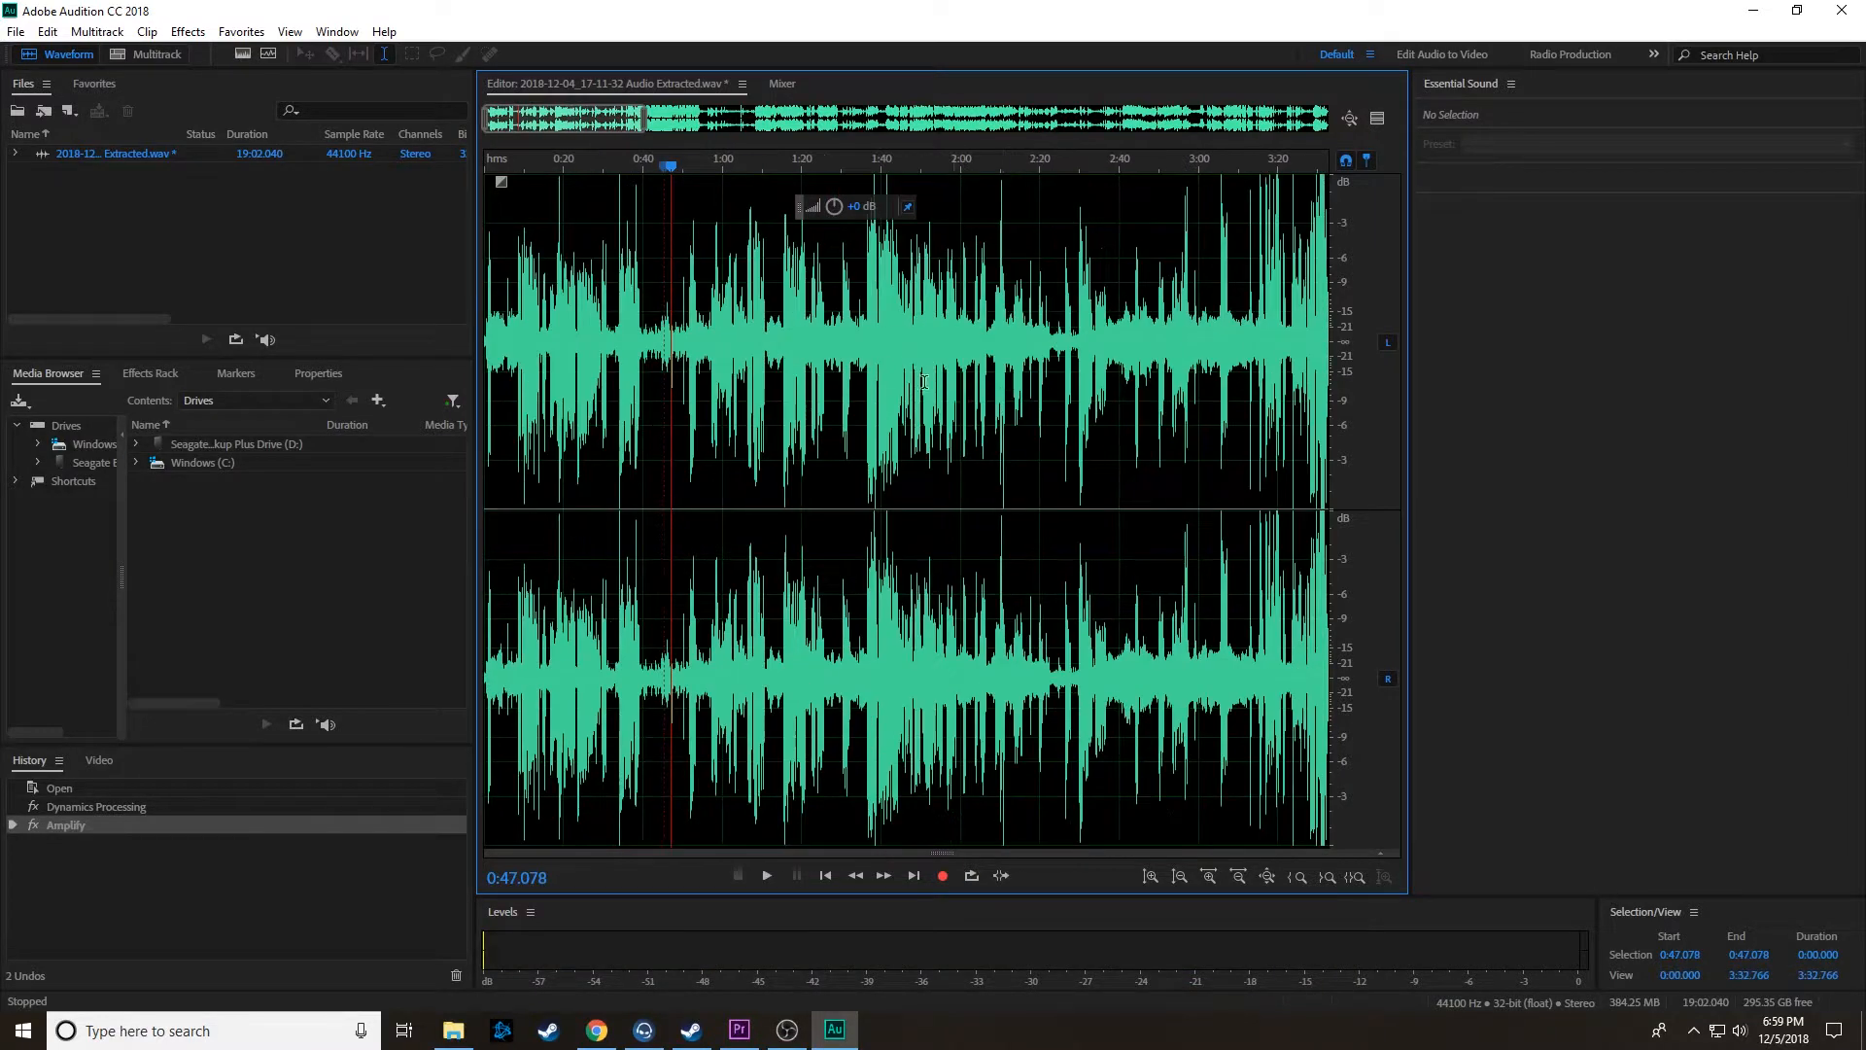
scroll(906, 373, up, 3)
scroll(591, 370, up, 2)
click(575, 379)
click(843, 368)
scroll(900, 404, down, 8)
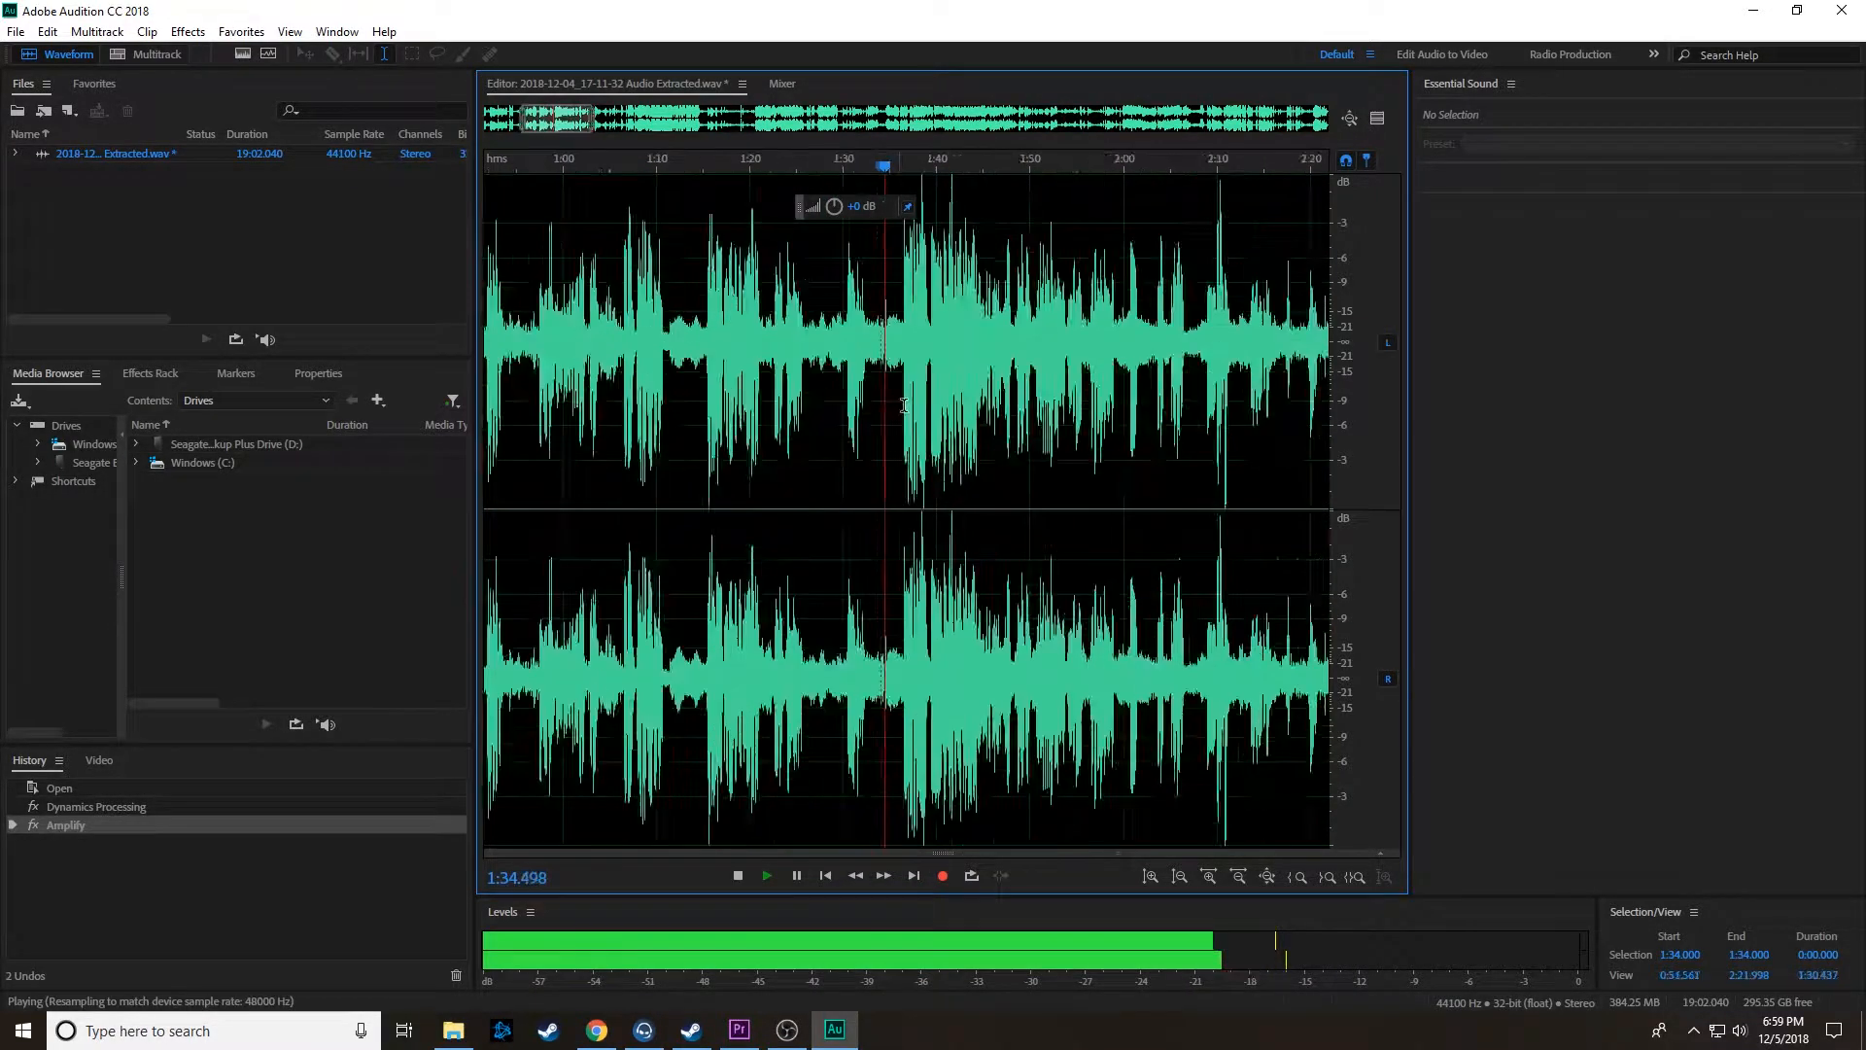
key(space)
scroll(968, 400, up, 8)
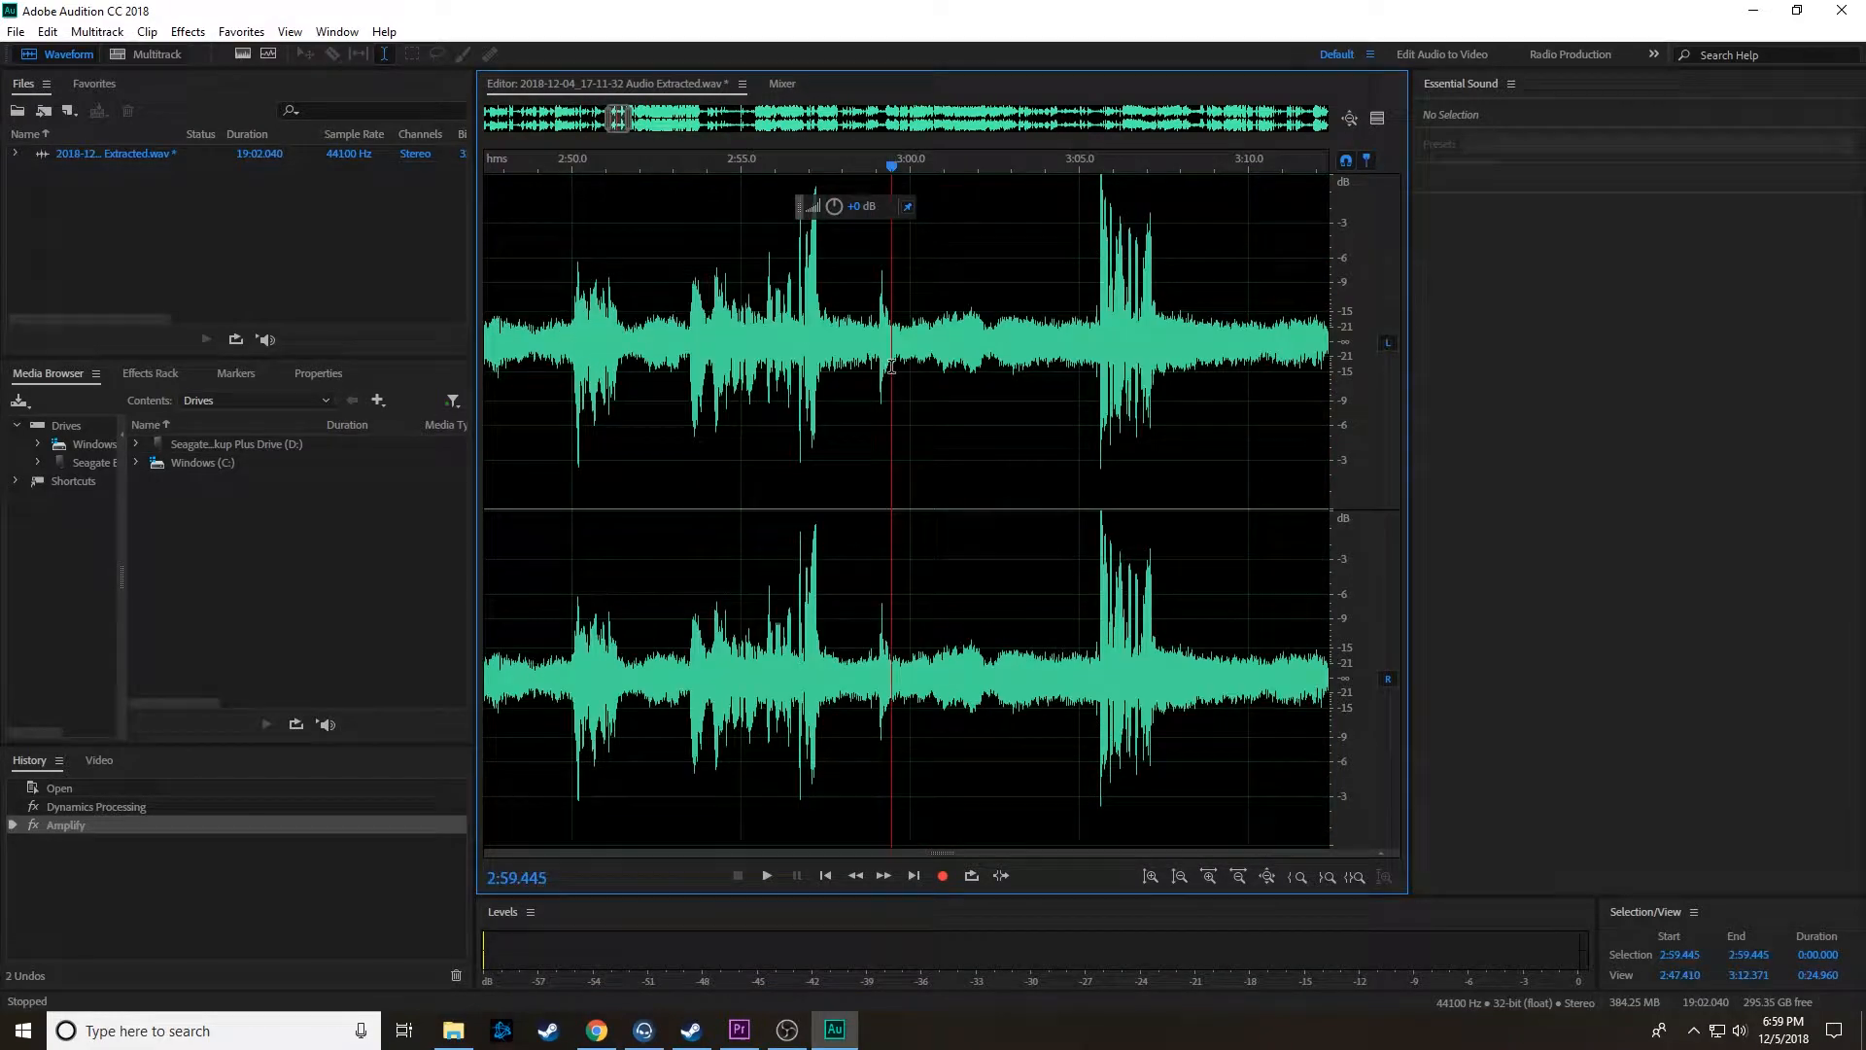
key(space)
Step: Listen to the speech bursts between about 5:01 and 5:14
scroll(1006, 408, down, 6)
scroll(835, 359, up, 5)
click(628, 370)
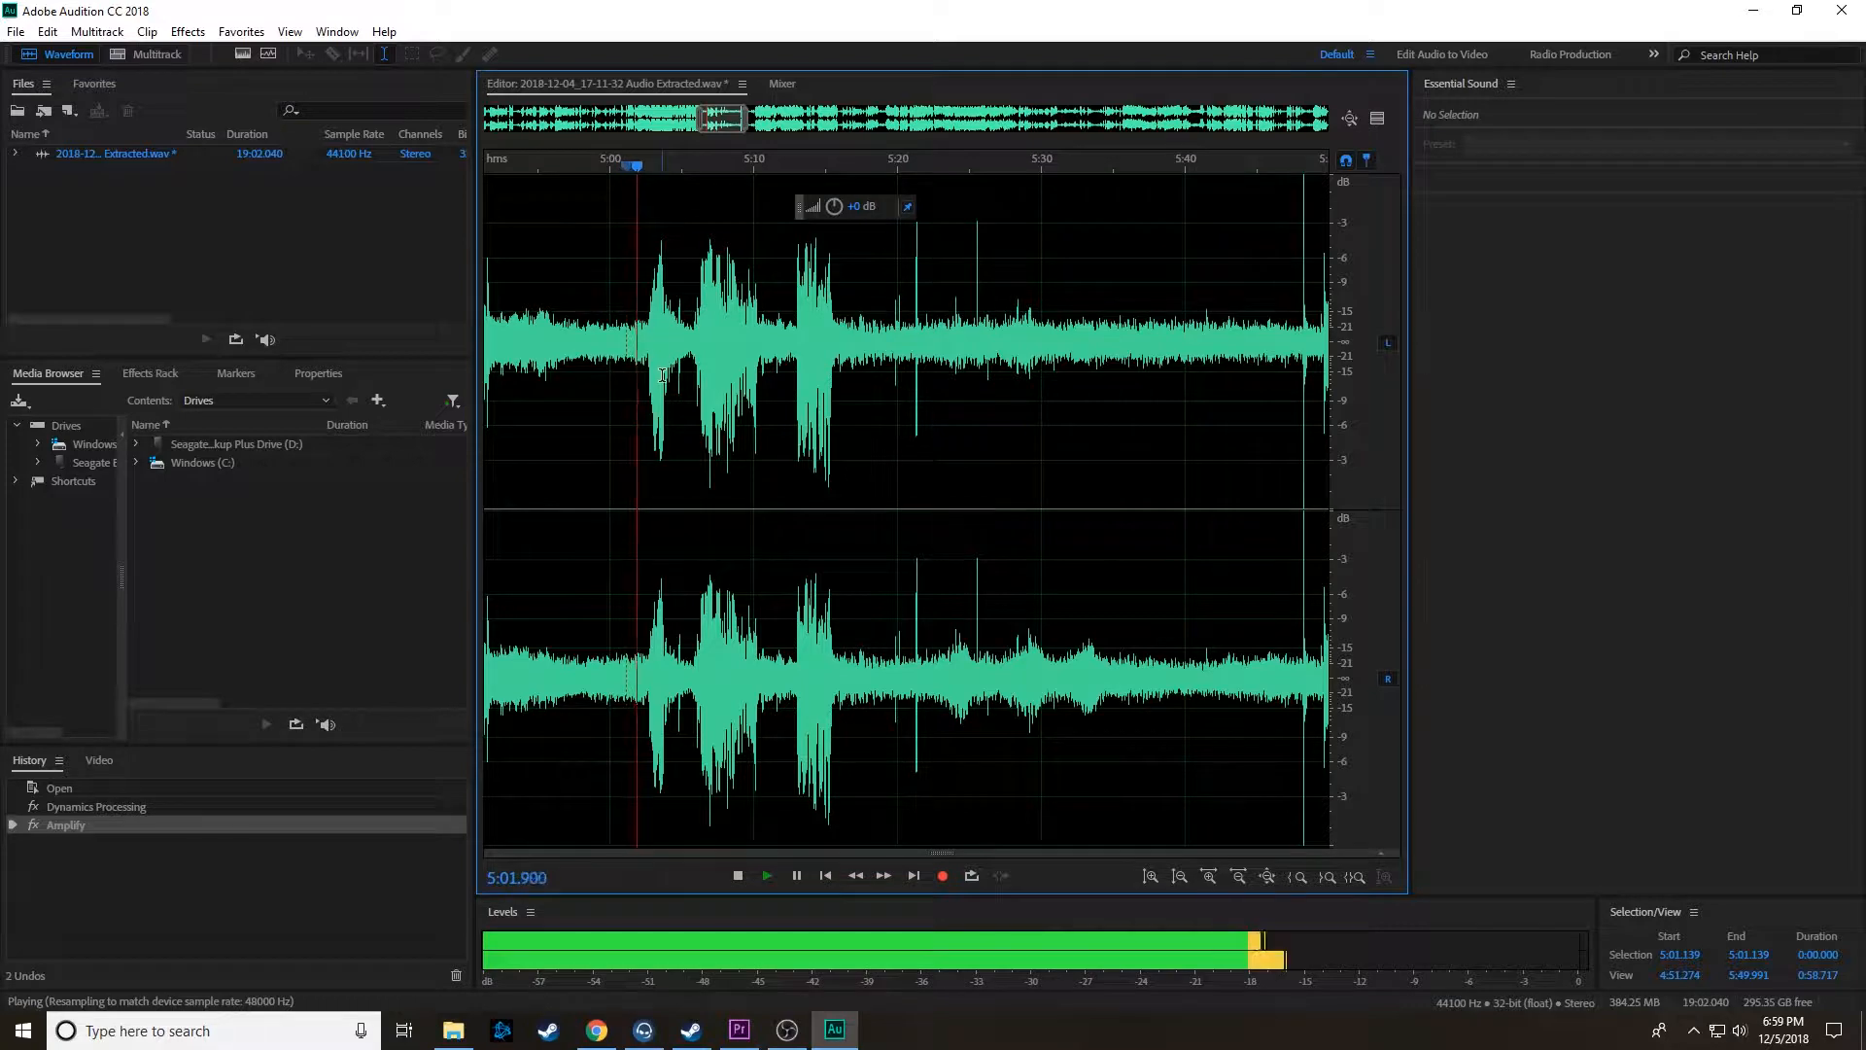
scroll(645, 355, up, 1)
click(762, 360)
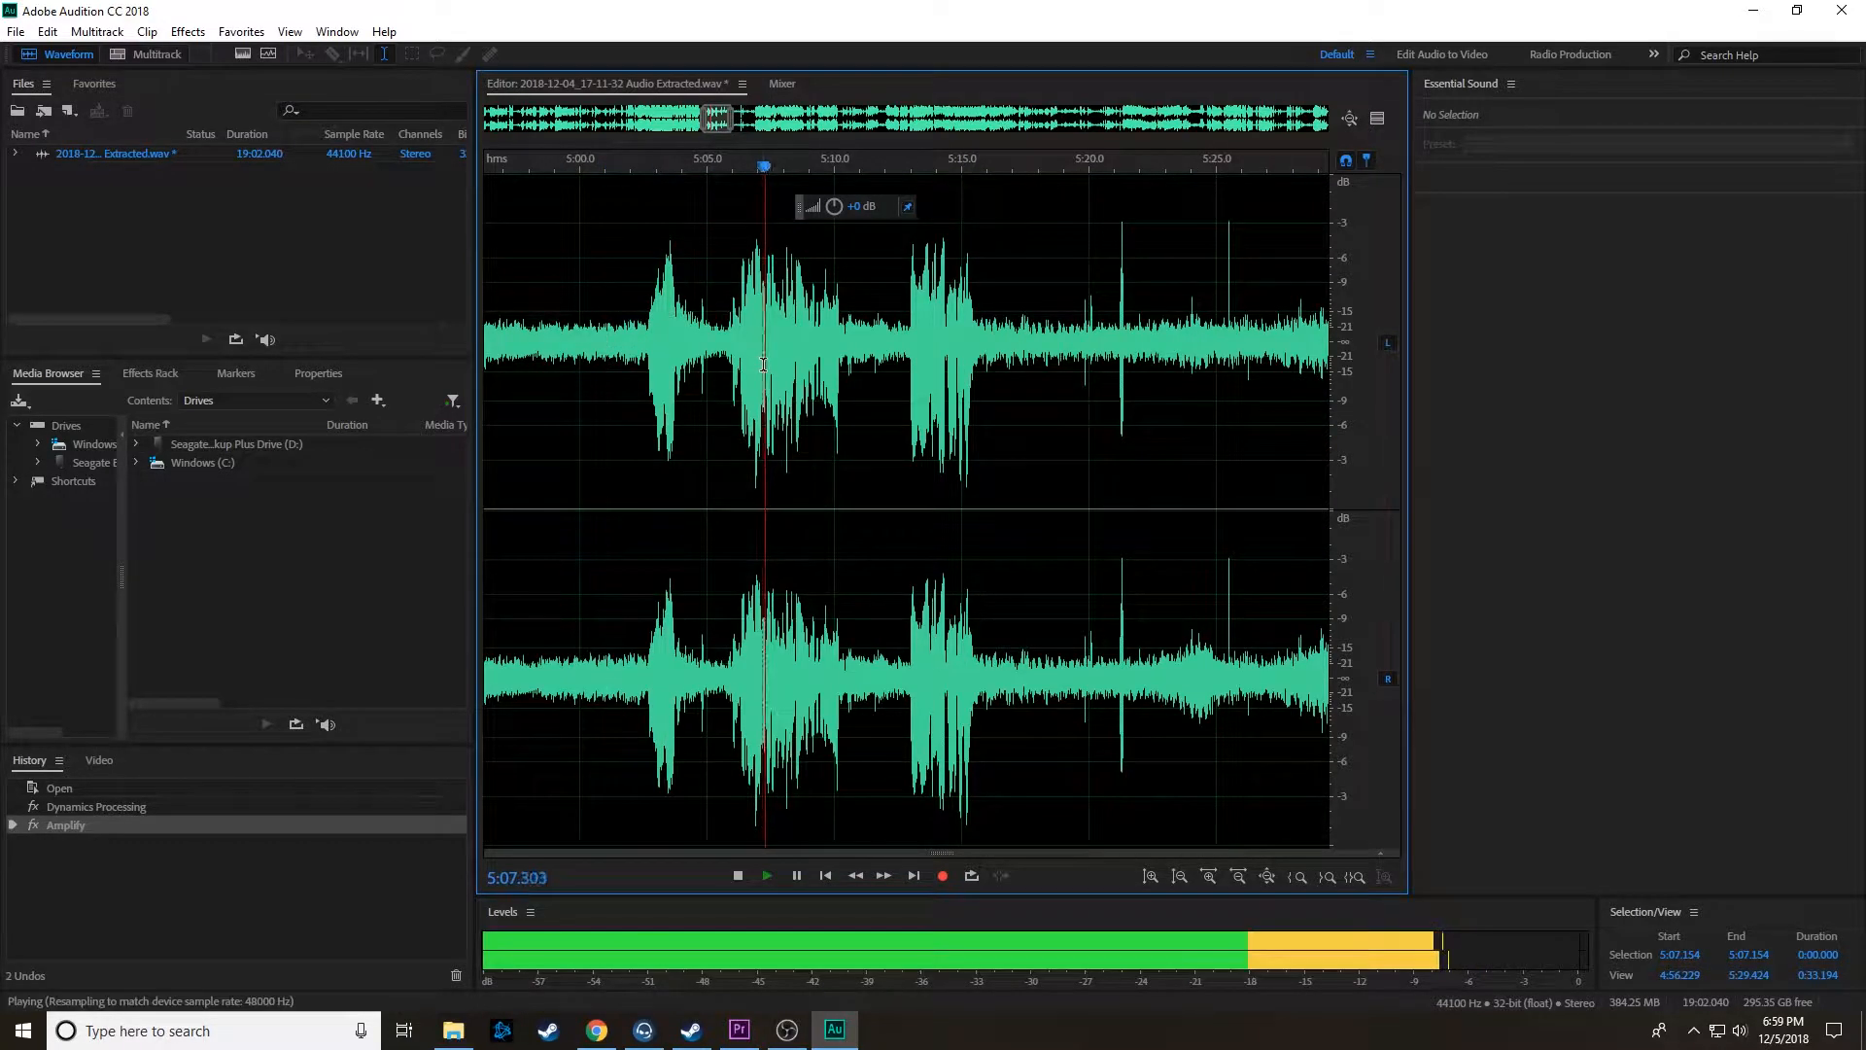
click(905, 363)
scroll(927, 369, down, 10)
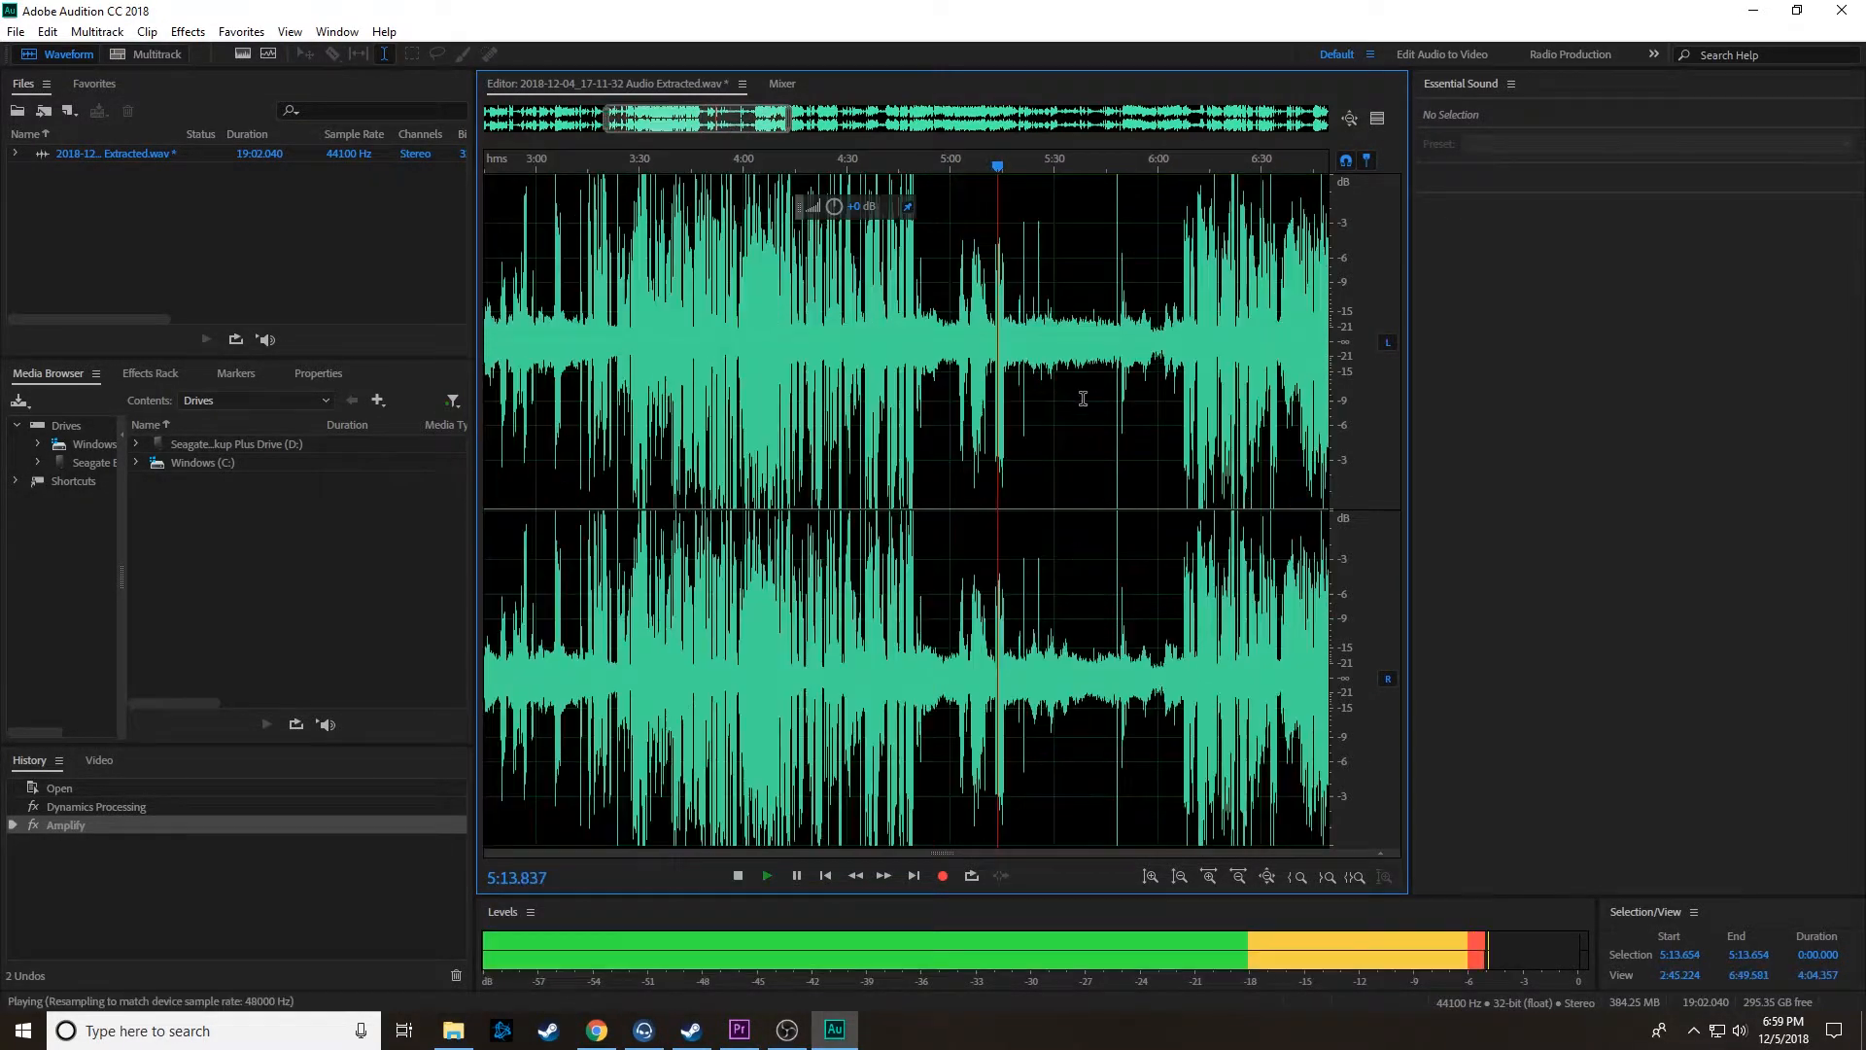
key(space)
Step: Listen to the quiet passage between about 12:55 and 13:16 to locate where the speech starts
scroll(1084, 393, down, 3)
scroll(1102, 381, up, 6)
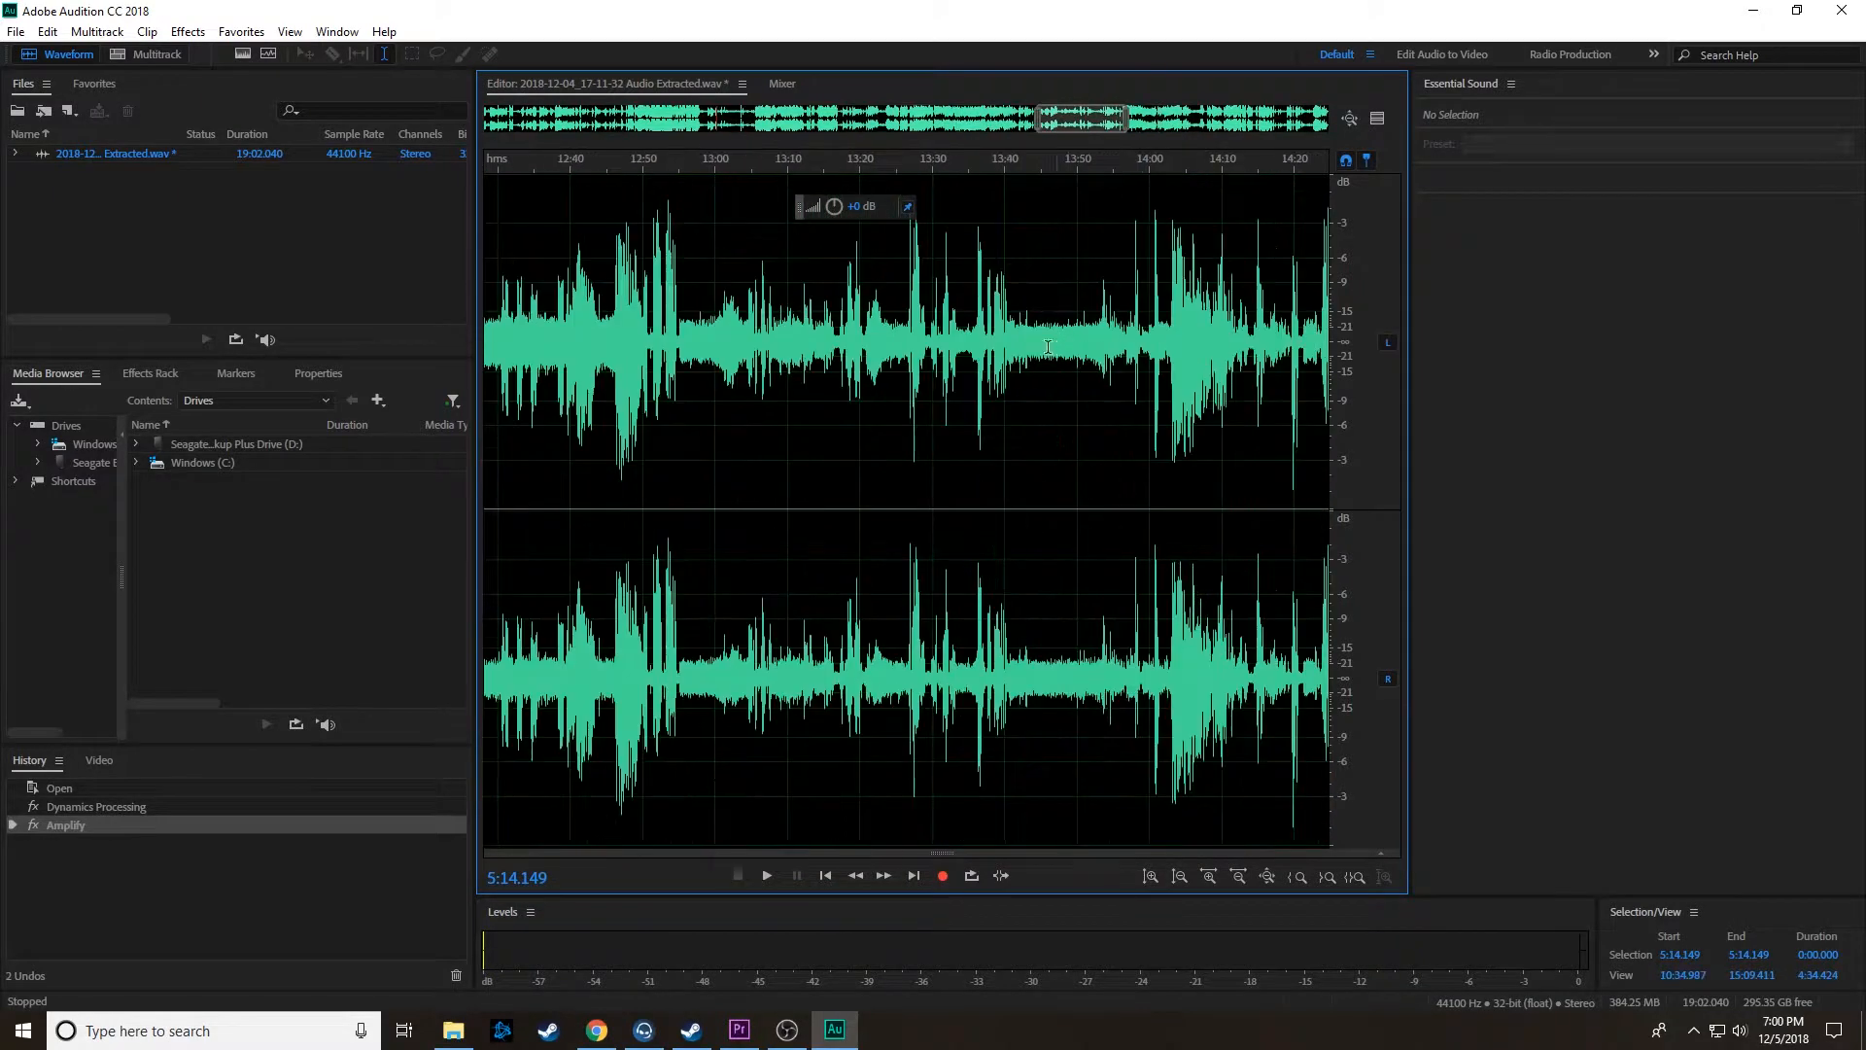
click(826, 347)
key(space)
scroll(694, 359, up, 5)
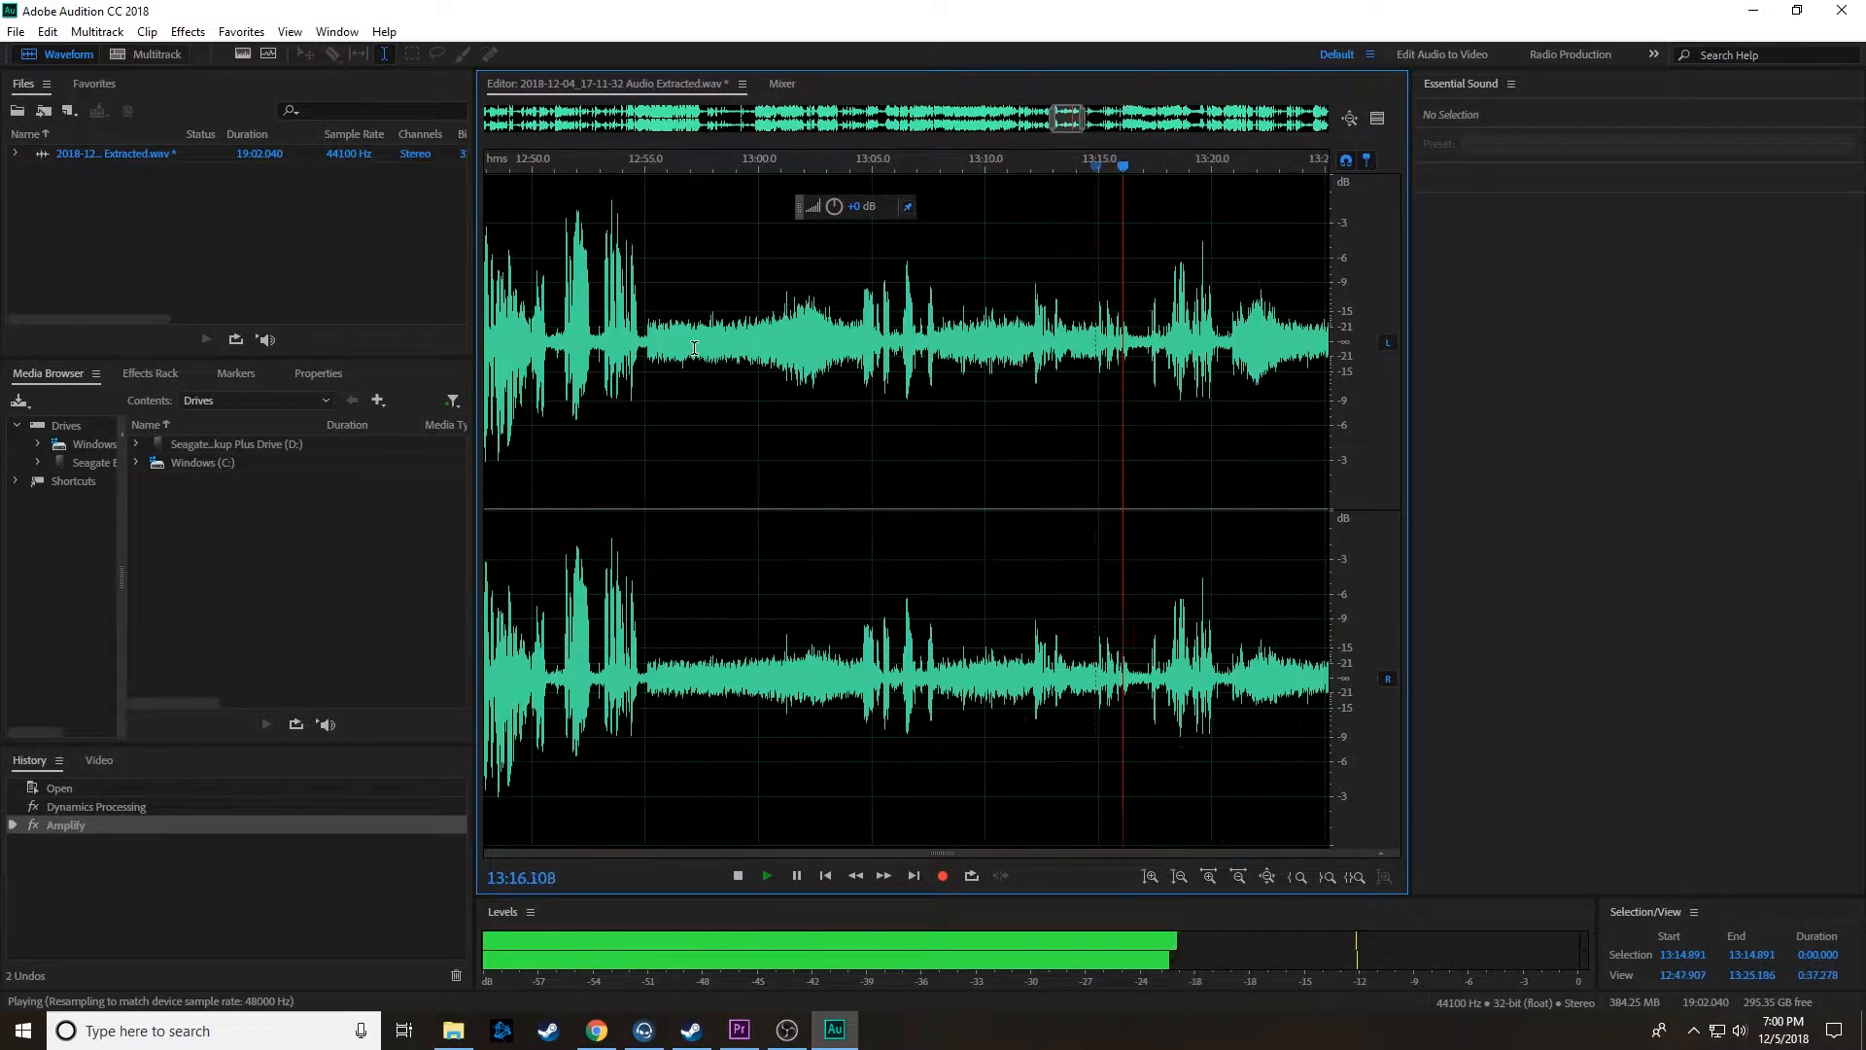
click(653, 362)
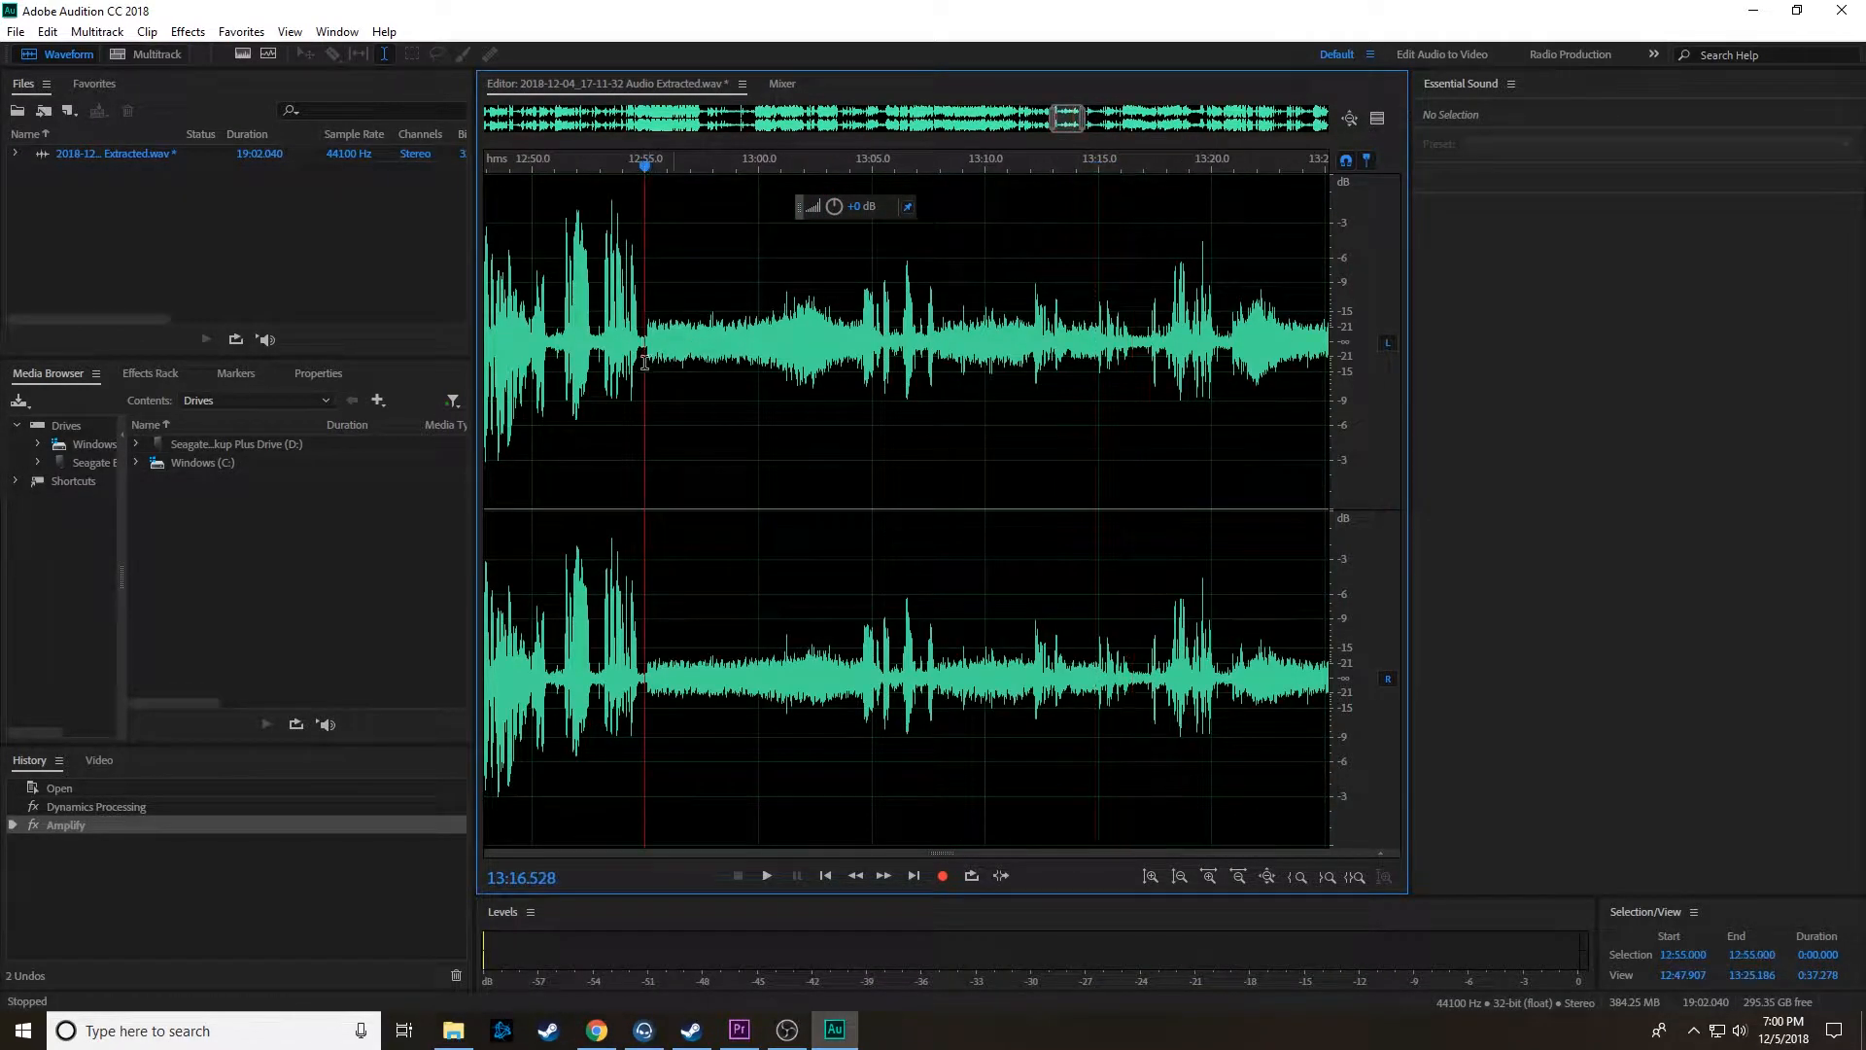
click(785, 358)
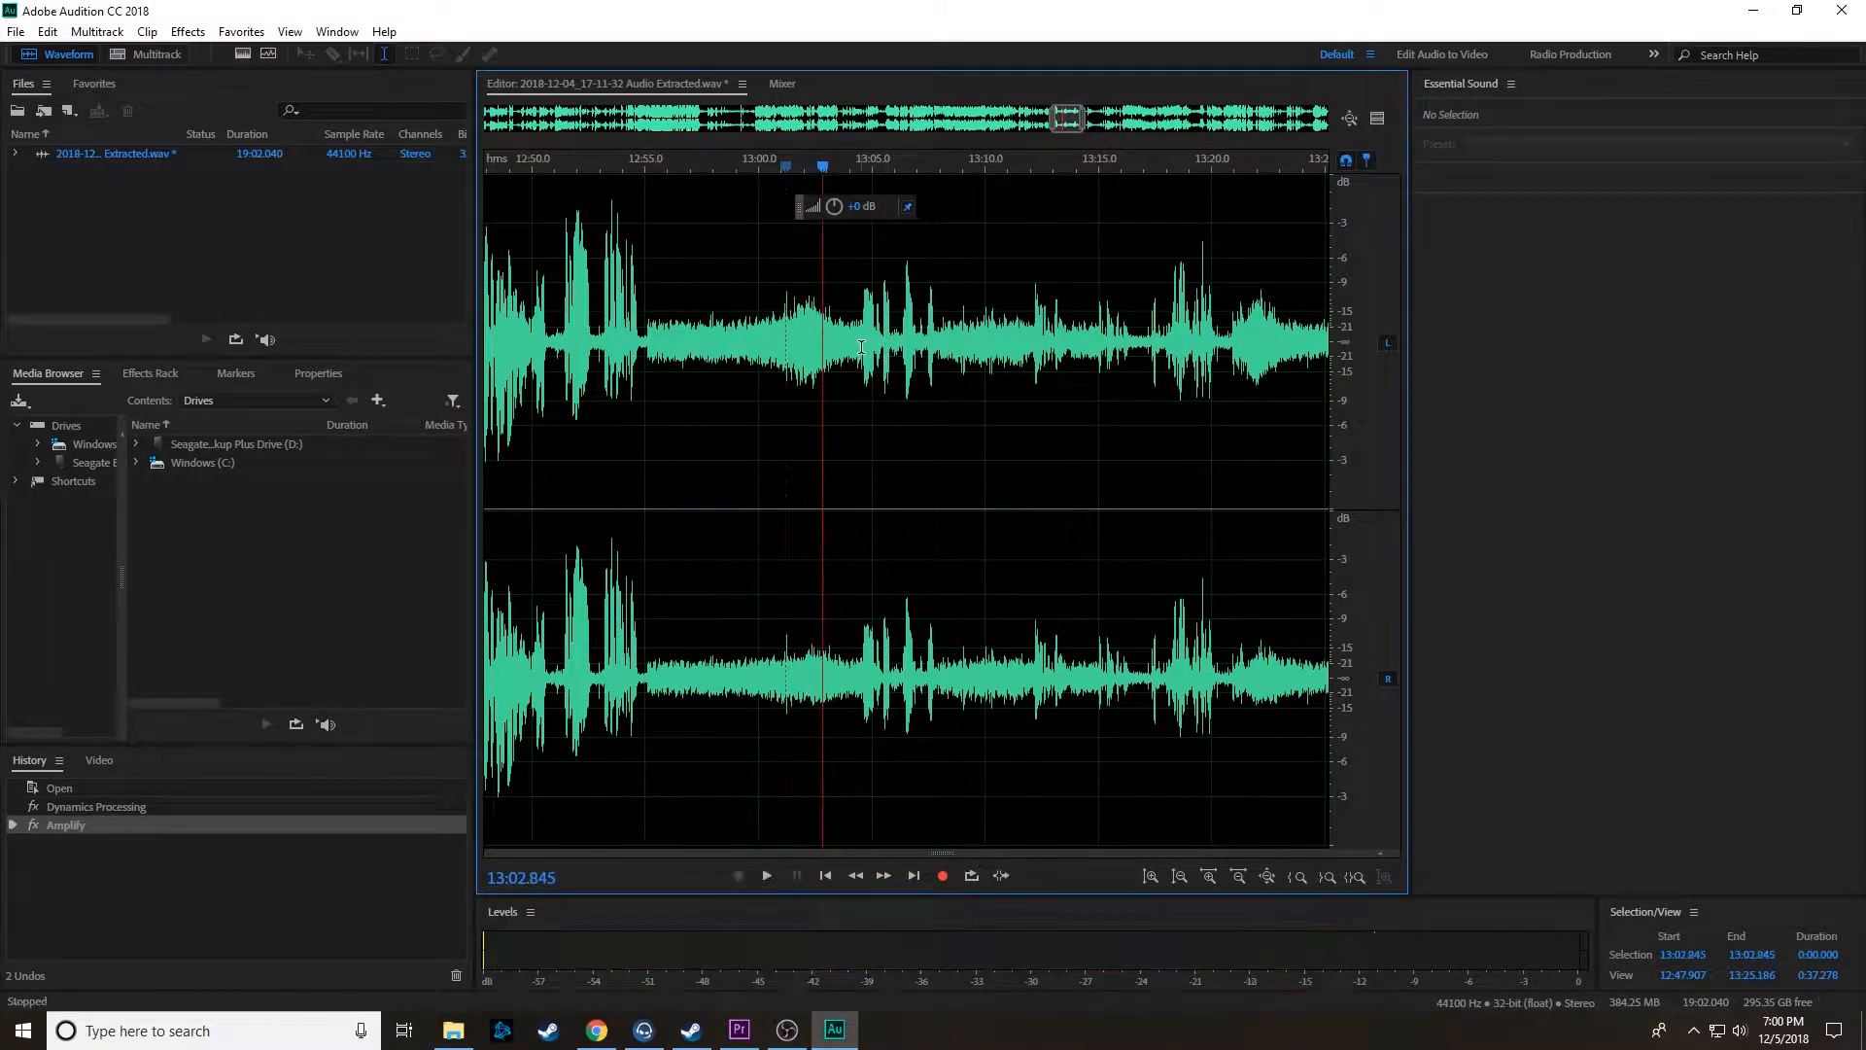
Step: Amplify the quiet section from about 13:04 to 13:17 and play it back from its start
drag(861, 349, 1160, 345)
key(space)
drag(833, 206, 863, 346)
click(854, 343)
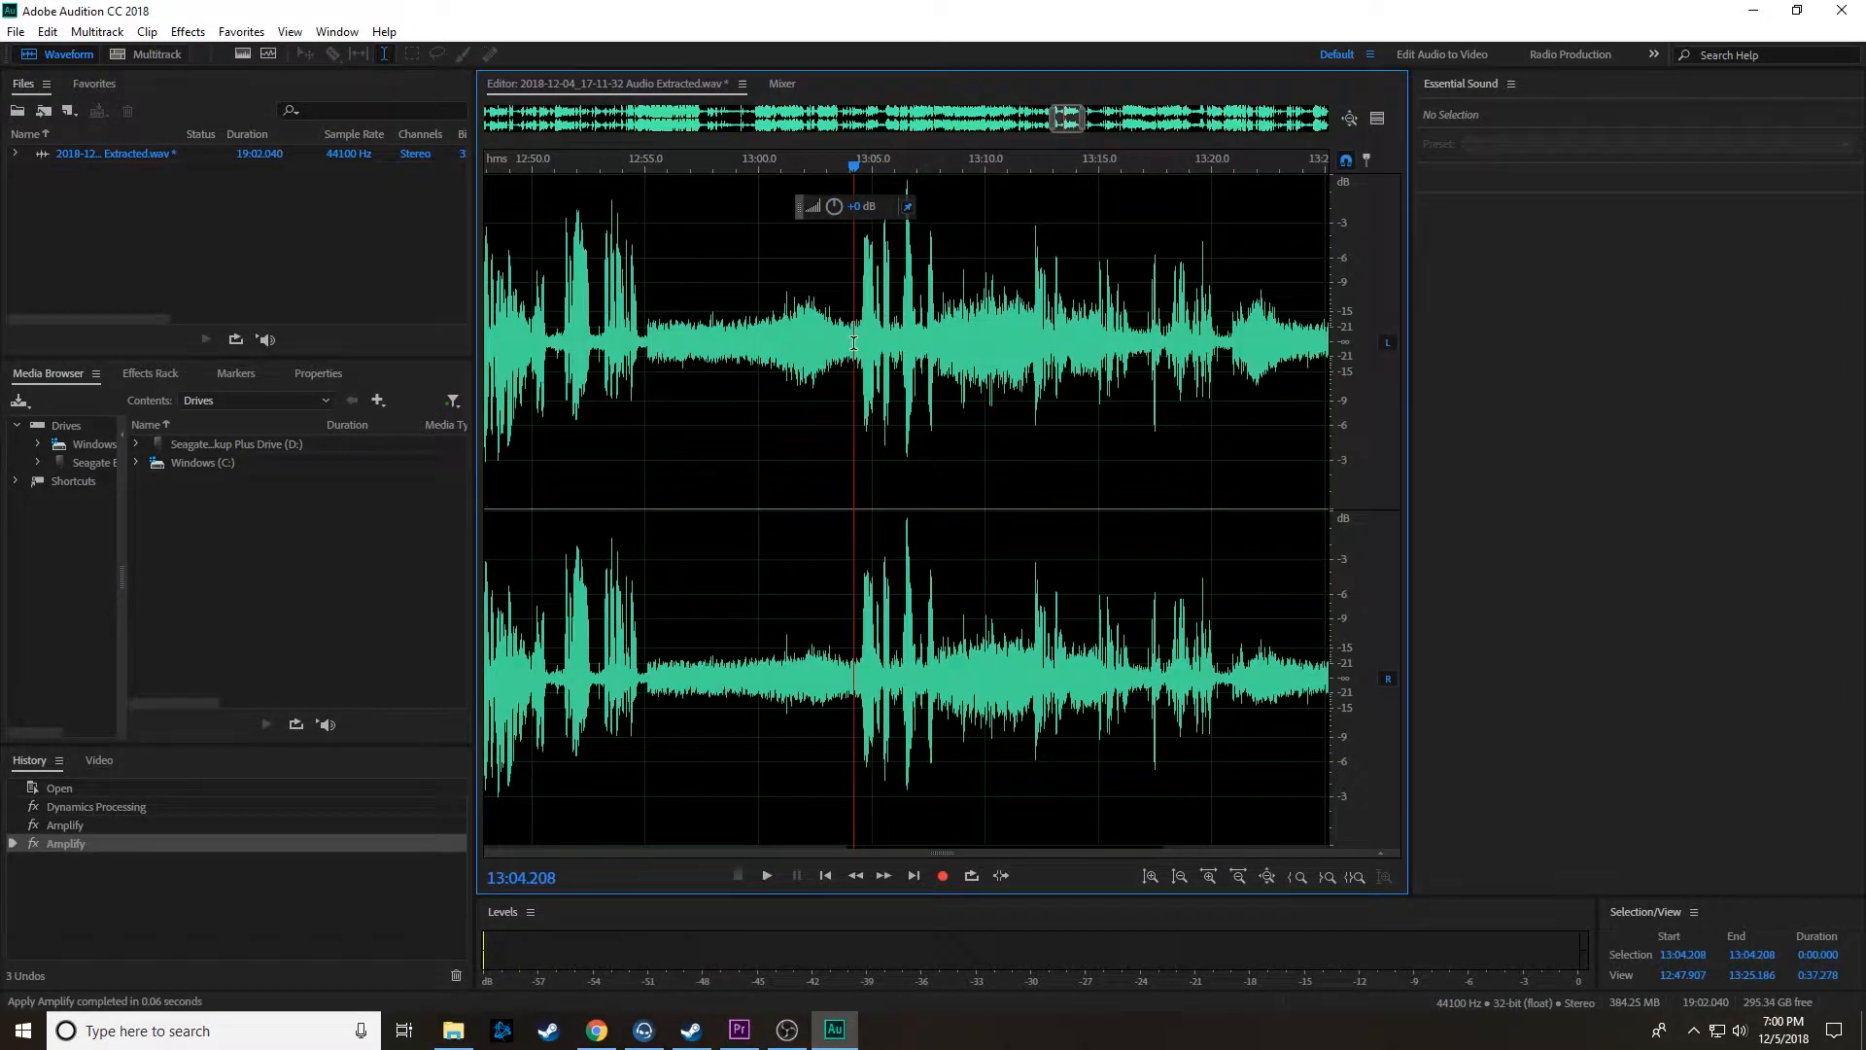
key(space)
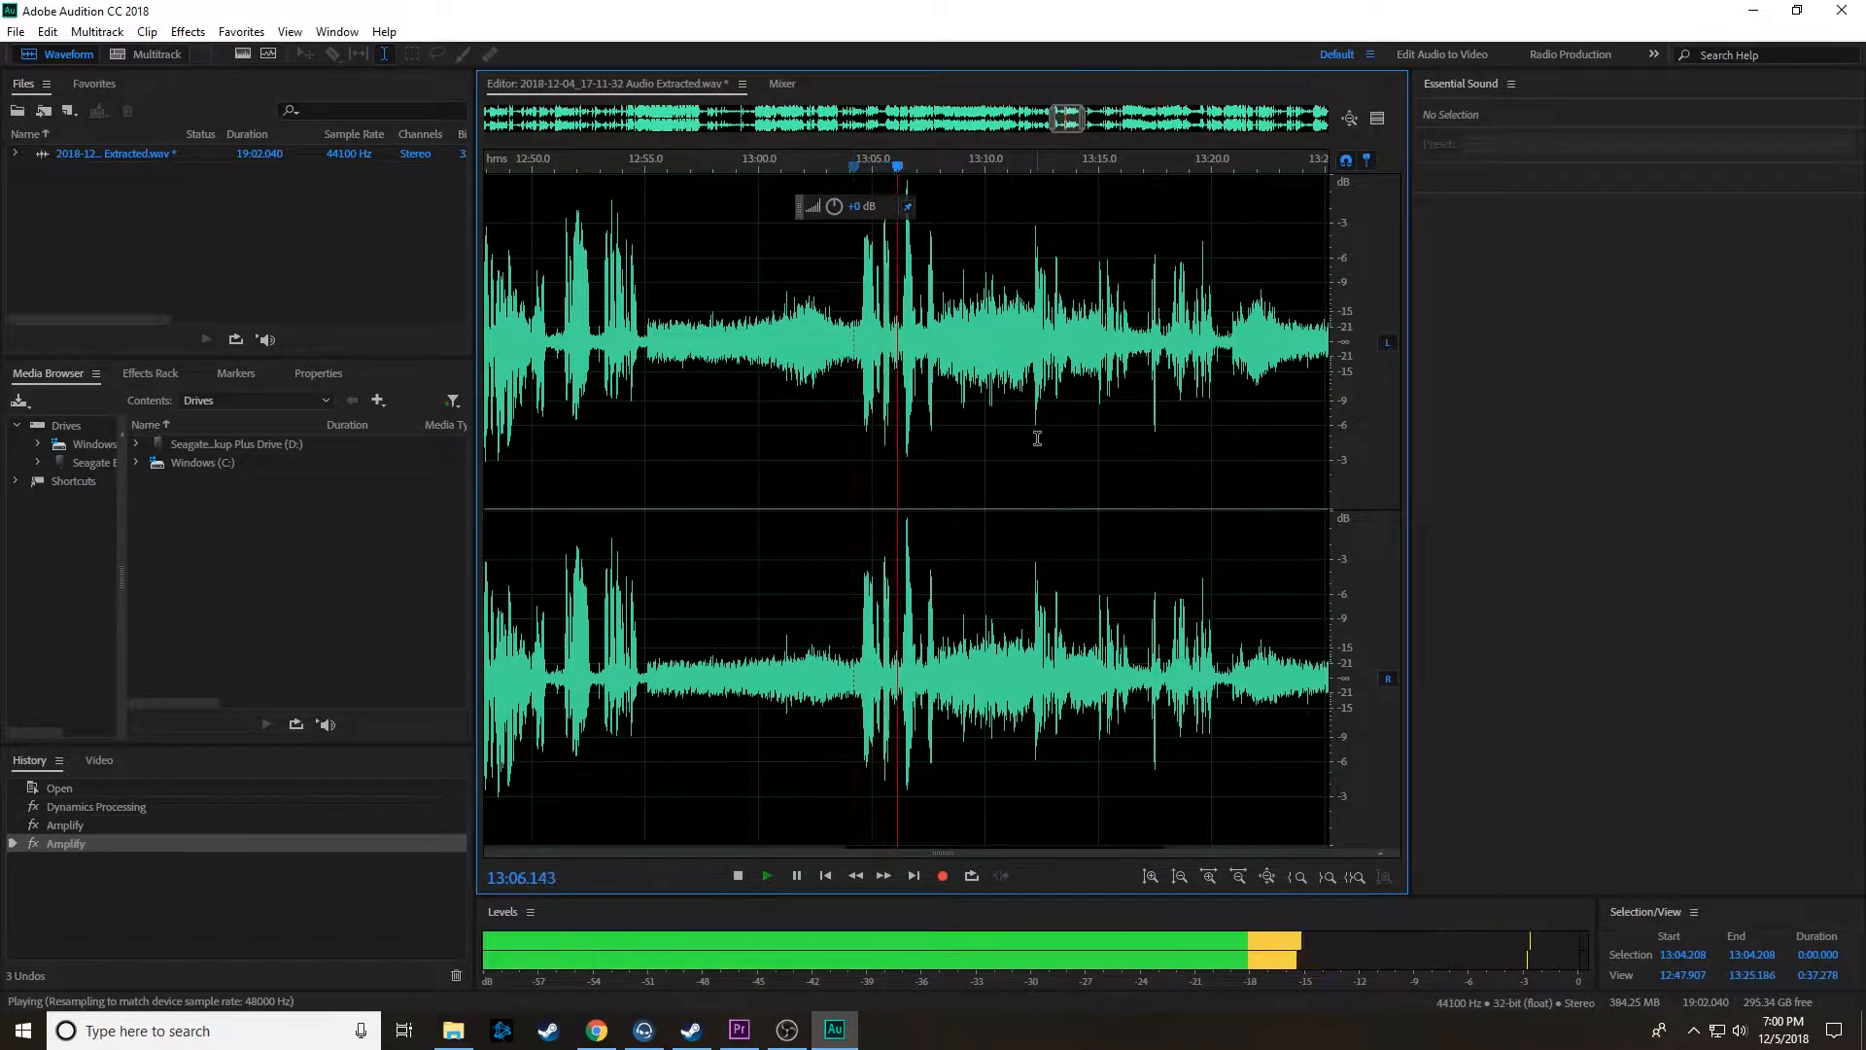
Step: Listen to the commentary between about 13:30 and 13:40 to check the volume of the speech bursts
scroll(1031, 433, down, 4)
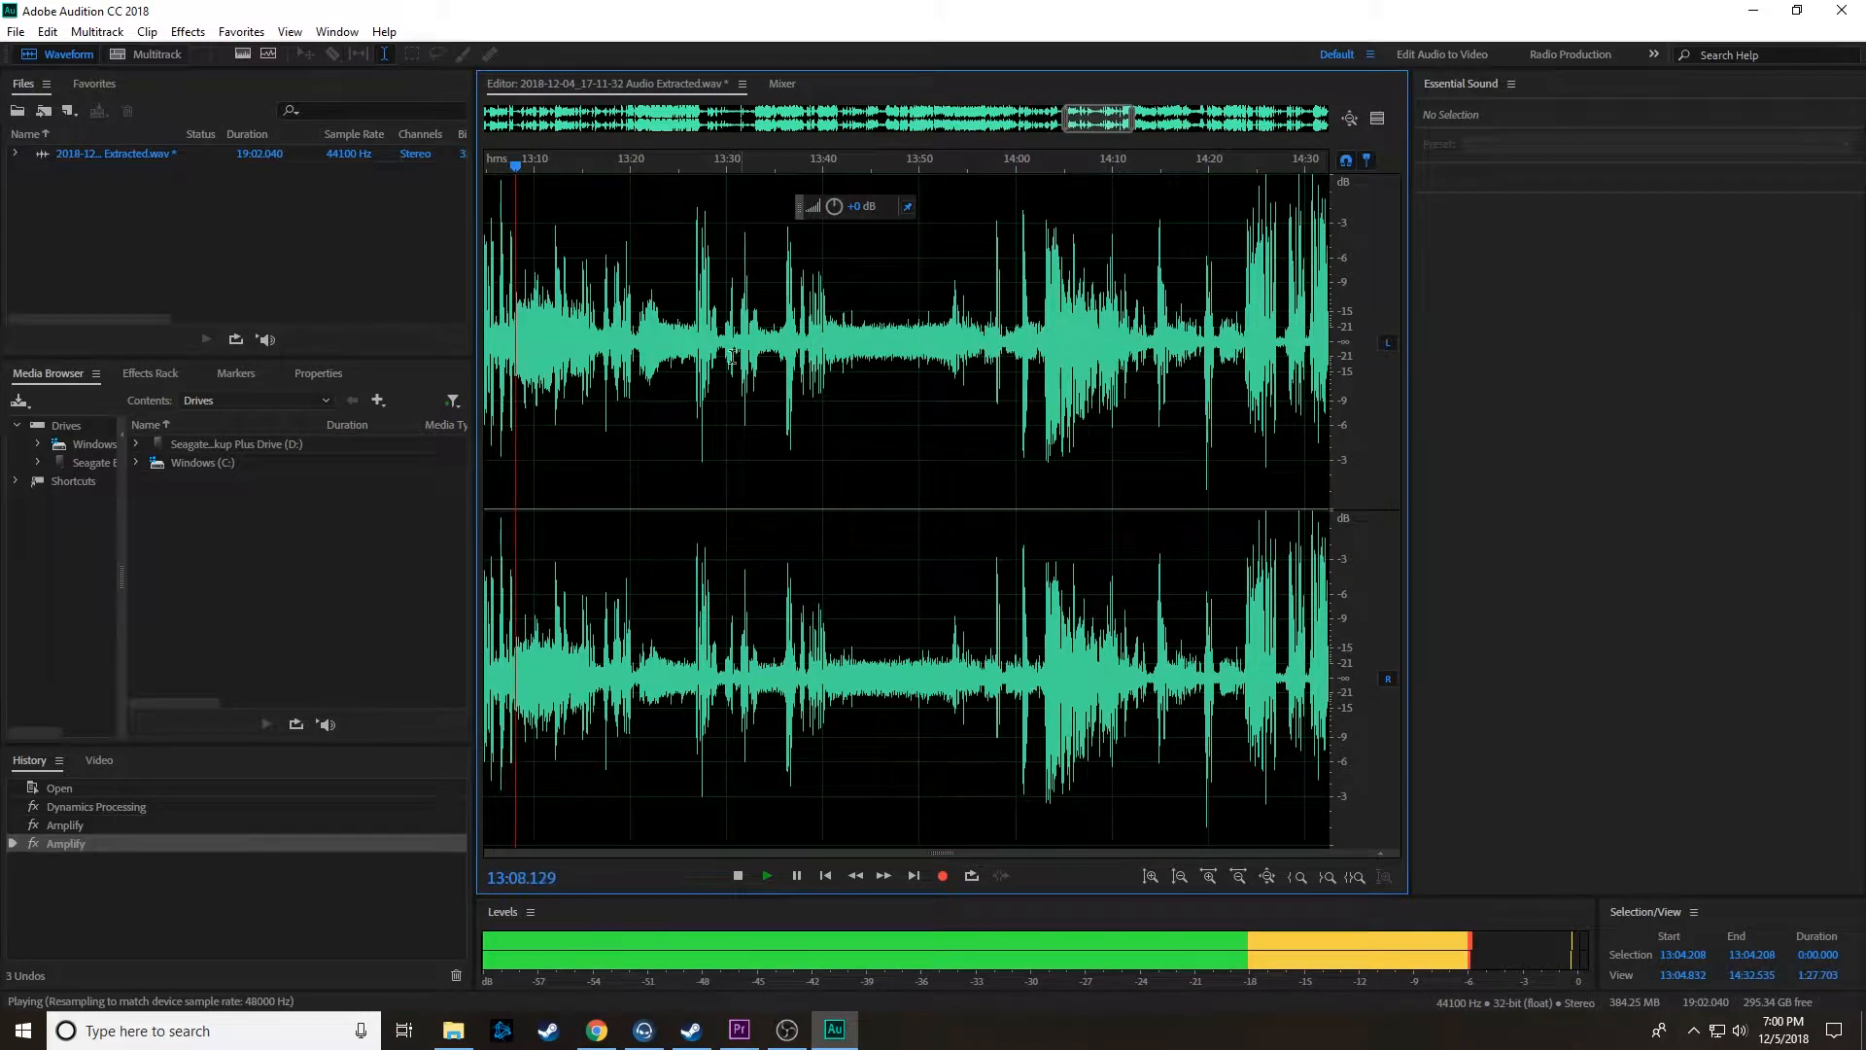
click(729, 356)
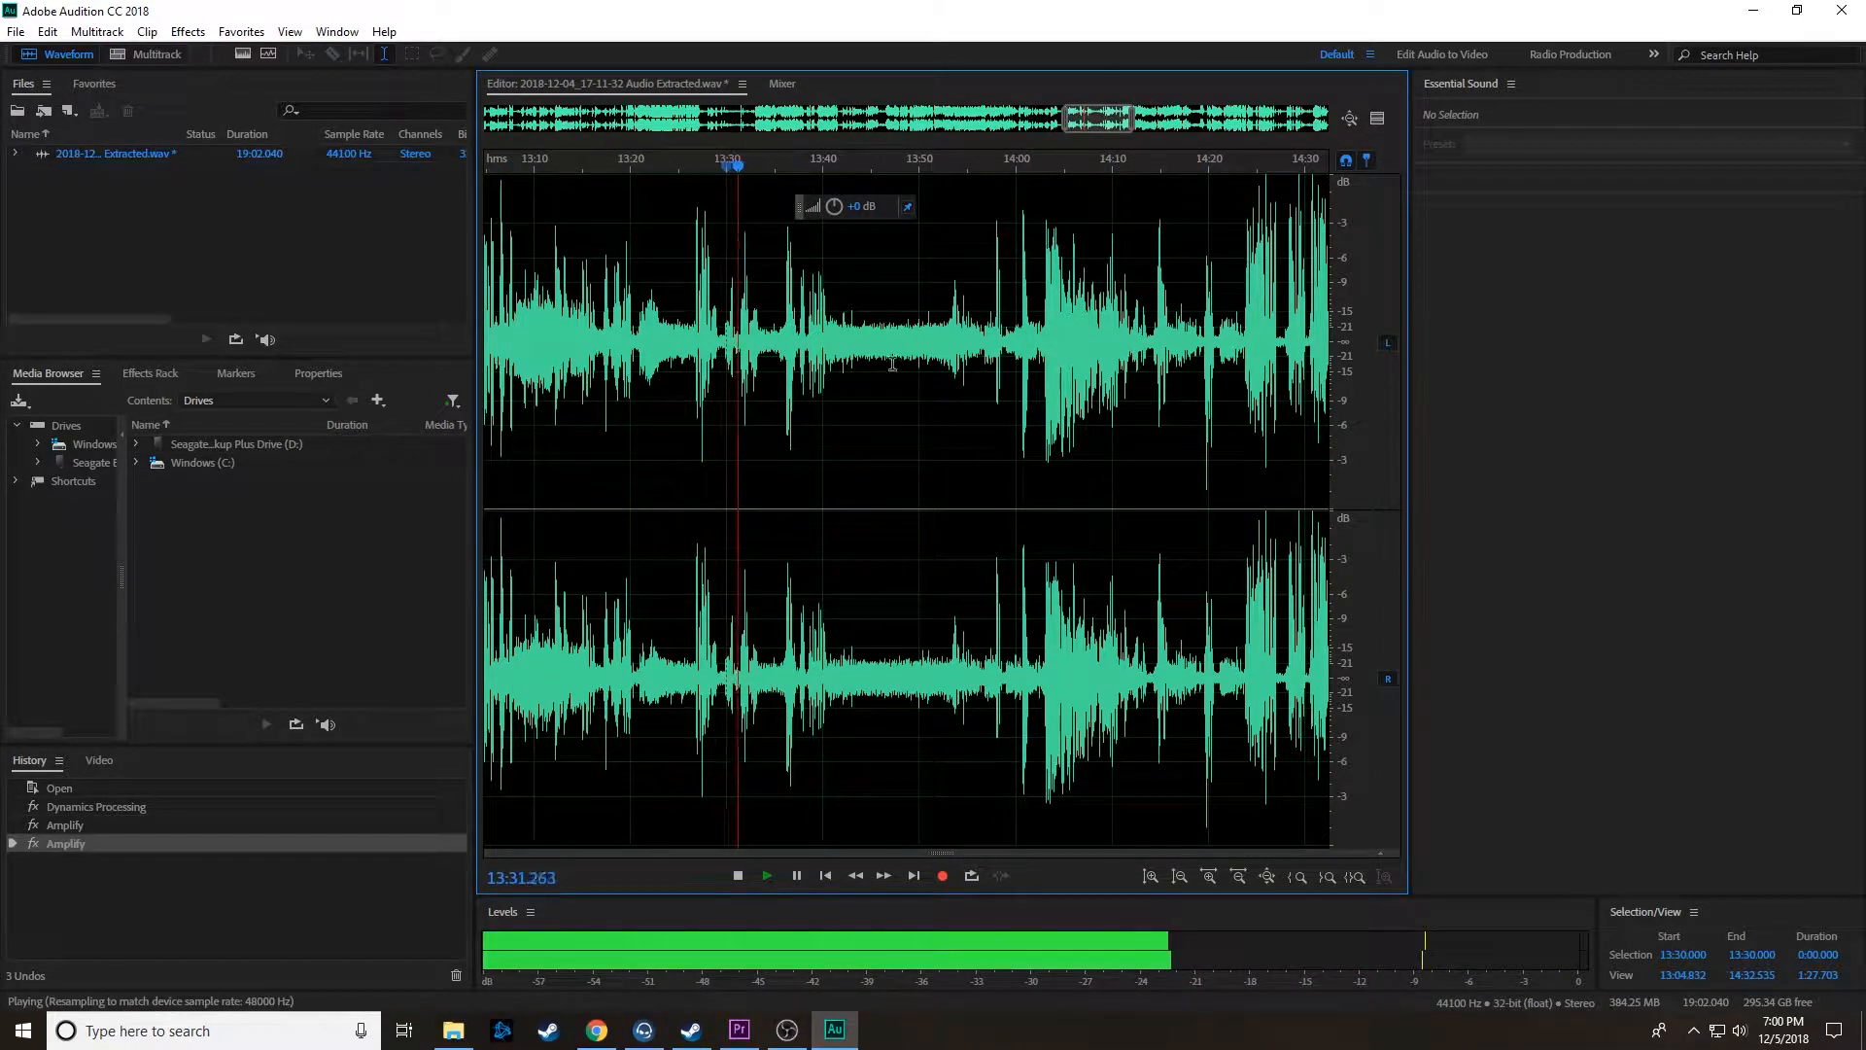
scroll(807, 348, up, 5)
click(807, 348)
key(space)
Step: Amplify the speech burst from about 13:38 to 13:40.6 and play it back from just before its start
key(space)
drag(798, 359, 877, 362)
key(space)
drag(836, 209, 836, 204)
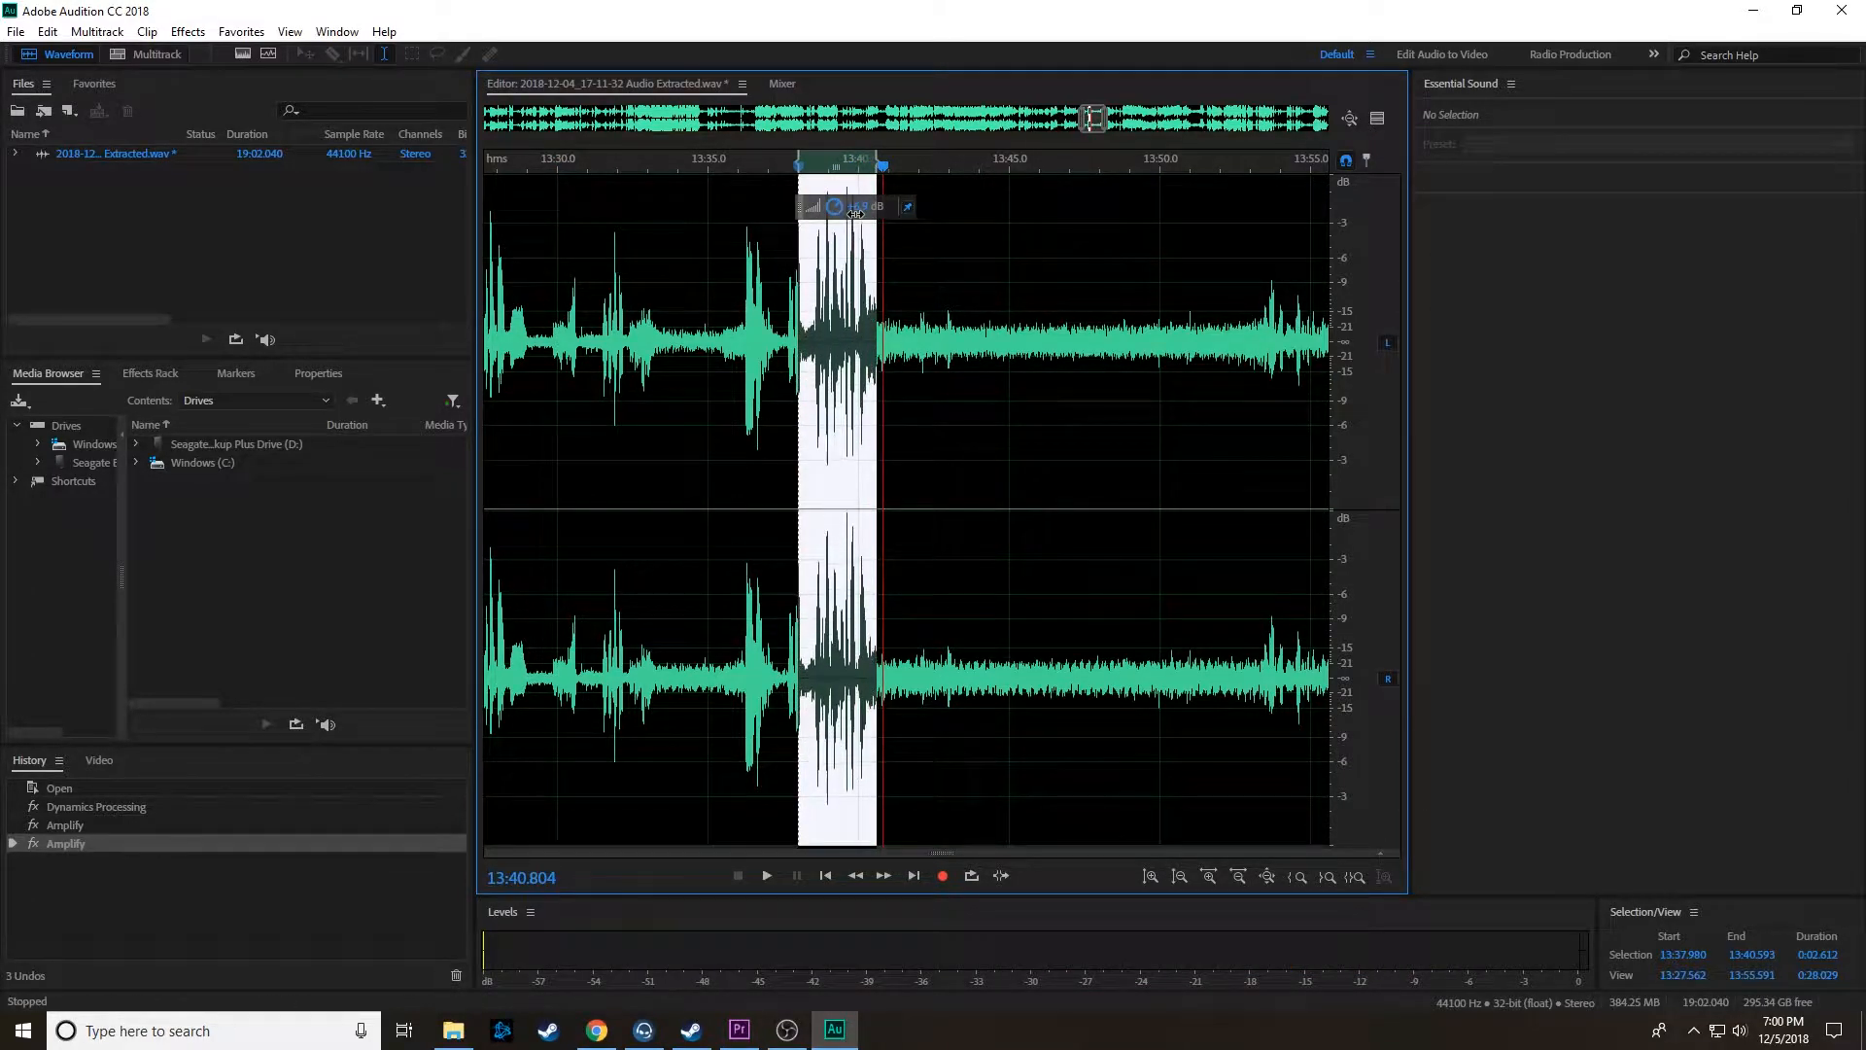
click(781, 329)
key(space)
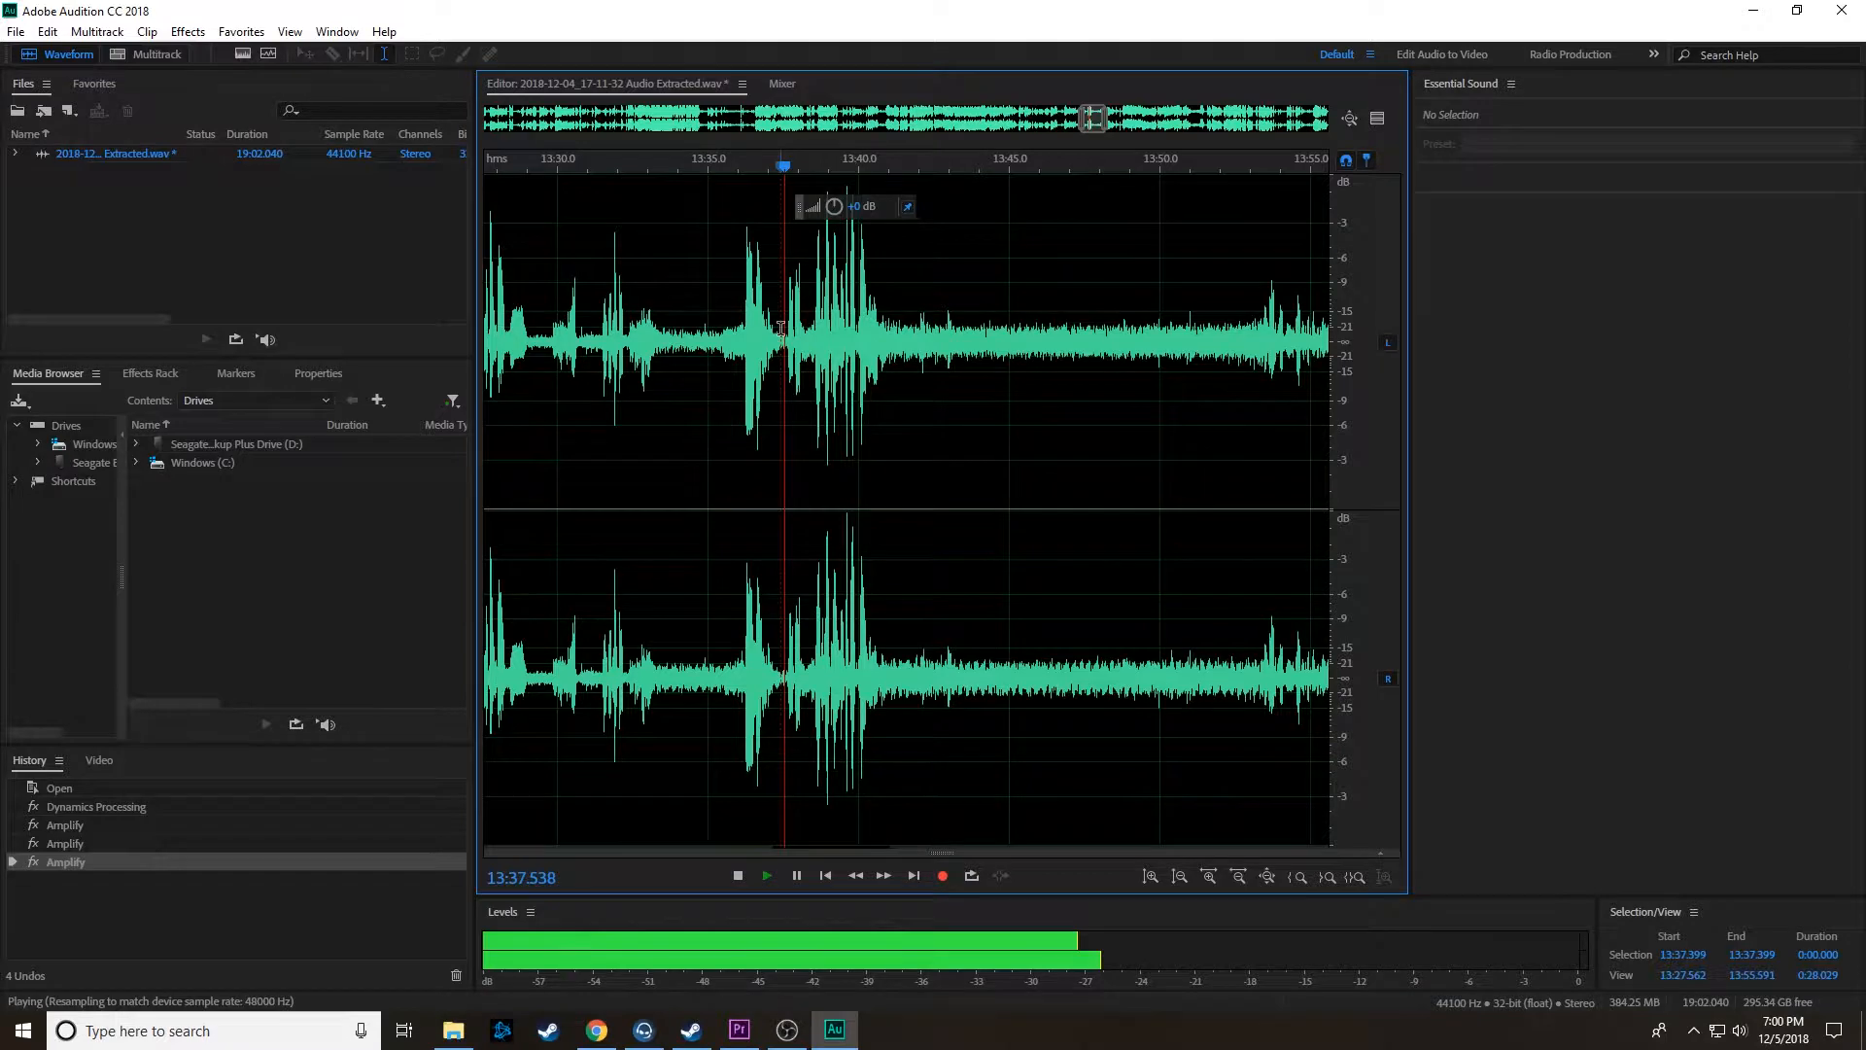
Step: Listen to the speech bursts between about 13:57 and 14:04
scroll(875, 389, down, 3)
scroll(966, 373, up, 4)
click(624, 348)
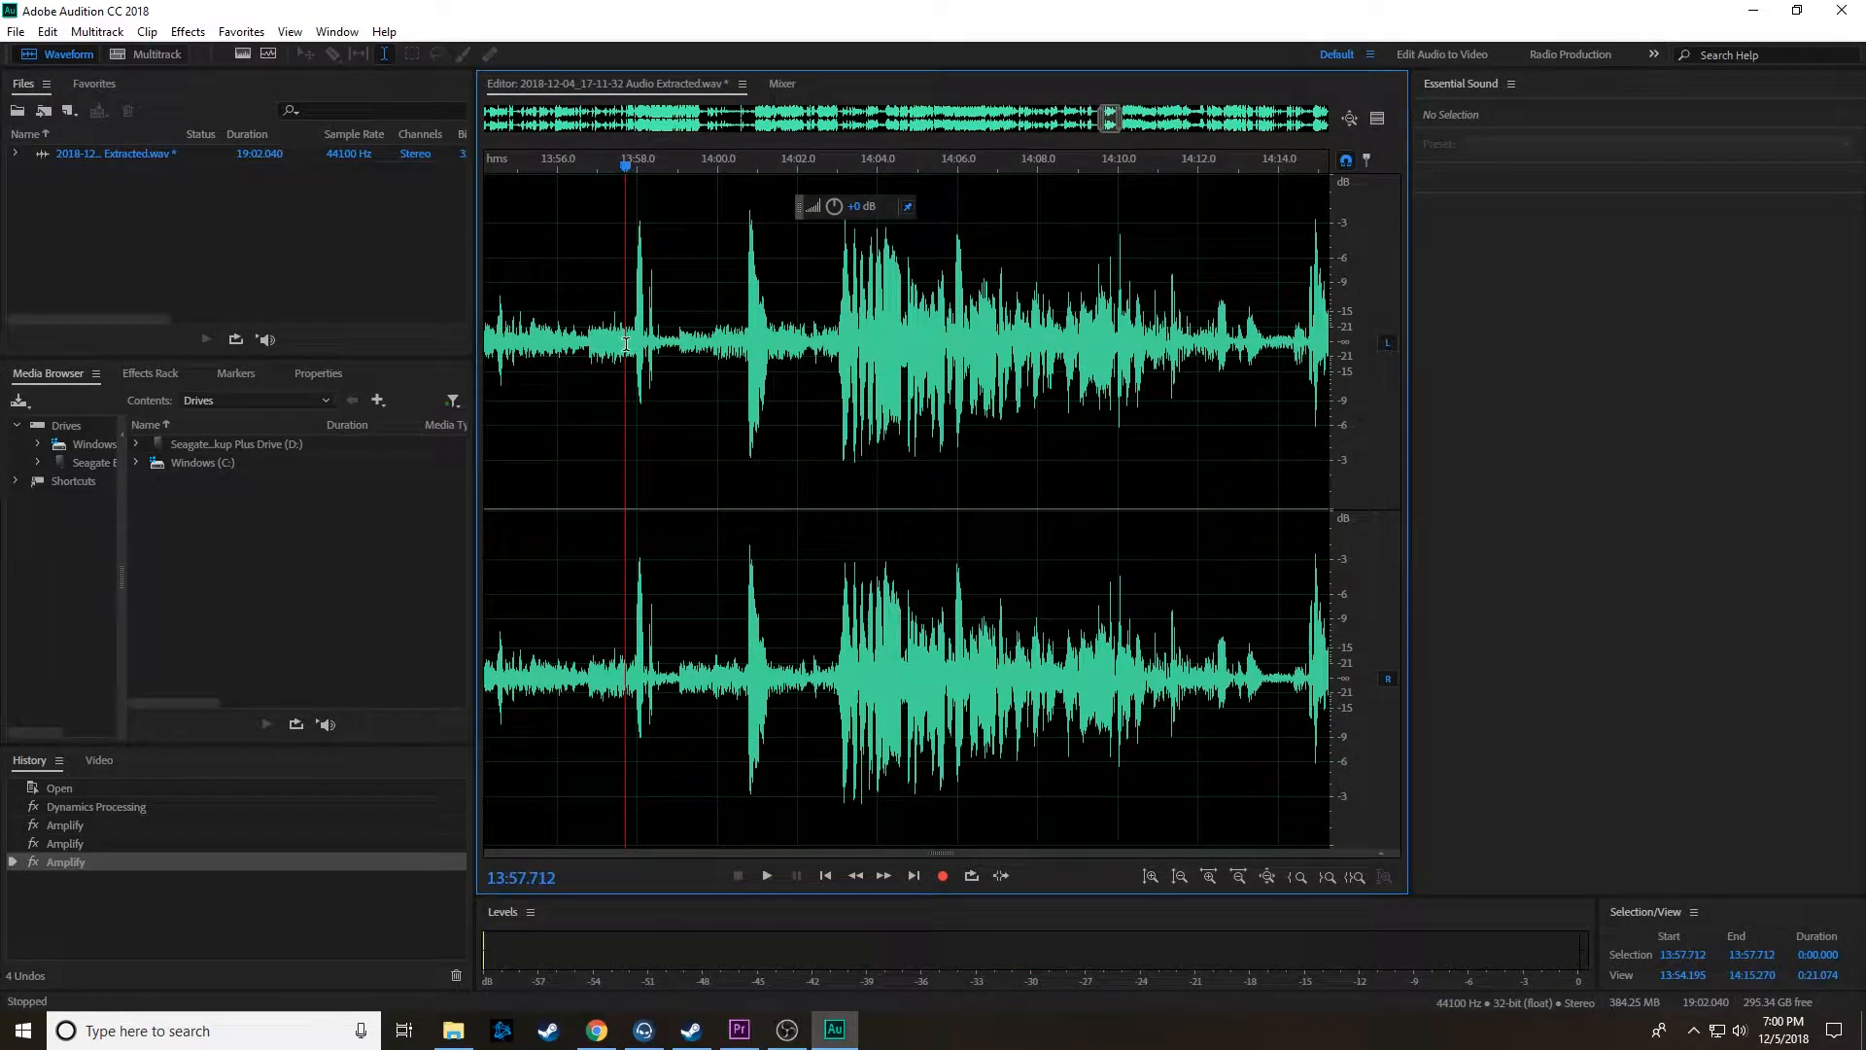
key(space)
key(space)
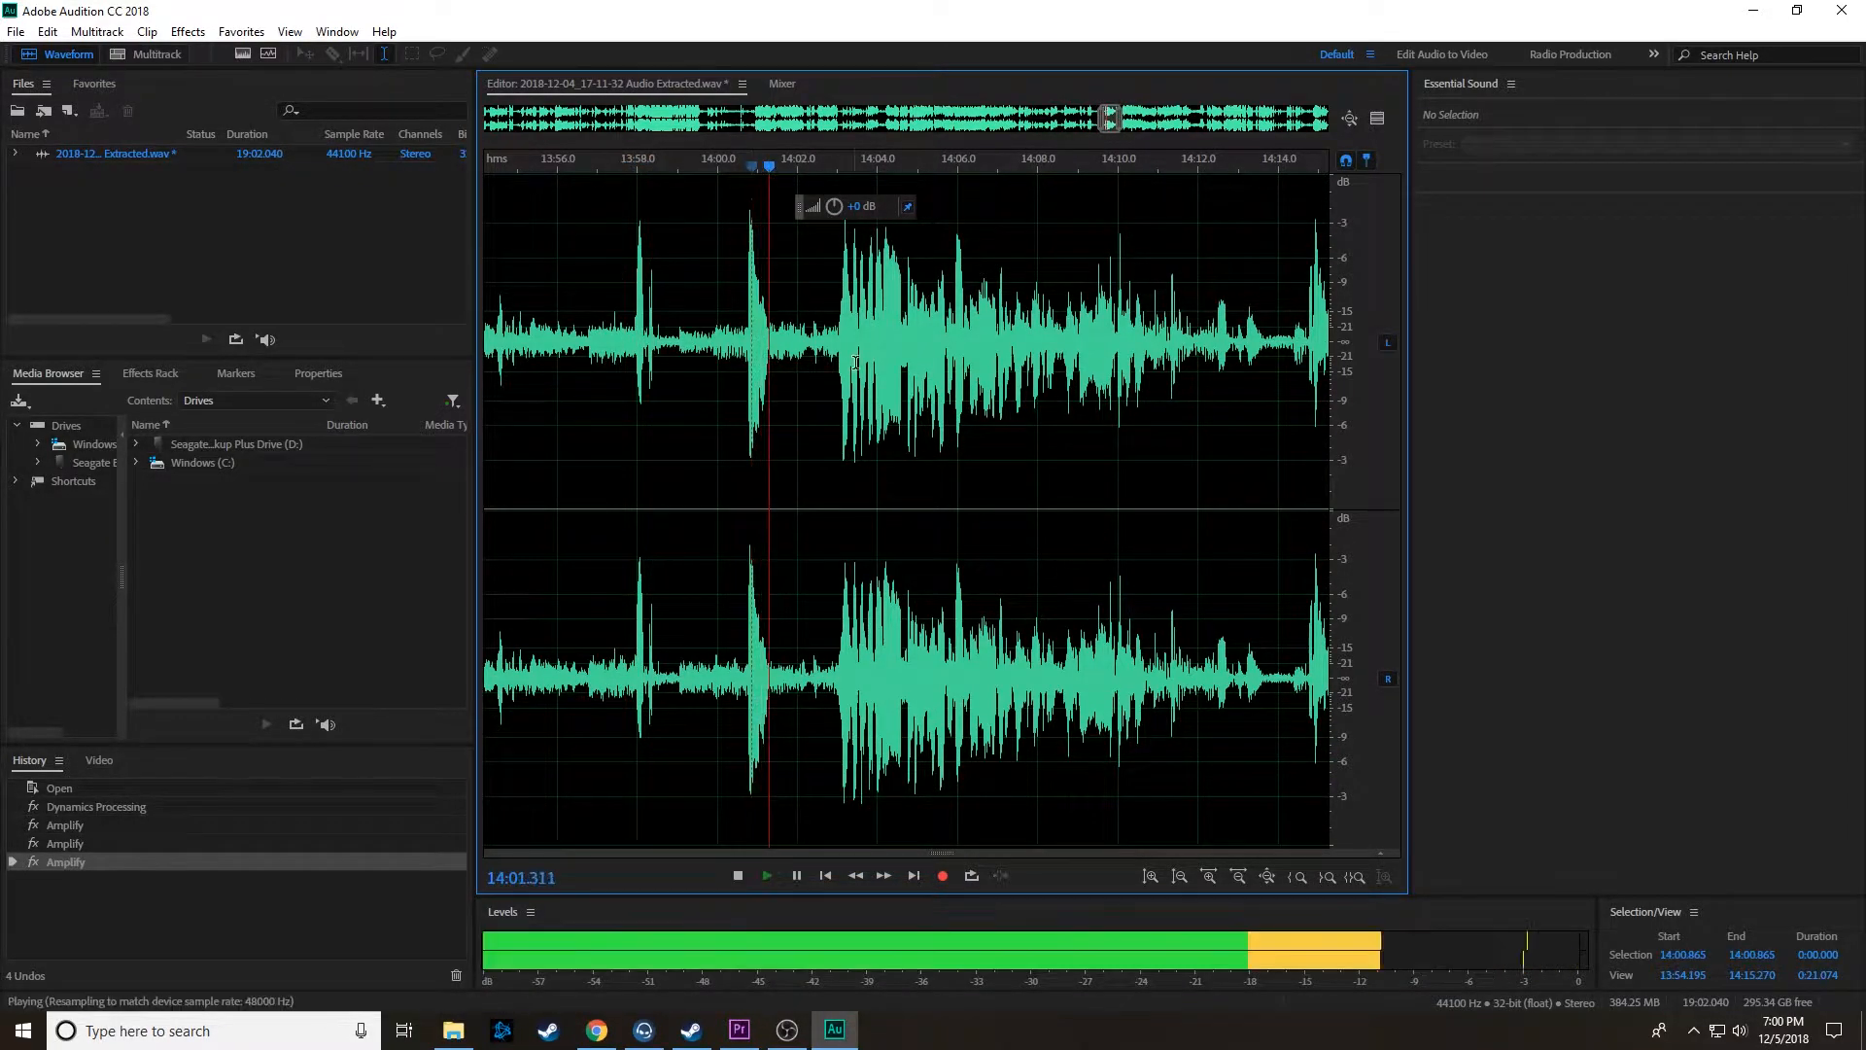
scroll(953, 379, down, 3)
Step: Amplify the quiet speech from about 14:11.7 to 14:14.8 and play the section back
key(space)
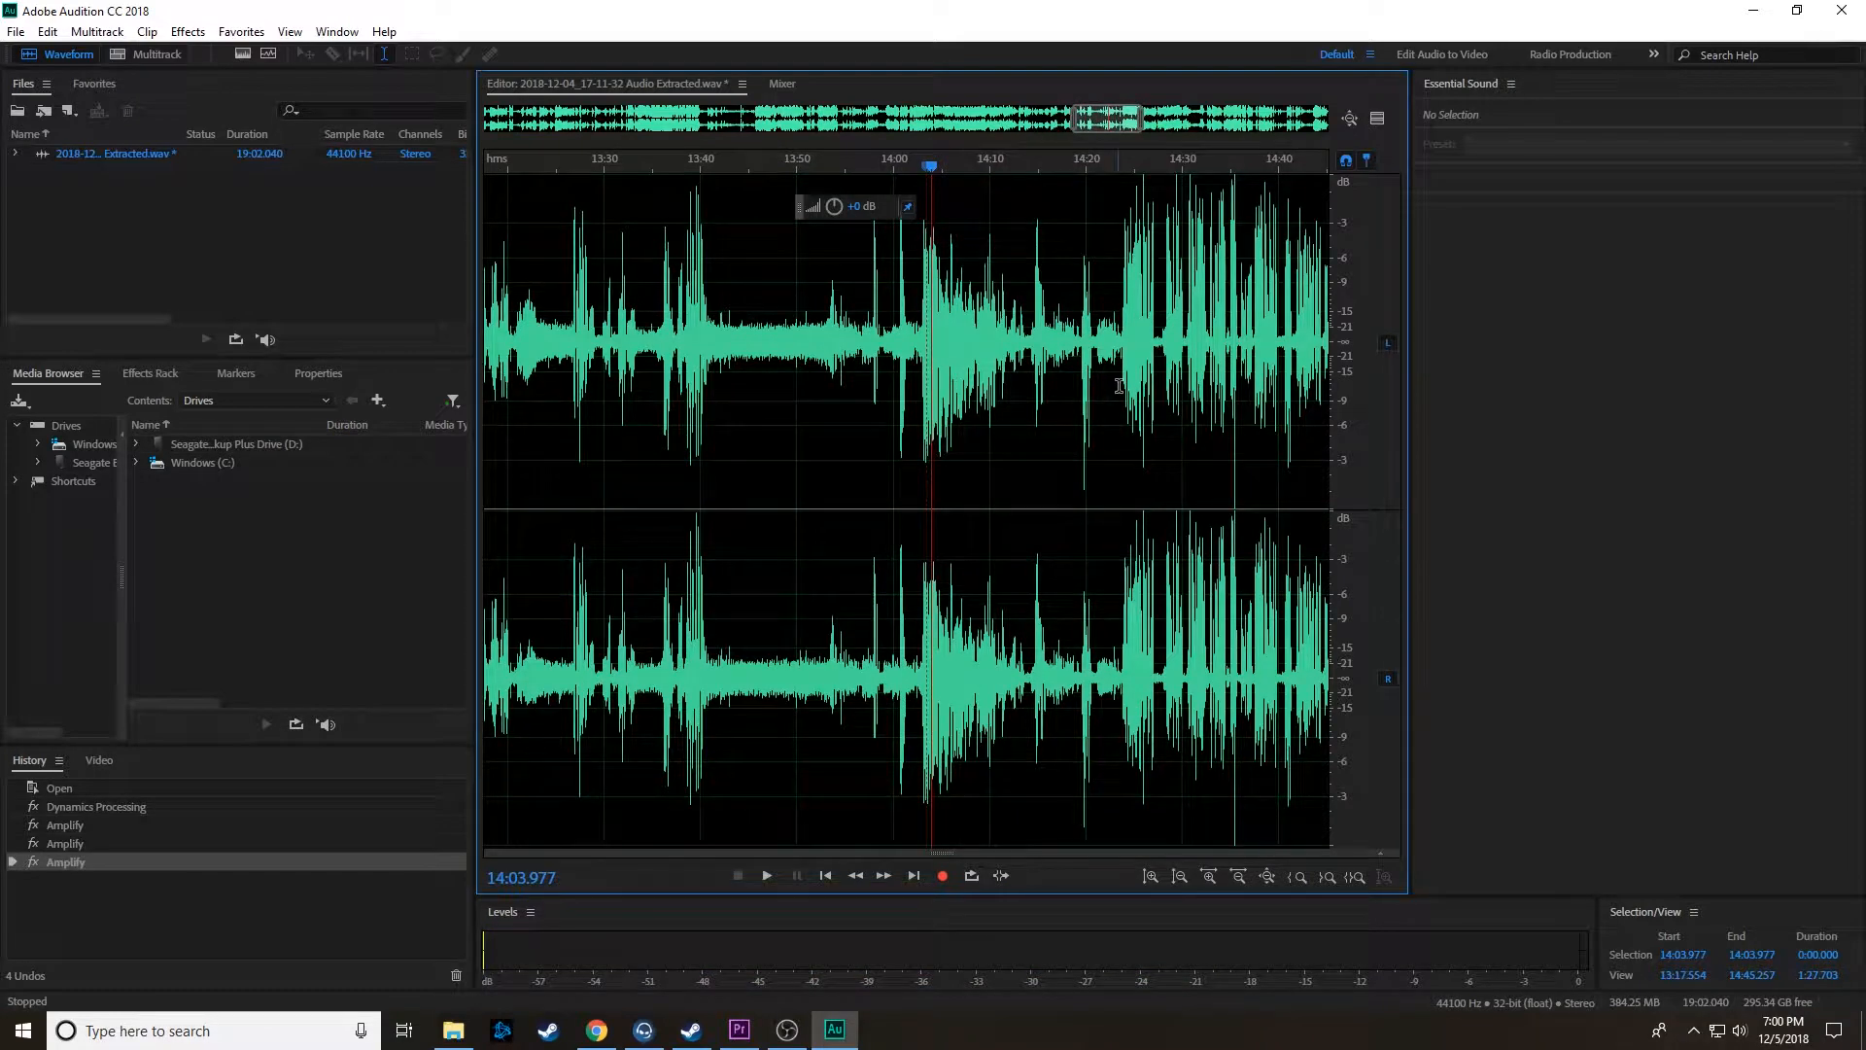
scroll(1090, 379, up, 4)
click(631, 356)
key(space)
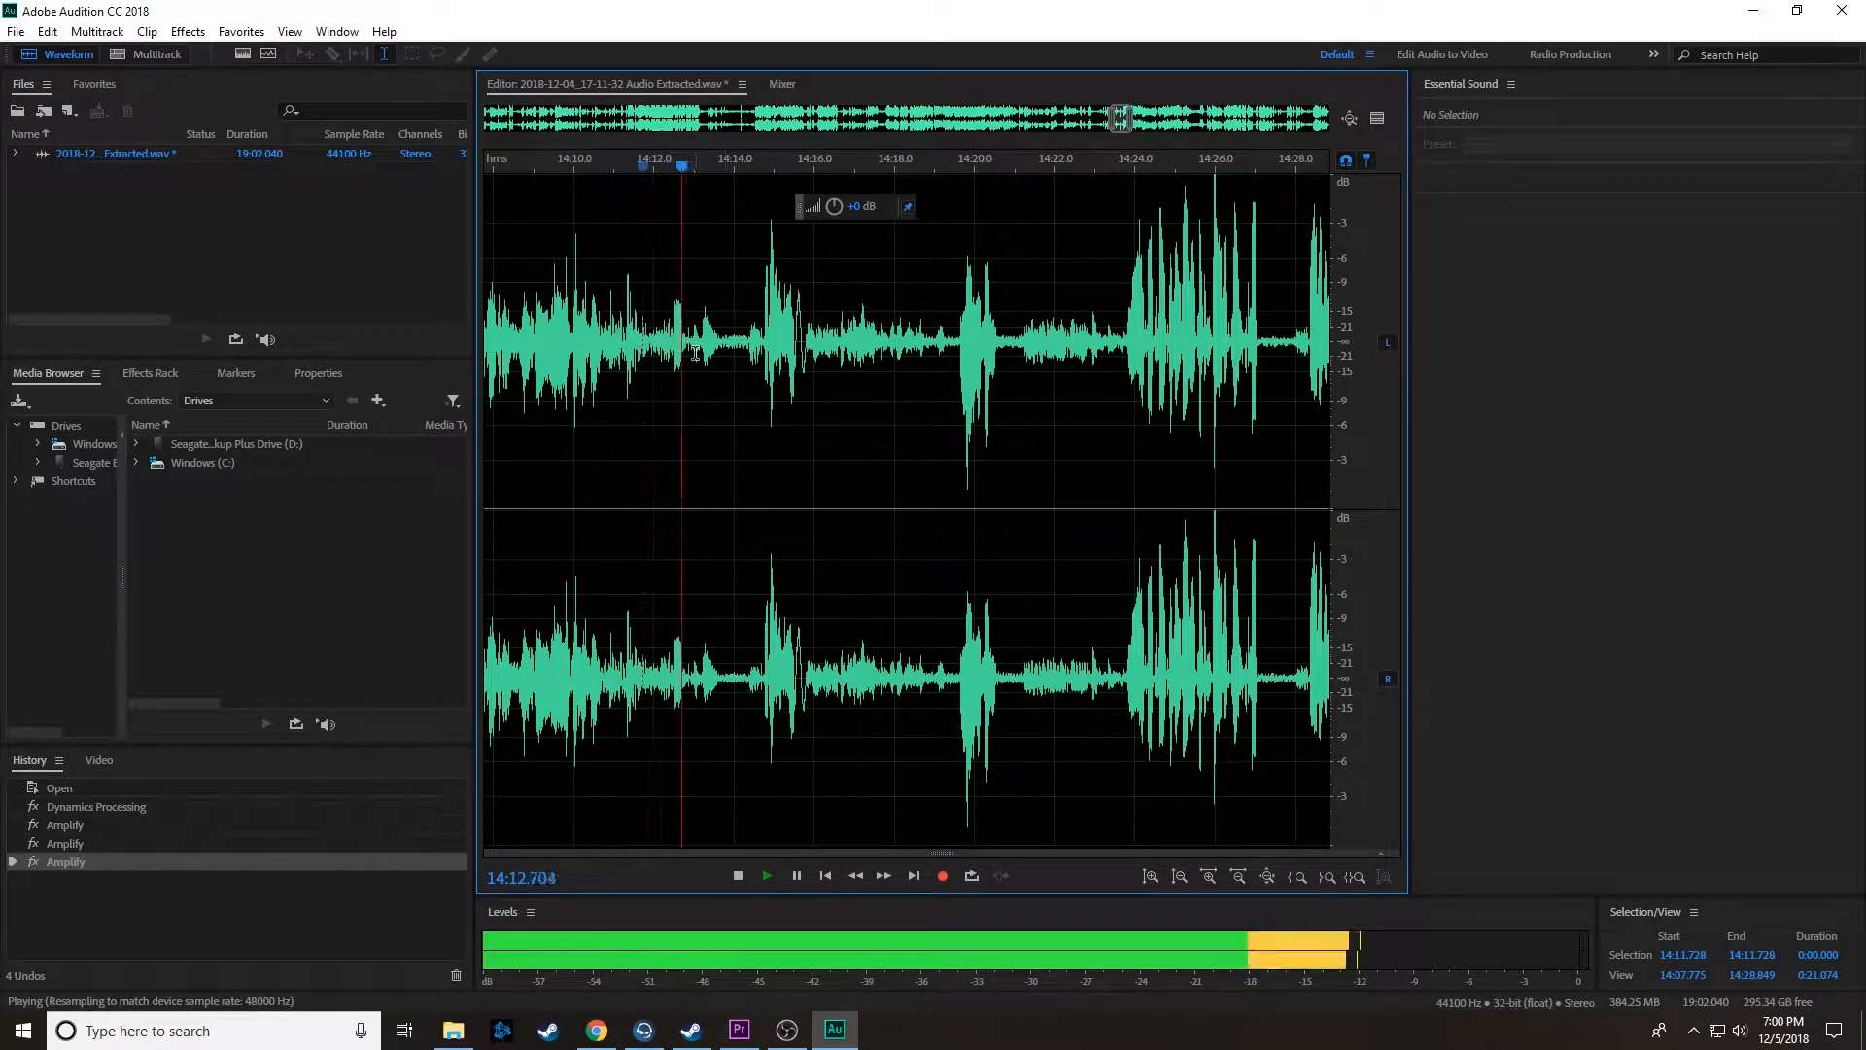
scroll(683, 355, up, 2)
drag(552, 388, 935, 403)
drag(836, 216, 854, 200)
key(space)
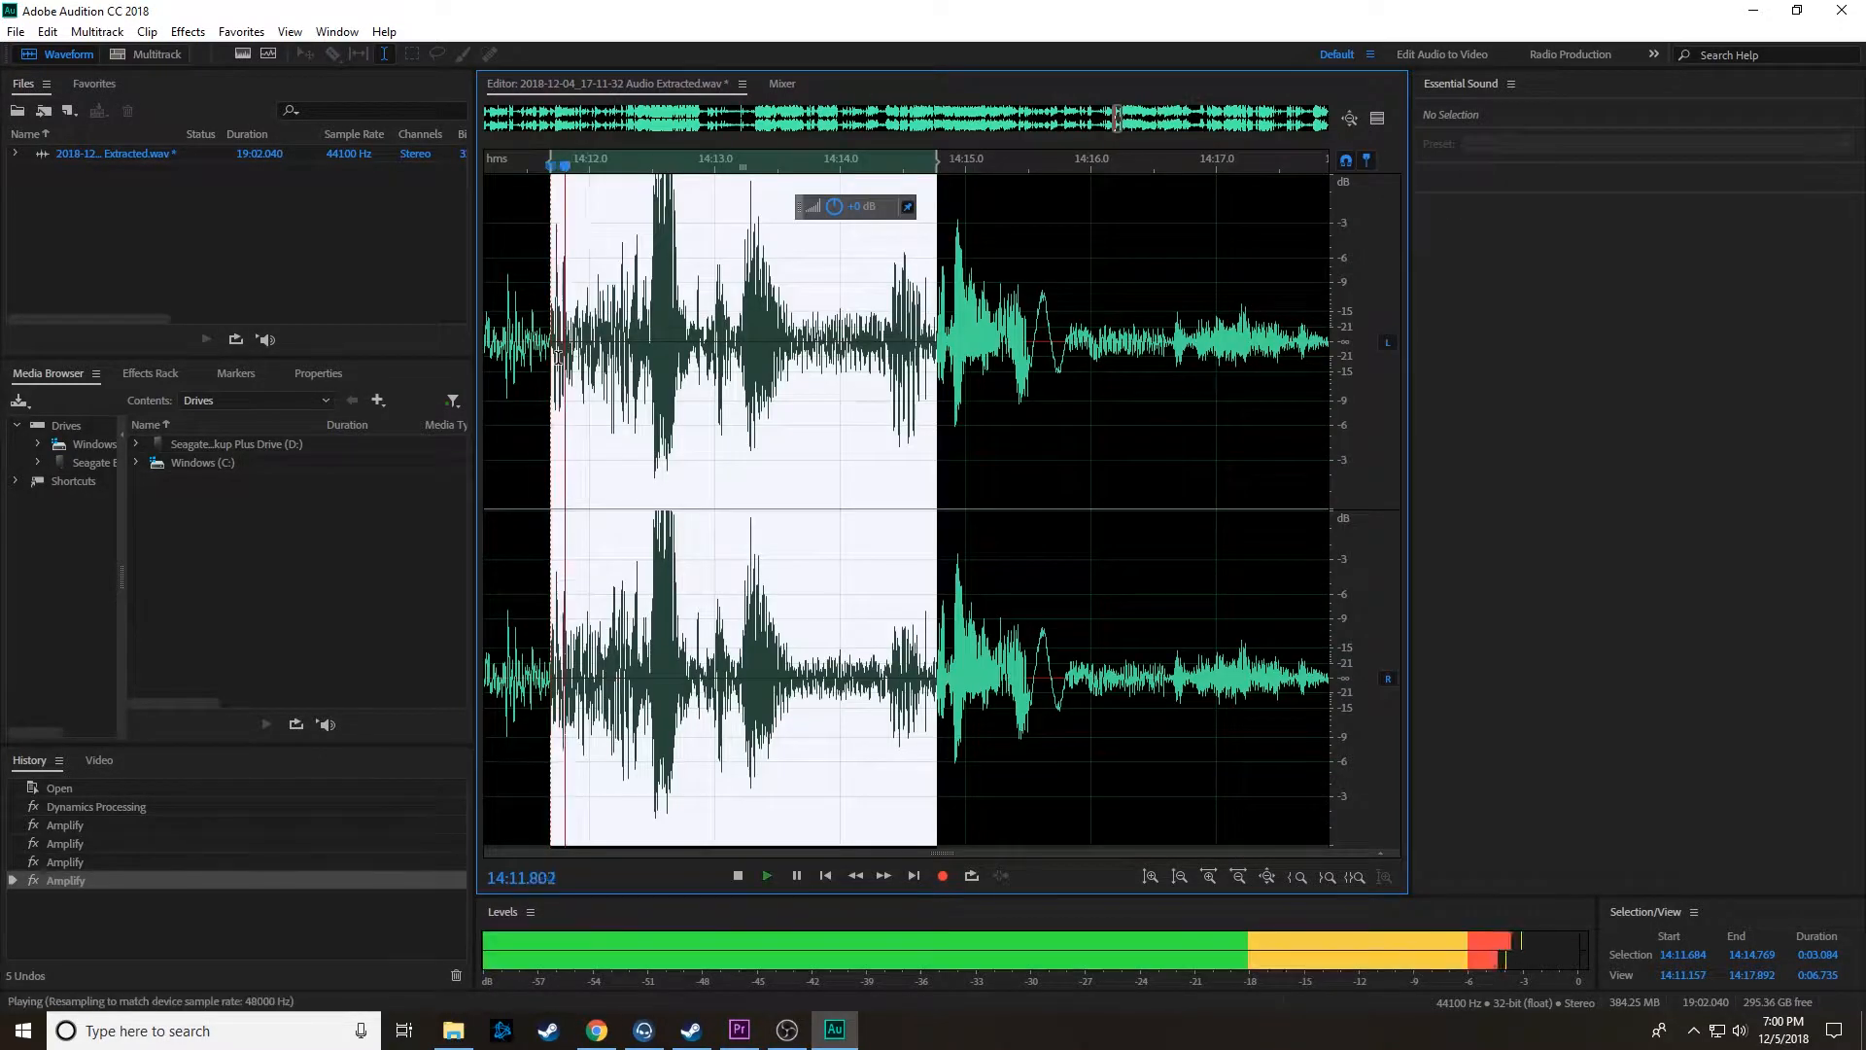
click(715, 359)
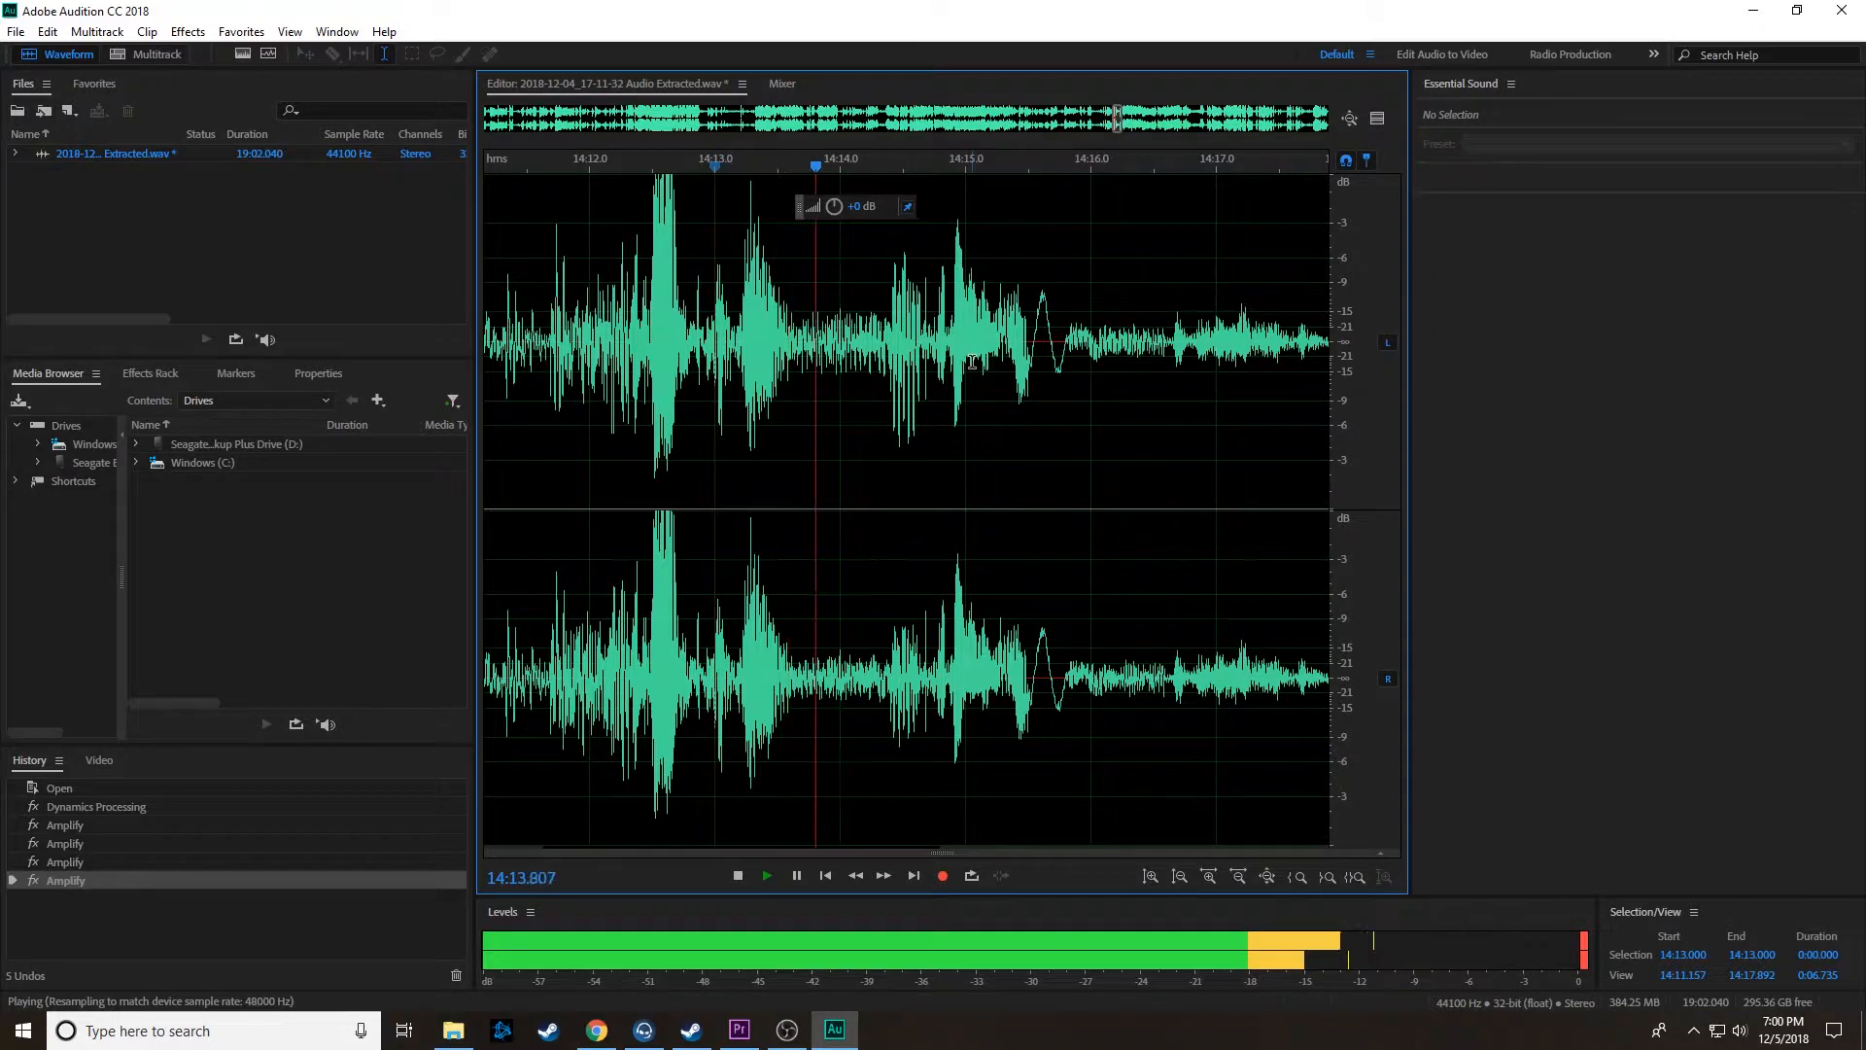
Step: Amplify the quiet speech from about 14:16.6 to 14:19.4 and play it back
scroll(972, 361, down, 3)
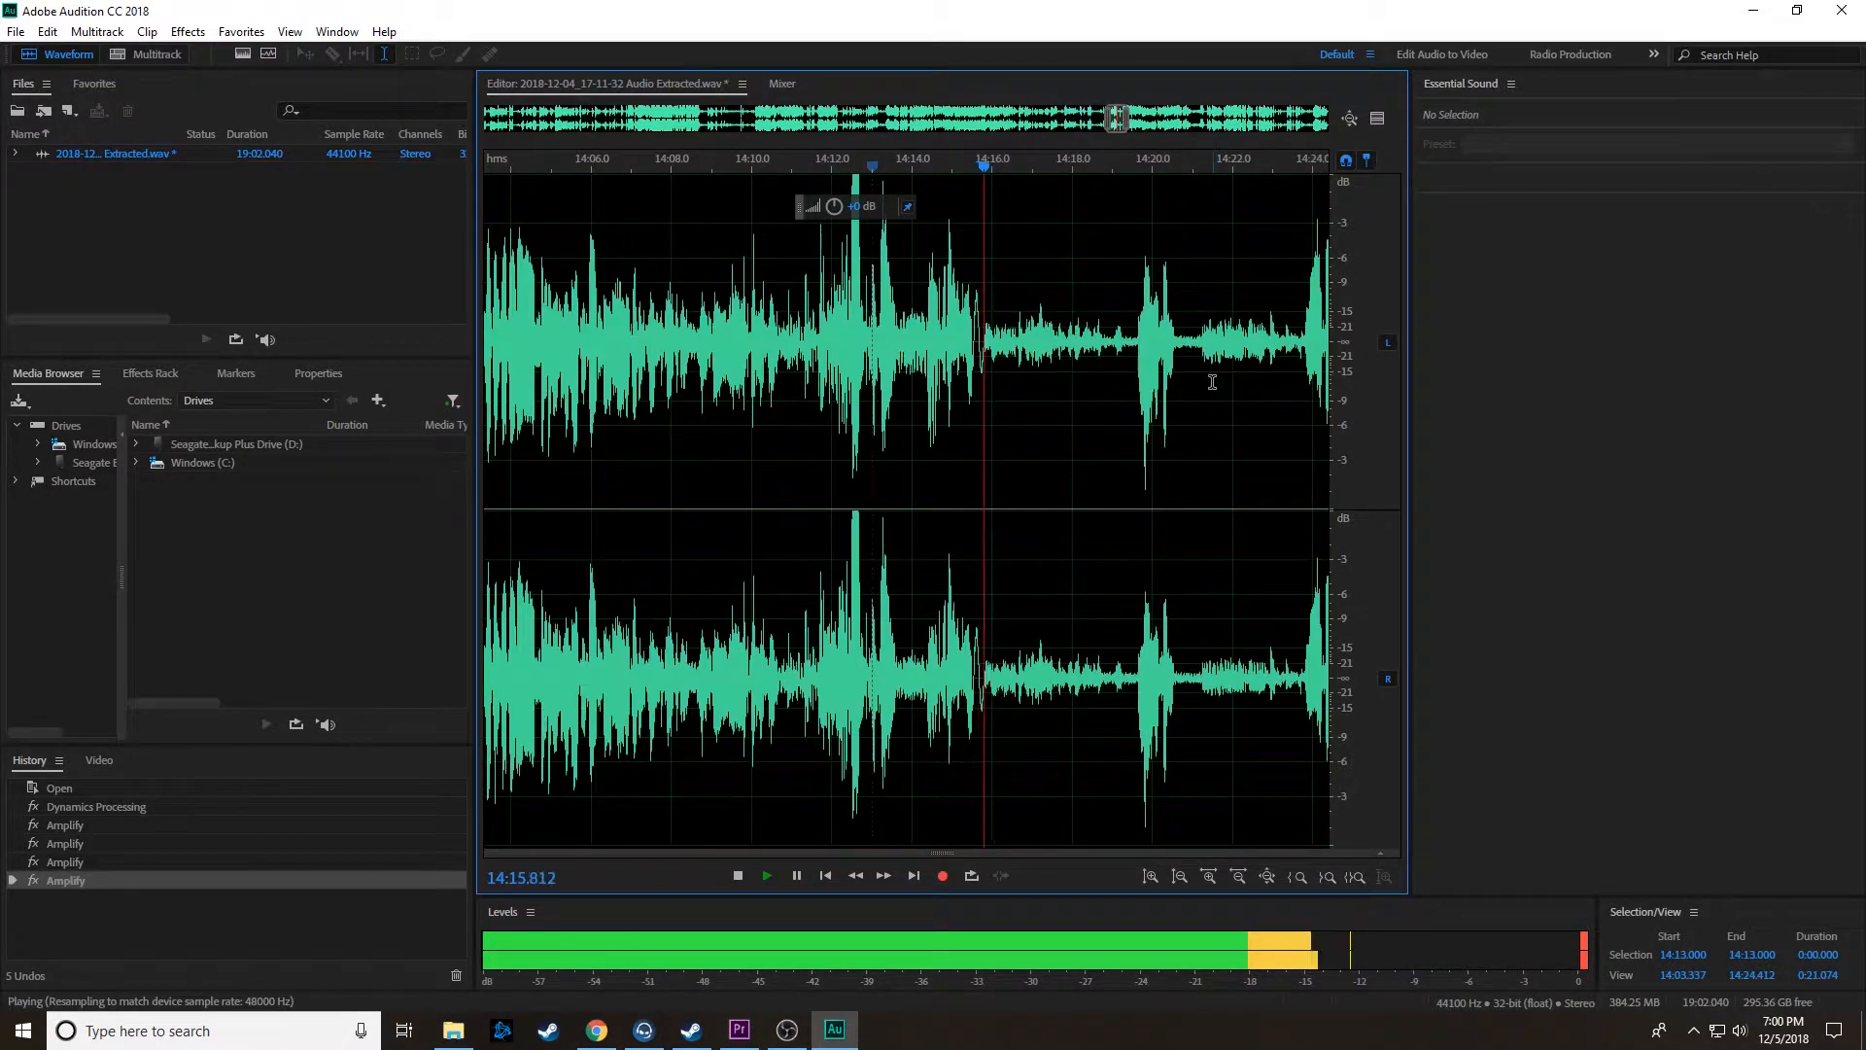
scroll(921, 339, up, 3)
scroll(821, 384, down, 2)
scroll(848, 374, up, 2)
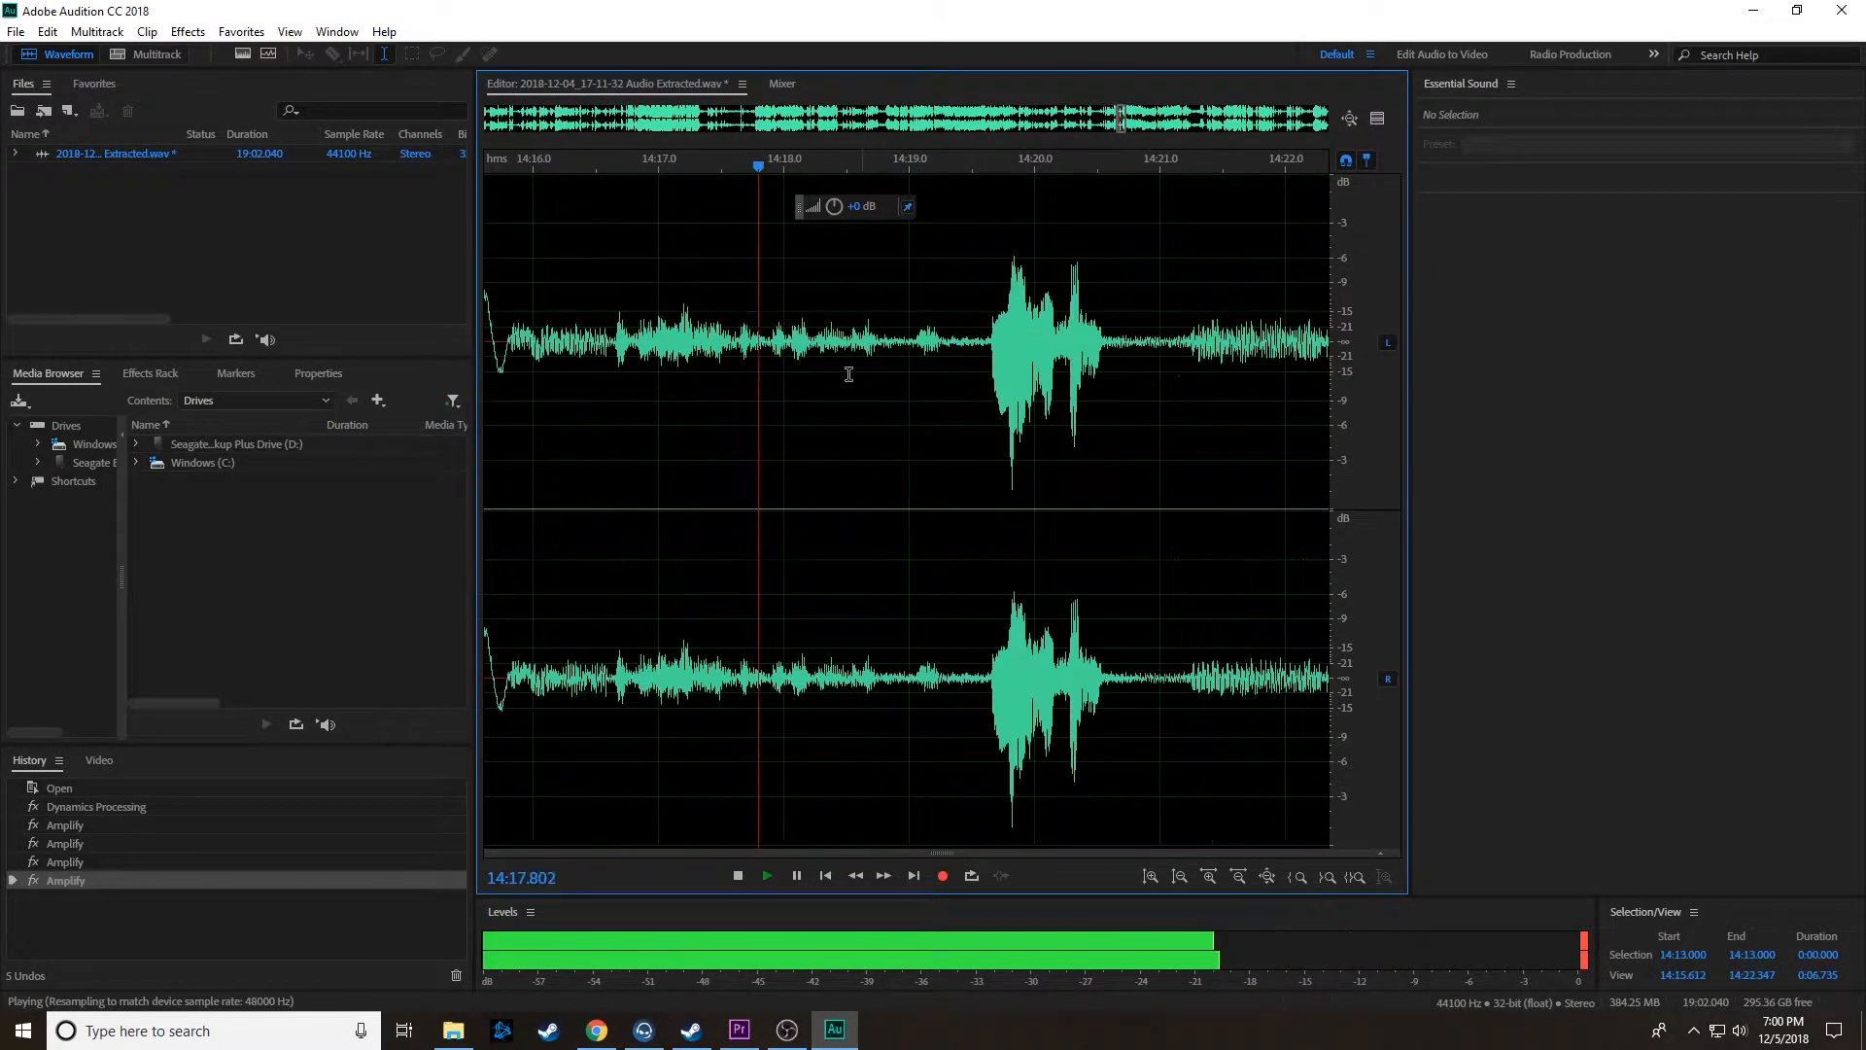
key(space)
drag(613, 355, 957, 379)
drag(834, 206, 890, 190)
click(631, 354)
key(space)
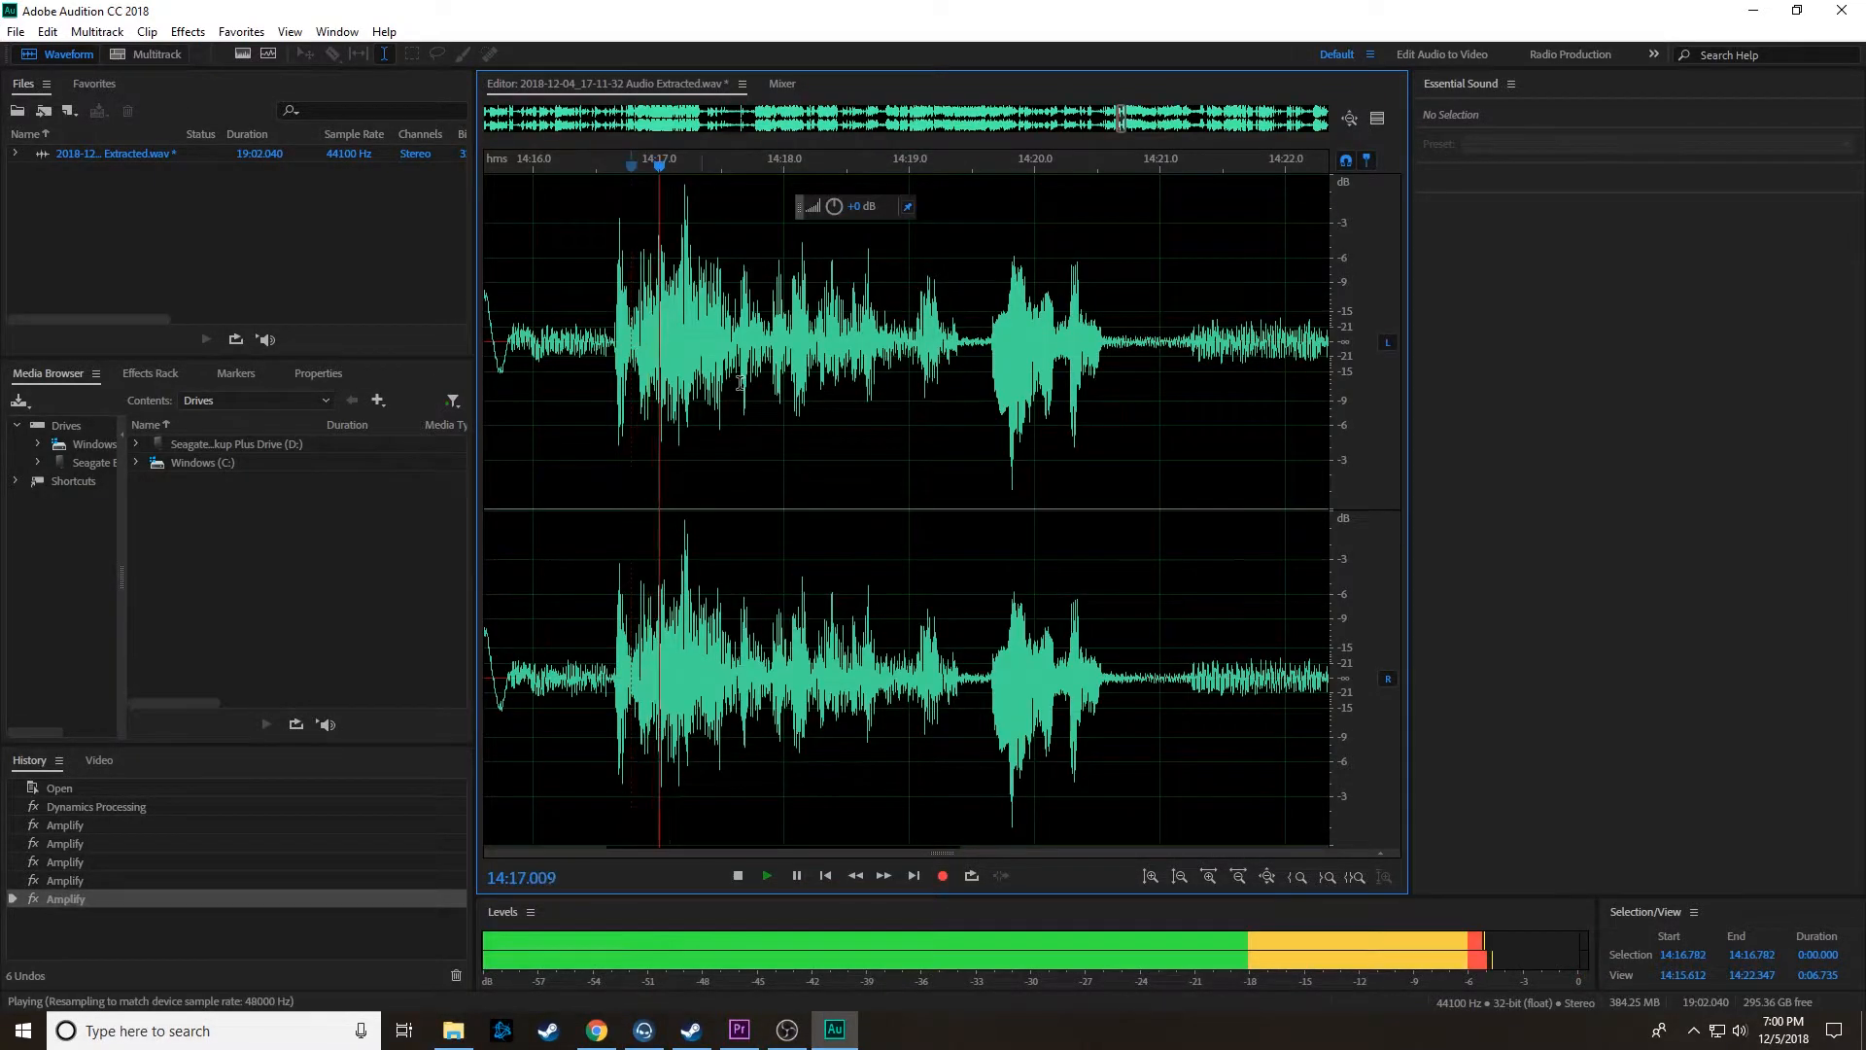
Step: Select the quiet section from about 14:21.2 to 14:23.7 and check how it sounds
scroll(690, 356, down, 2)
drag(808, 356, 989, 357)
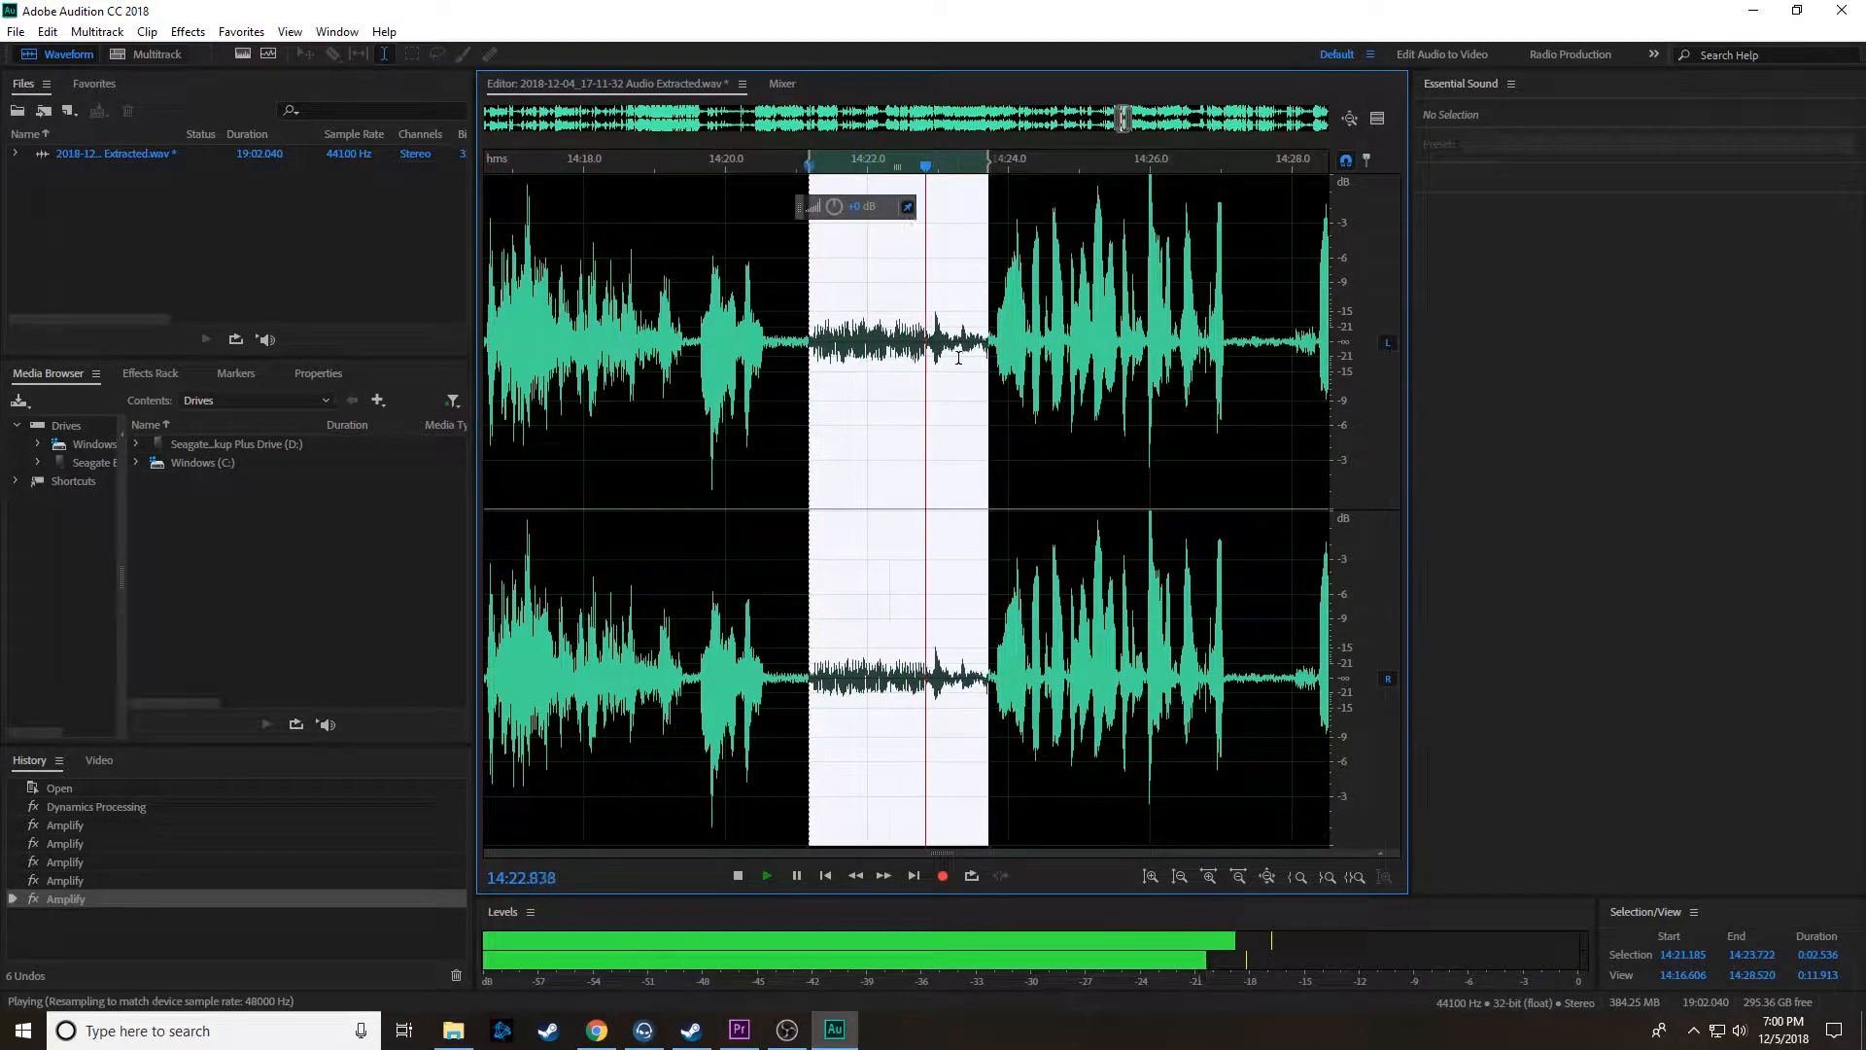
key(space)
scroll(1020, 364, down, 4)
scroll(1058, 376, down, 8)
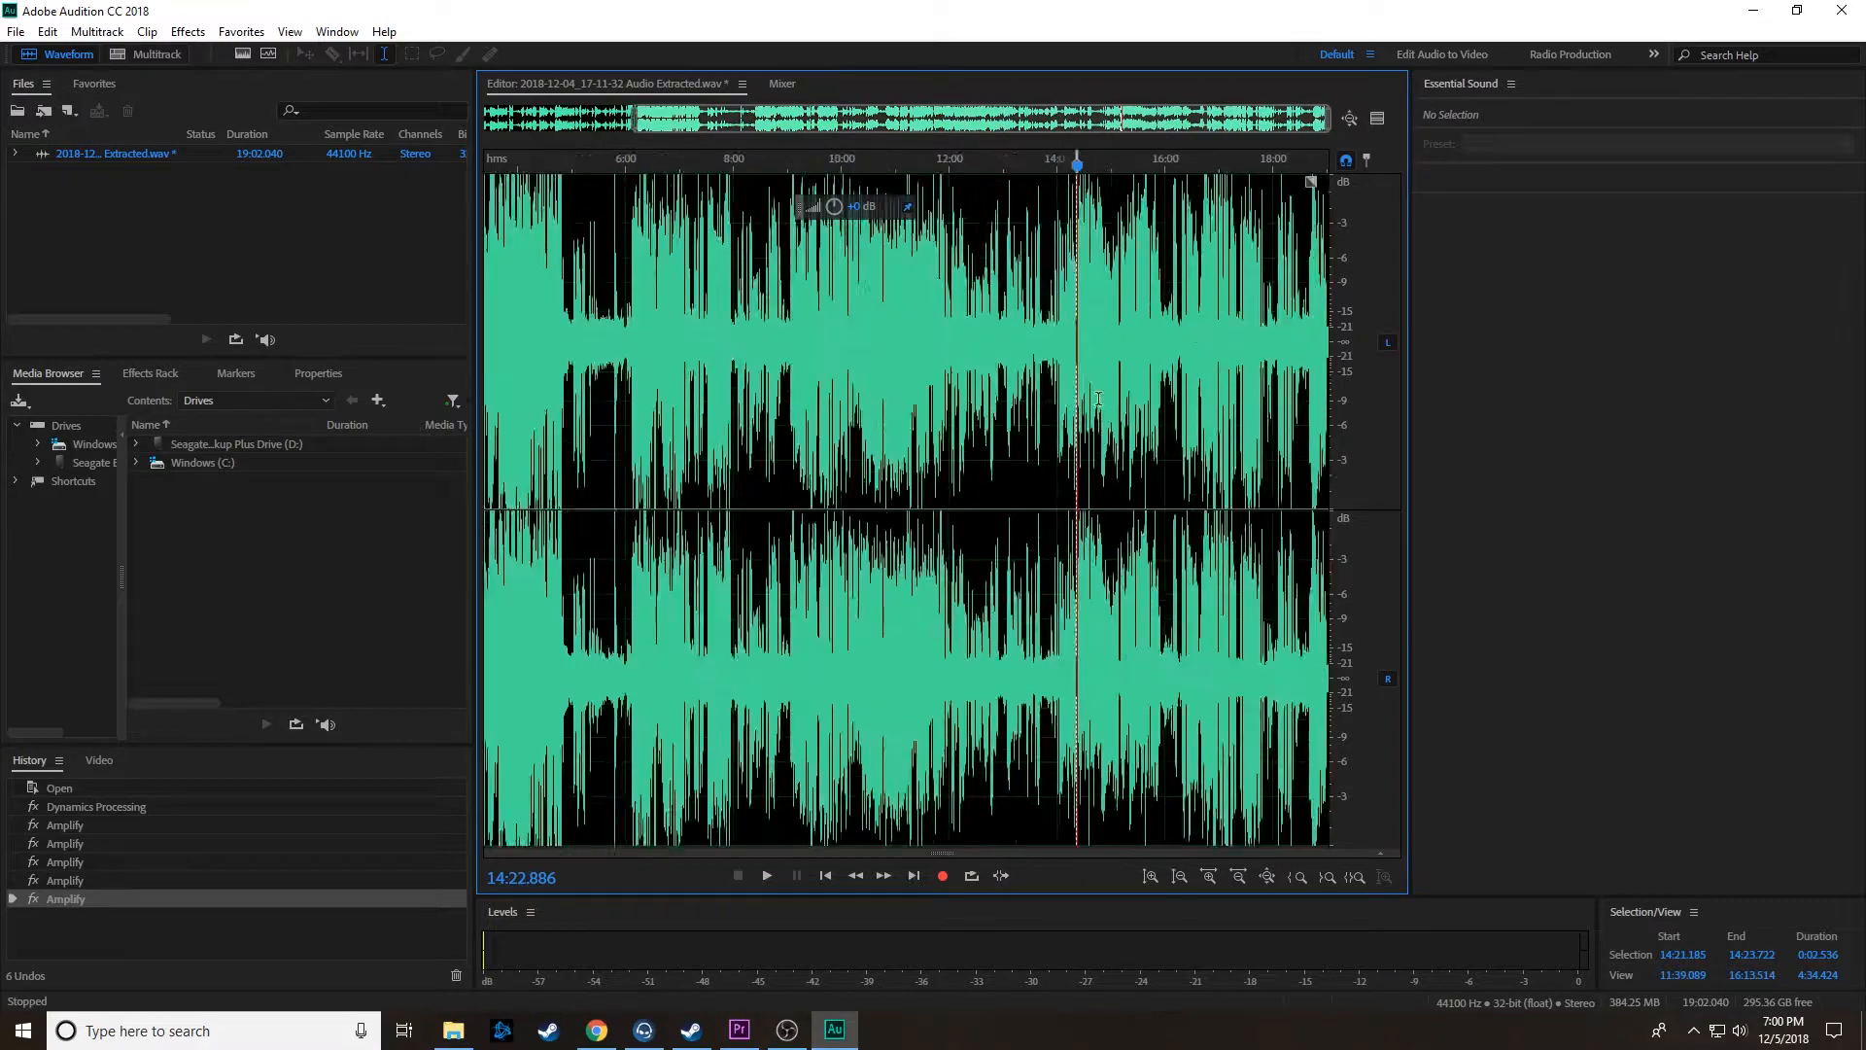
Step: Listen to the audio near 15:37 and inspect the quiet passage around 16:00
scroll(1205, 381, up, 4)
click(1092, 355)
key(space)
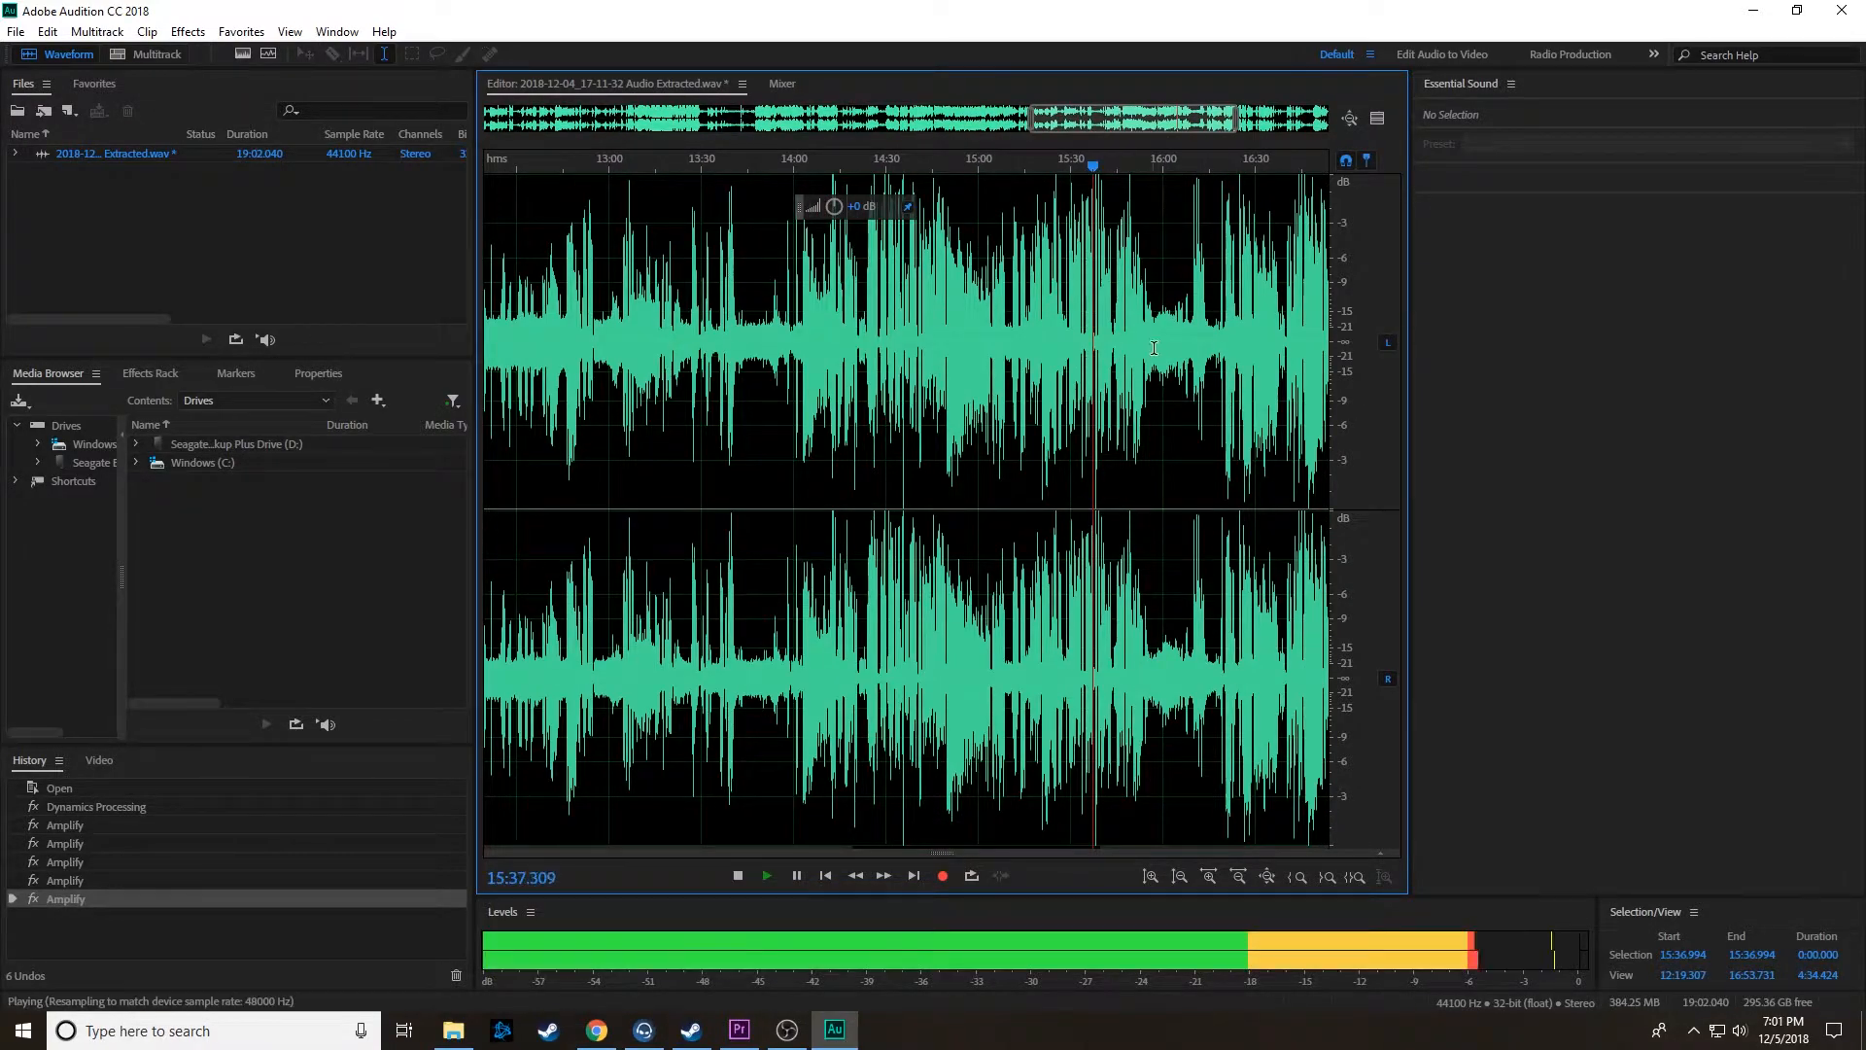
scroll(1164, 359, up, 6)
scroll(1213, 363, up, 5)
key(space)
click(1065, 367)
scroll(1078, 366, down, 3)
scroll(1078, 367, down, 10)
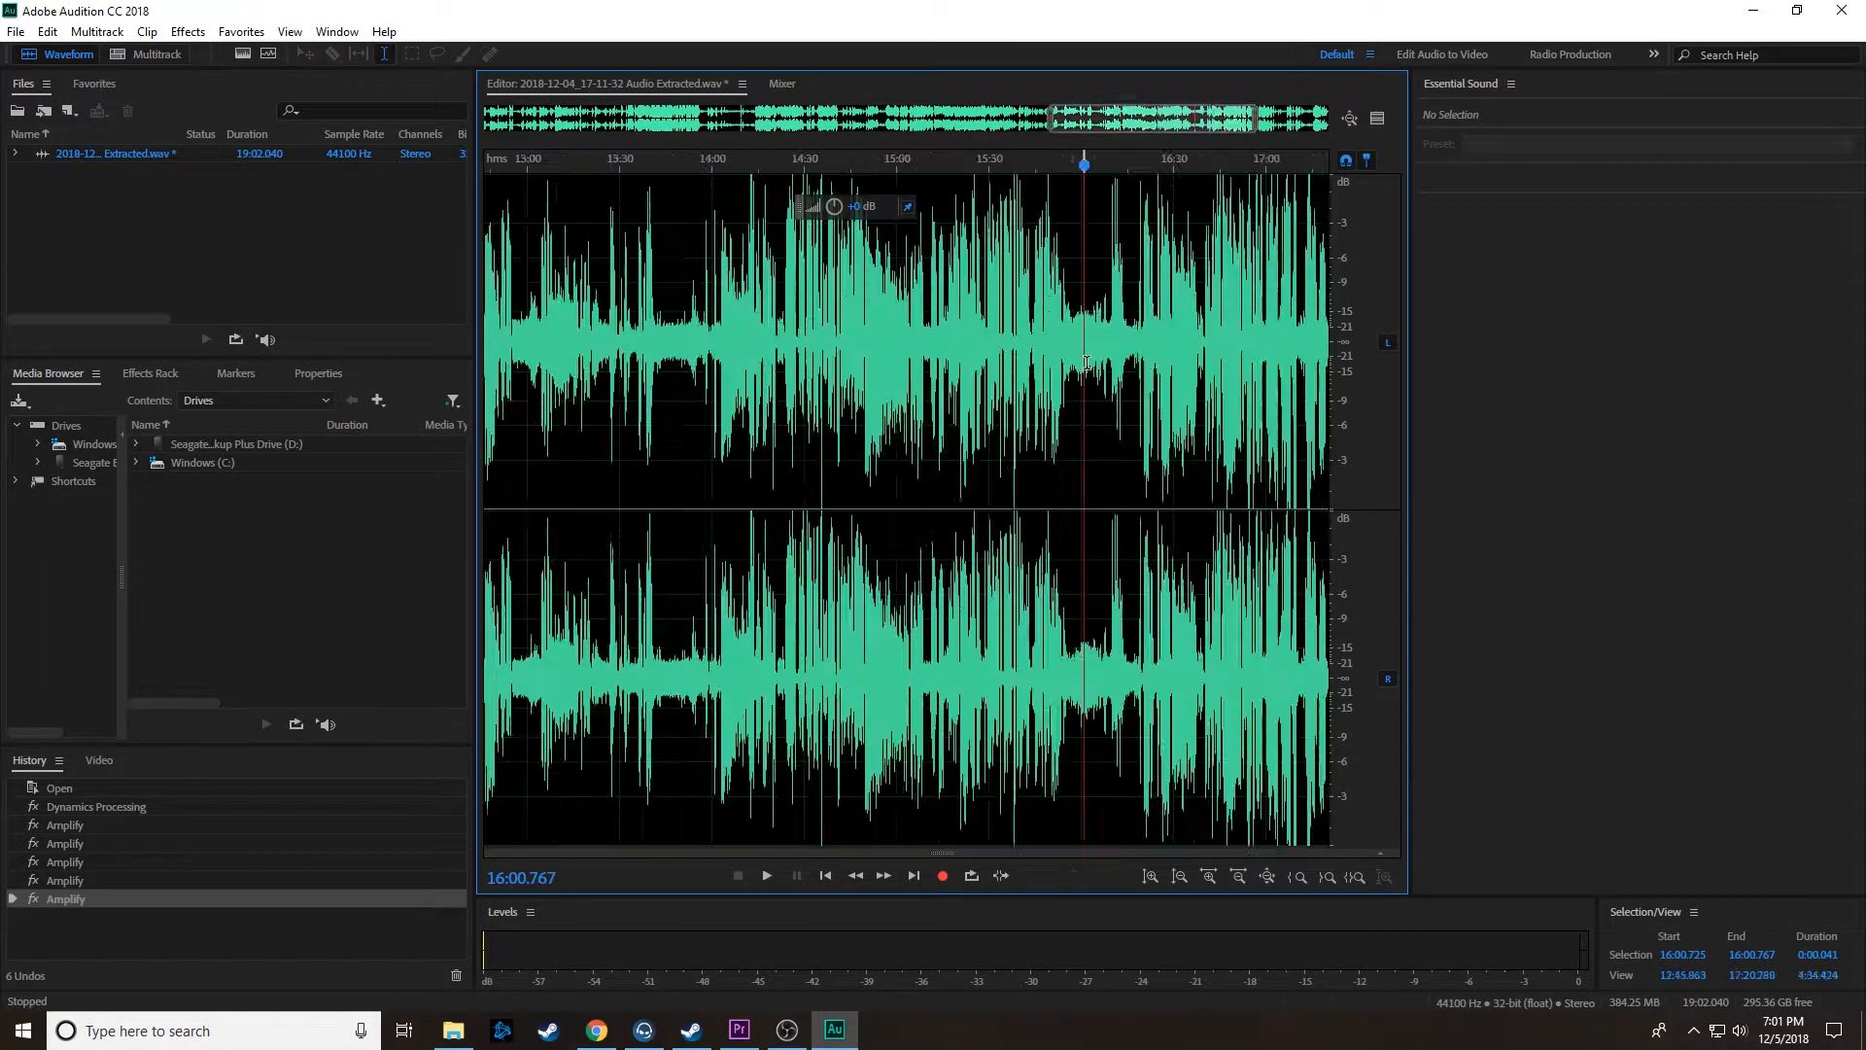
Step: Select the entire waveform, save the edited audio file and switch back to Premiere Pro
key(ctrl+a)
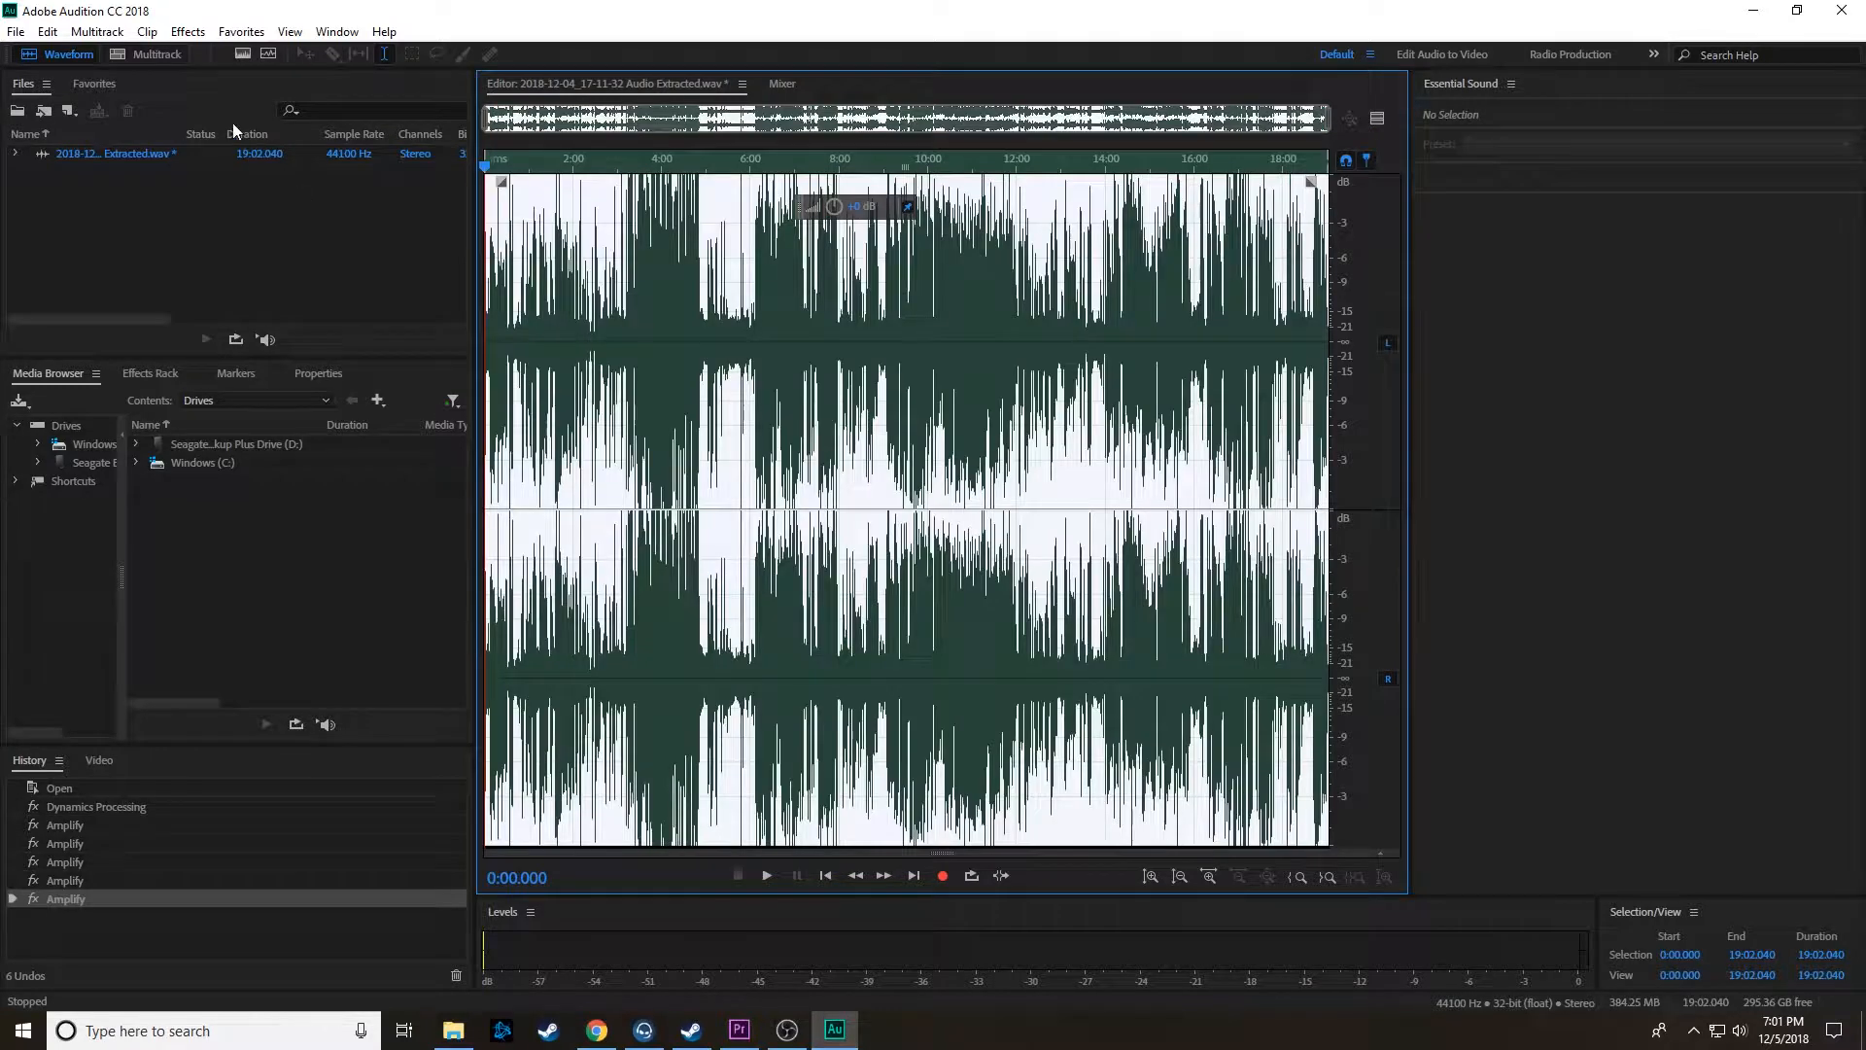
click(13, 32)
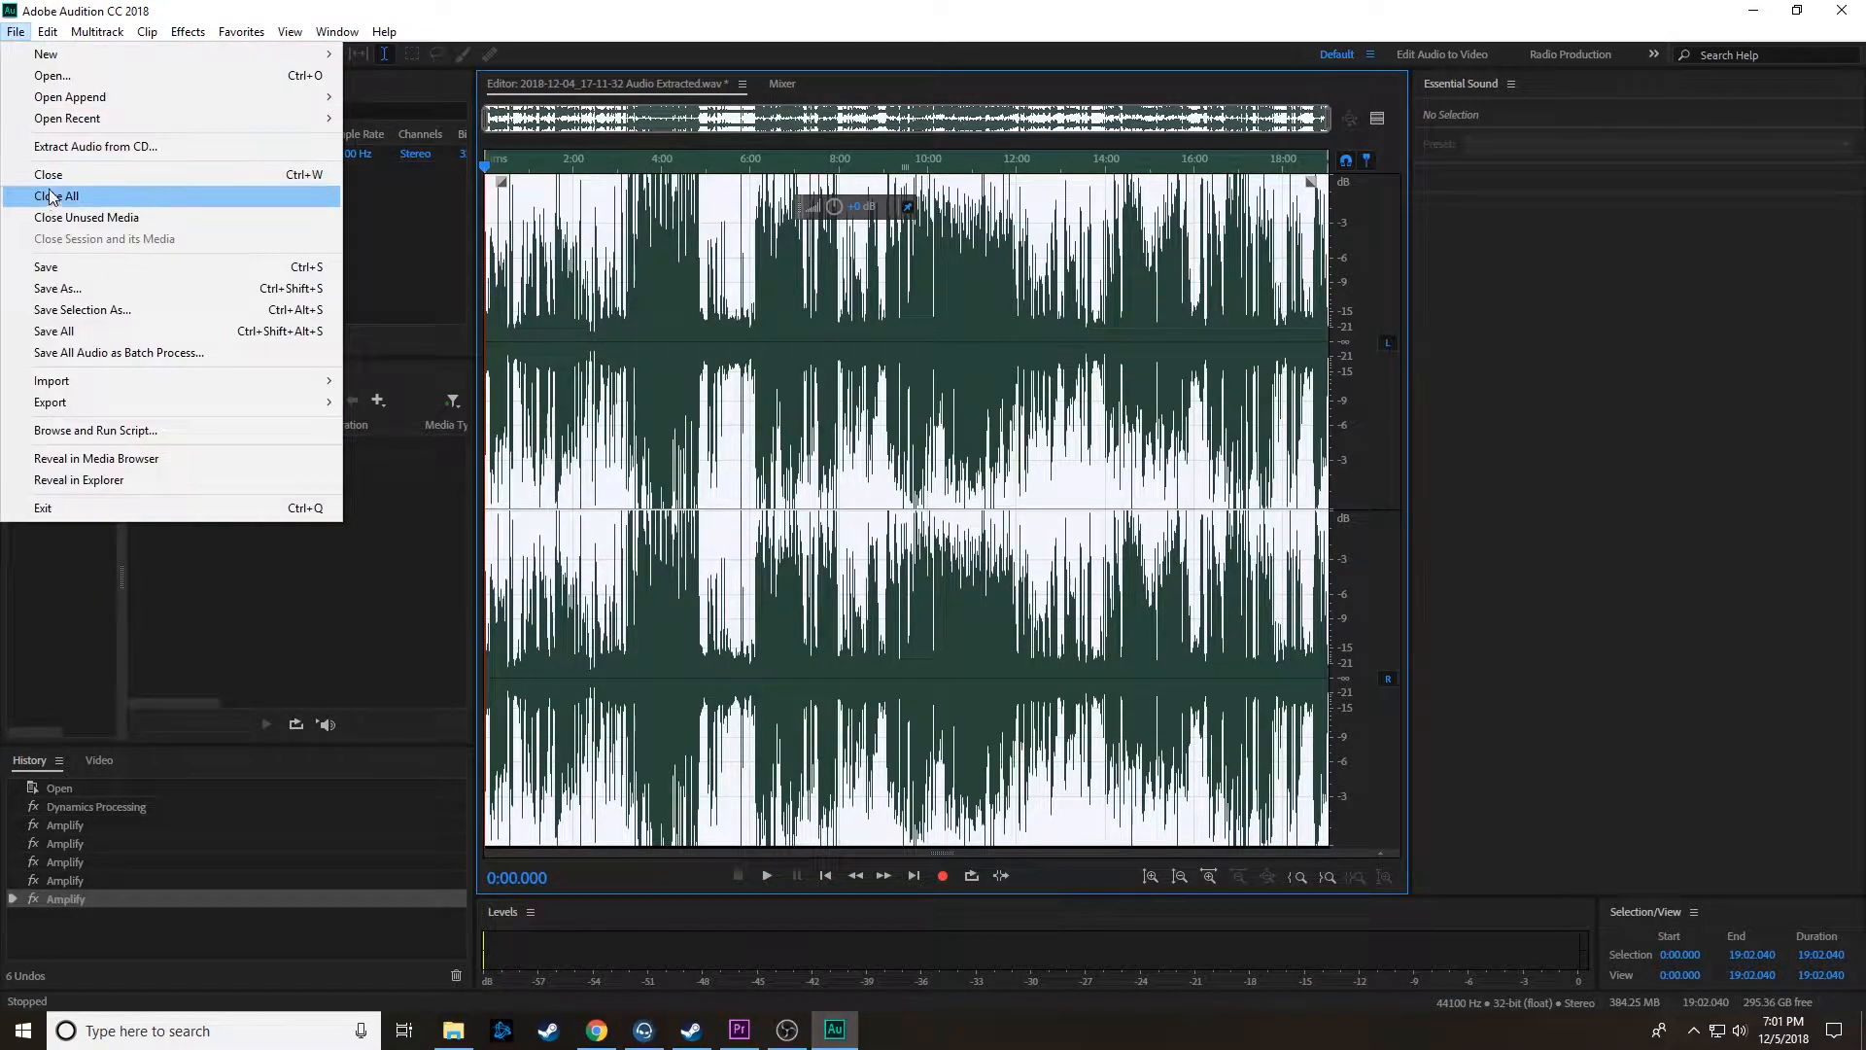
click(61, 270)
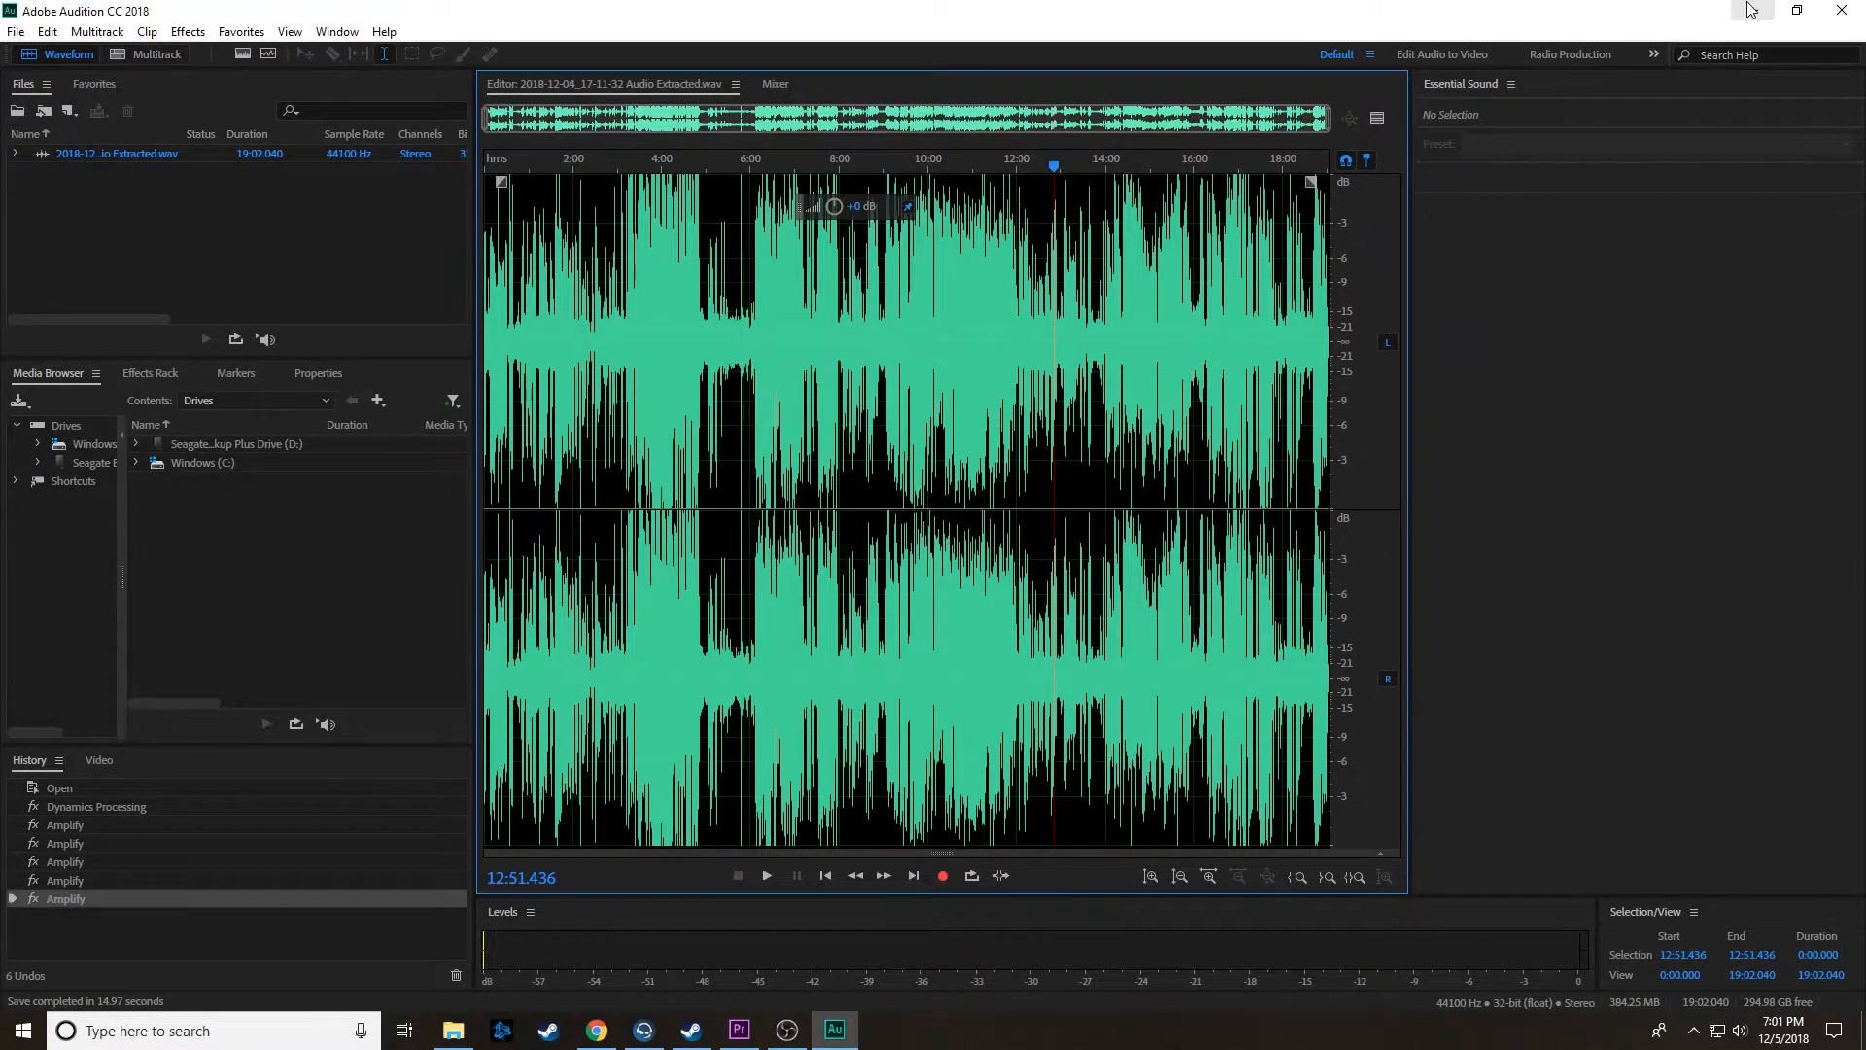
click(1752, 11)
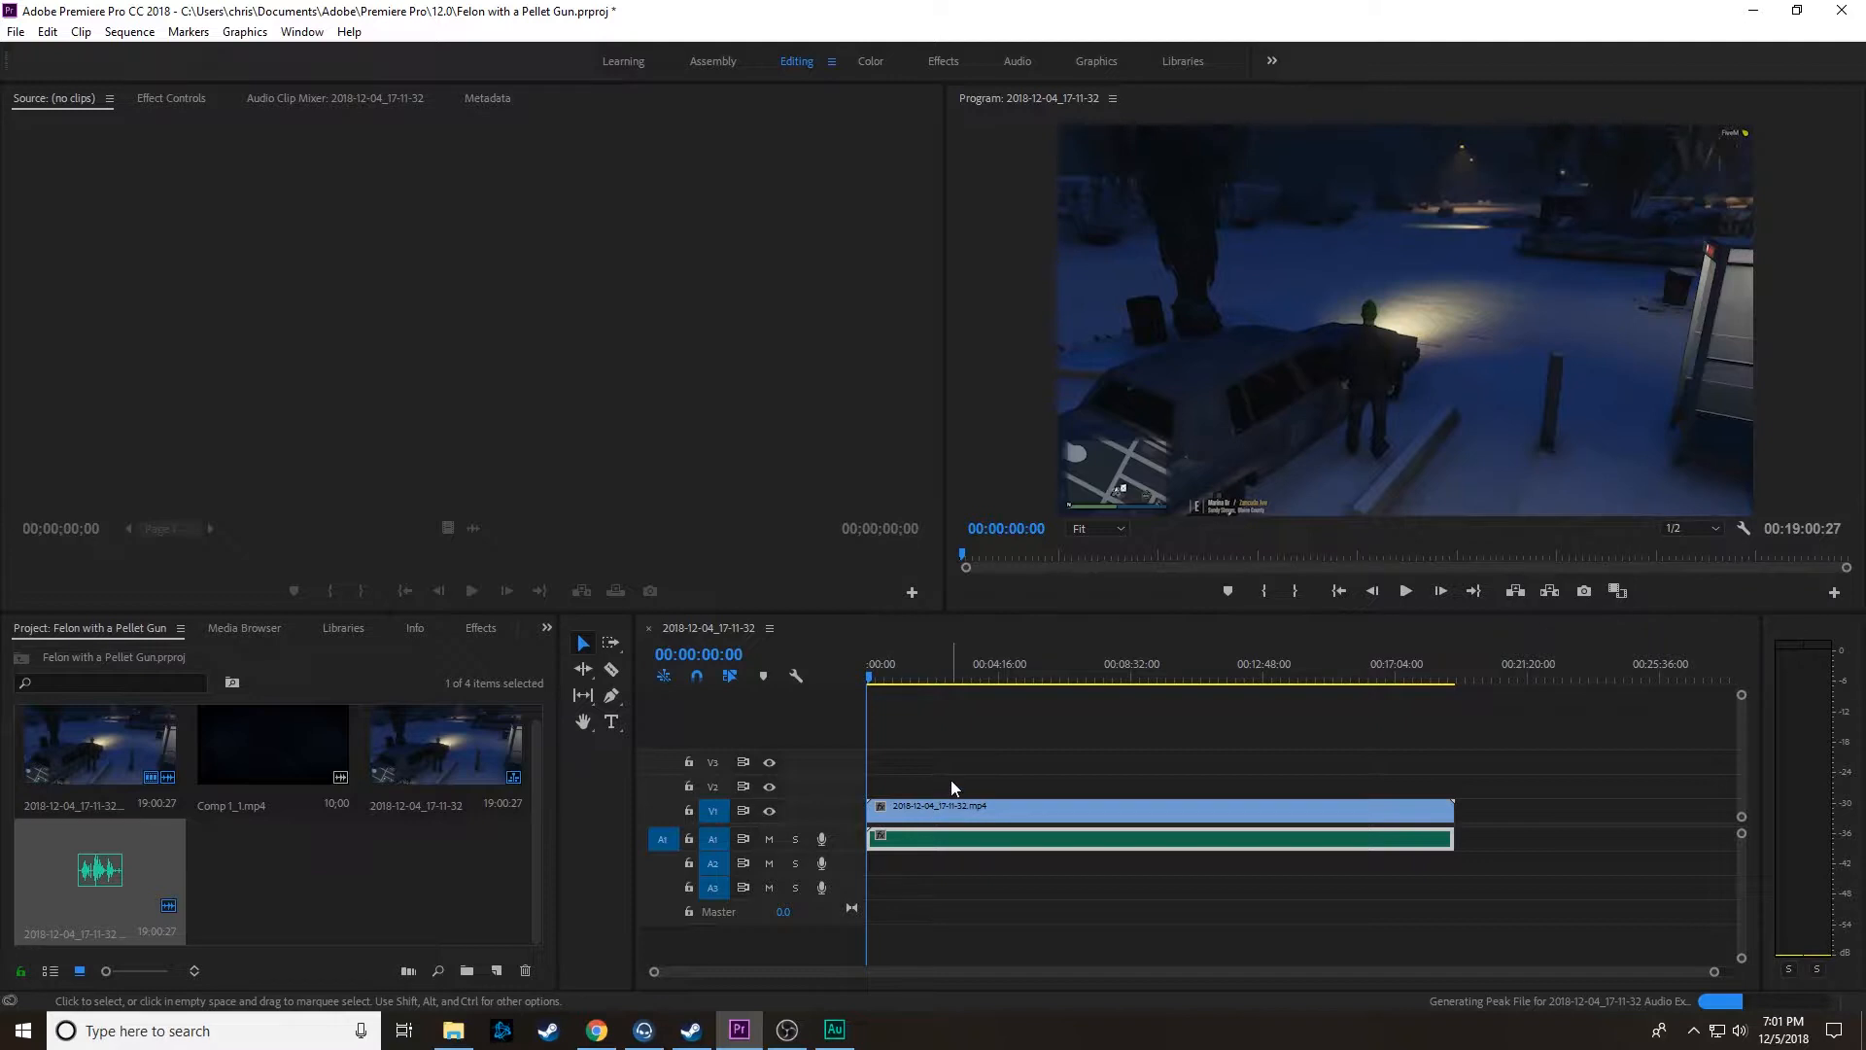
Step: Link the gameplay video clip on V1 with the edited audio clip on A1
click(948, 813)
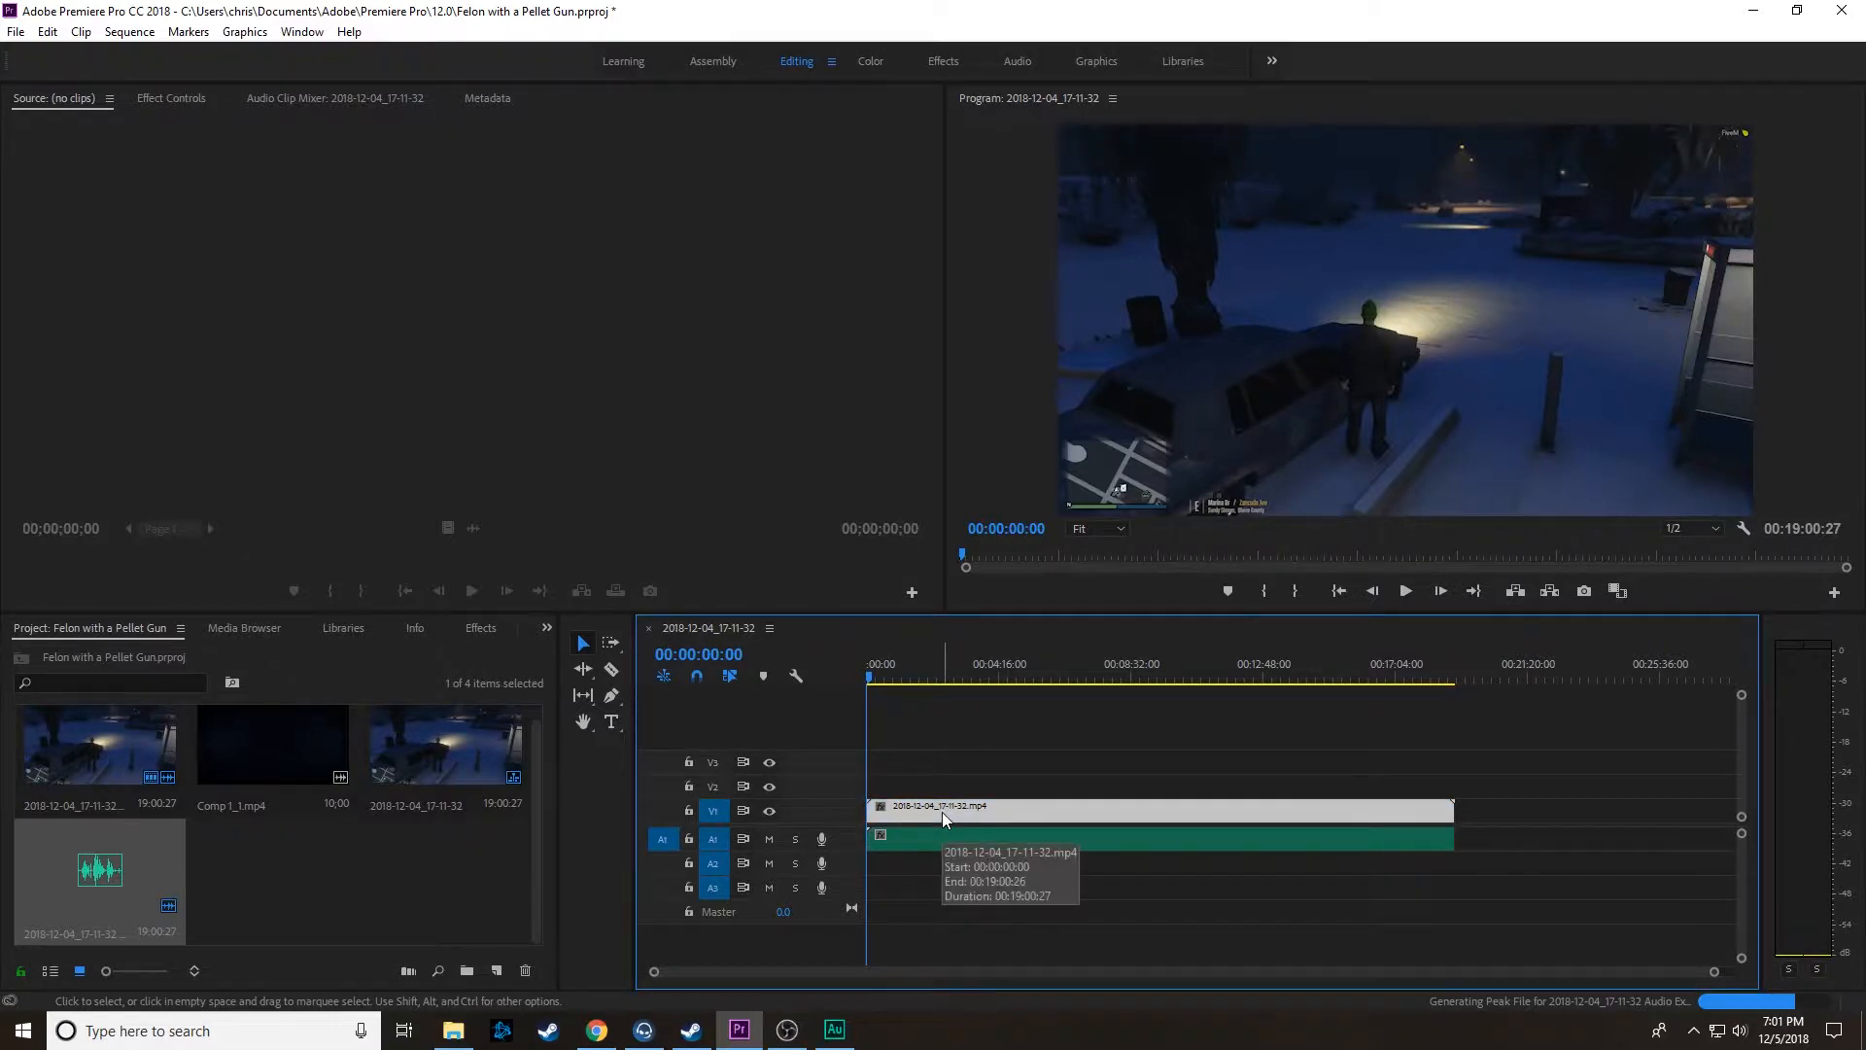
click(949, 775)
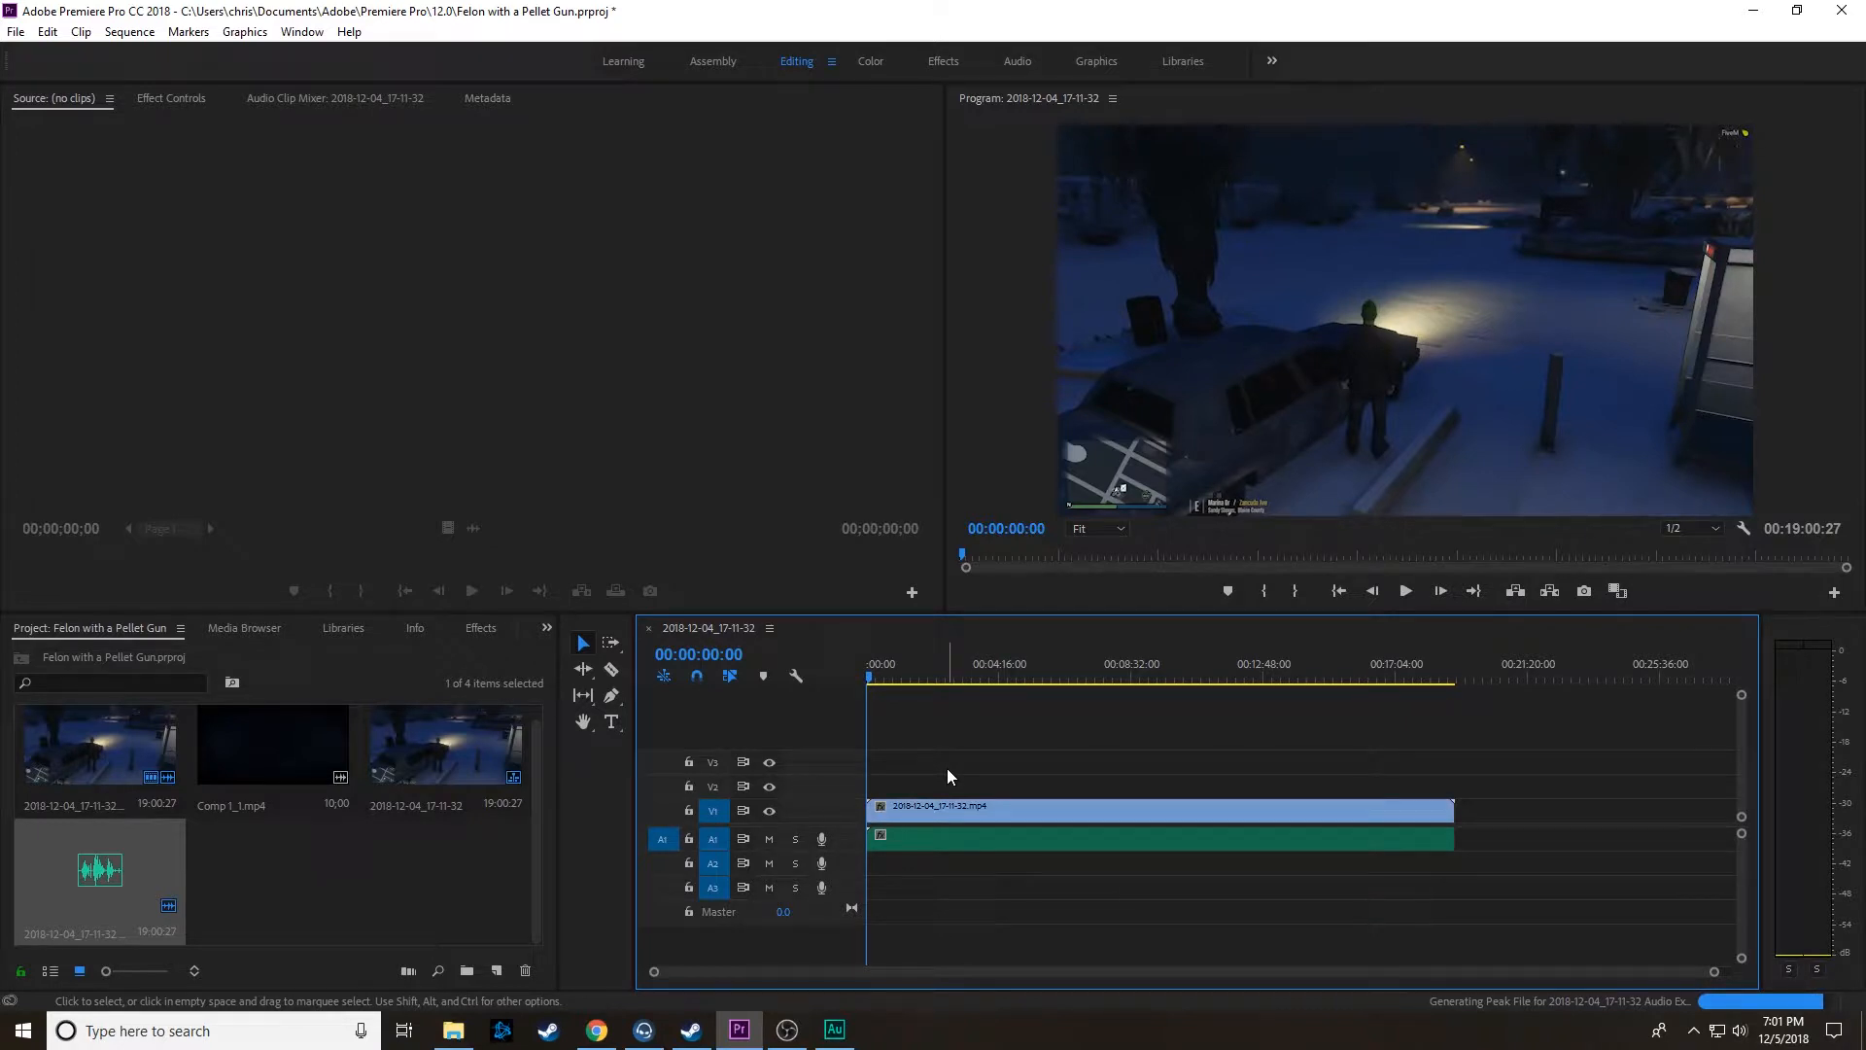
drag(949, 774, 907, 859)
right_click(911, 843)
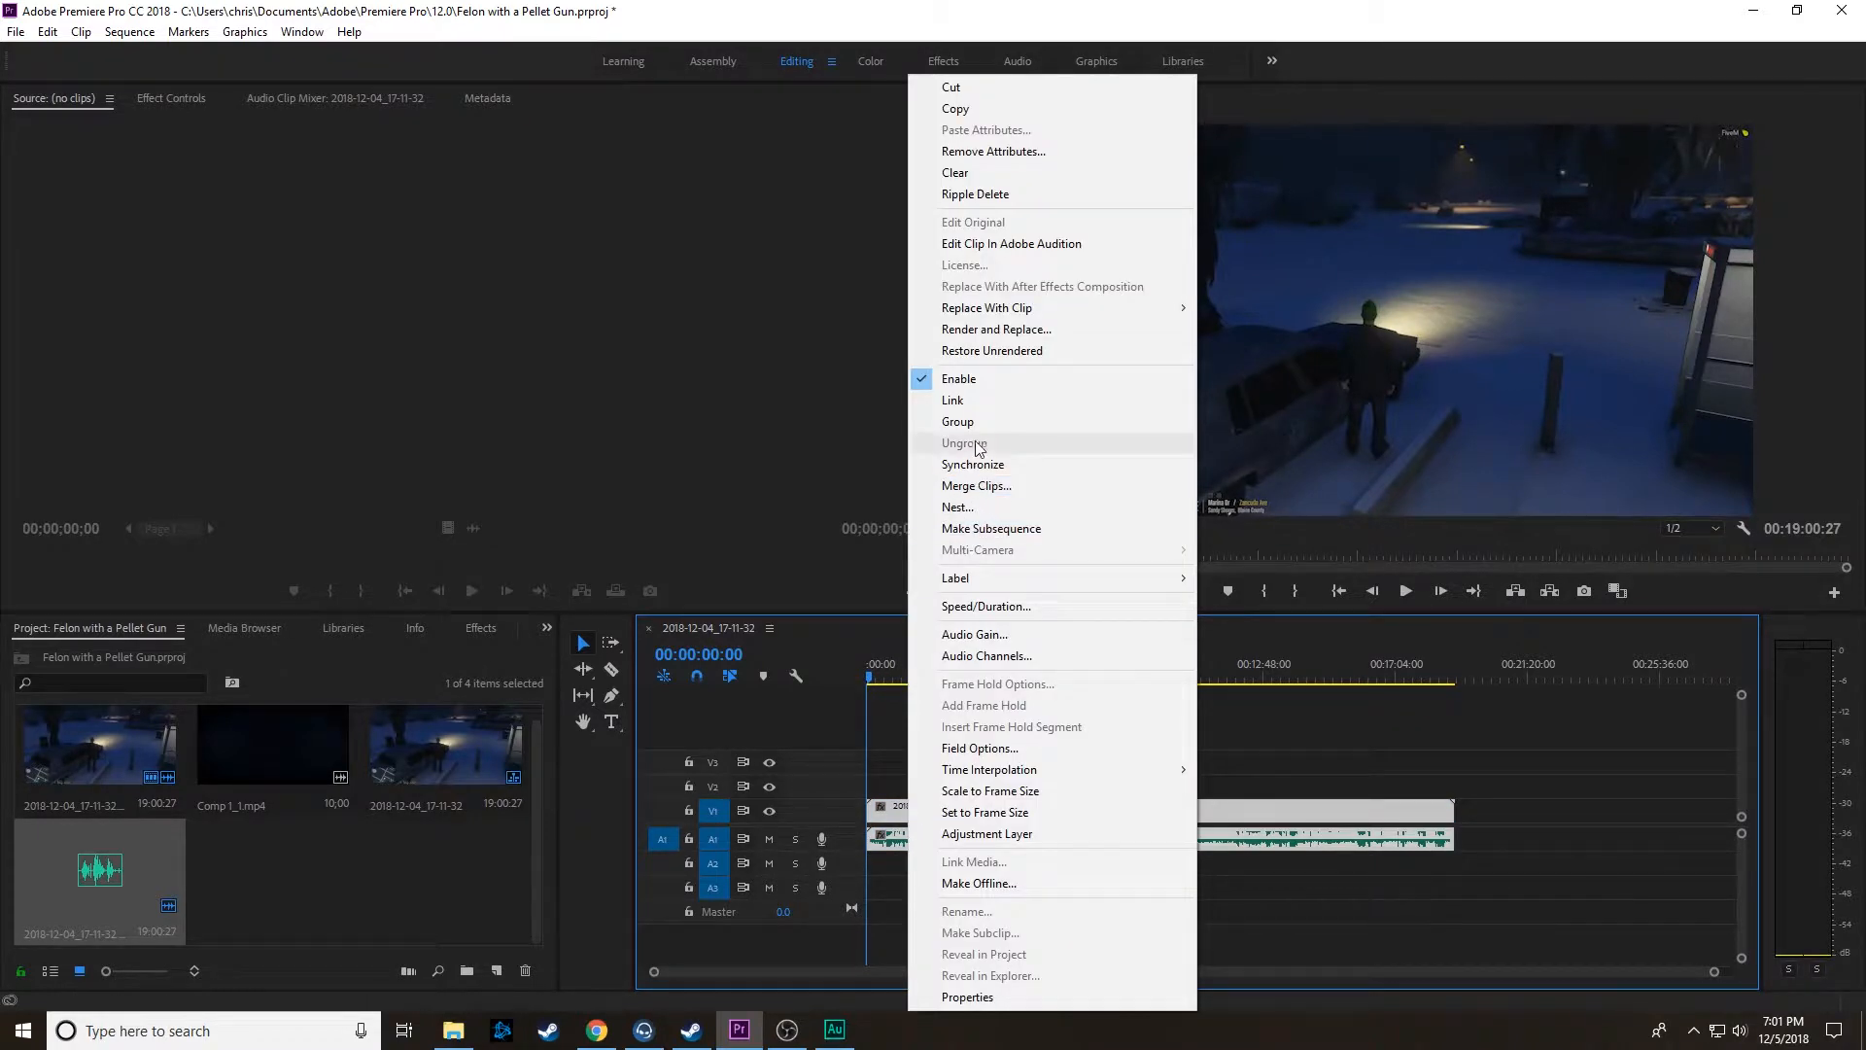
click(987, 399)
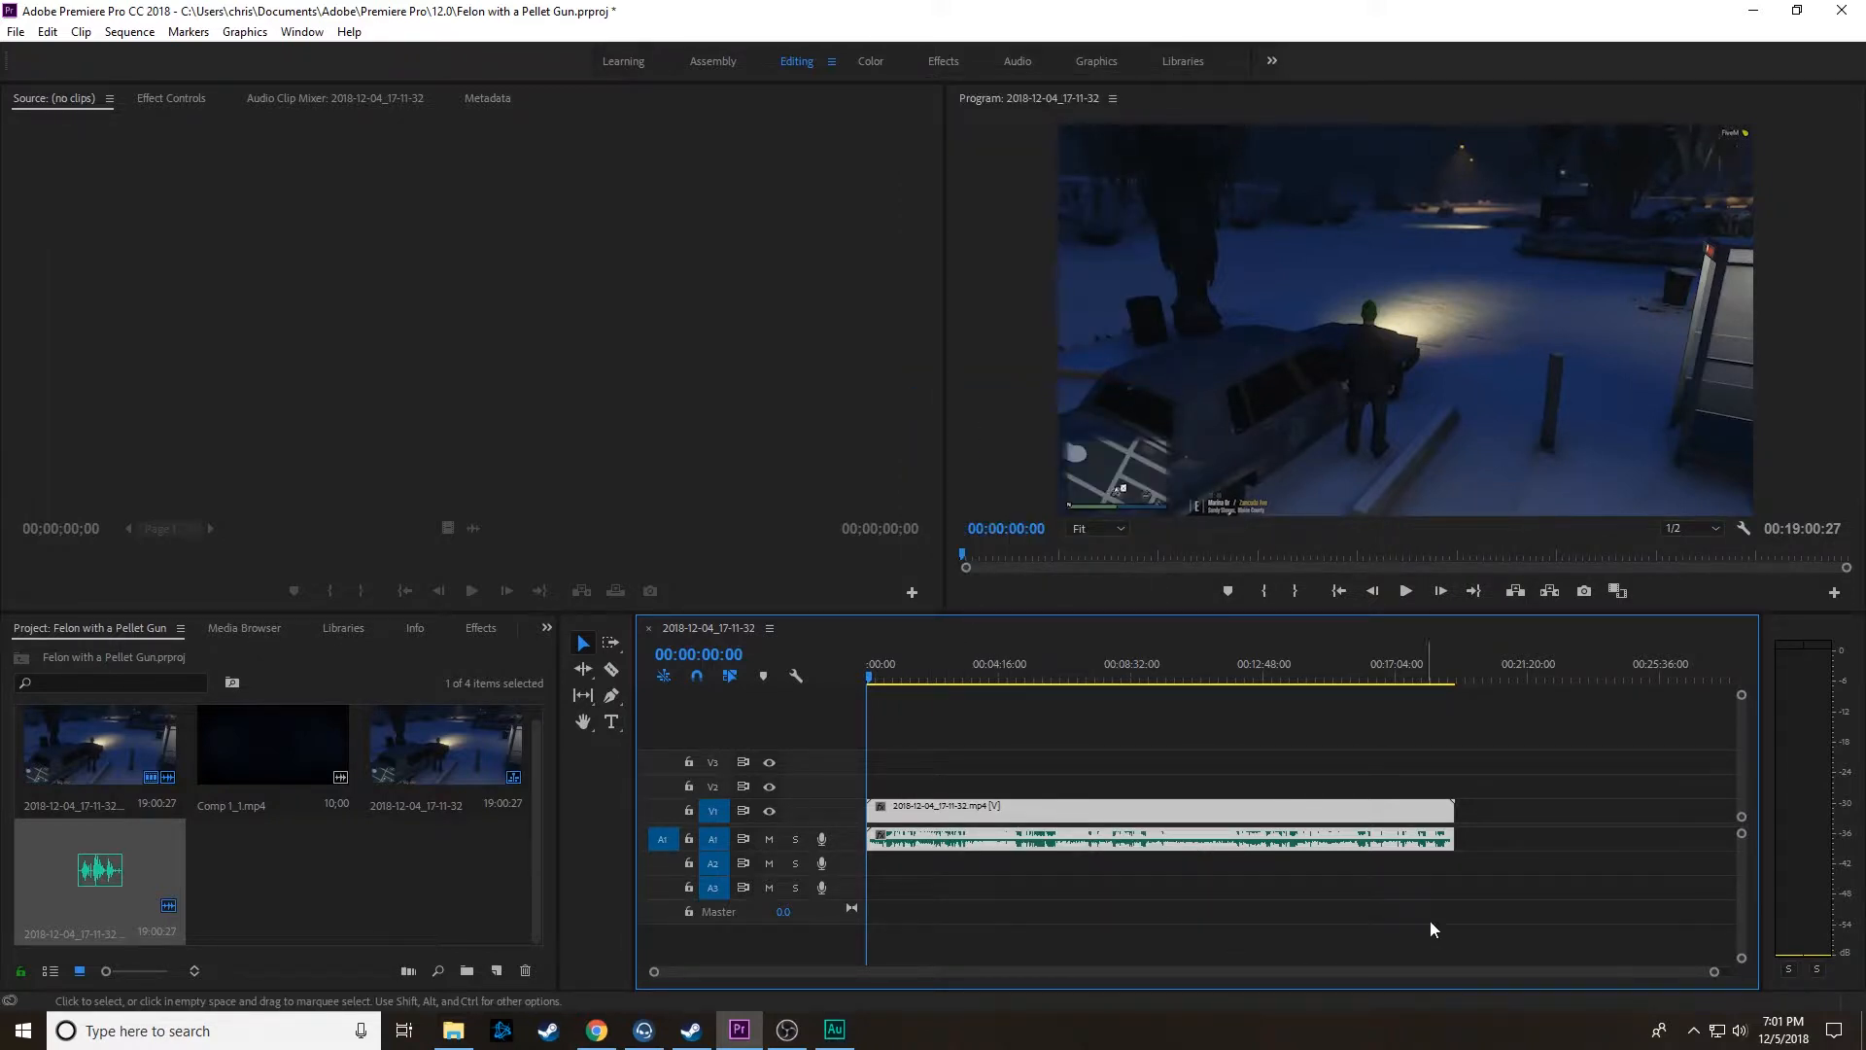
Step: Play the opening seconds of the sequence to find the cut point at 00:00:08:18
drag(1717, 964, 1032, 971)
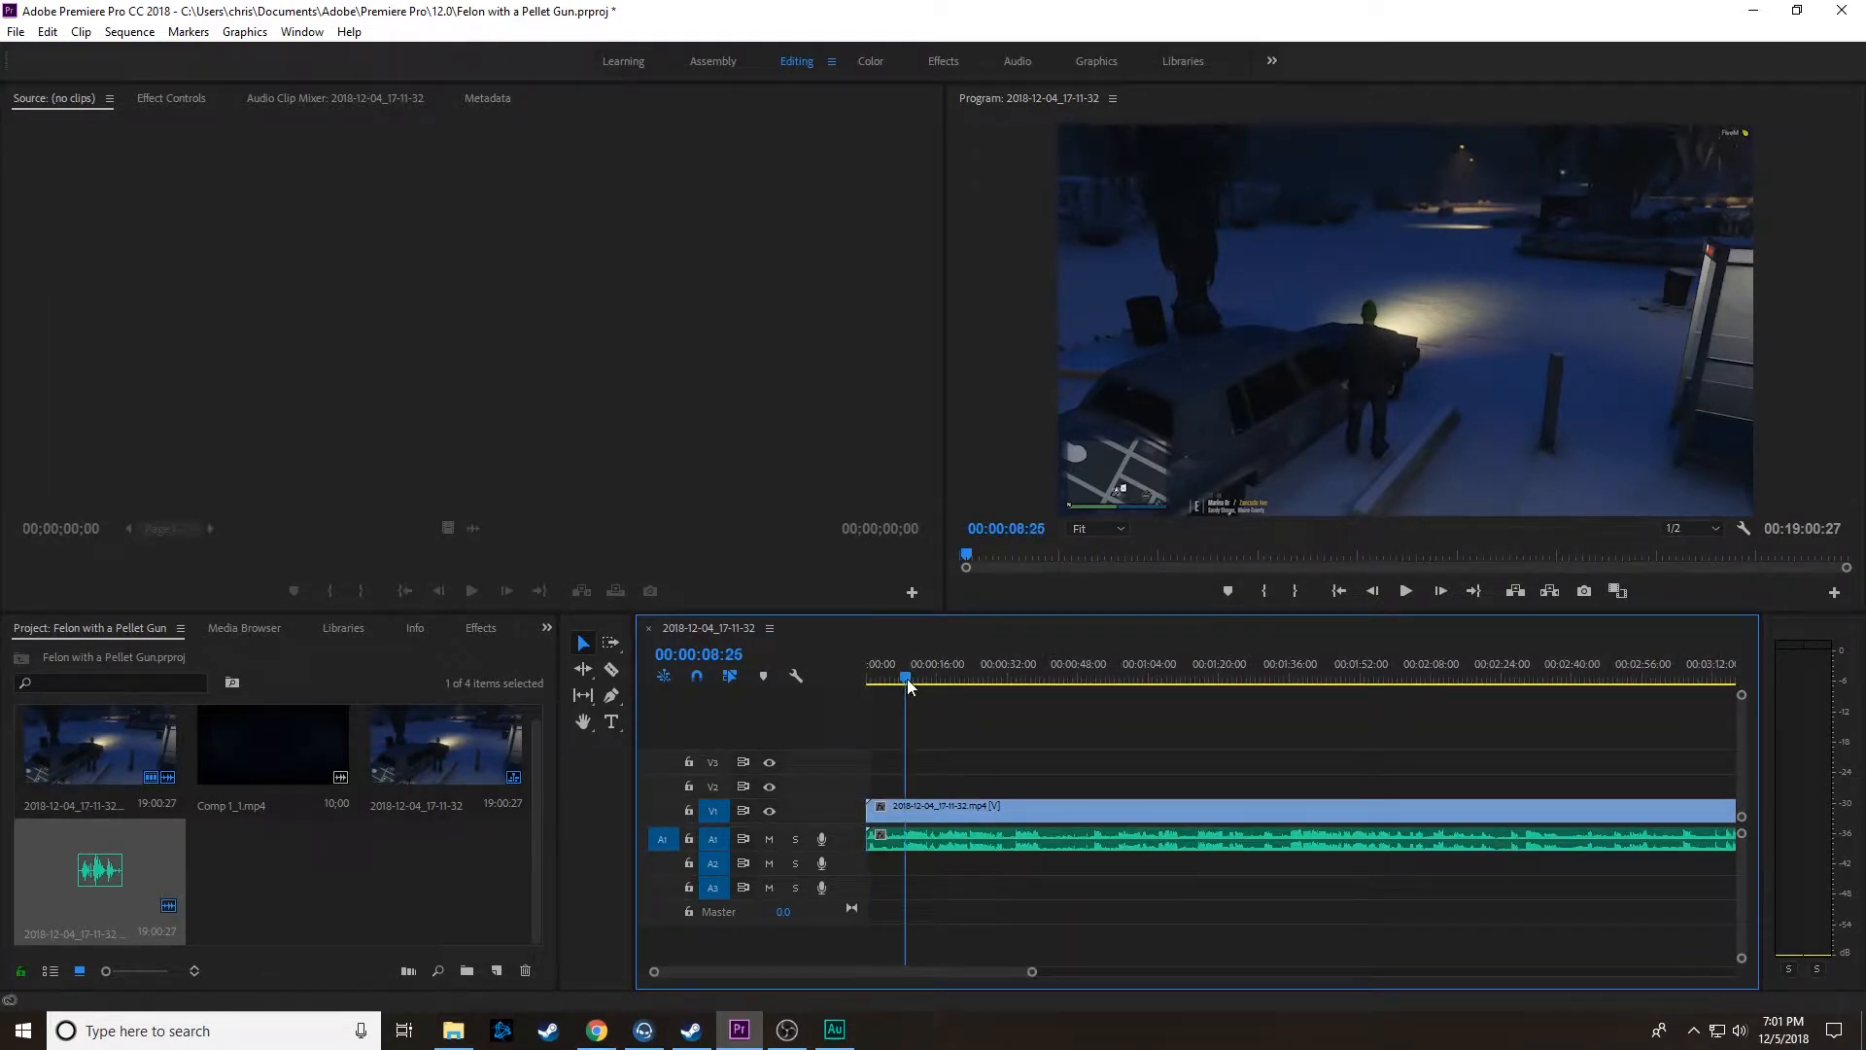
key(space)
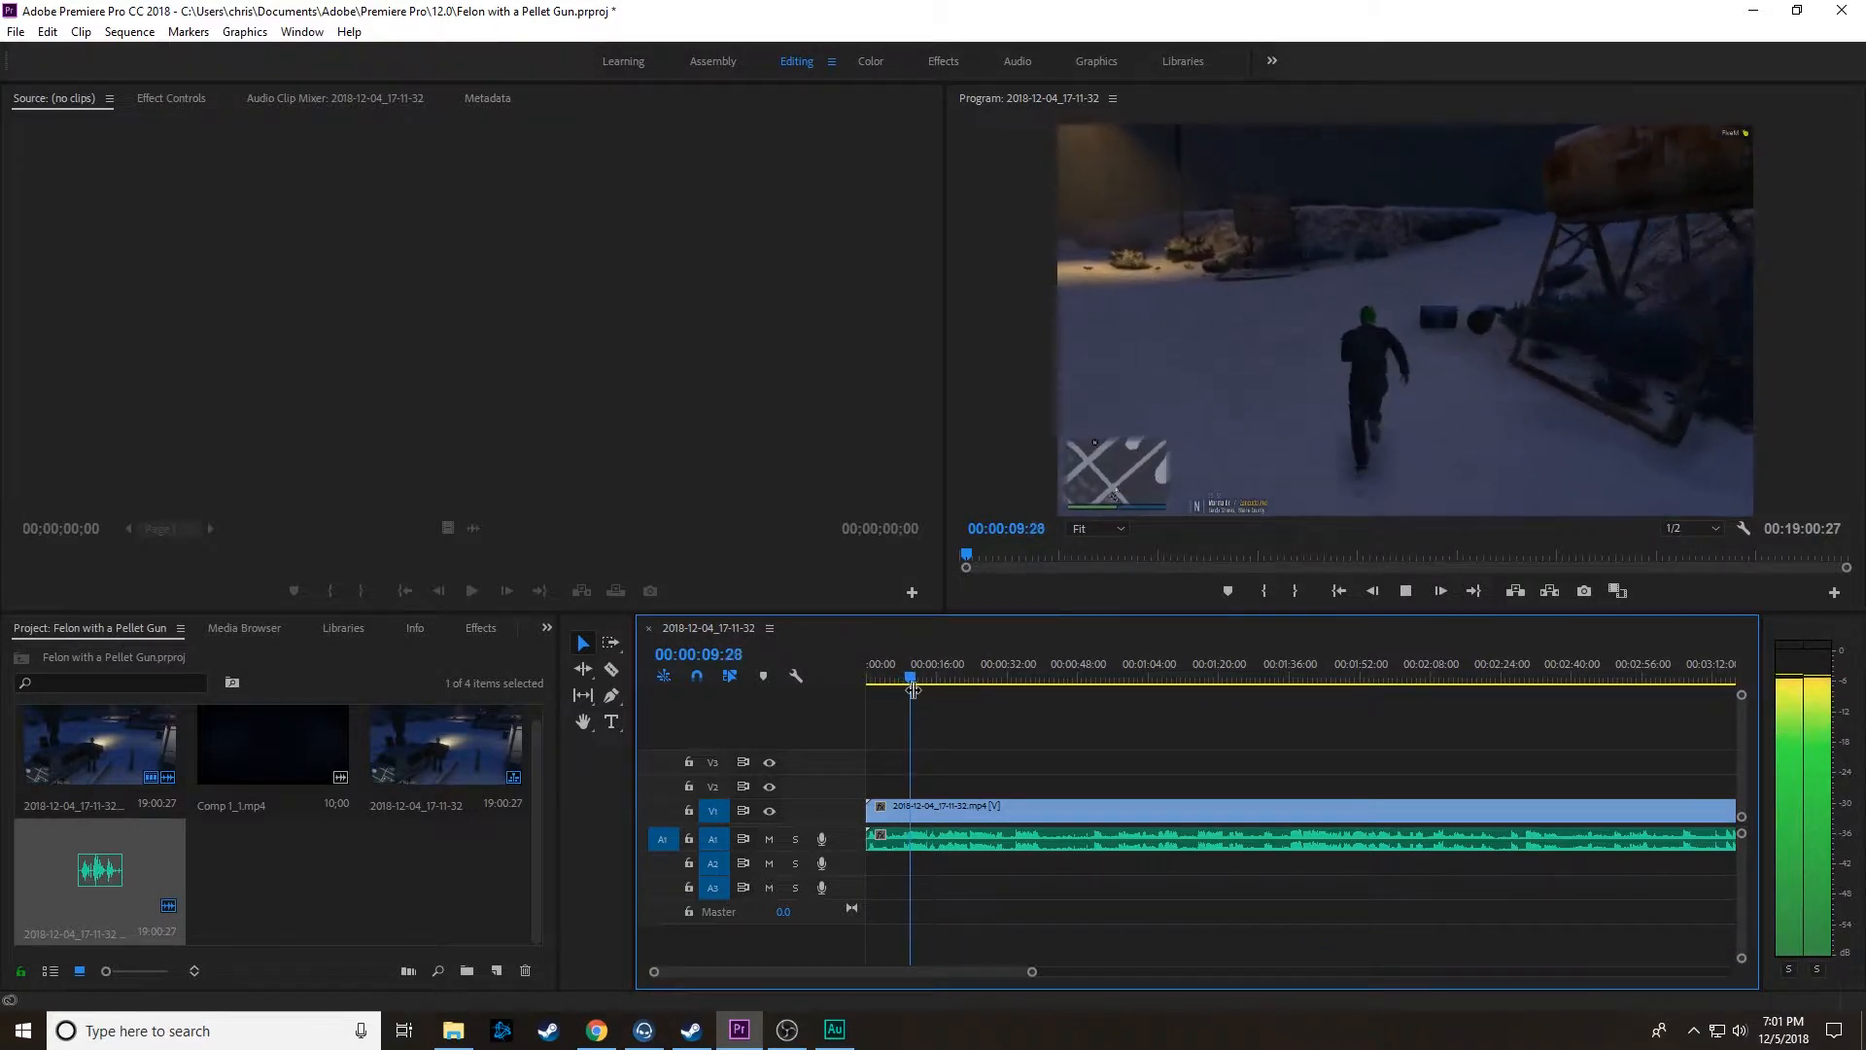
key(space)
drag(911, 680, 900, 675)
key(space)
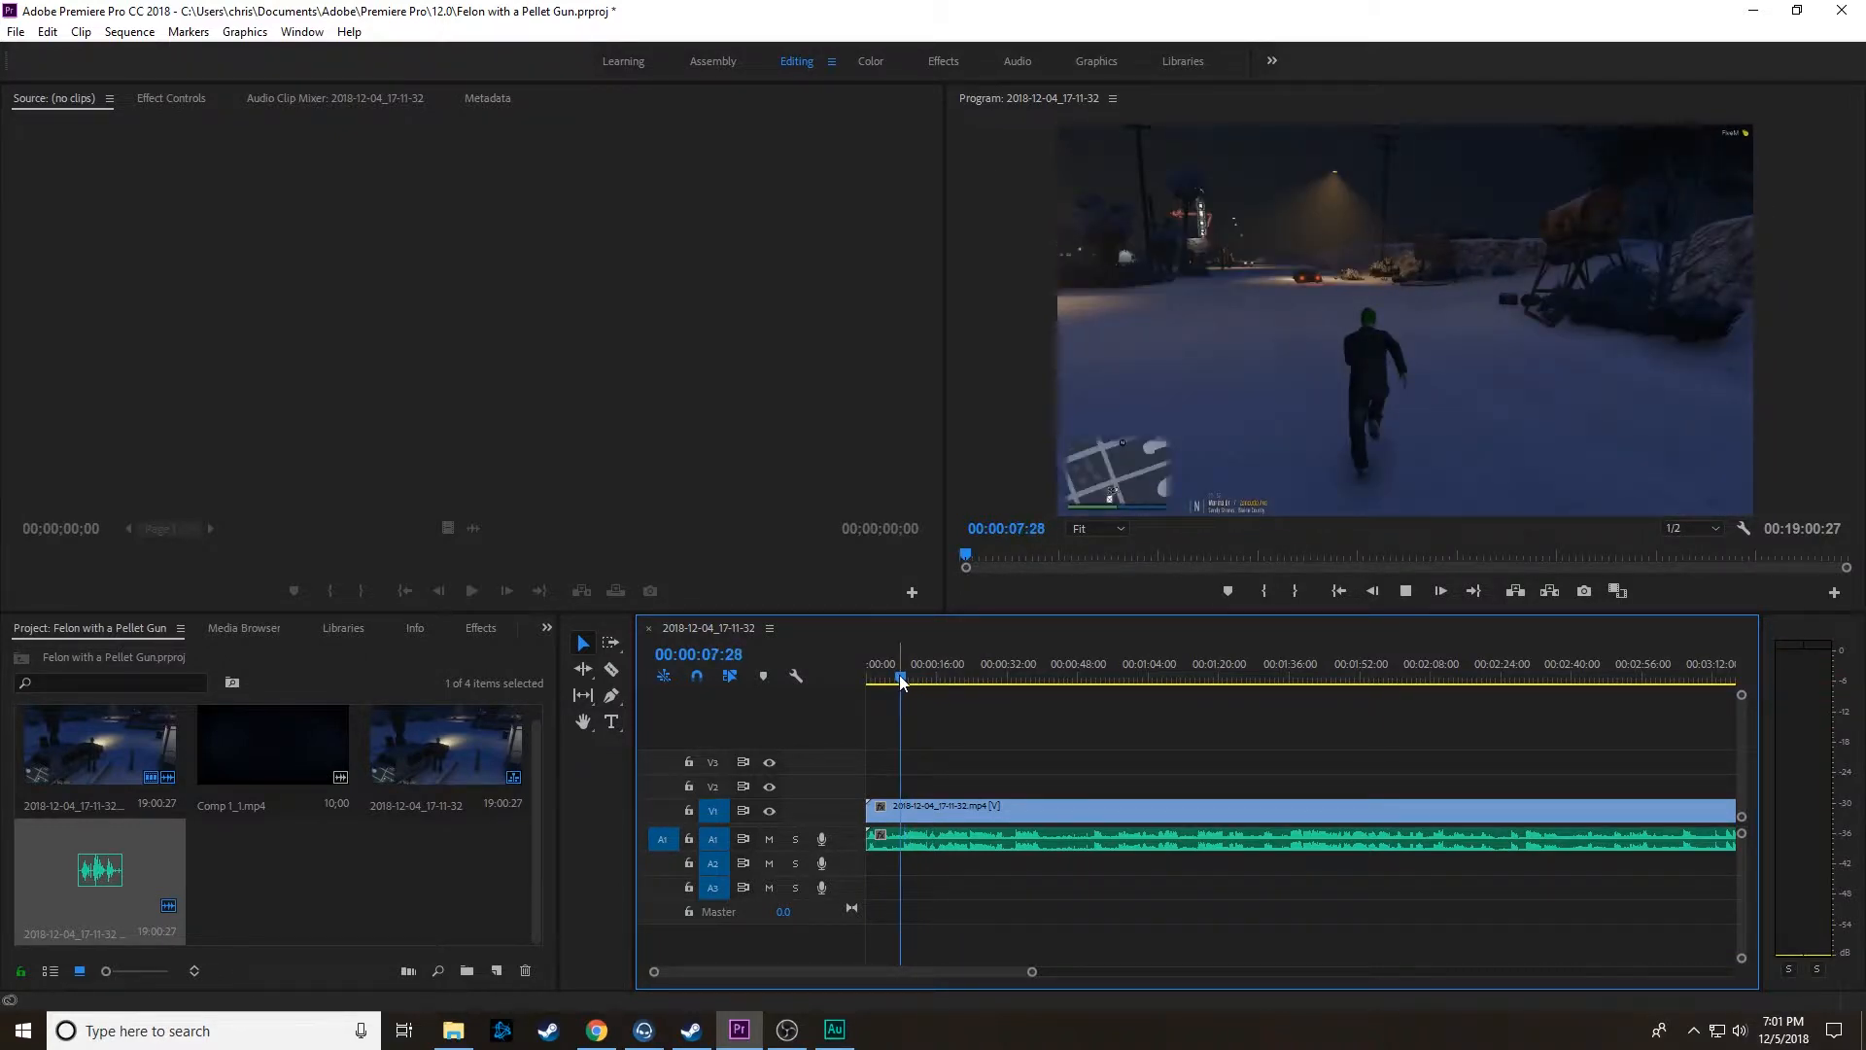
key(space)
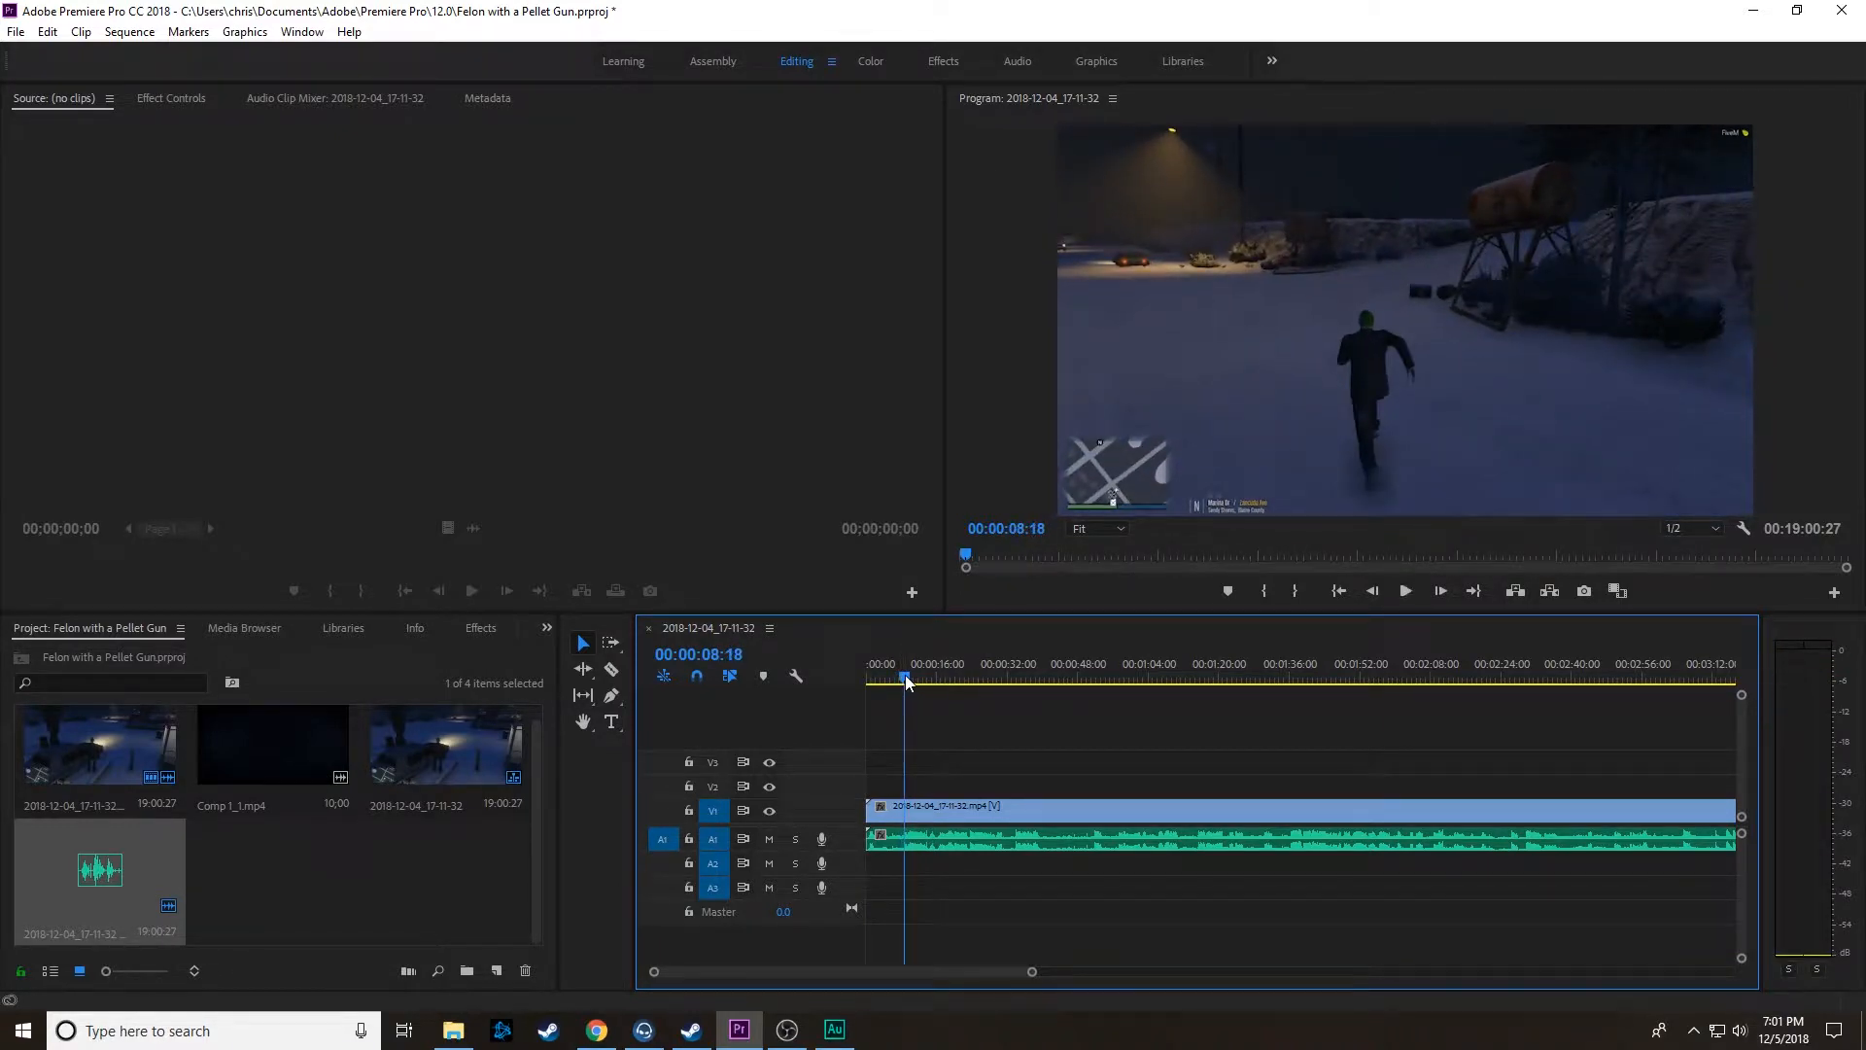
Step: Split the linked clips at 00:00:08:18 and delete the segment before the cut
click(613, 674)
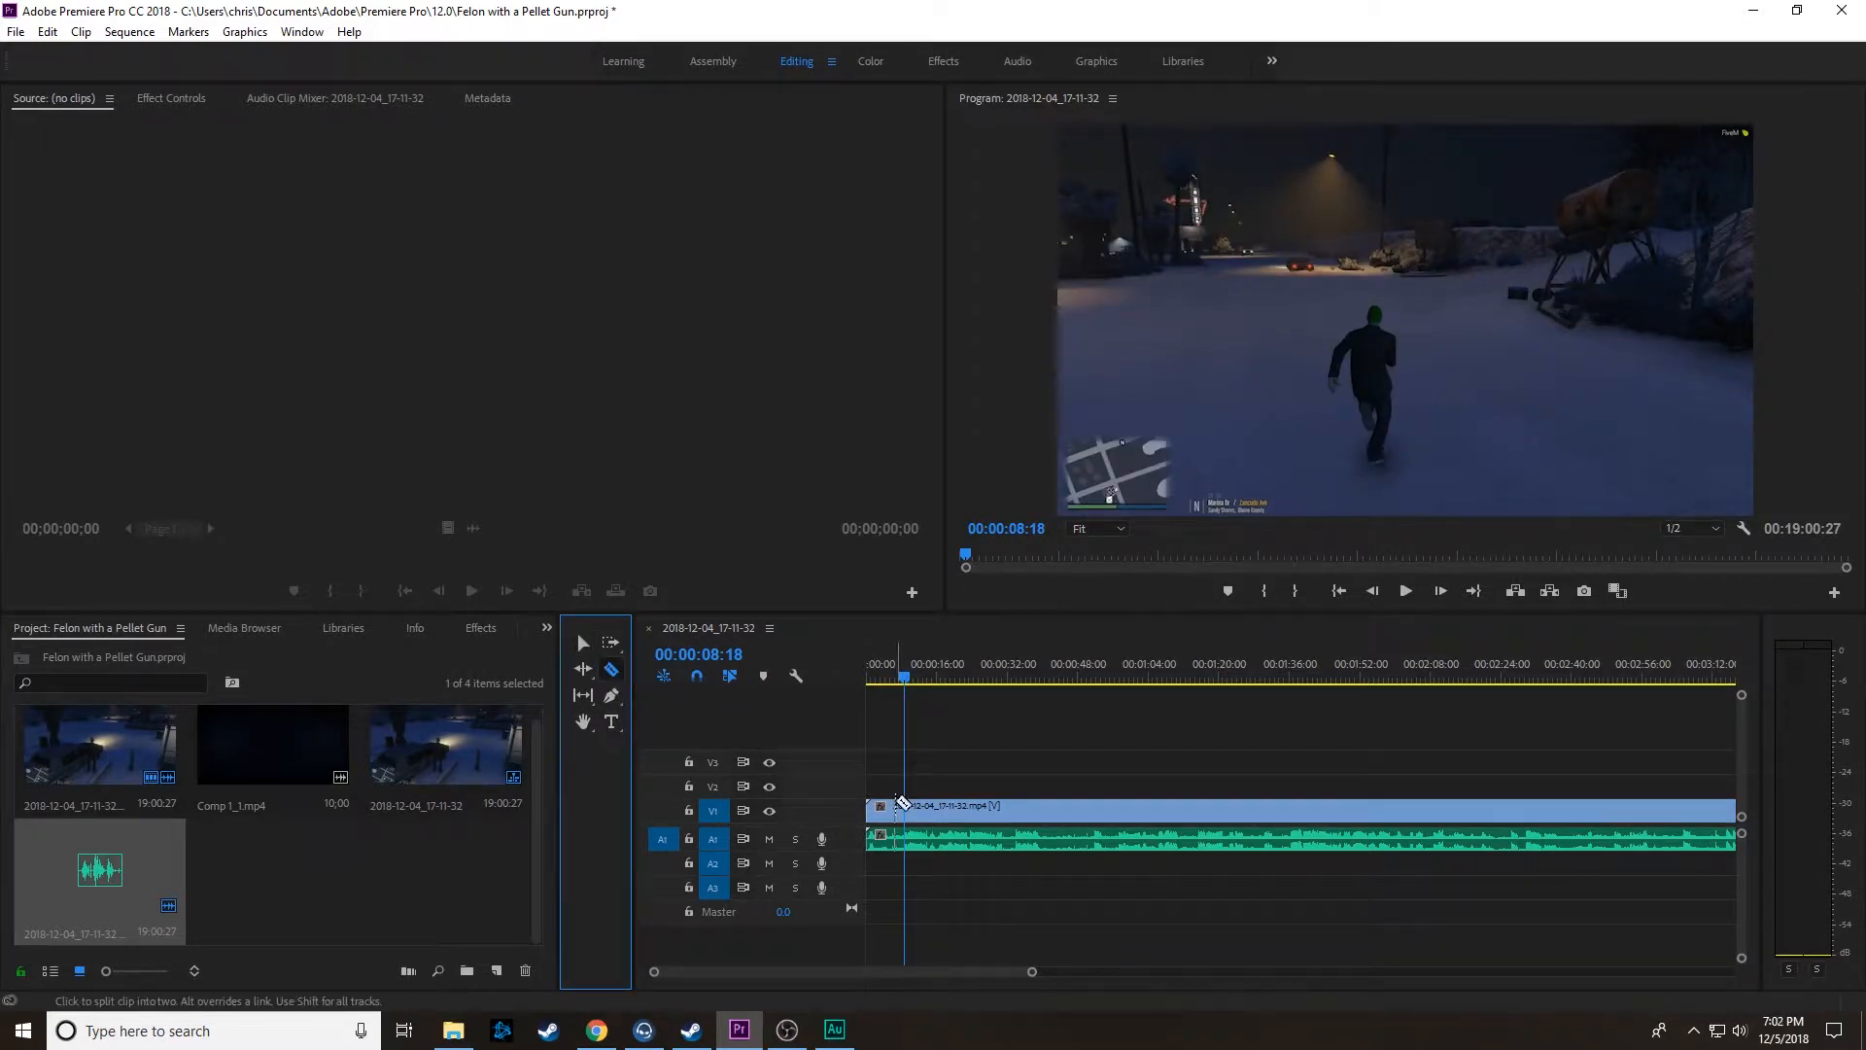
click(904, 807)
click(585, 643)
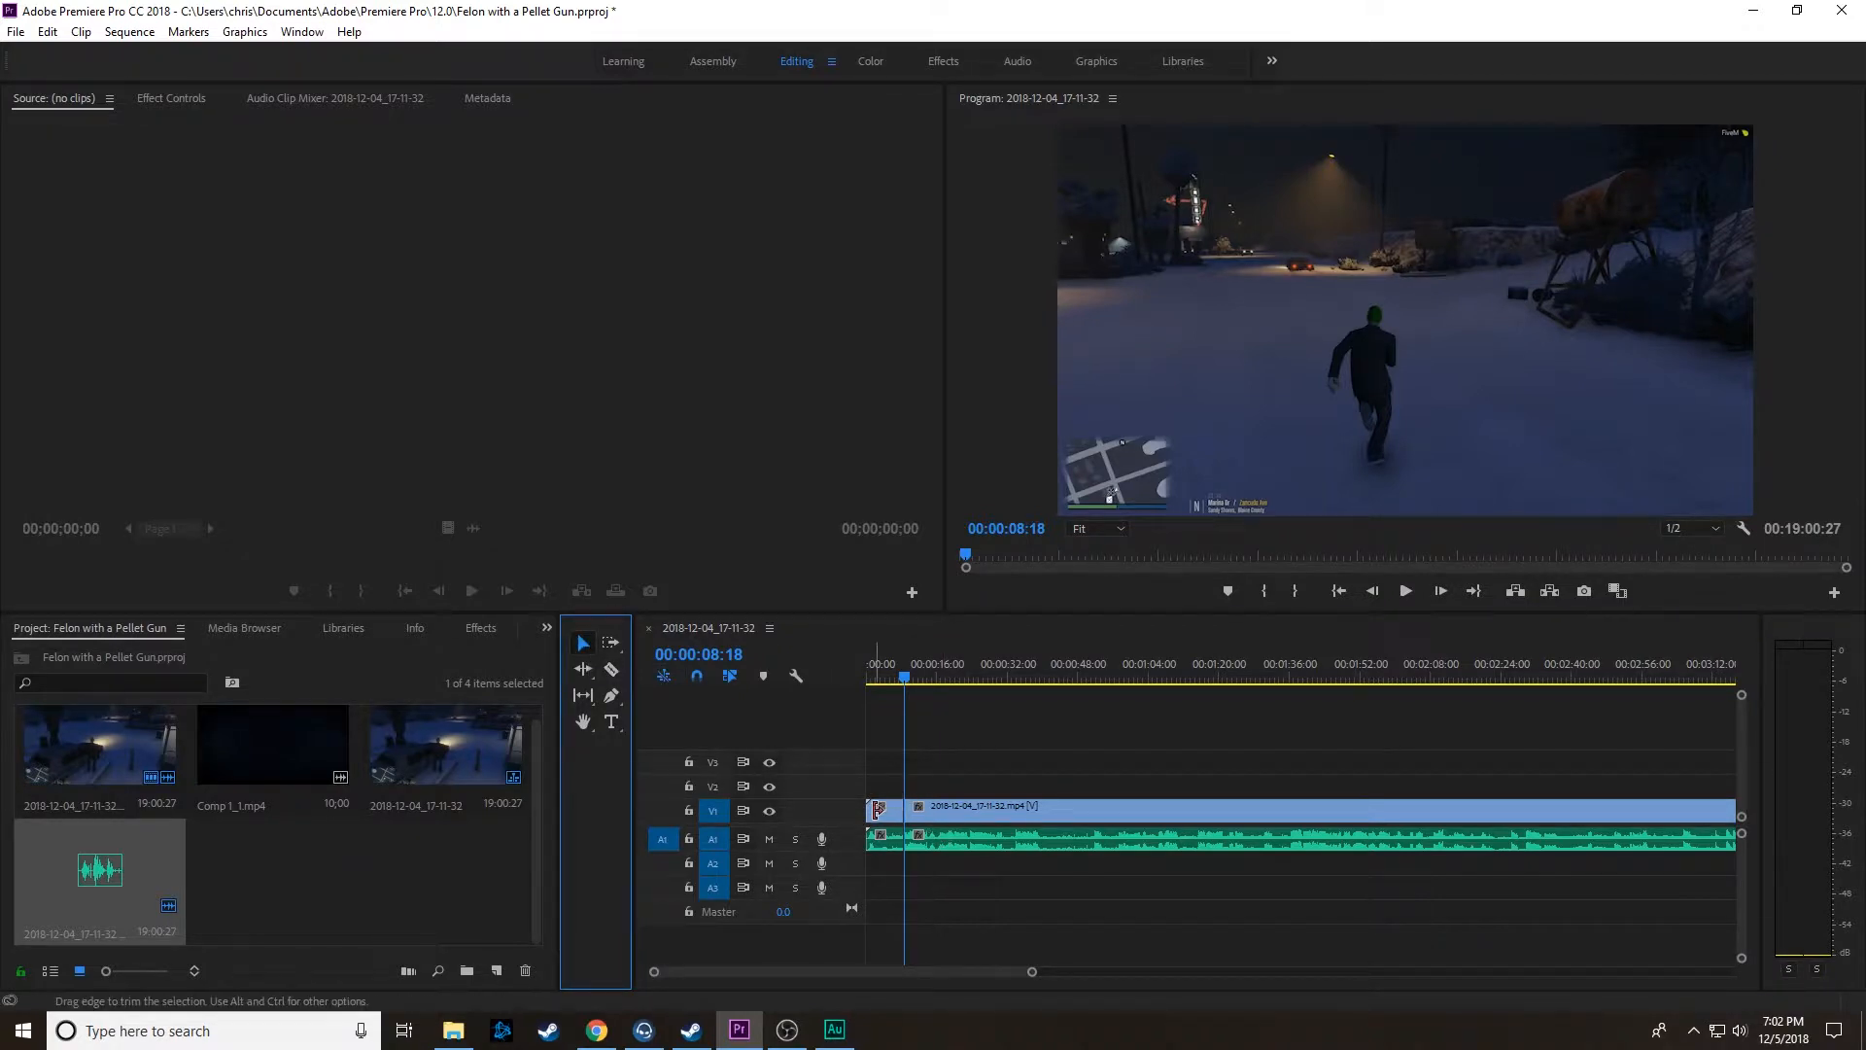
click(885, 819)
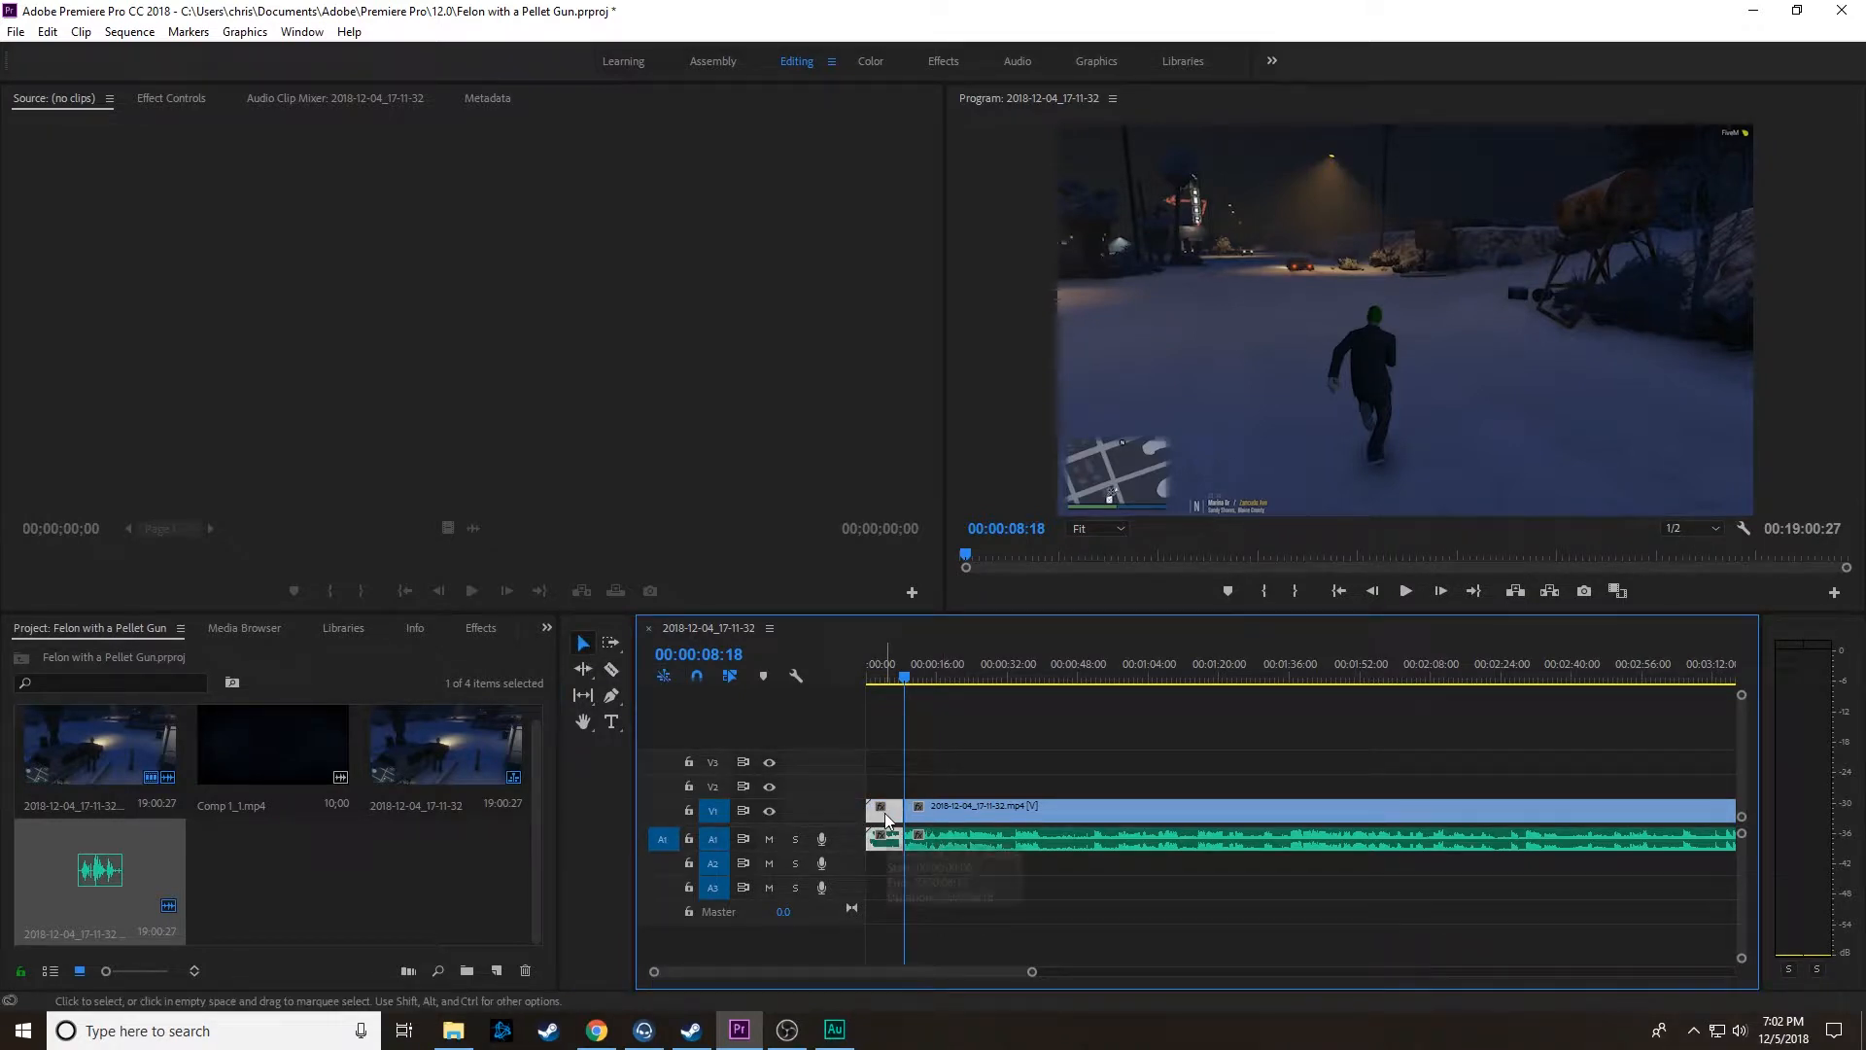
key(Delete)
Step: Play the footage from 00:00:08:18 and move ahead to about 00:00:35 to review it there
key(space)
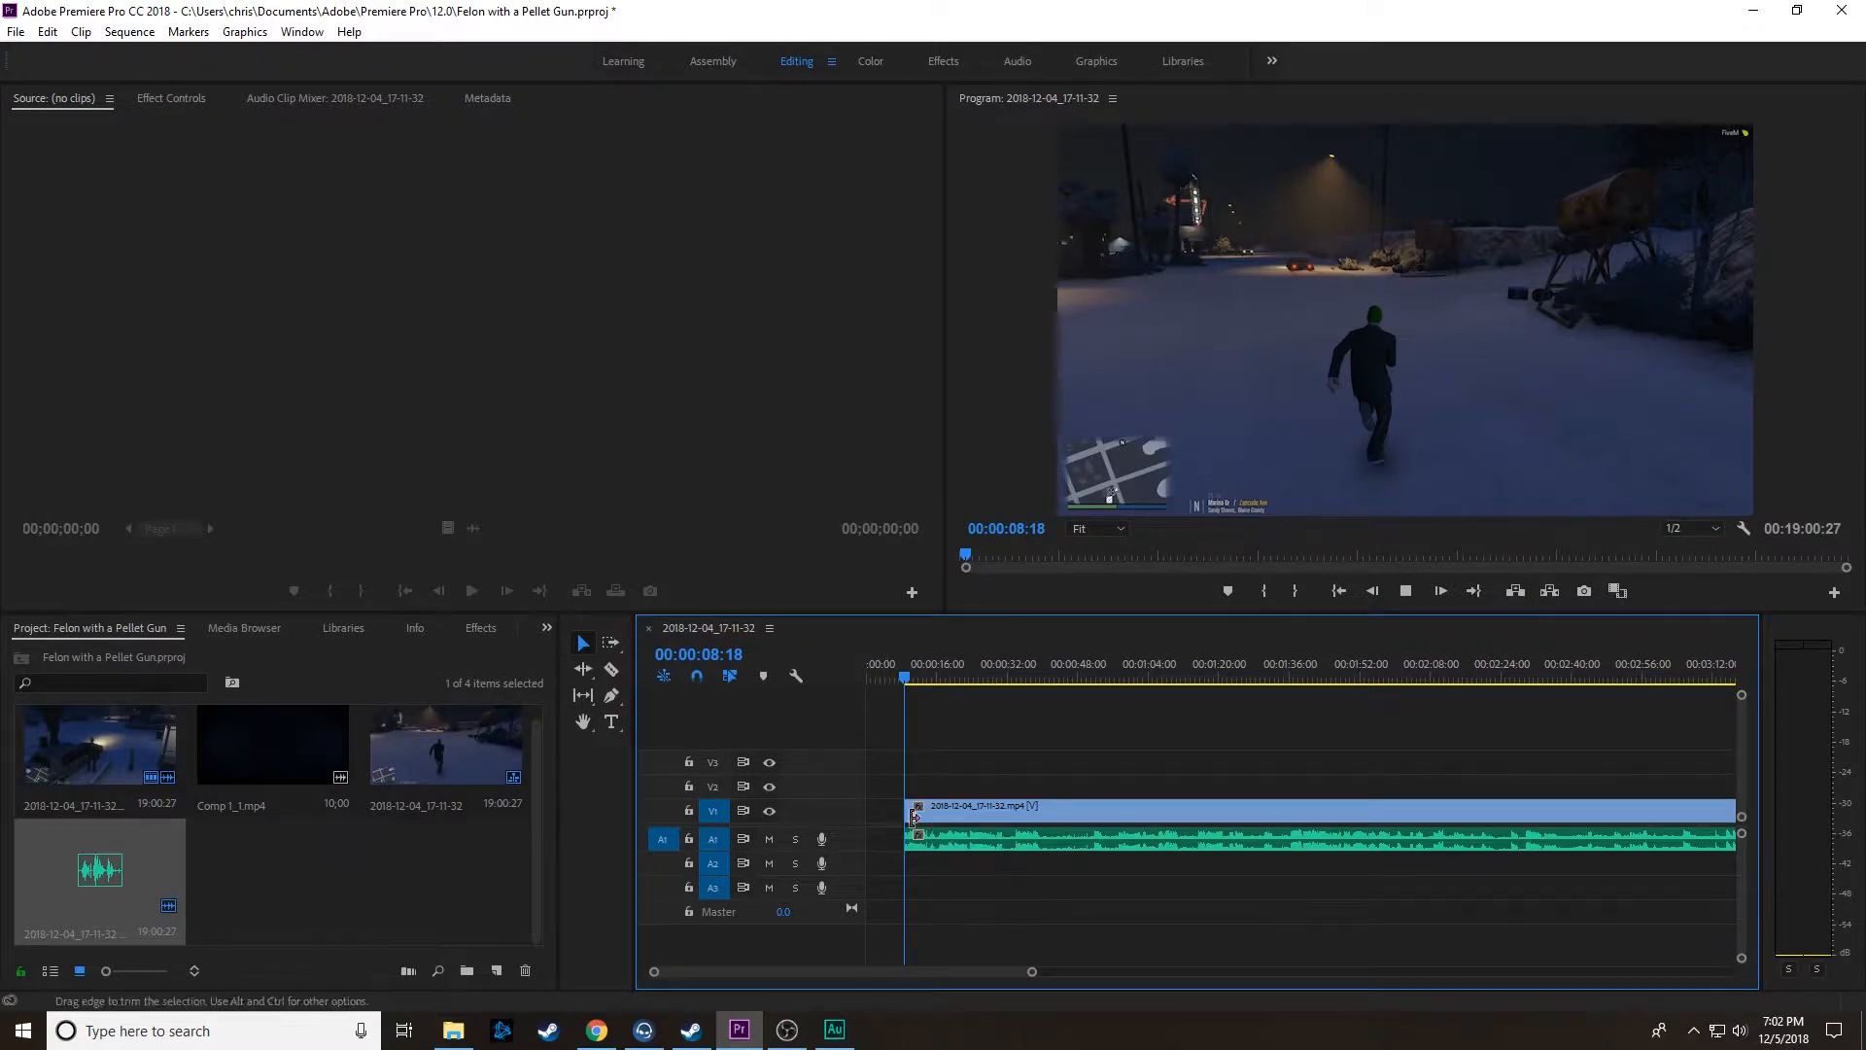
drag(1029, 980, 1171, 991)
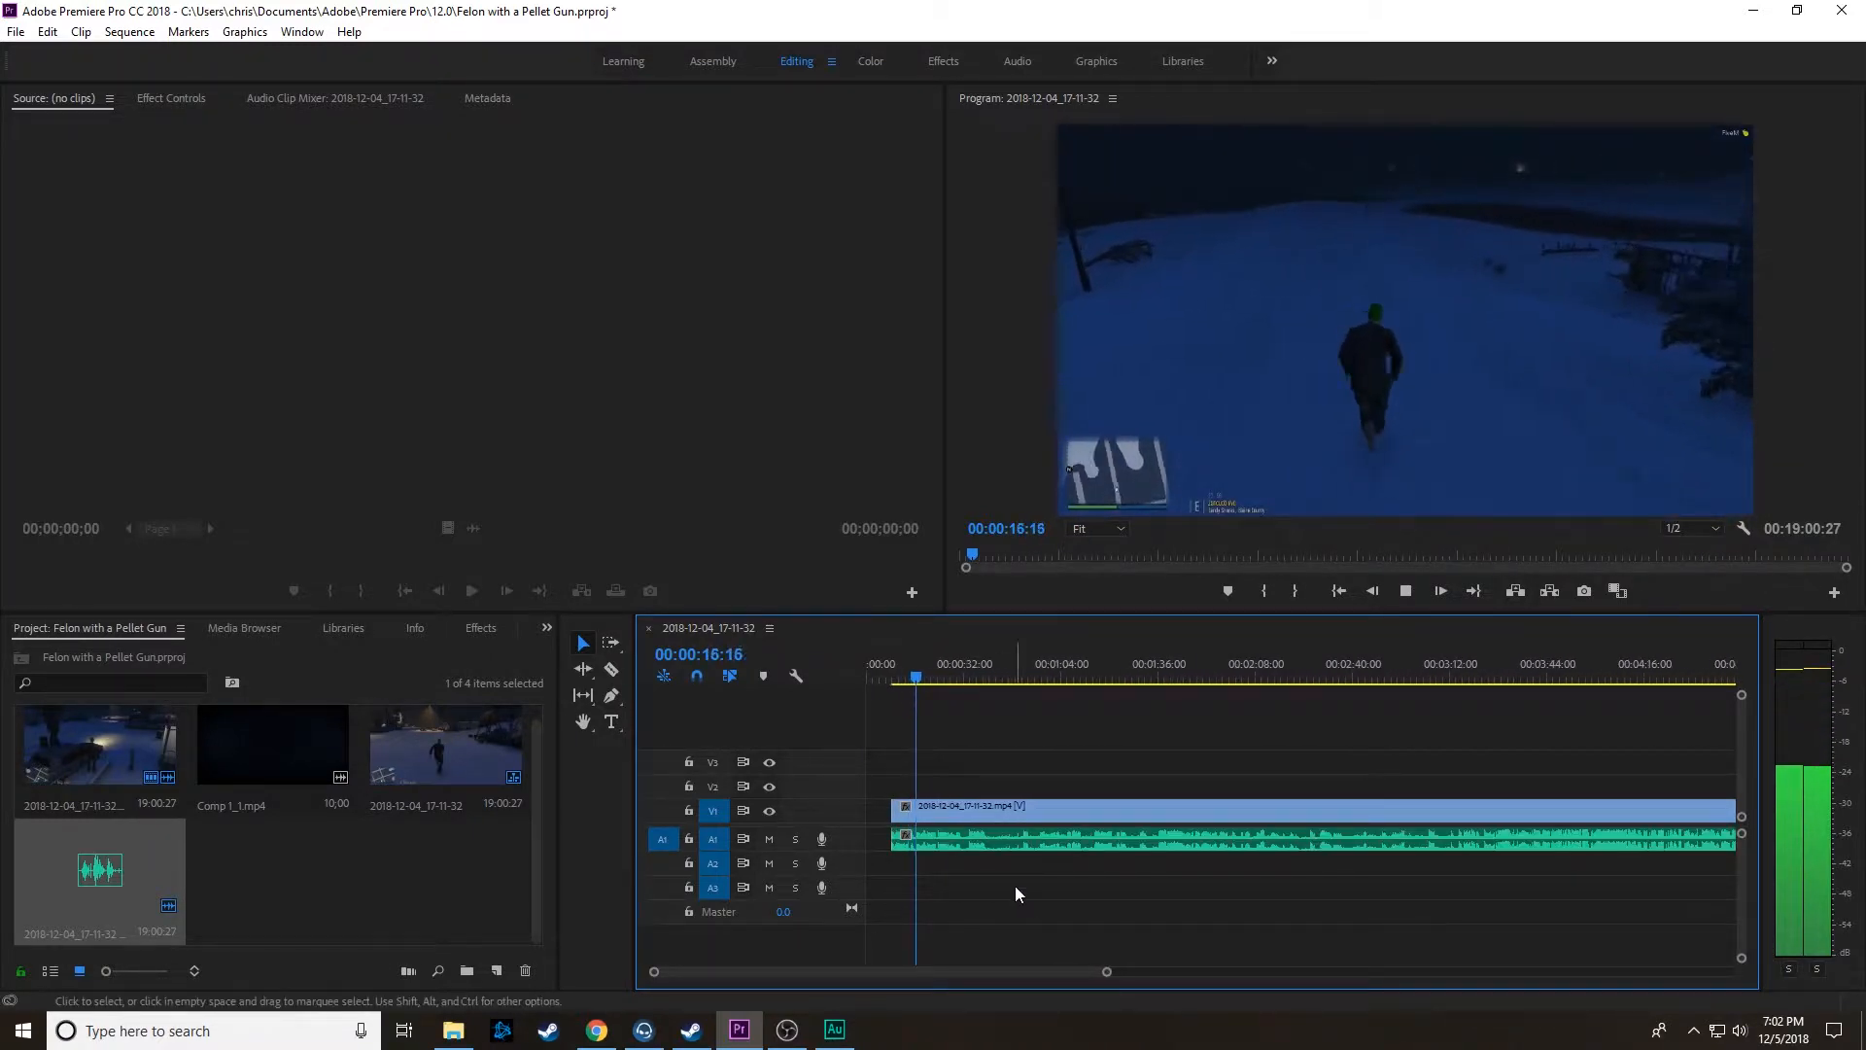
key(space)
click(974, 680)
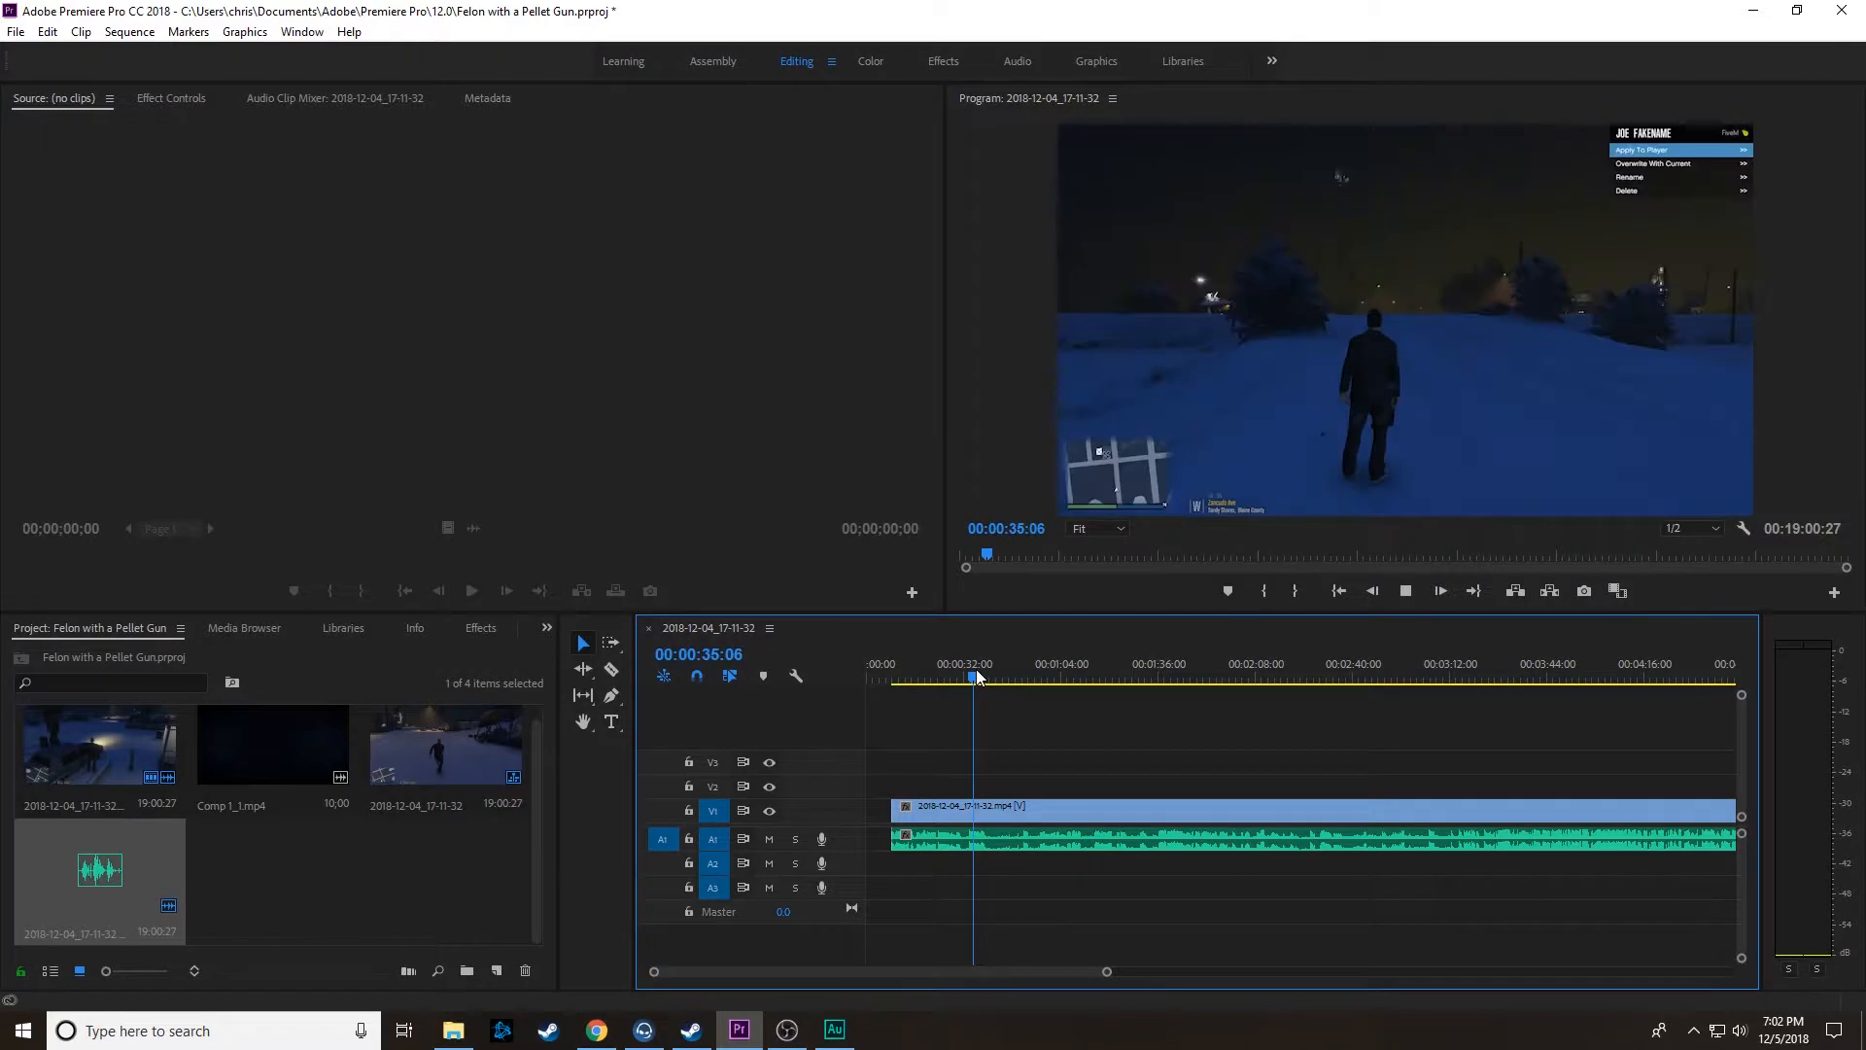
Step: Review the footage from about 00:00:35 up to 00:01:33:00 and split the linked clips there
key(space)
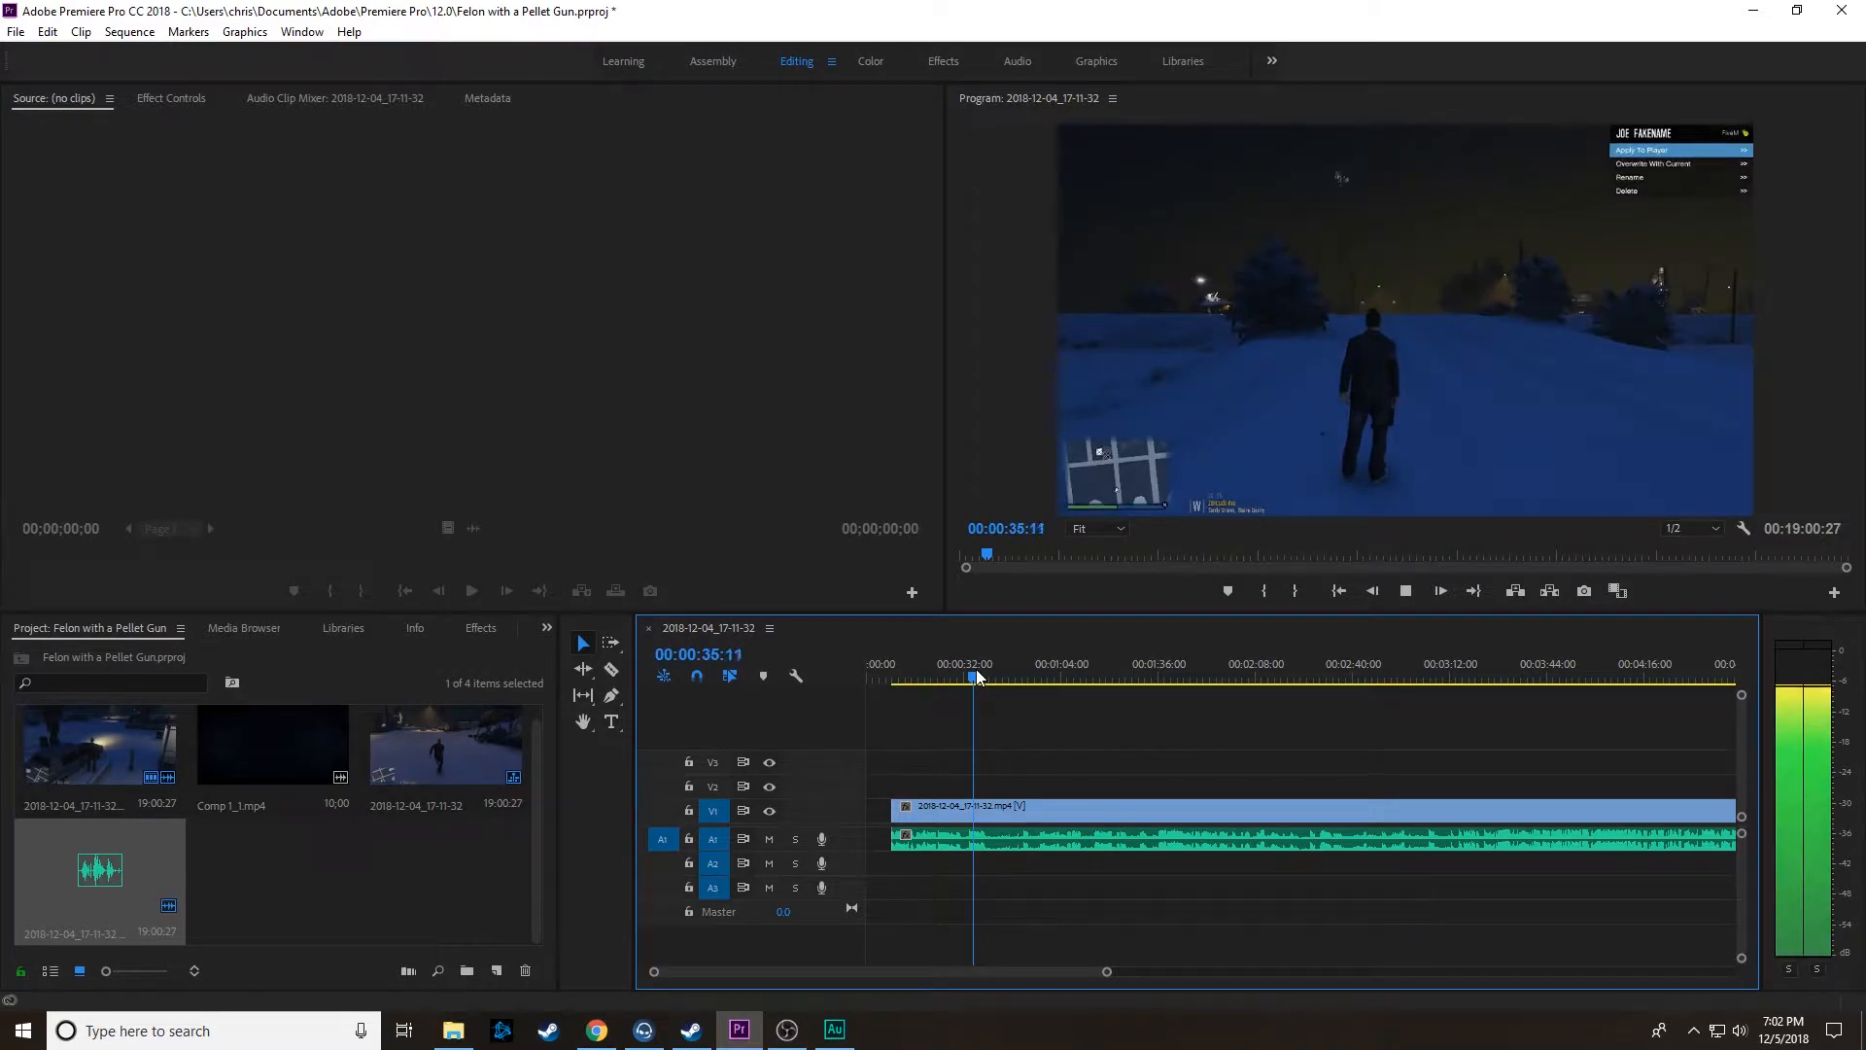
click(1042, 671)
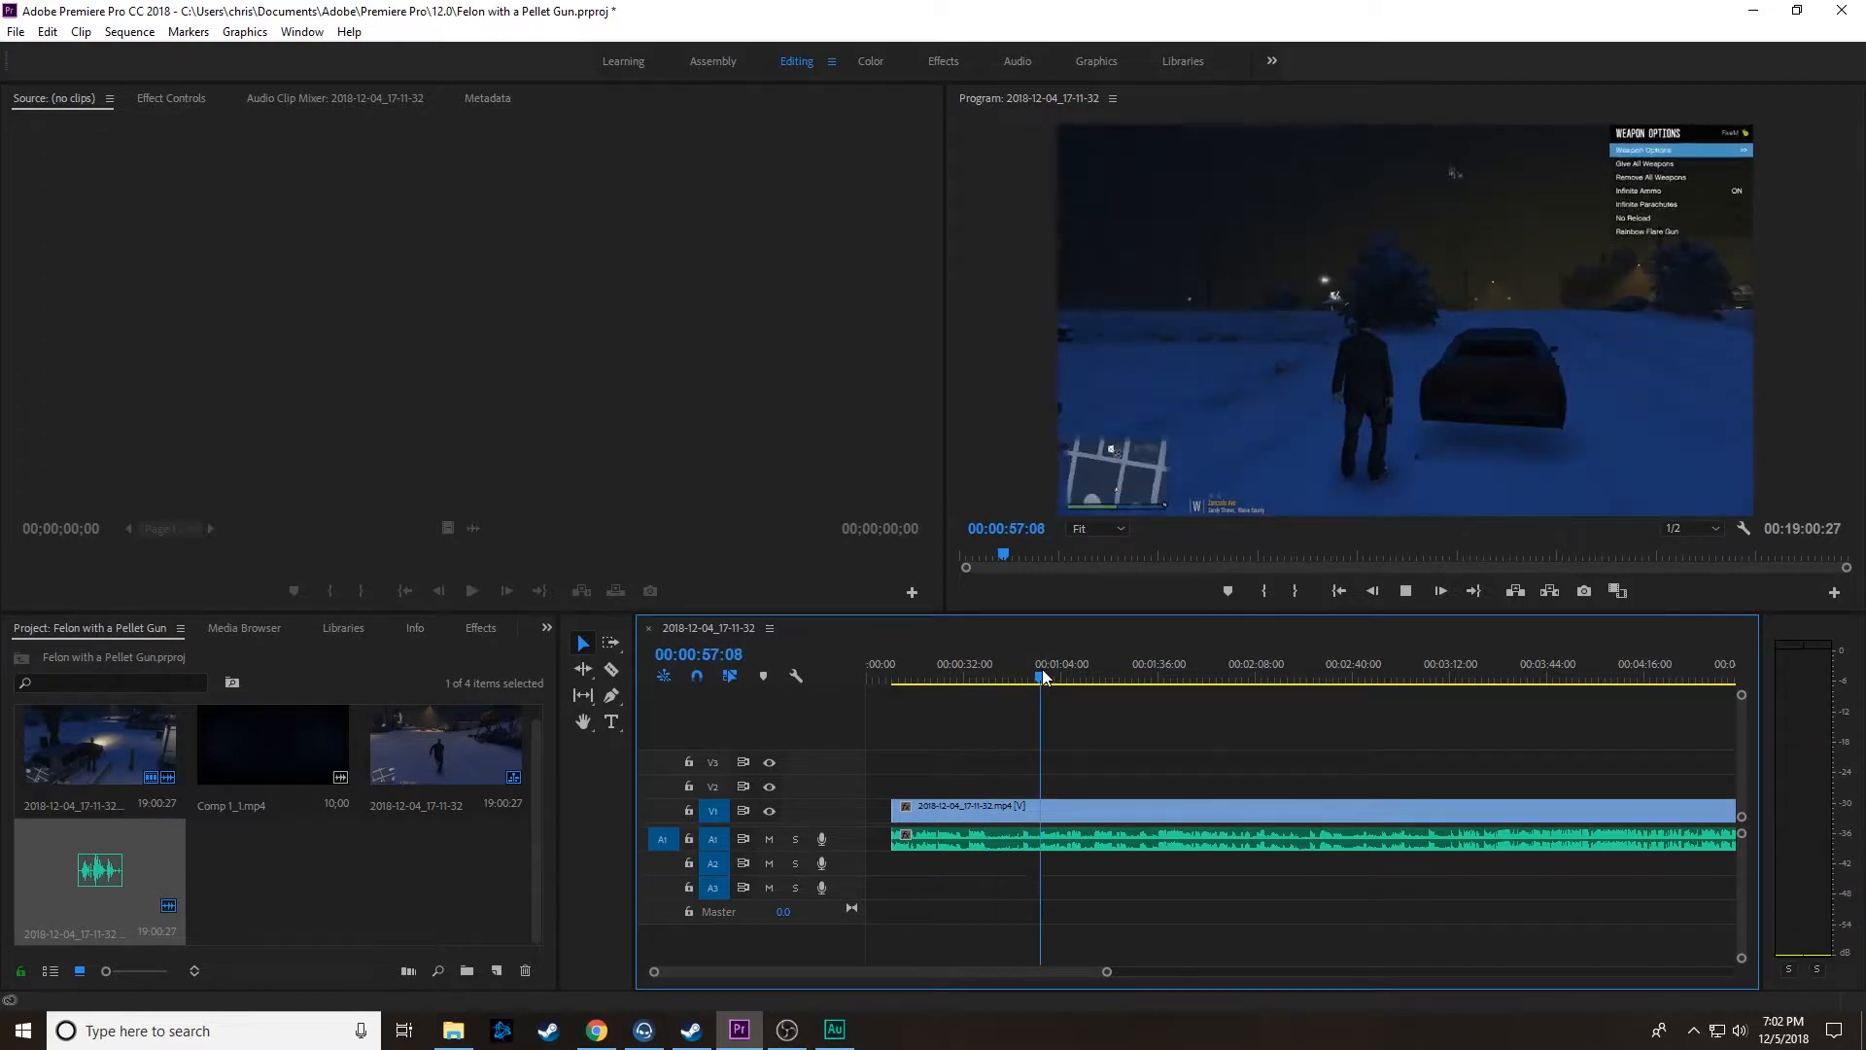
click(1106, 678)
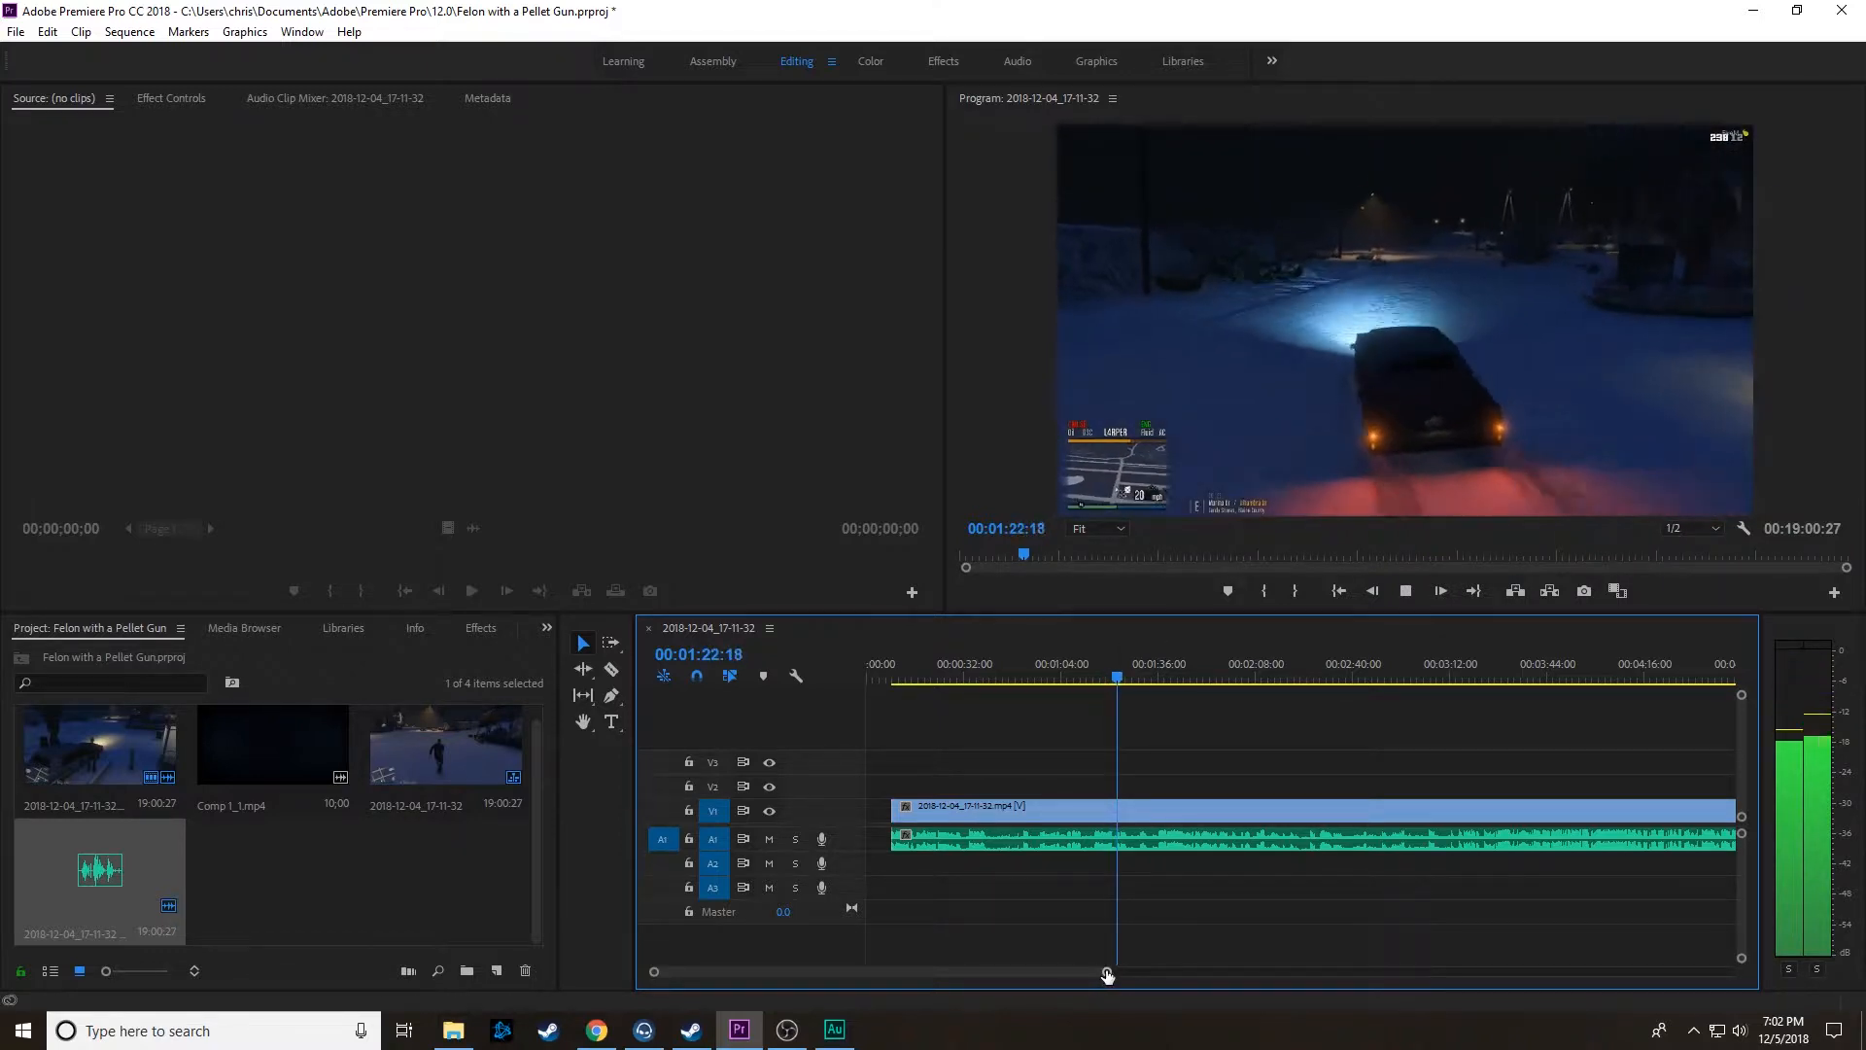
drag(1107, 974, 1200, 987)
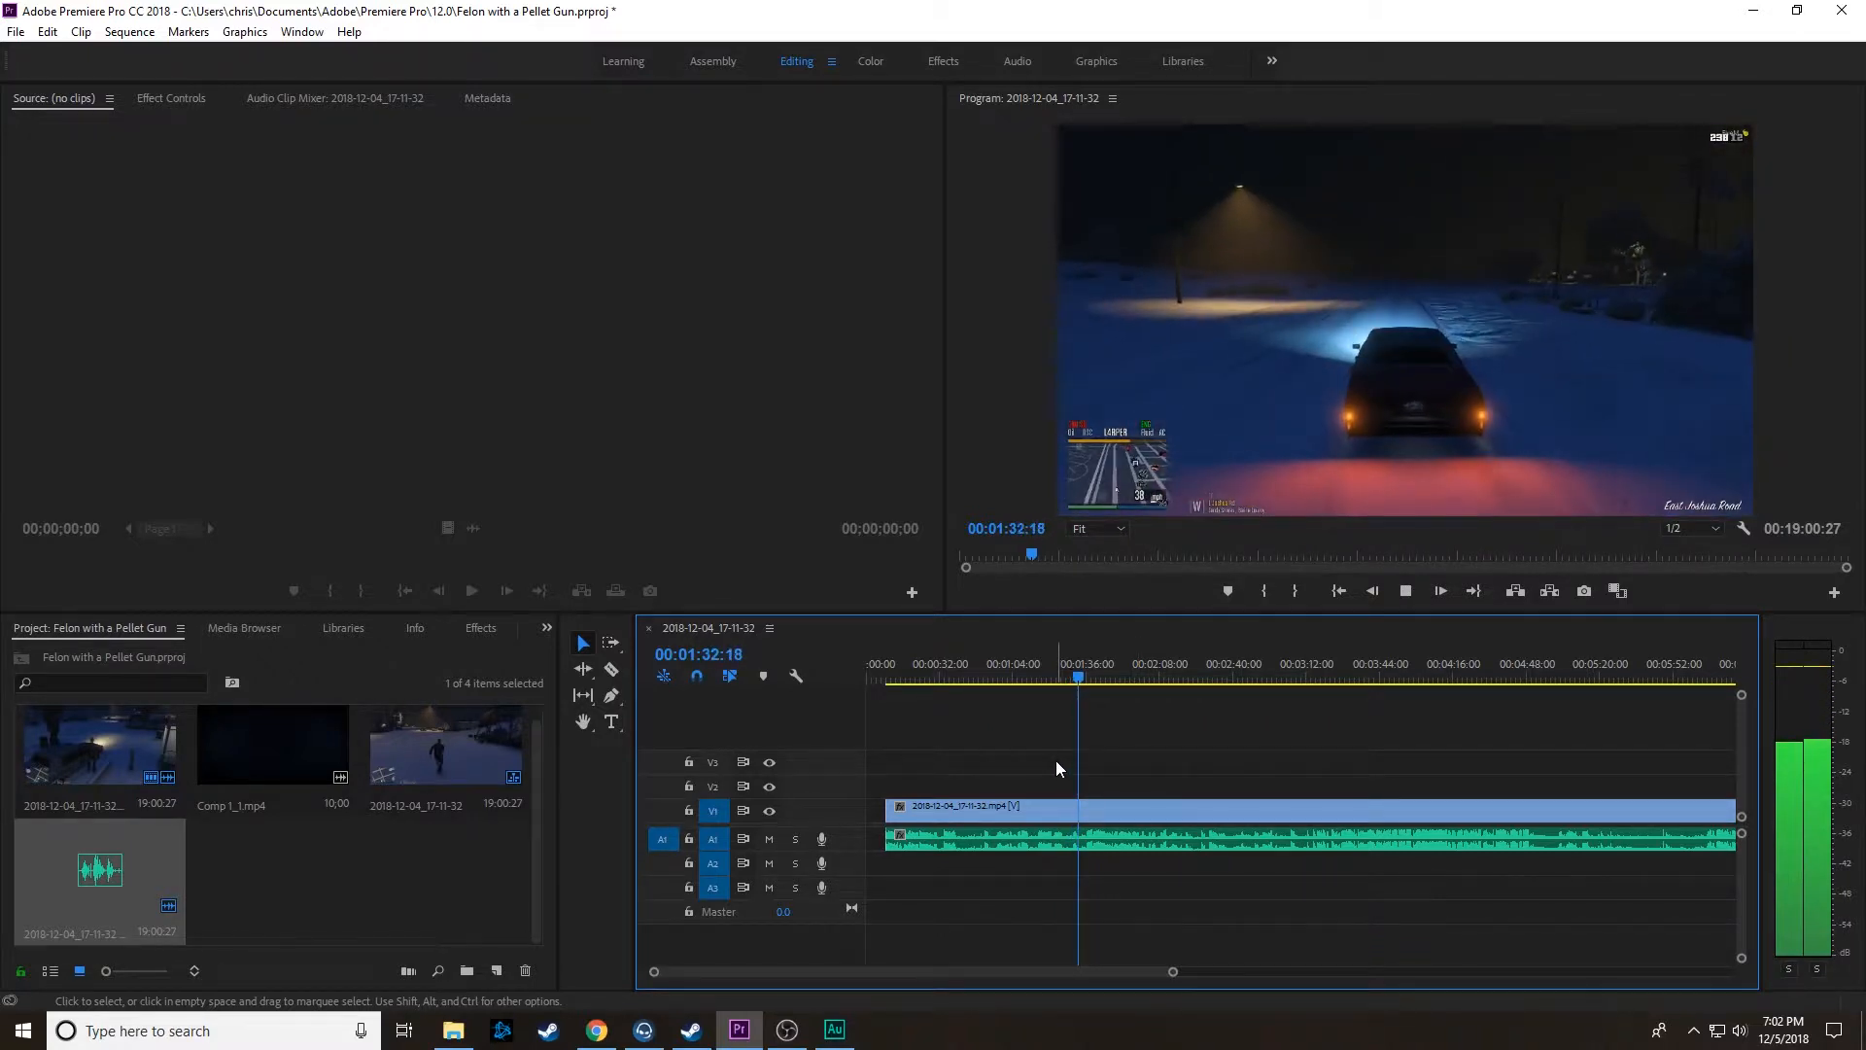
key(space)
click(610, 671)
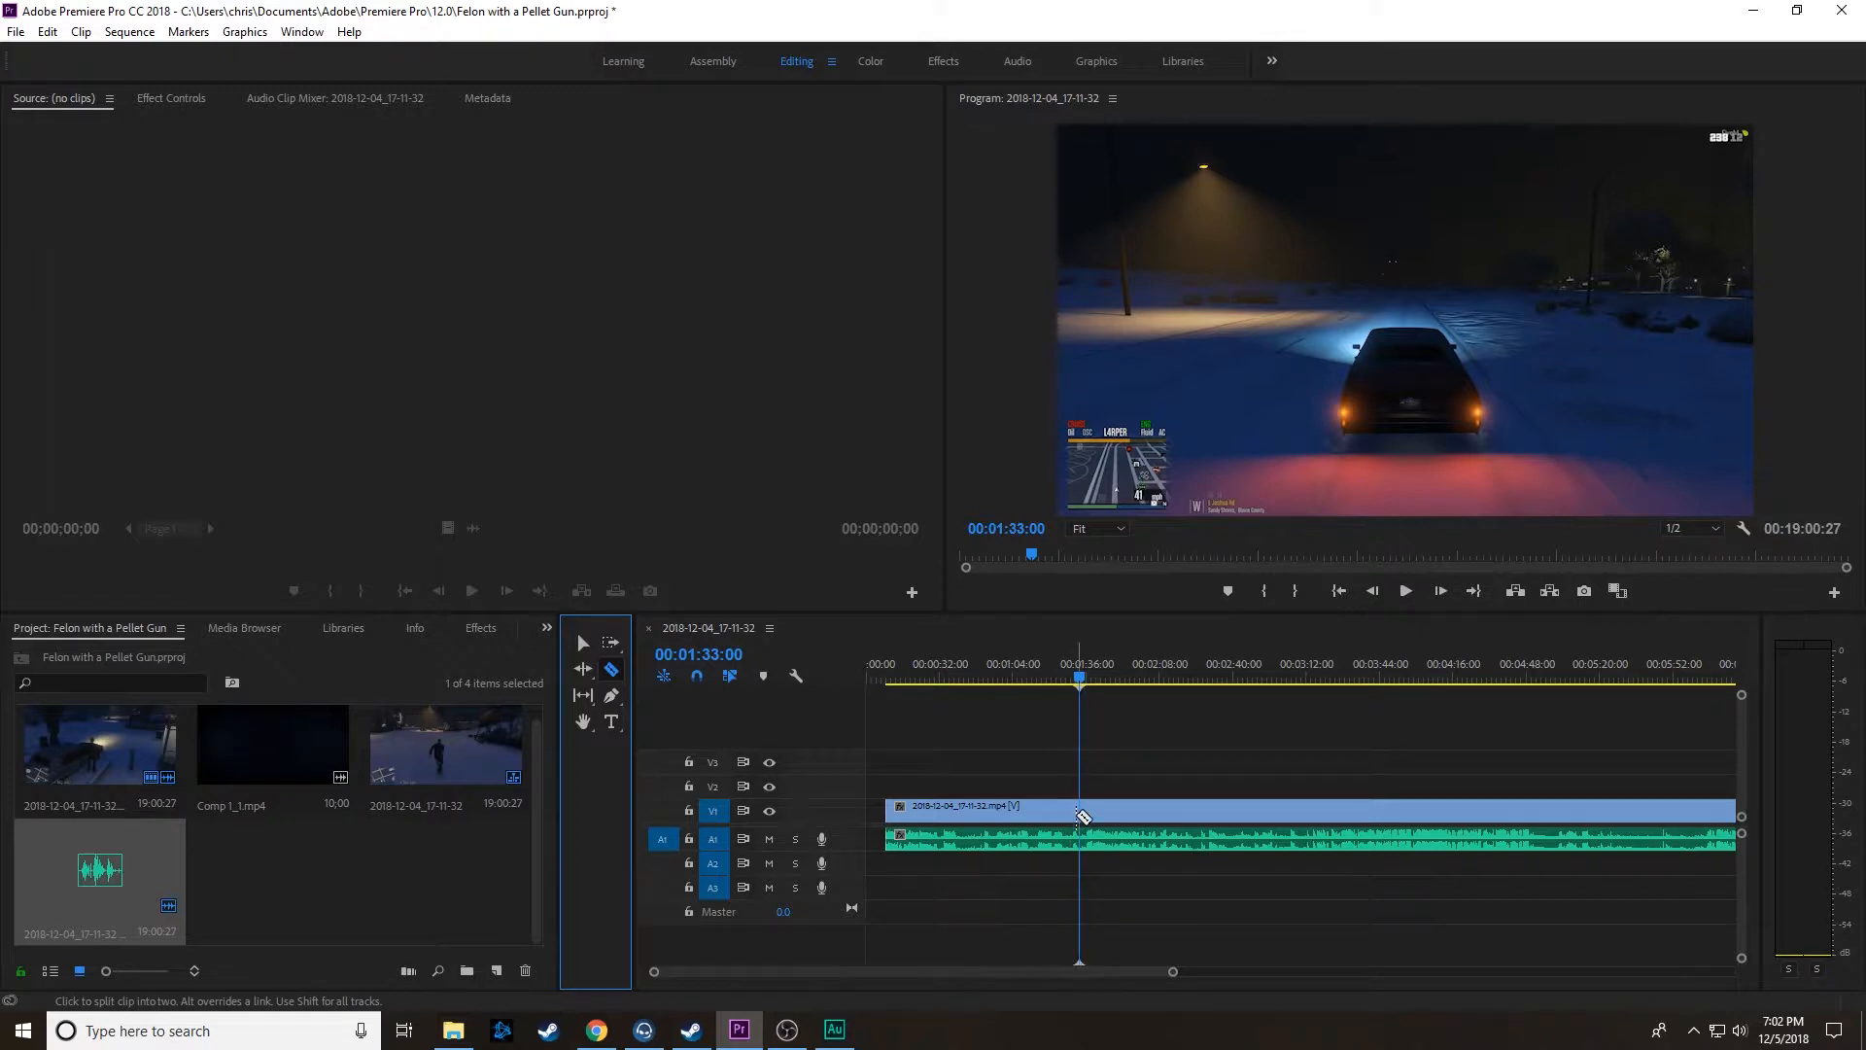
click(1081, 814)
Step: Skim the footage from 00:01:33:00 to about 00:04:55 to find where the unwanted section ends
drag(1081, 677, 1186, 691)
key(space)
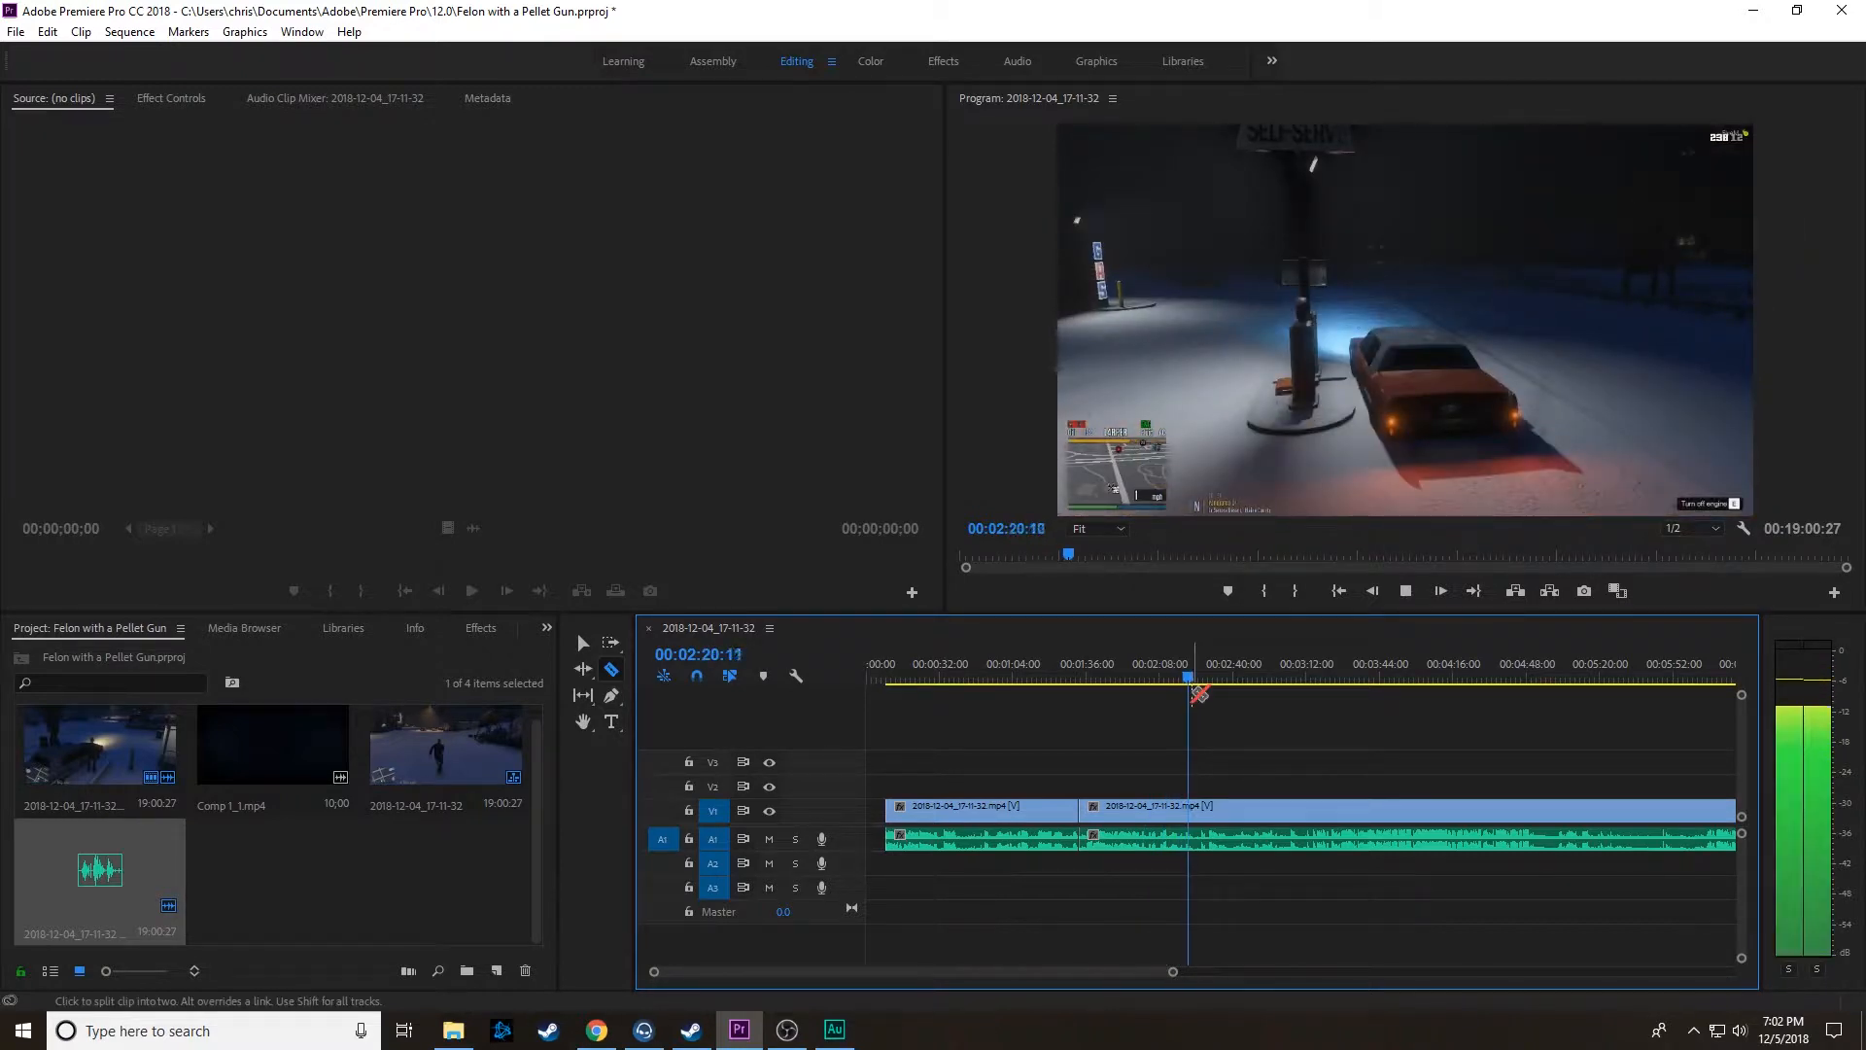
key(space)
drag(1194, 679, 1283, 696)
key(space)
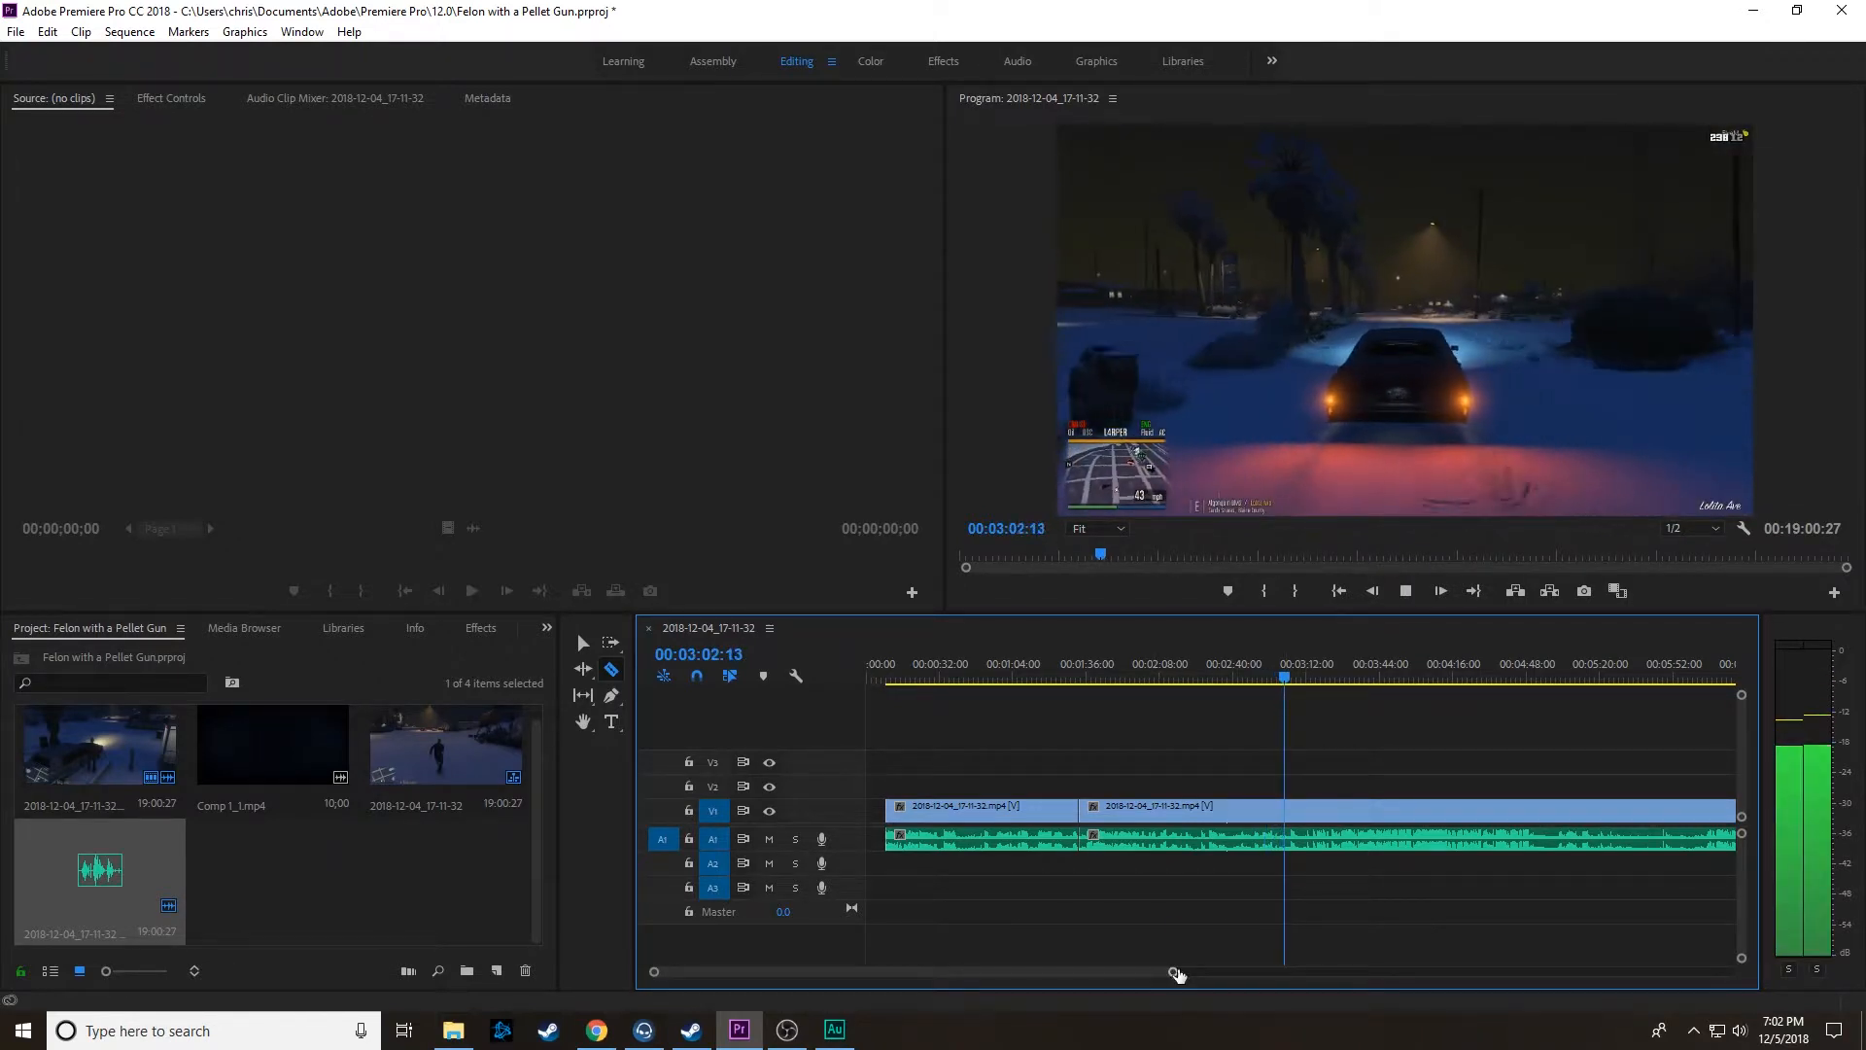
drag(1182, 971, 1305, 975)
drag(1113, 678, 1174, 684)
key(space)
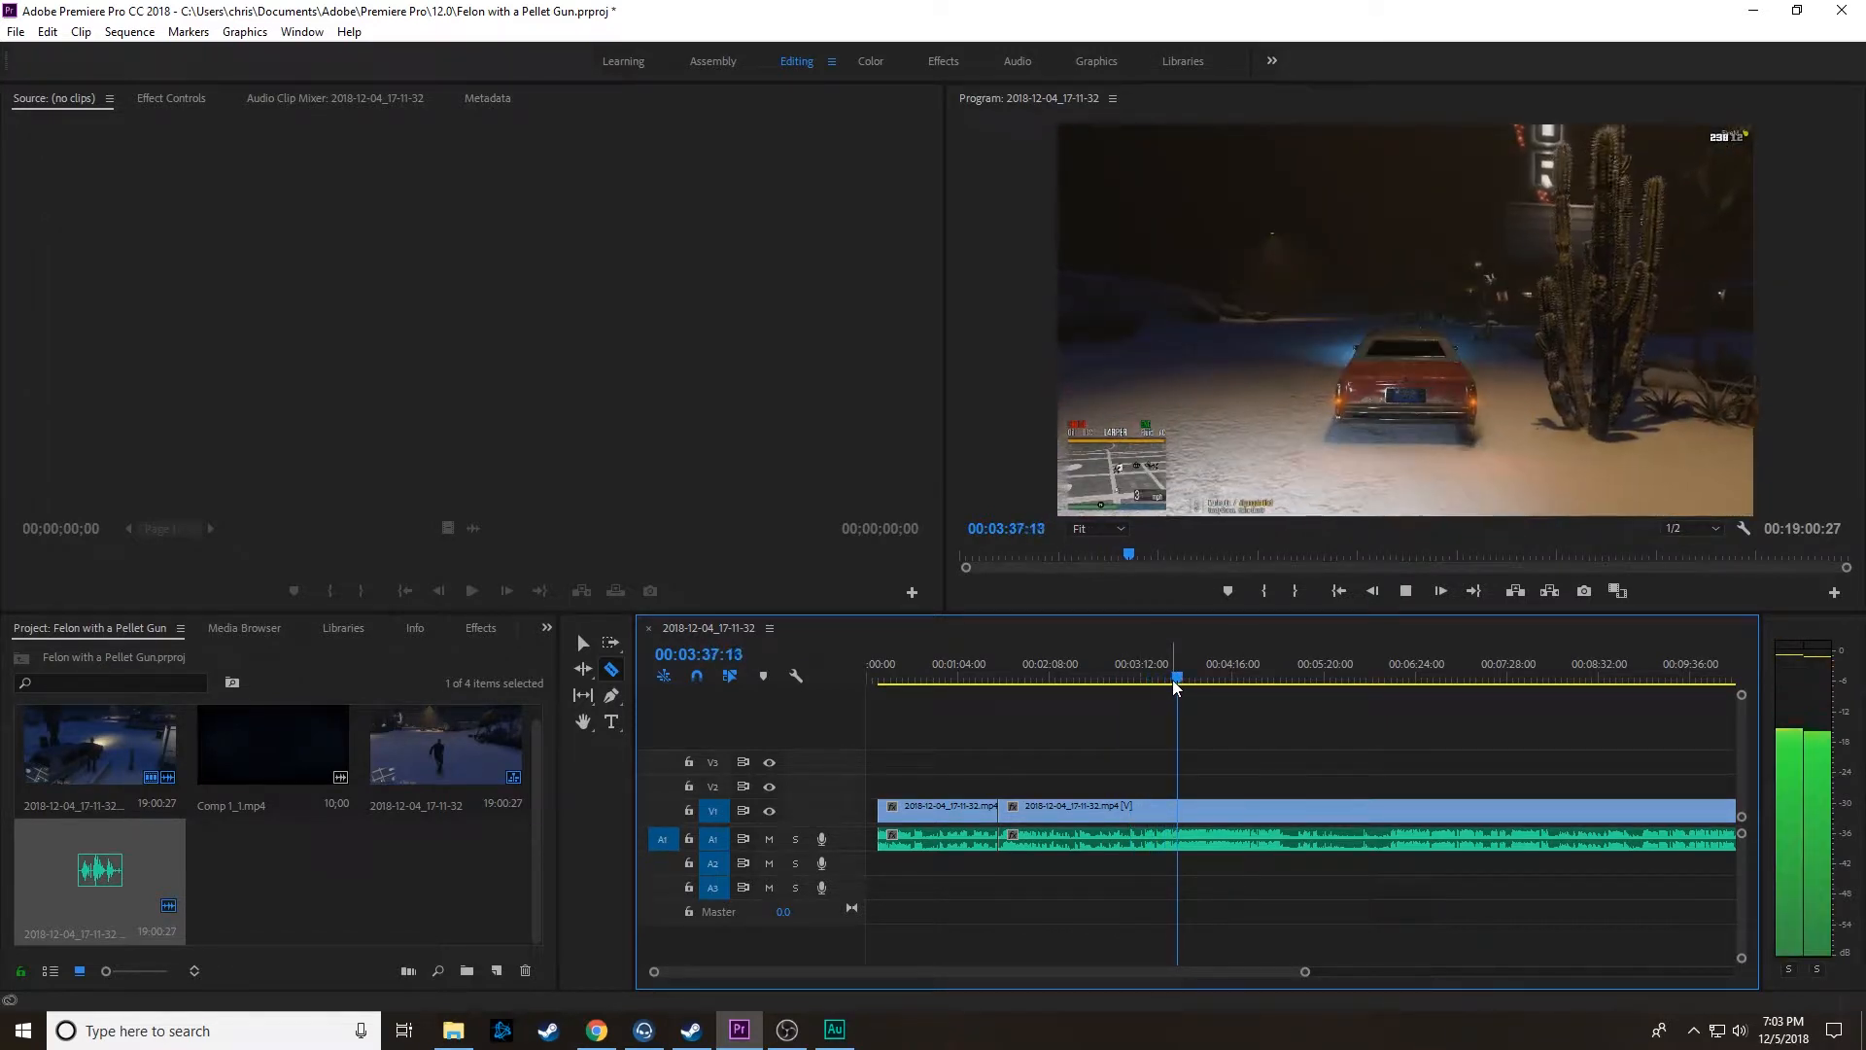
drag(1183, 677, 1253, 696)
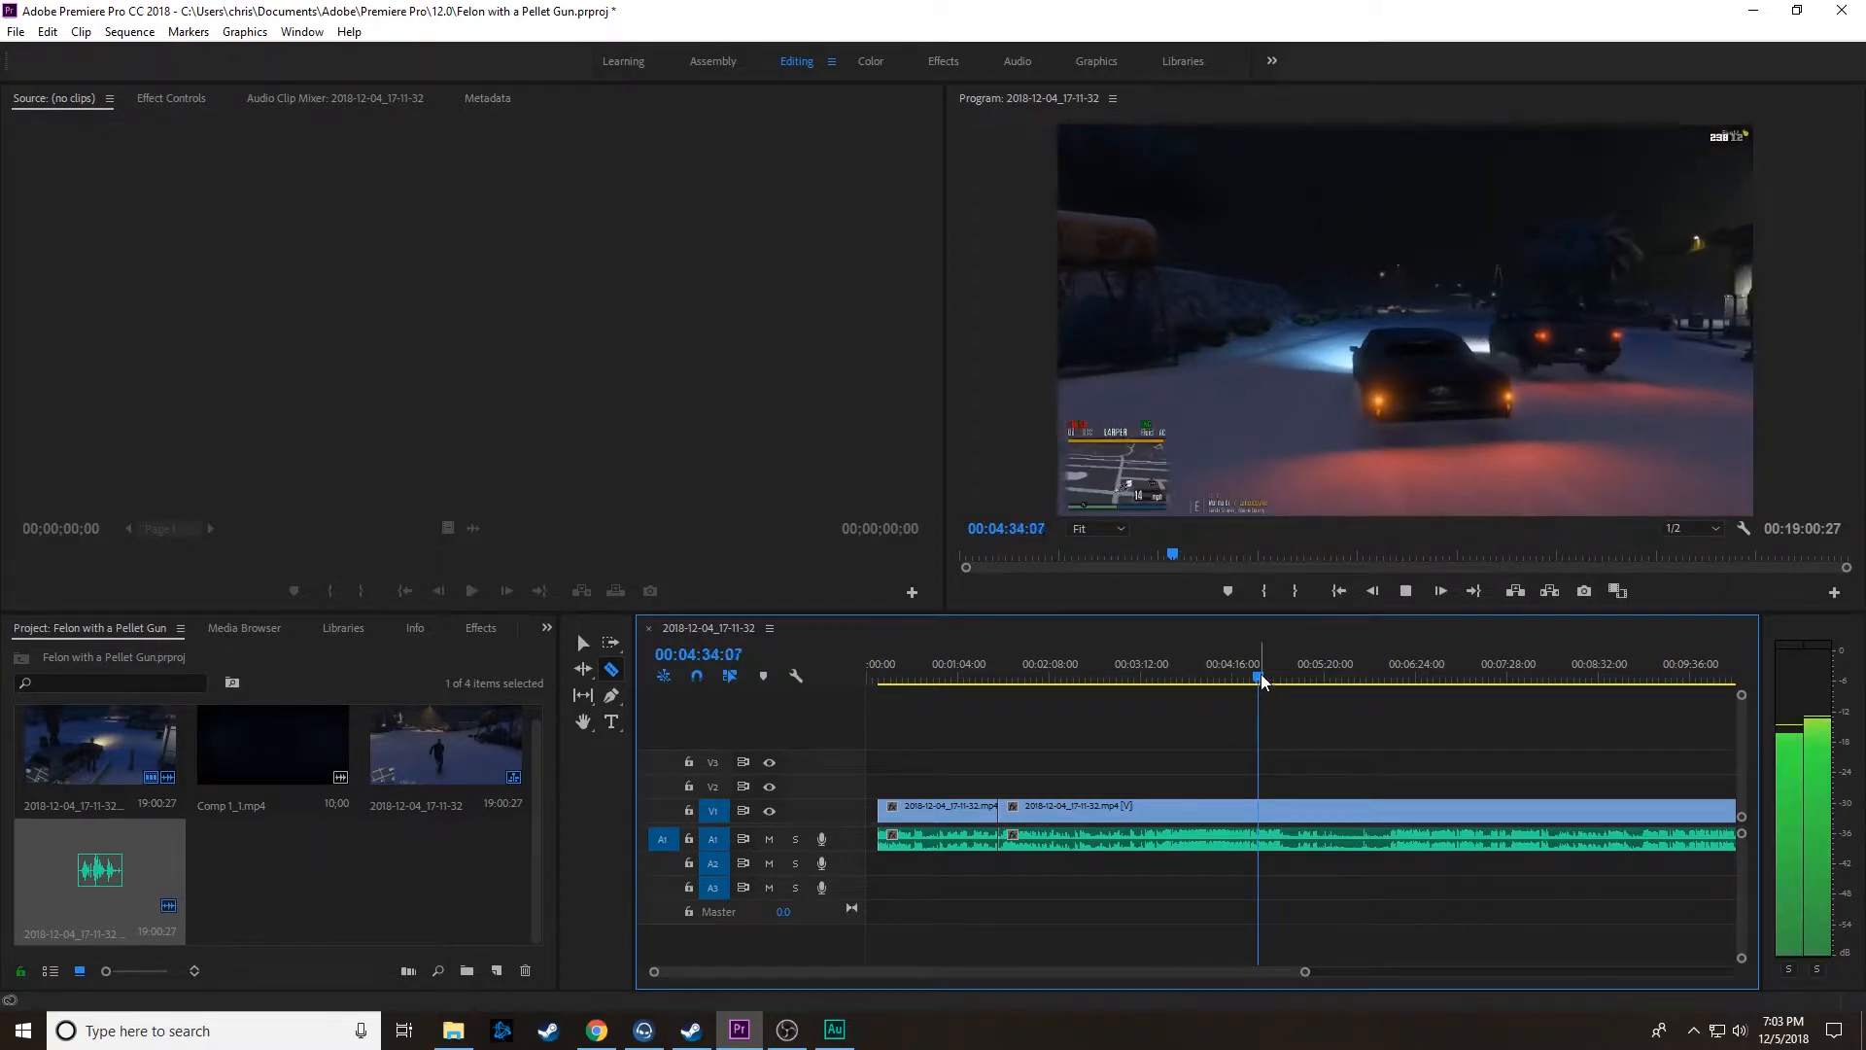
mouse_move(1262, 679)
mouse_down()
mouse_move(1361, 698)
mouse_move(1355, 679)
mouse_move(1287, 679)
mouse_up()
key(space)
key(space)
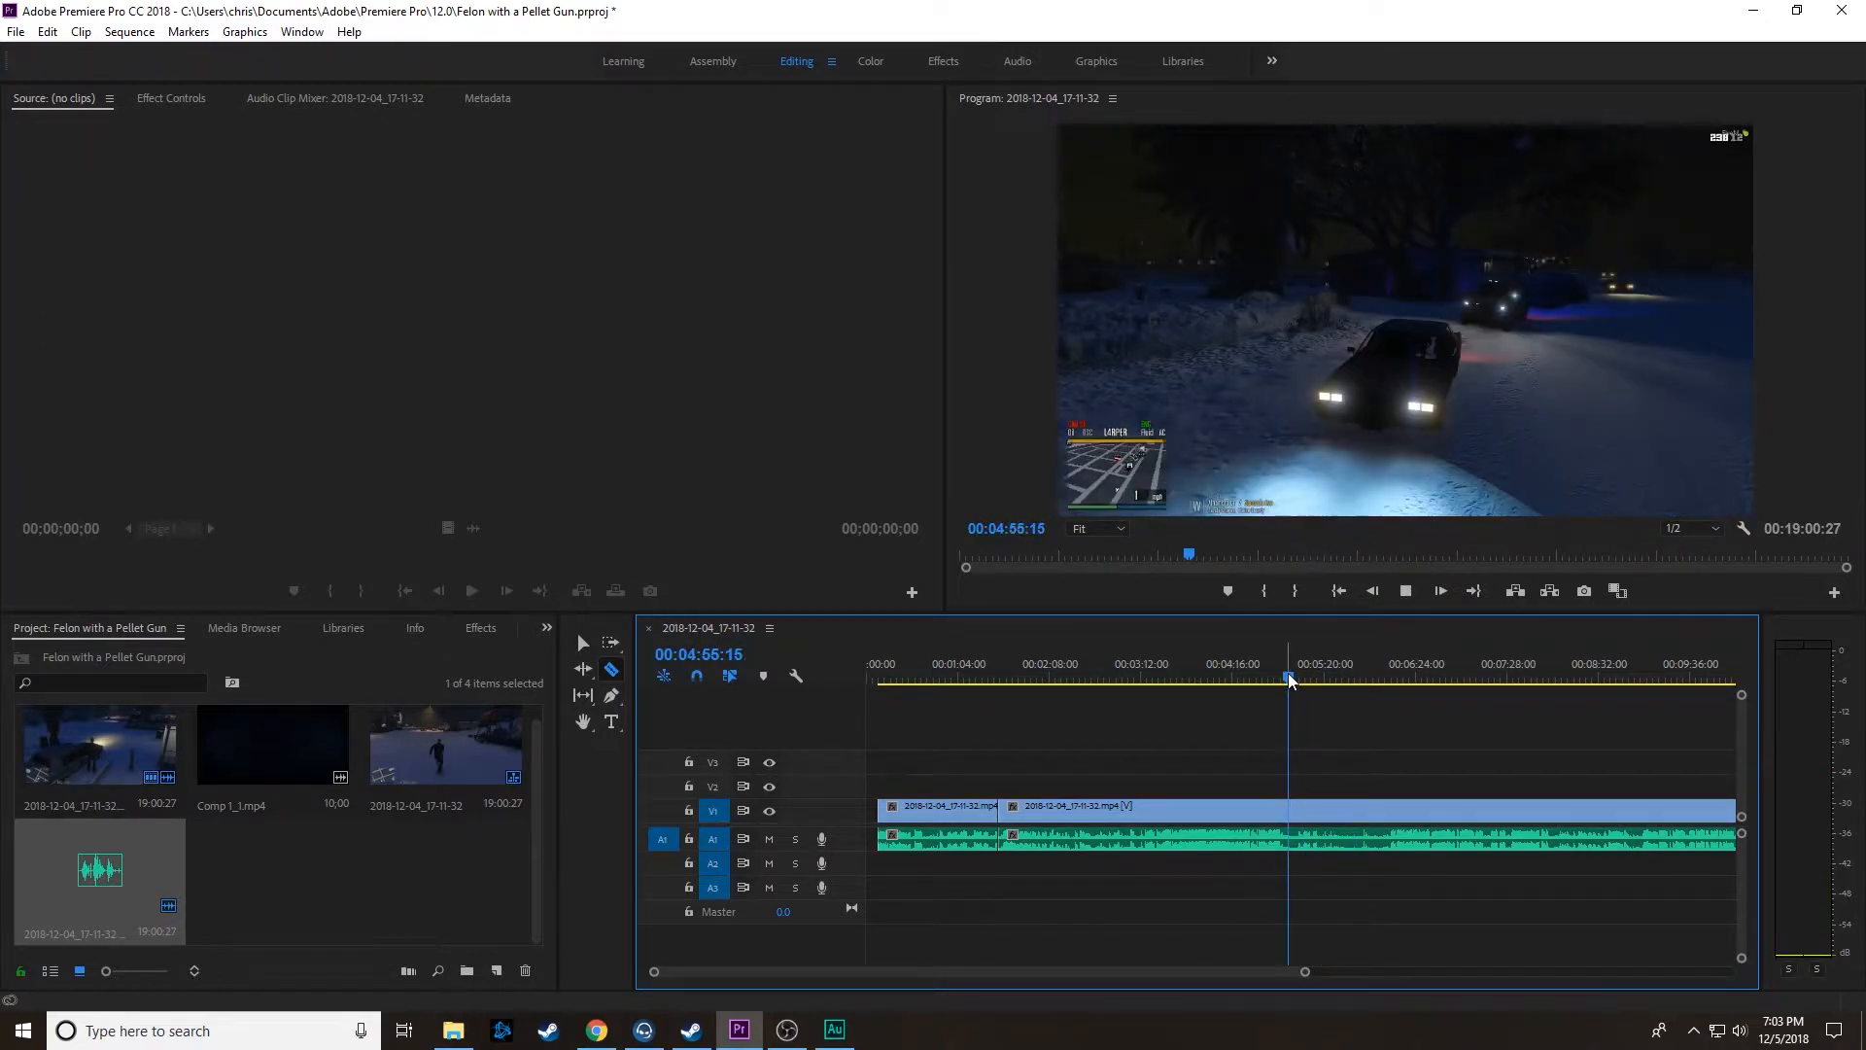
Step: Split the linked clips at 00:04:41:13 and delete the segment between 00:01:33:00 and that cut
drag(1289, 680, 1261, 678)
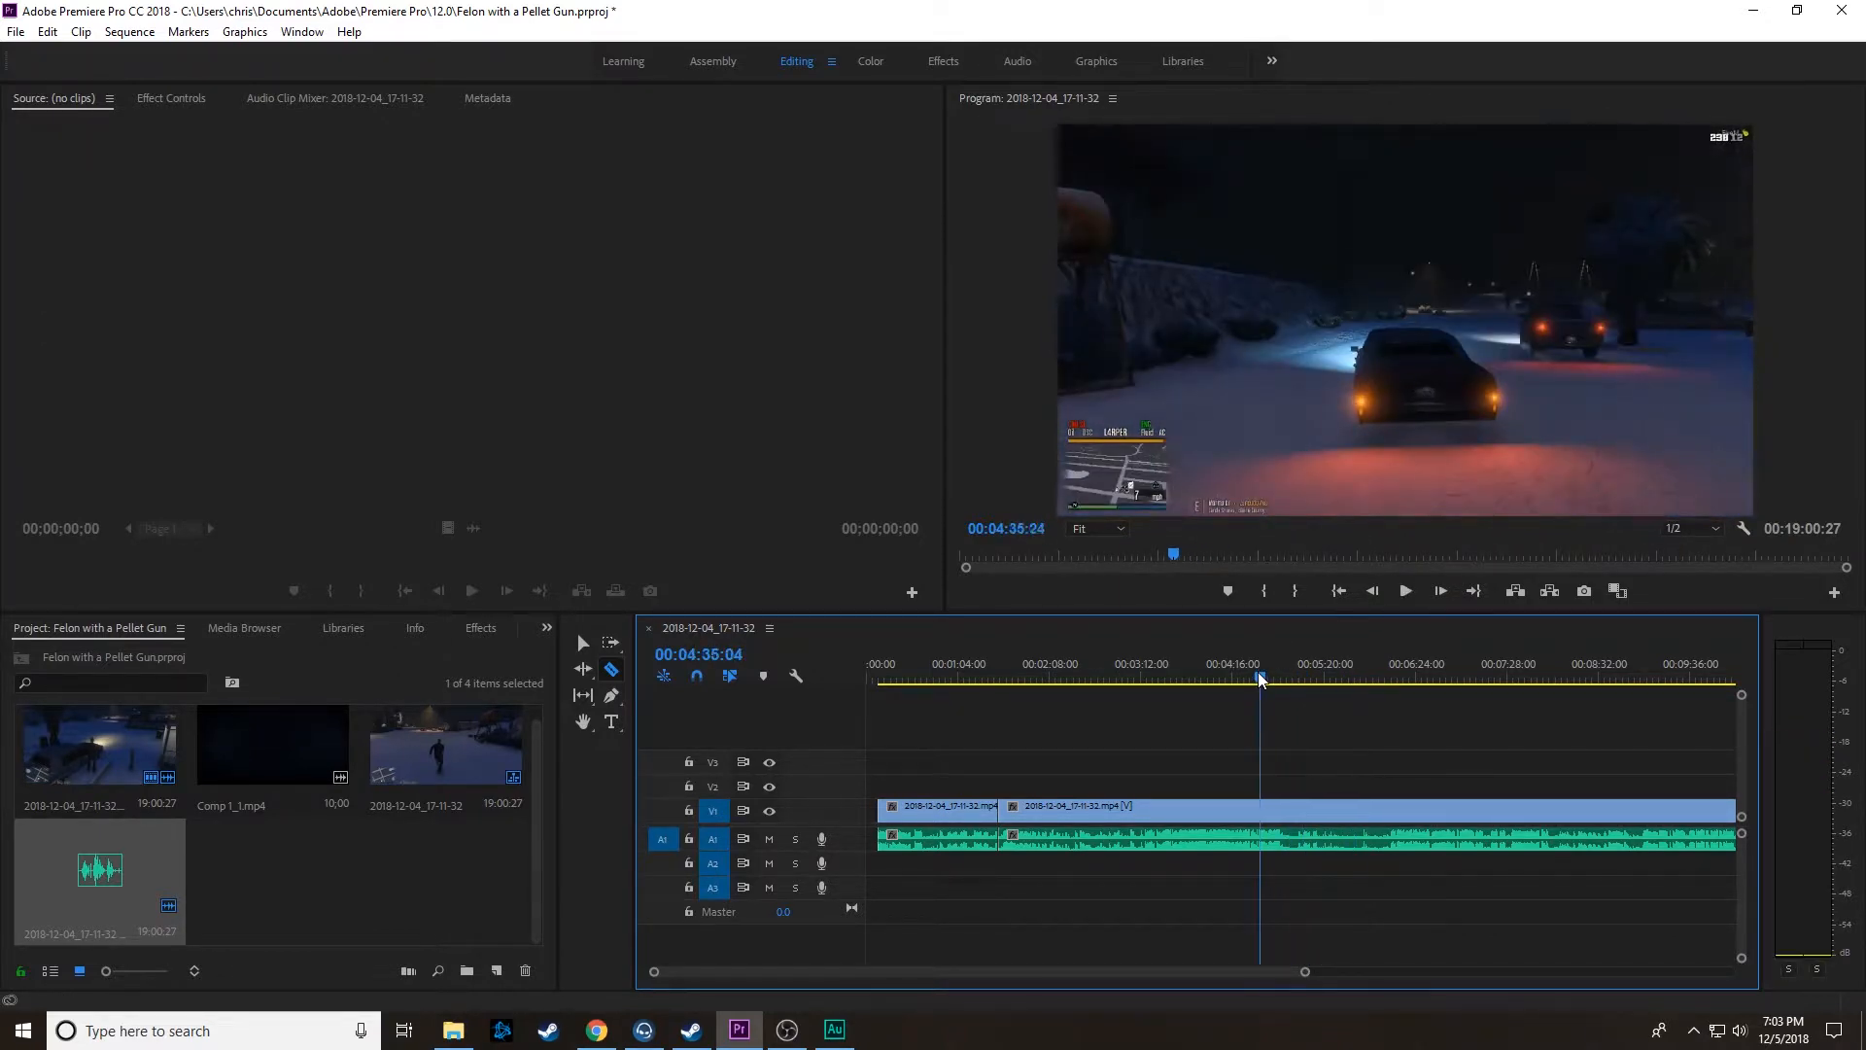
key(space)
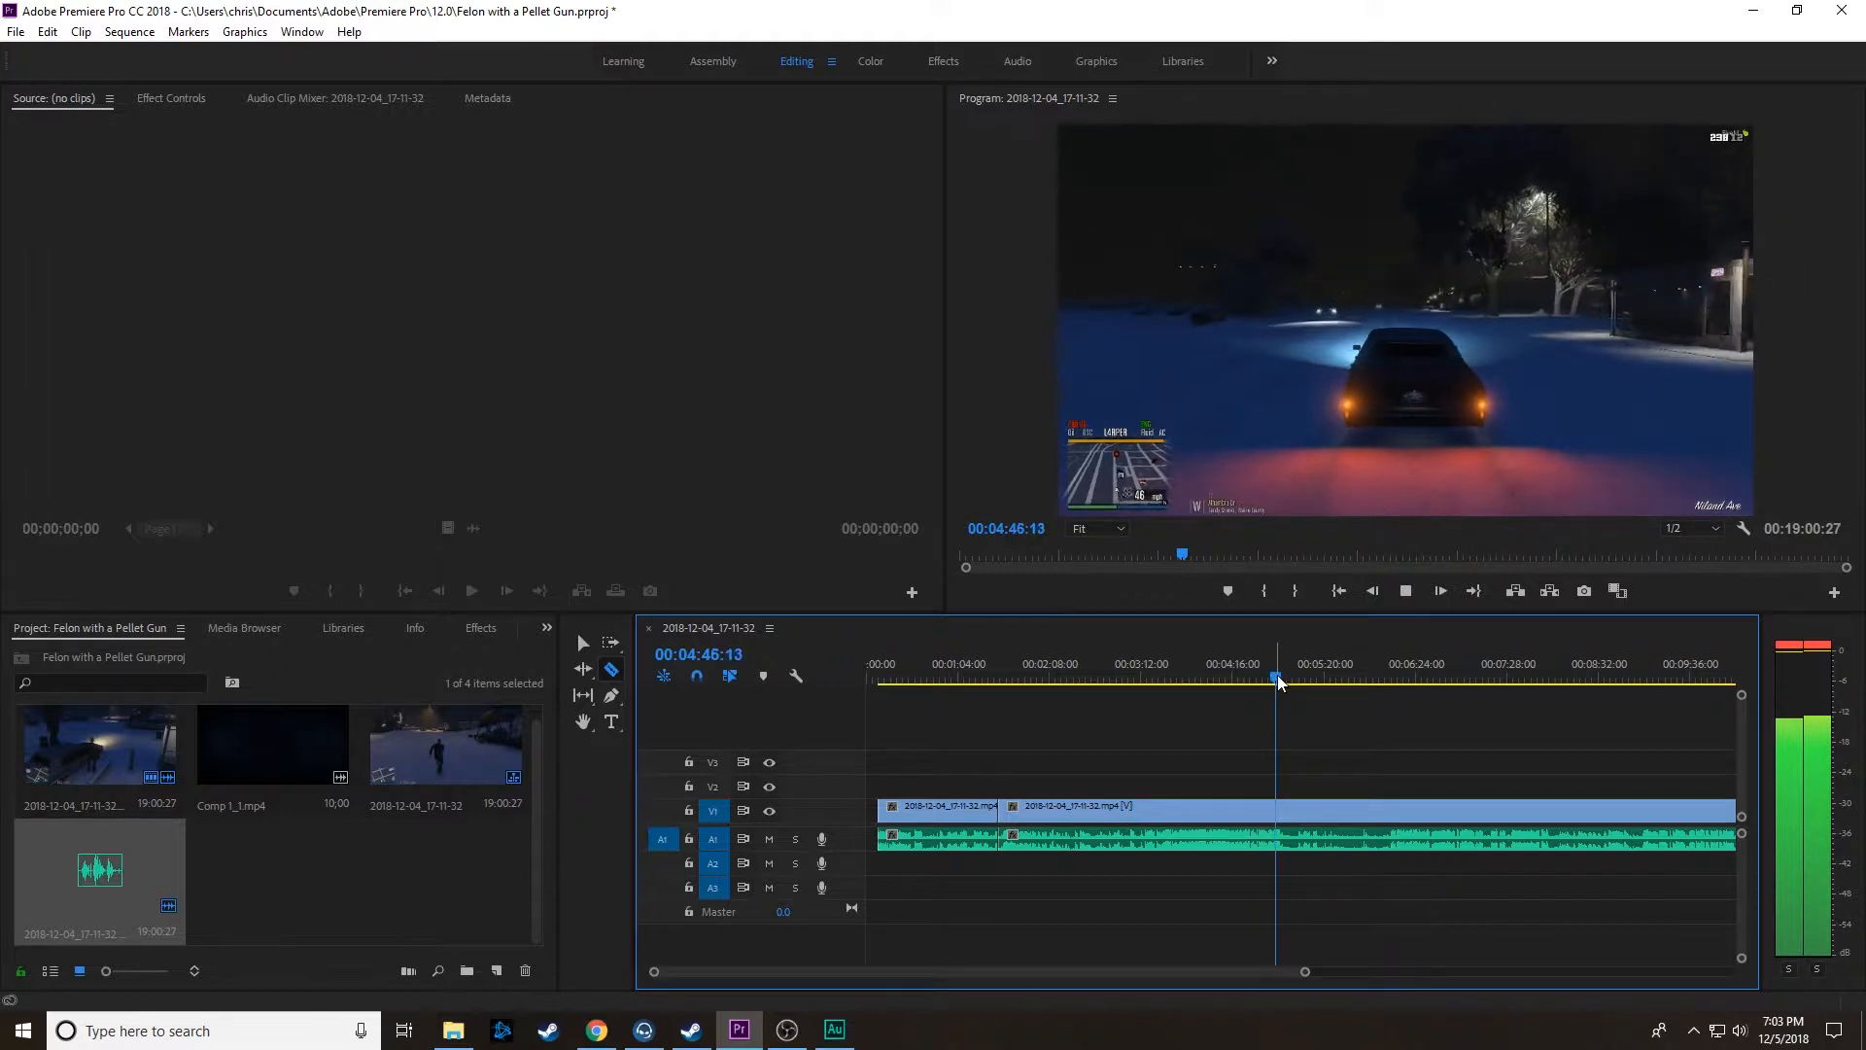
key(space)
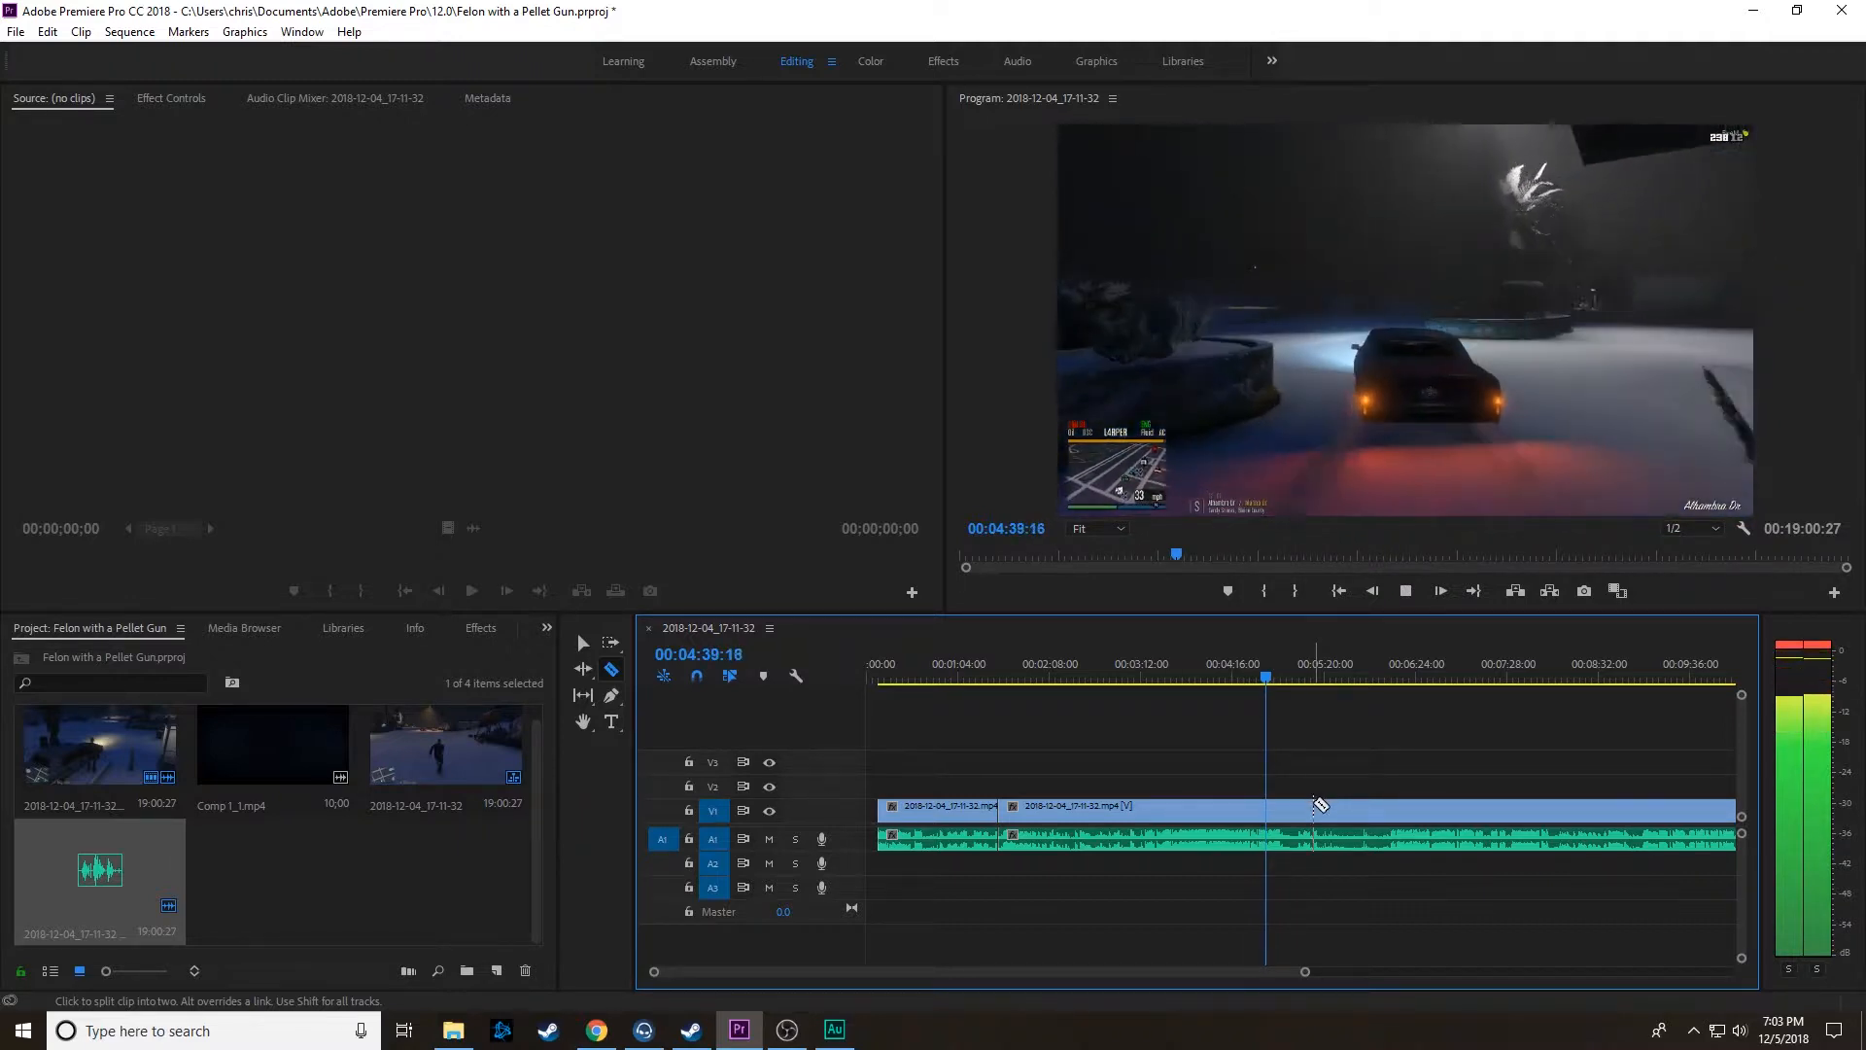
key(space)
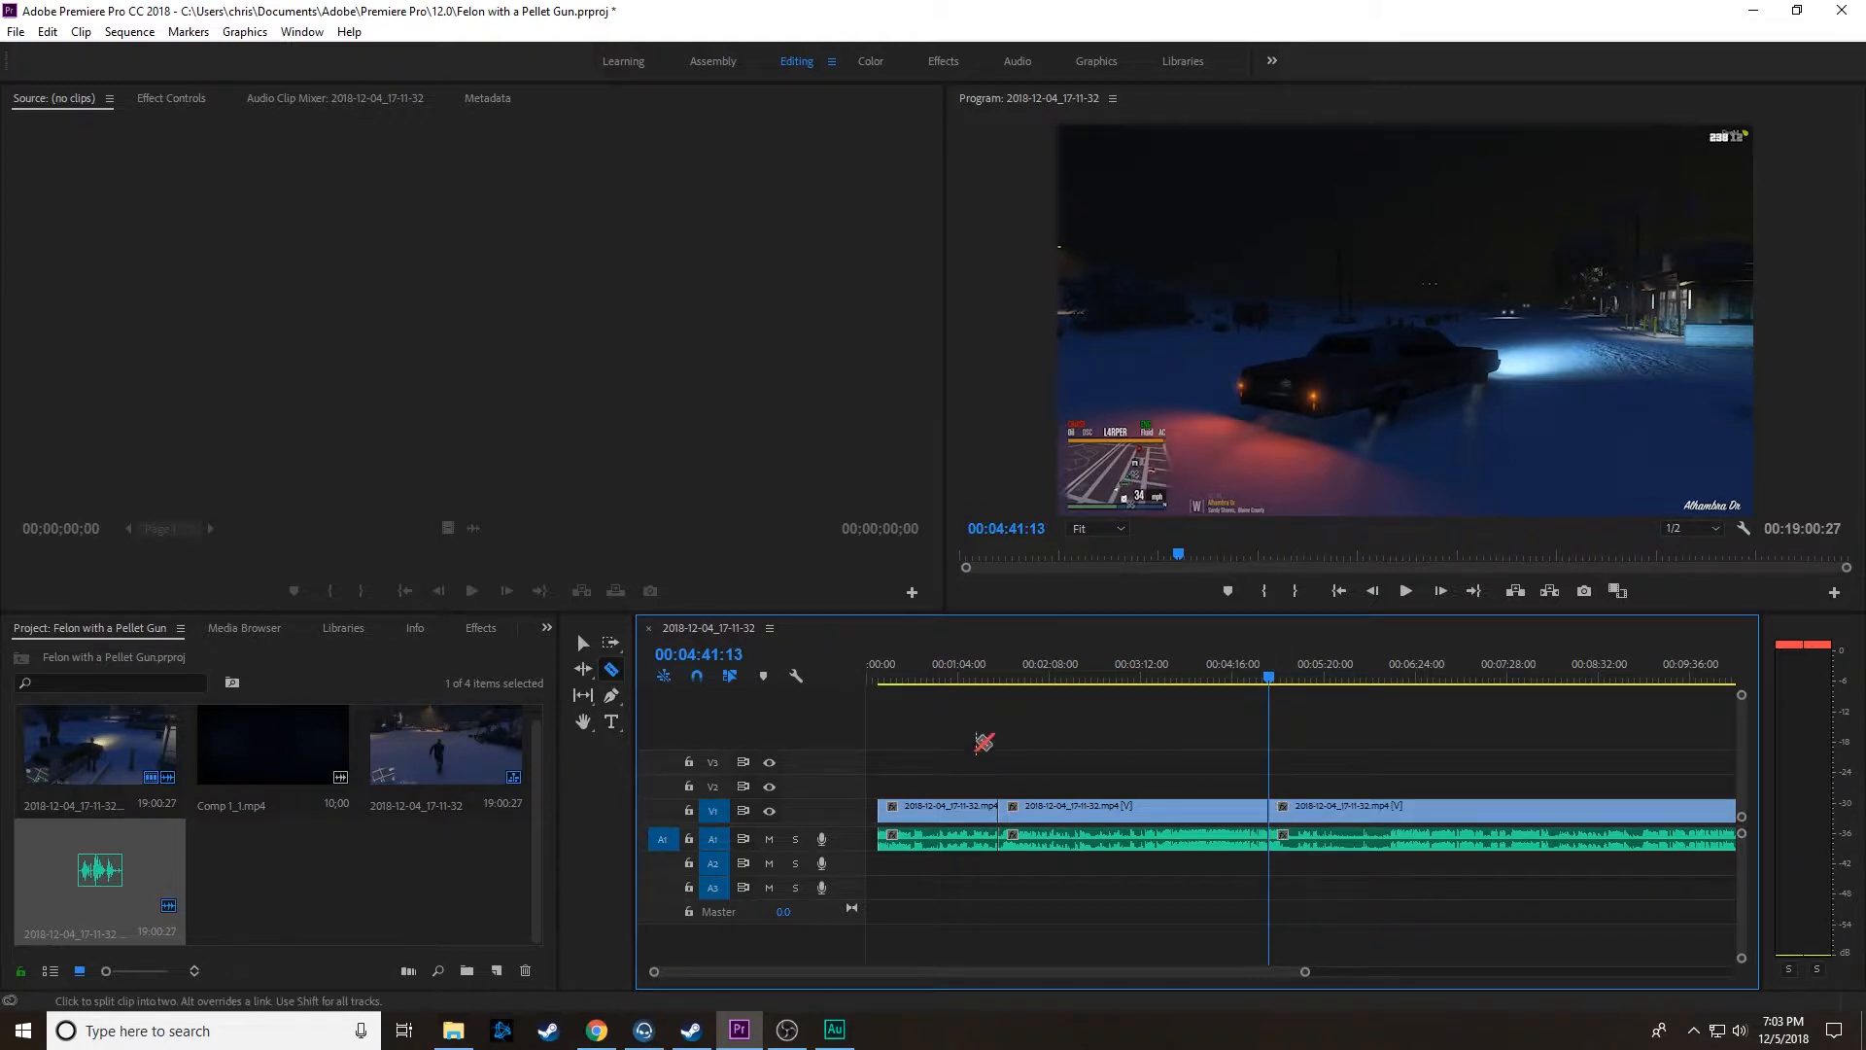
click(583, 642)
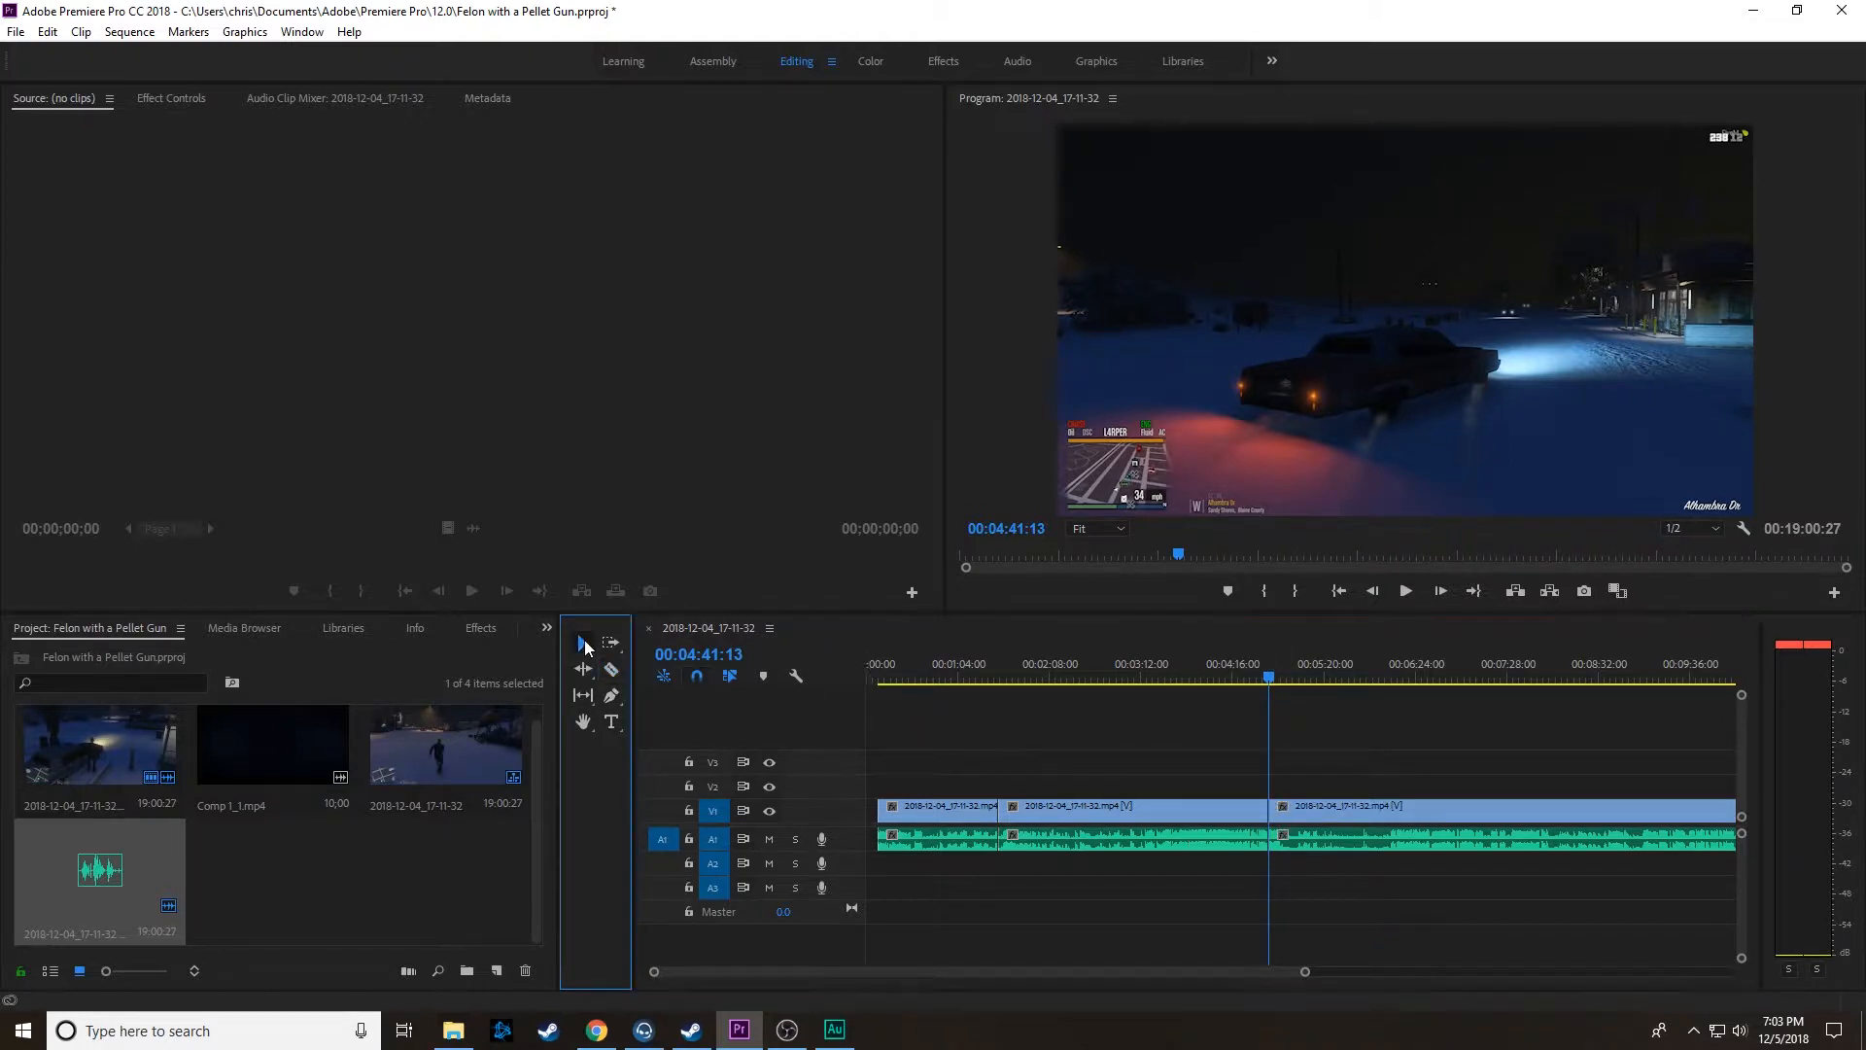
click(1088, 809)
key(Delete)
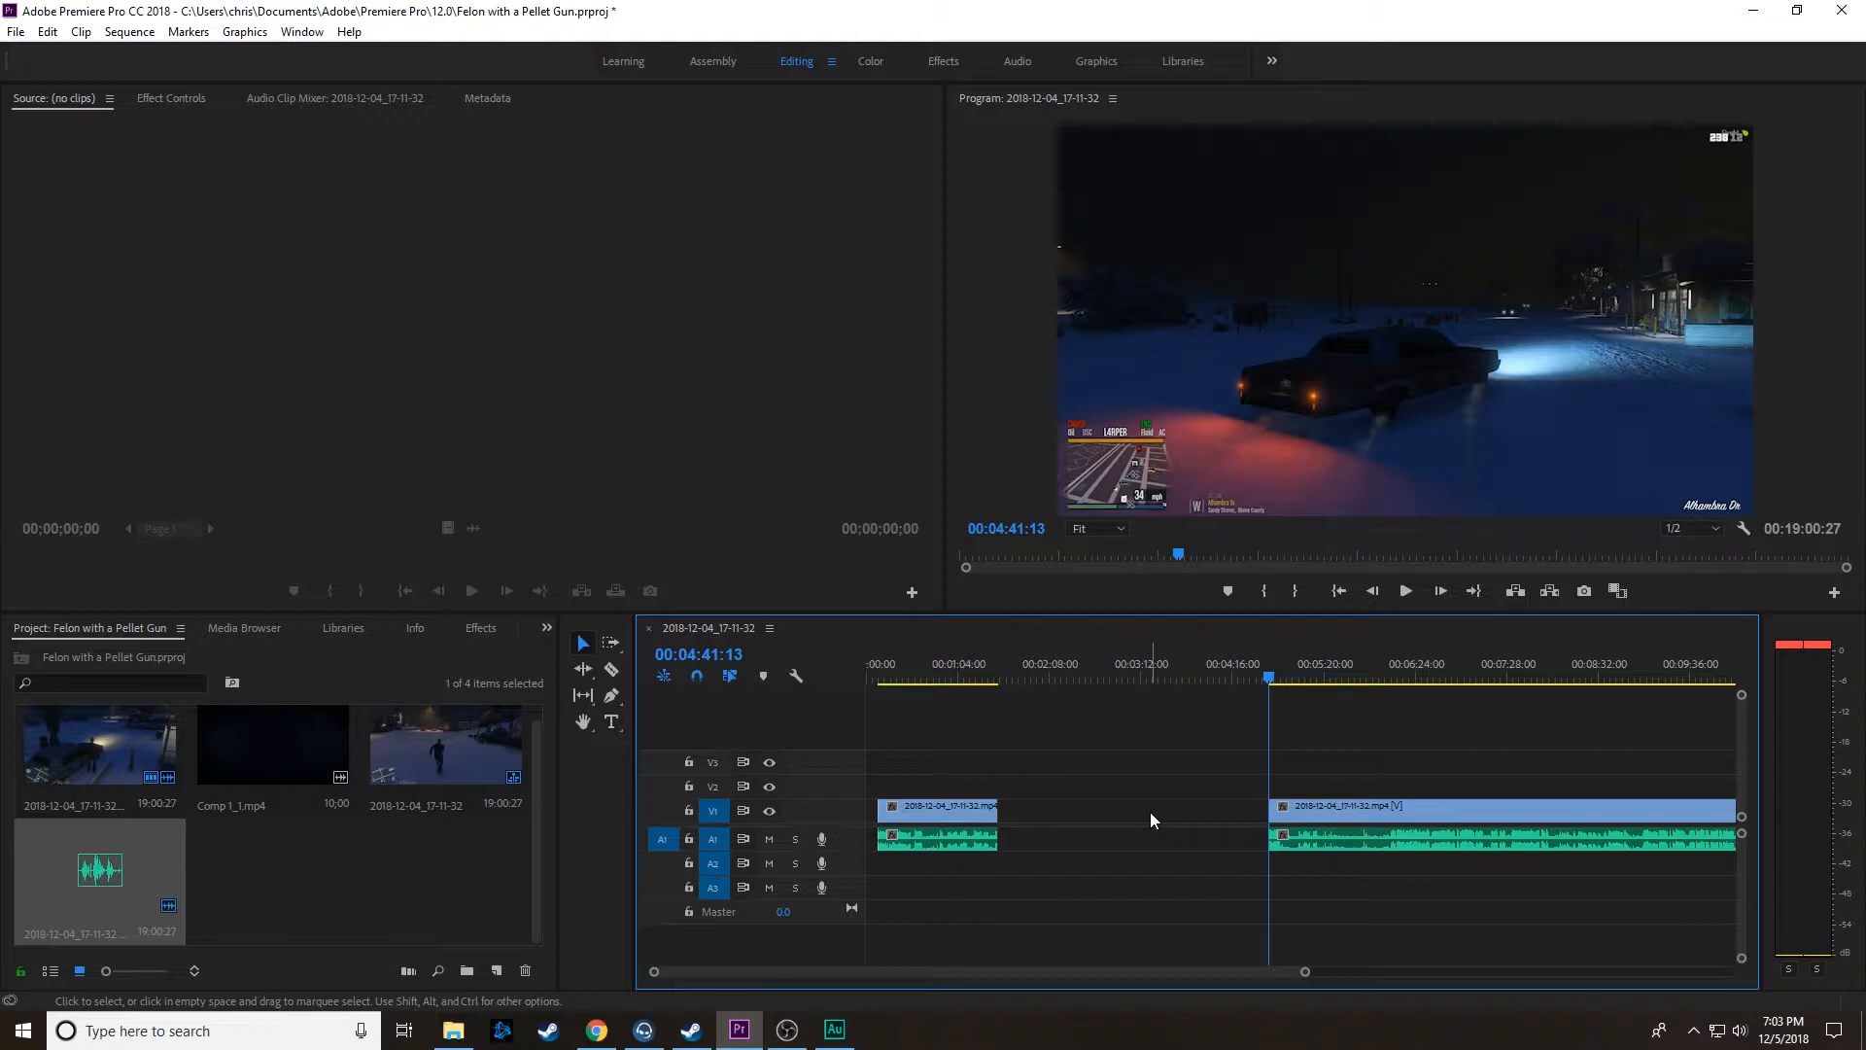
Step: Close the gap by moving the linked clips after it back against the first segment's end at 00:01:33:00
drag(1303, 971, 1153, 966)
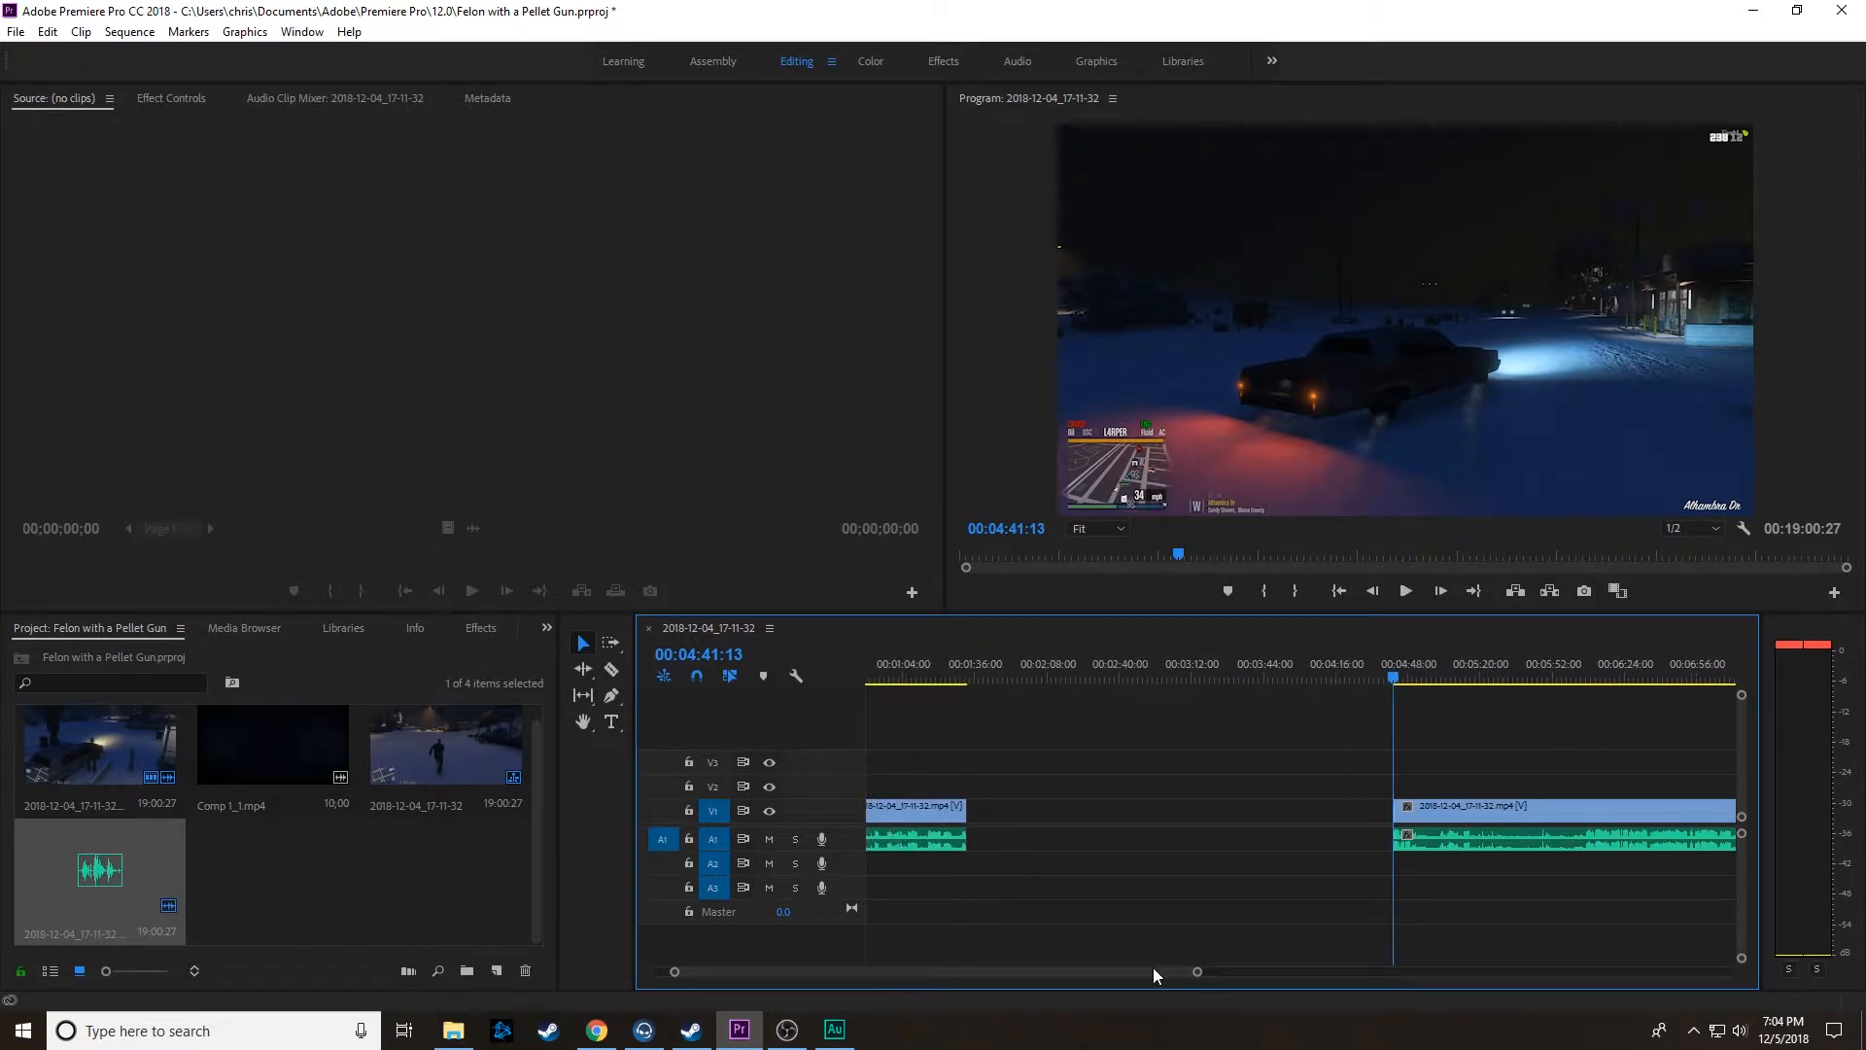
drag(1481, 805, 1223, 824)
drag(1108, 824, 1063, 813)
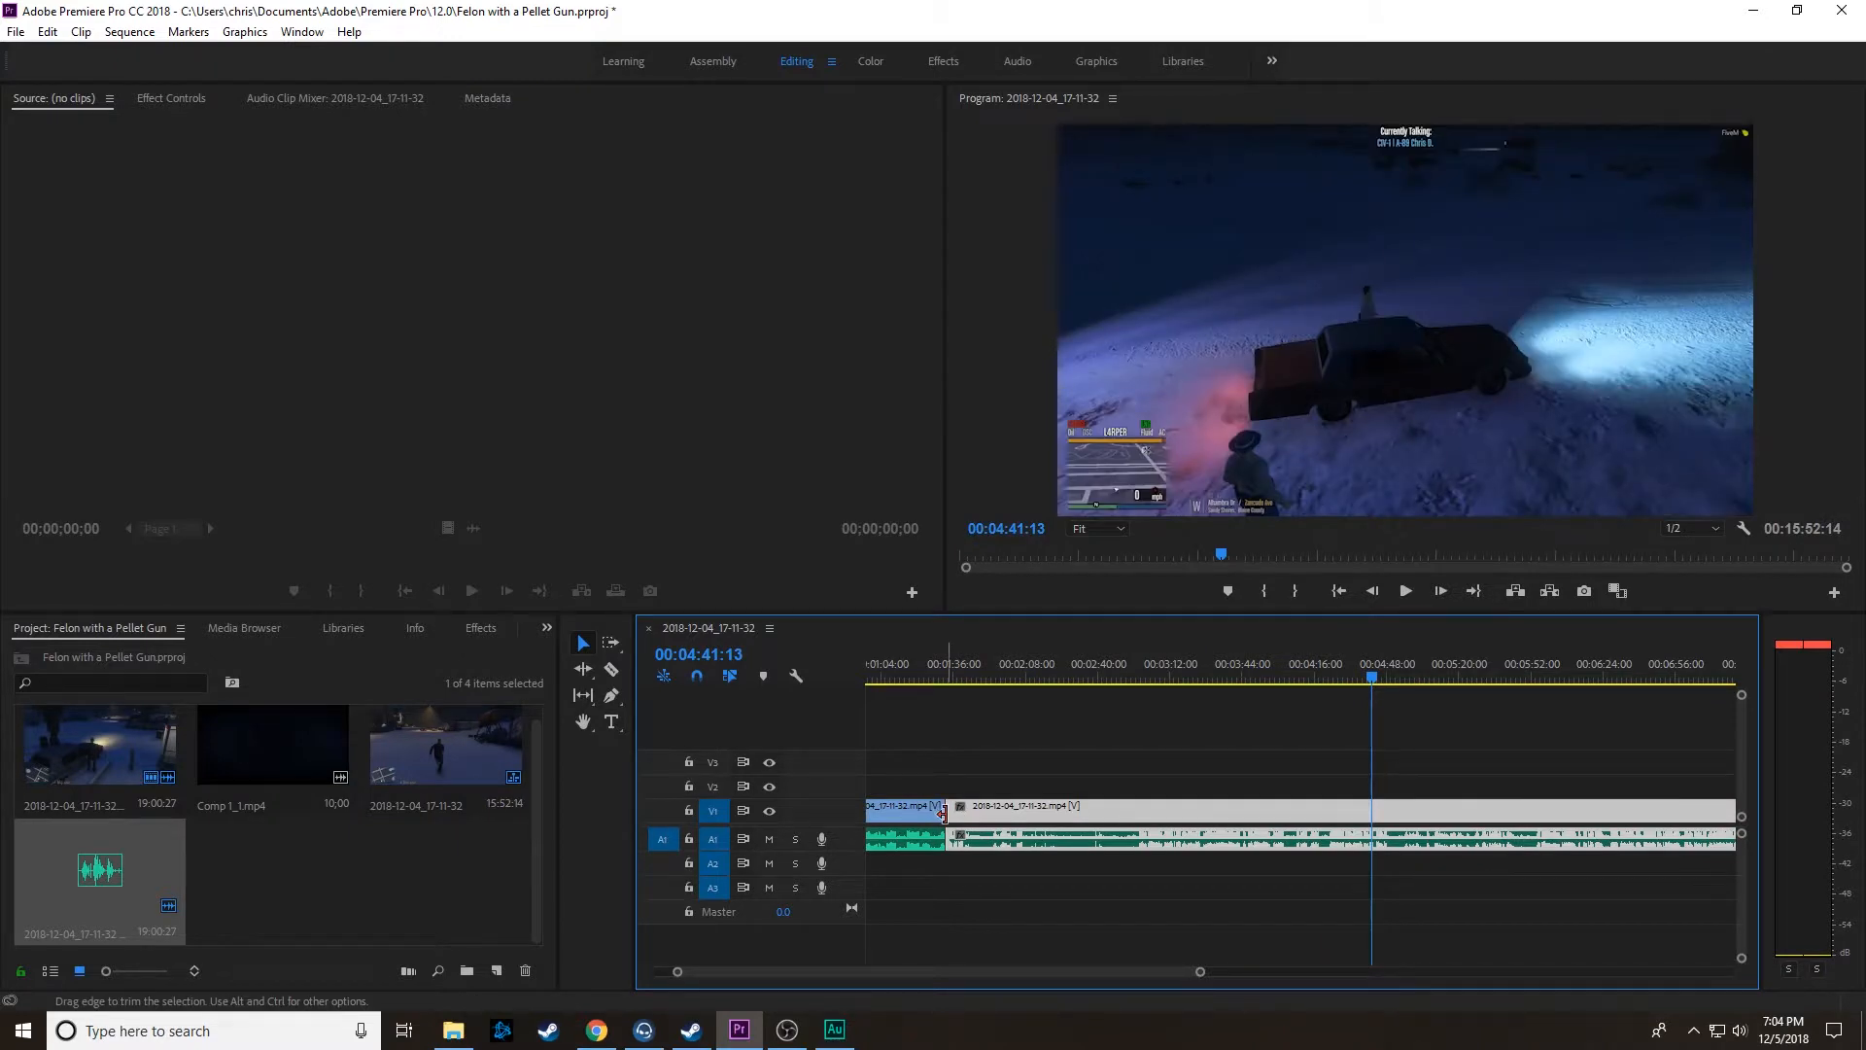
Step: Apply the default transitions at the edit point between the two joined segments near 00:01:33:00
drag(1202, 974, 1071, 972)
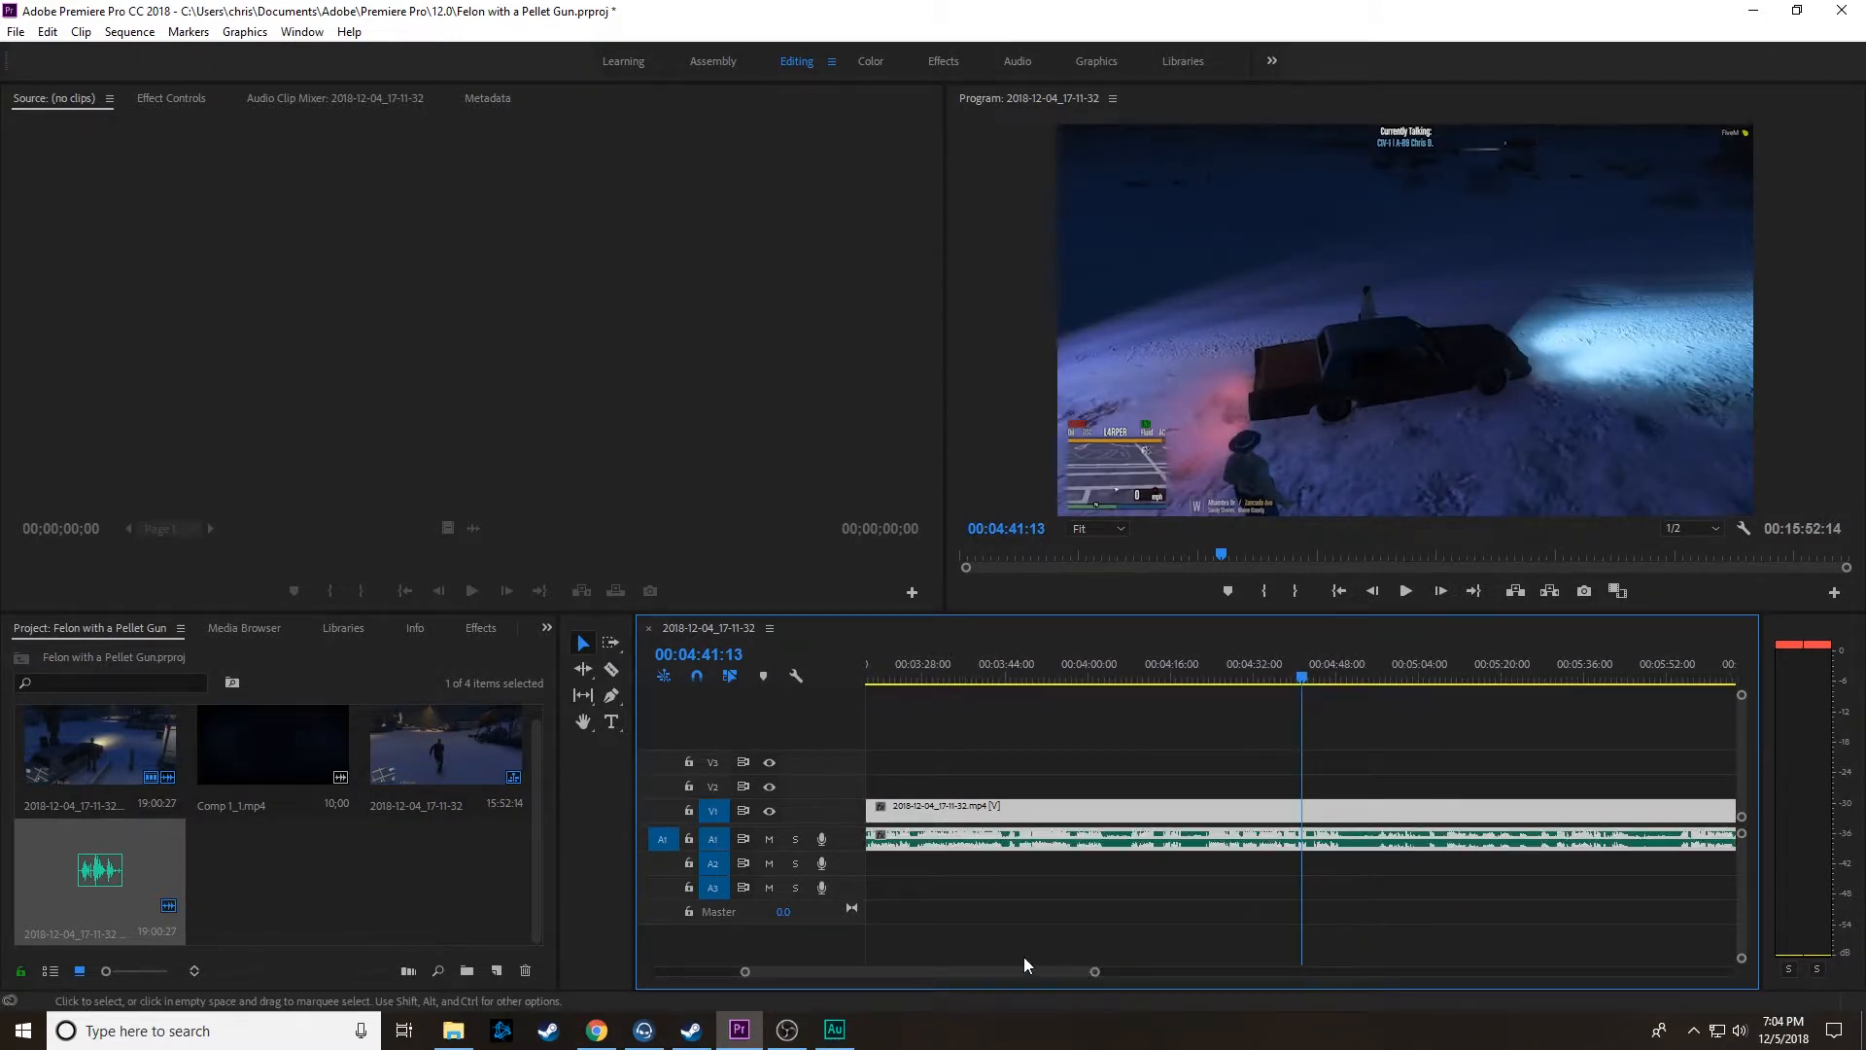
scroll(956, 909, up, 5)
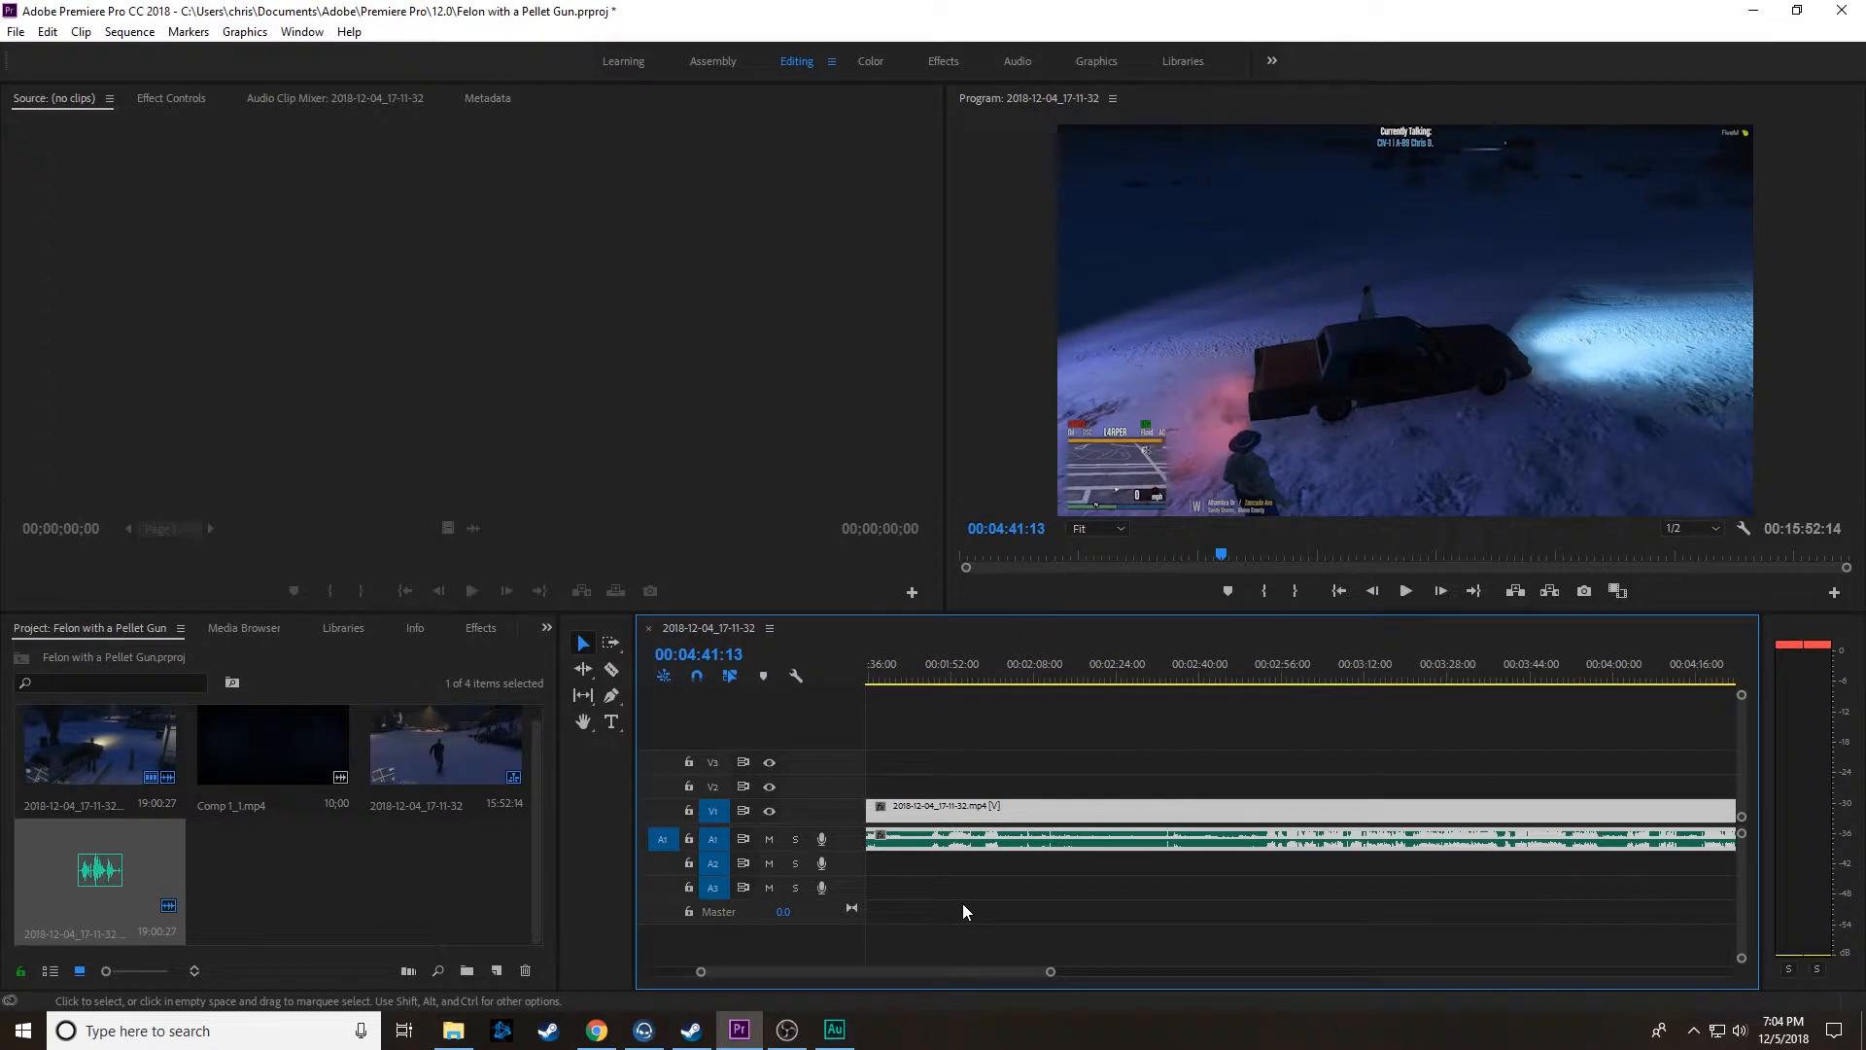
drag(987, 810, 993, 807)
right_click(995, 808)
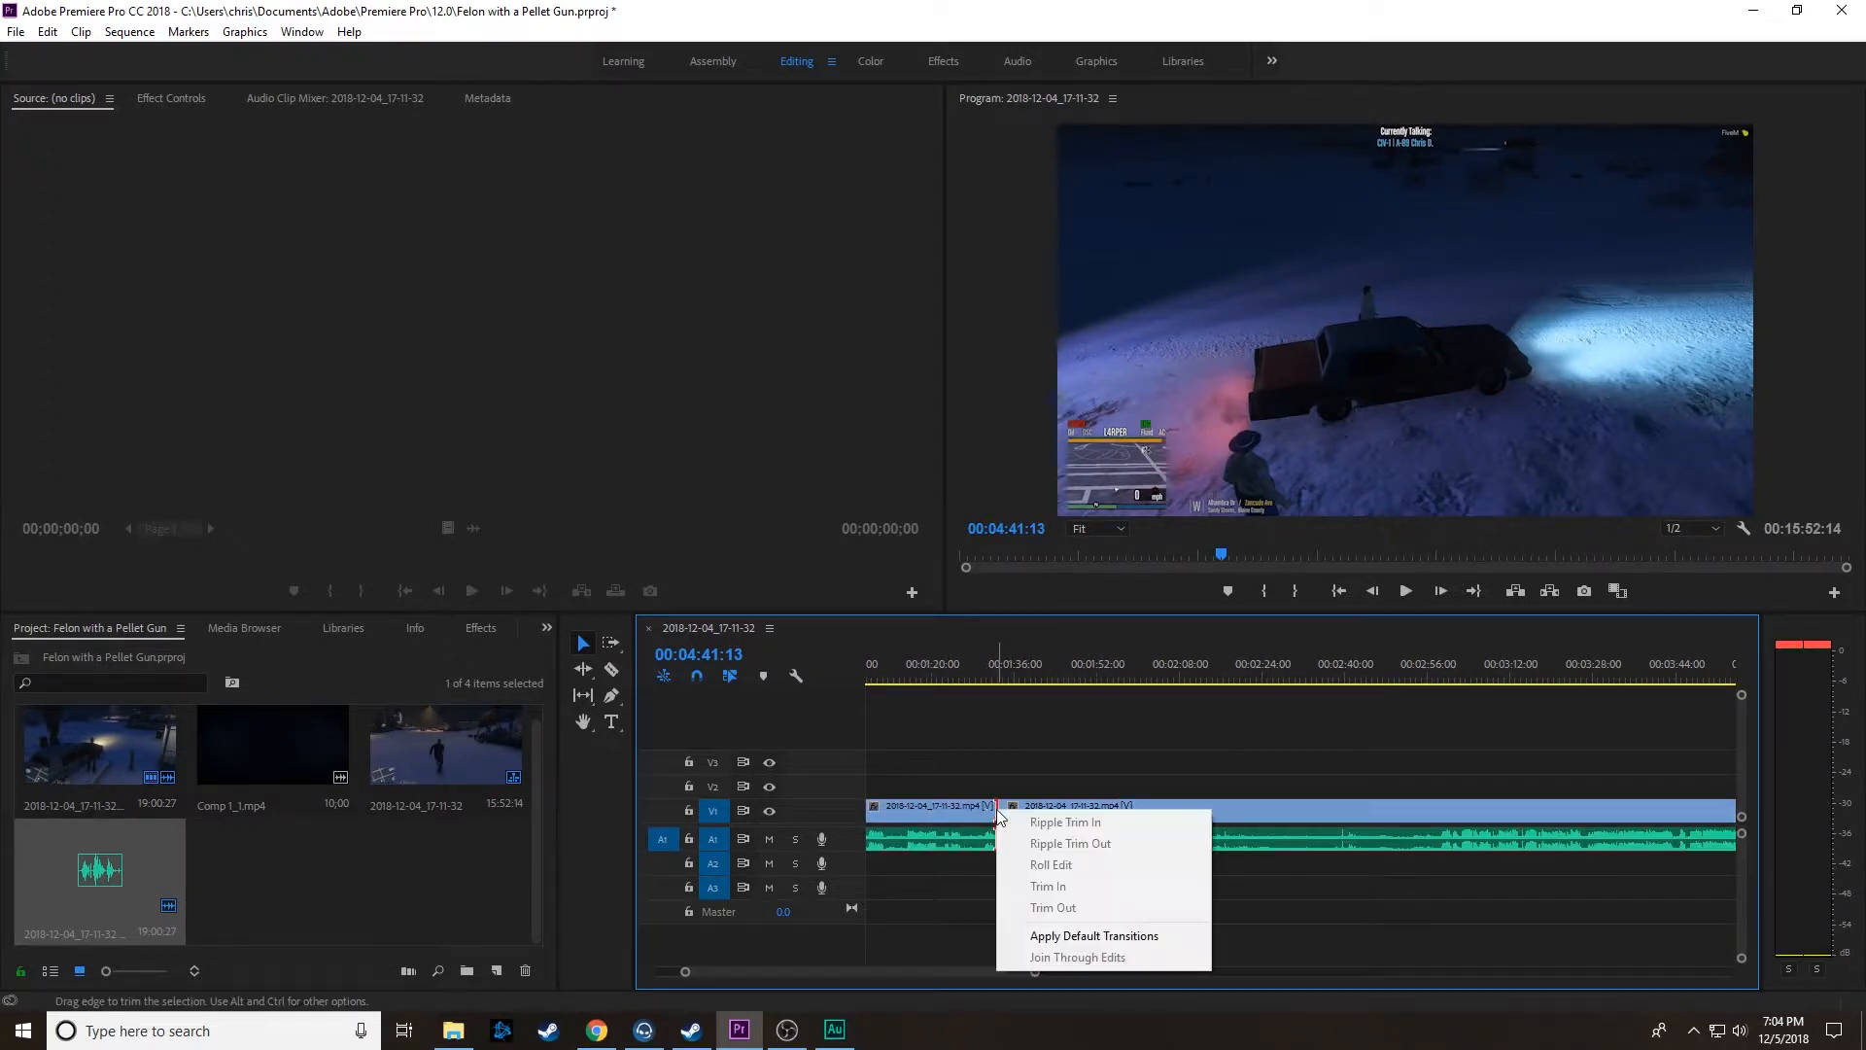
click(1045, 937)
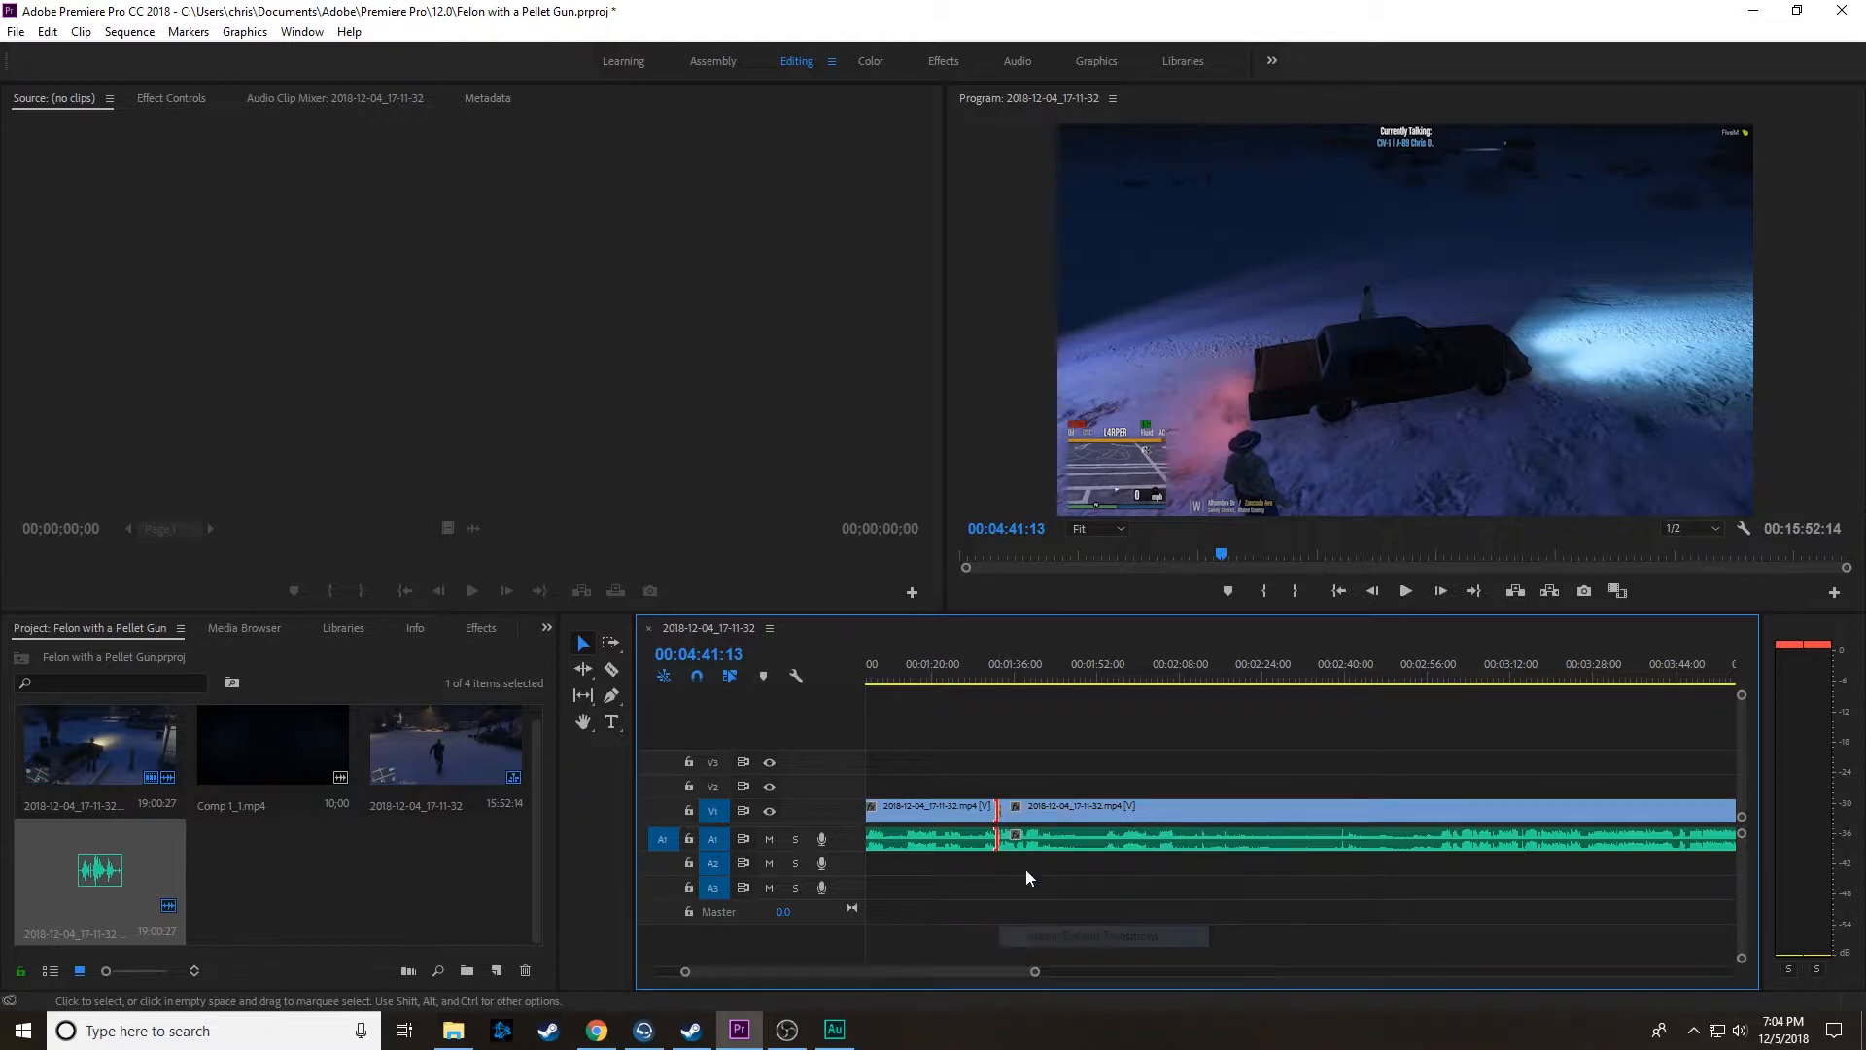
Step: Play the sequence from about 00:01:26 across the joined edit point to 00:01:44:21 to check the cut
click(969, 682)
key(space)
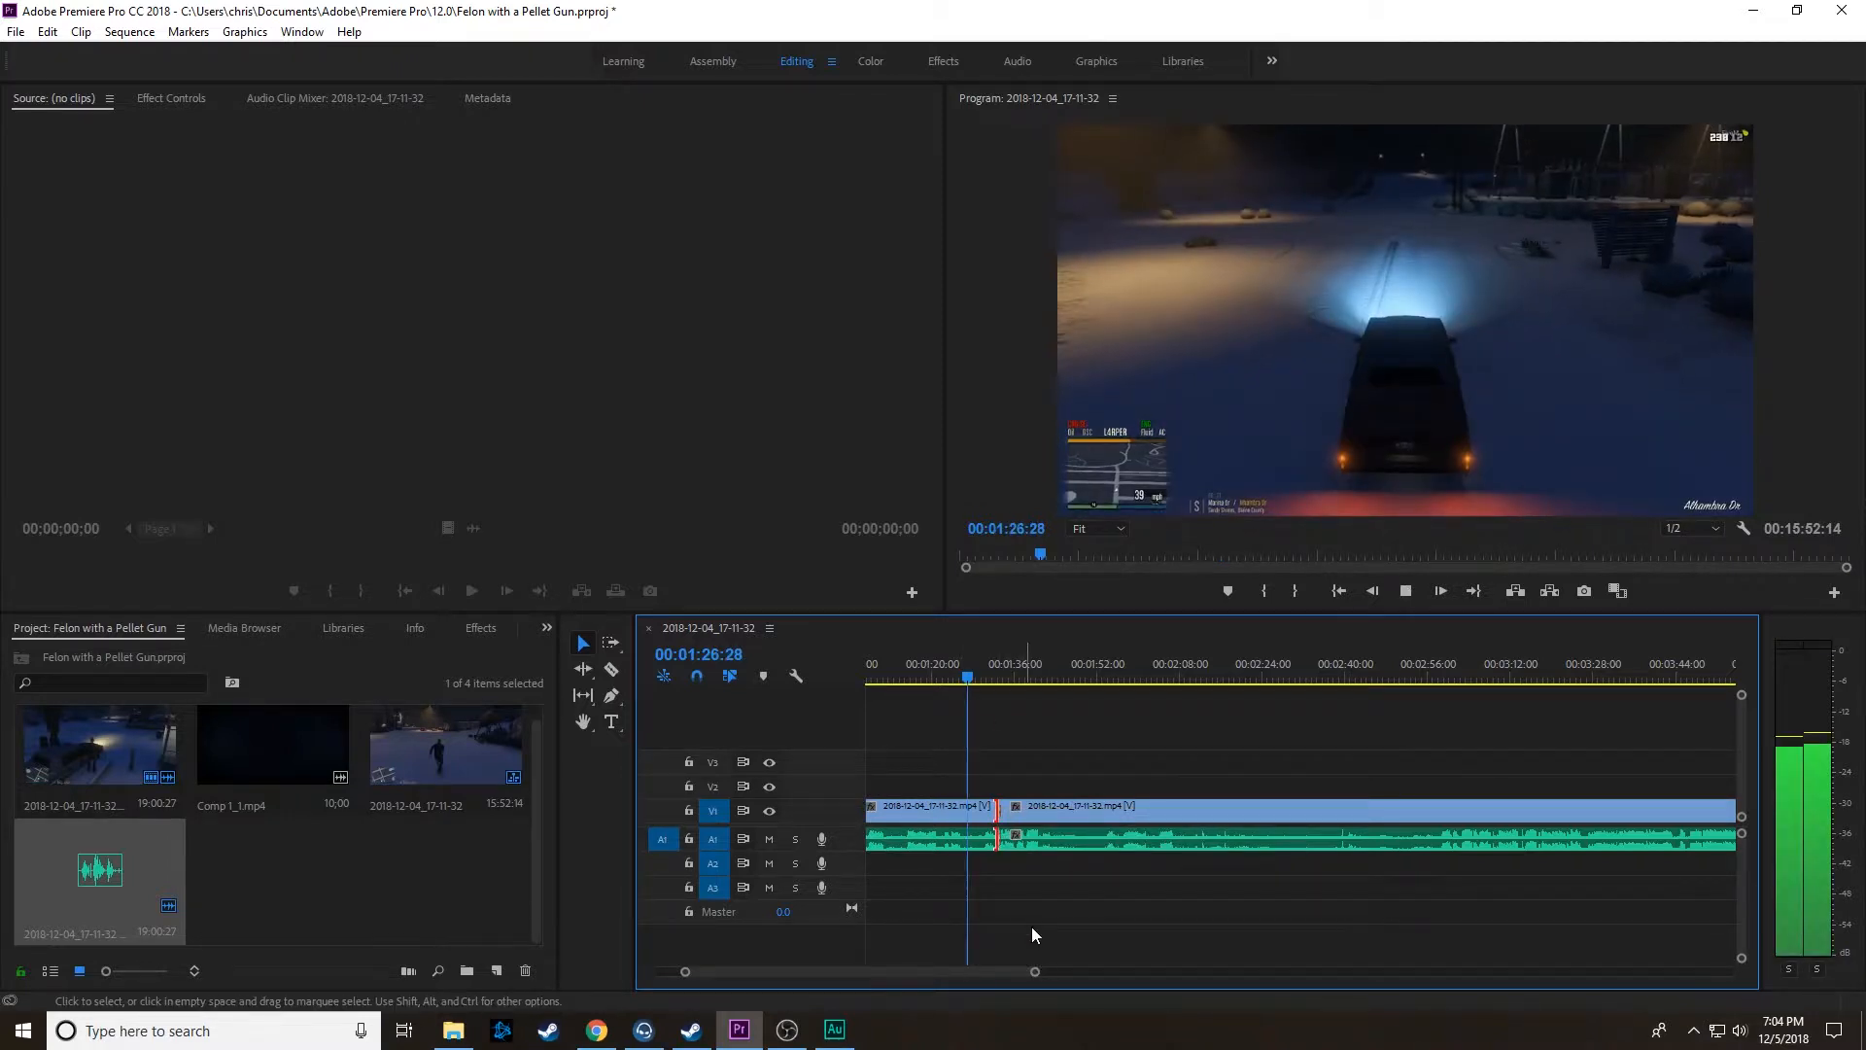
drag(1042, 982, 1155, 972)
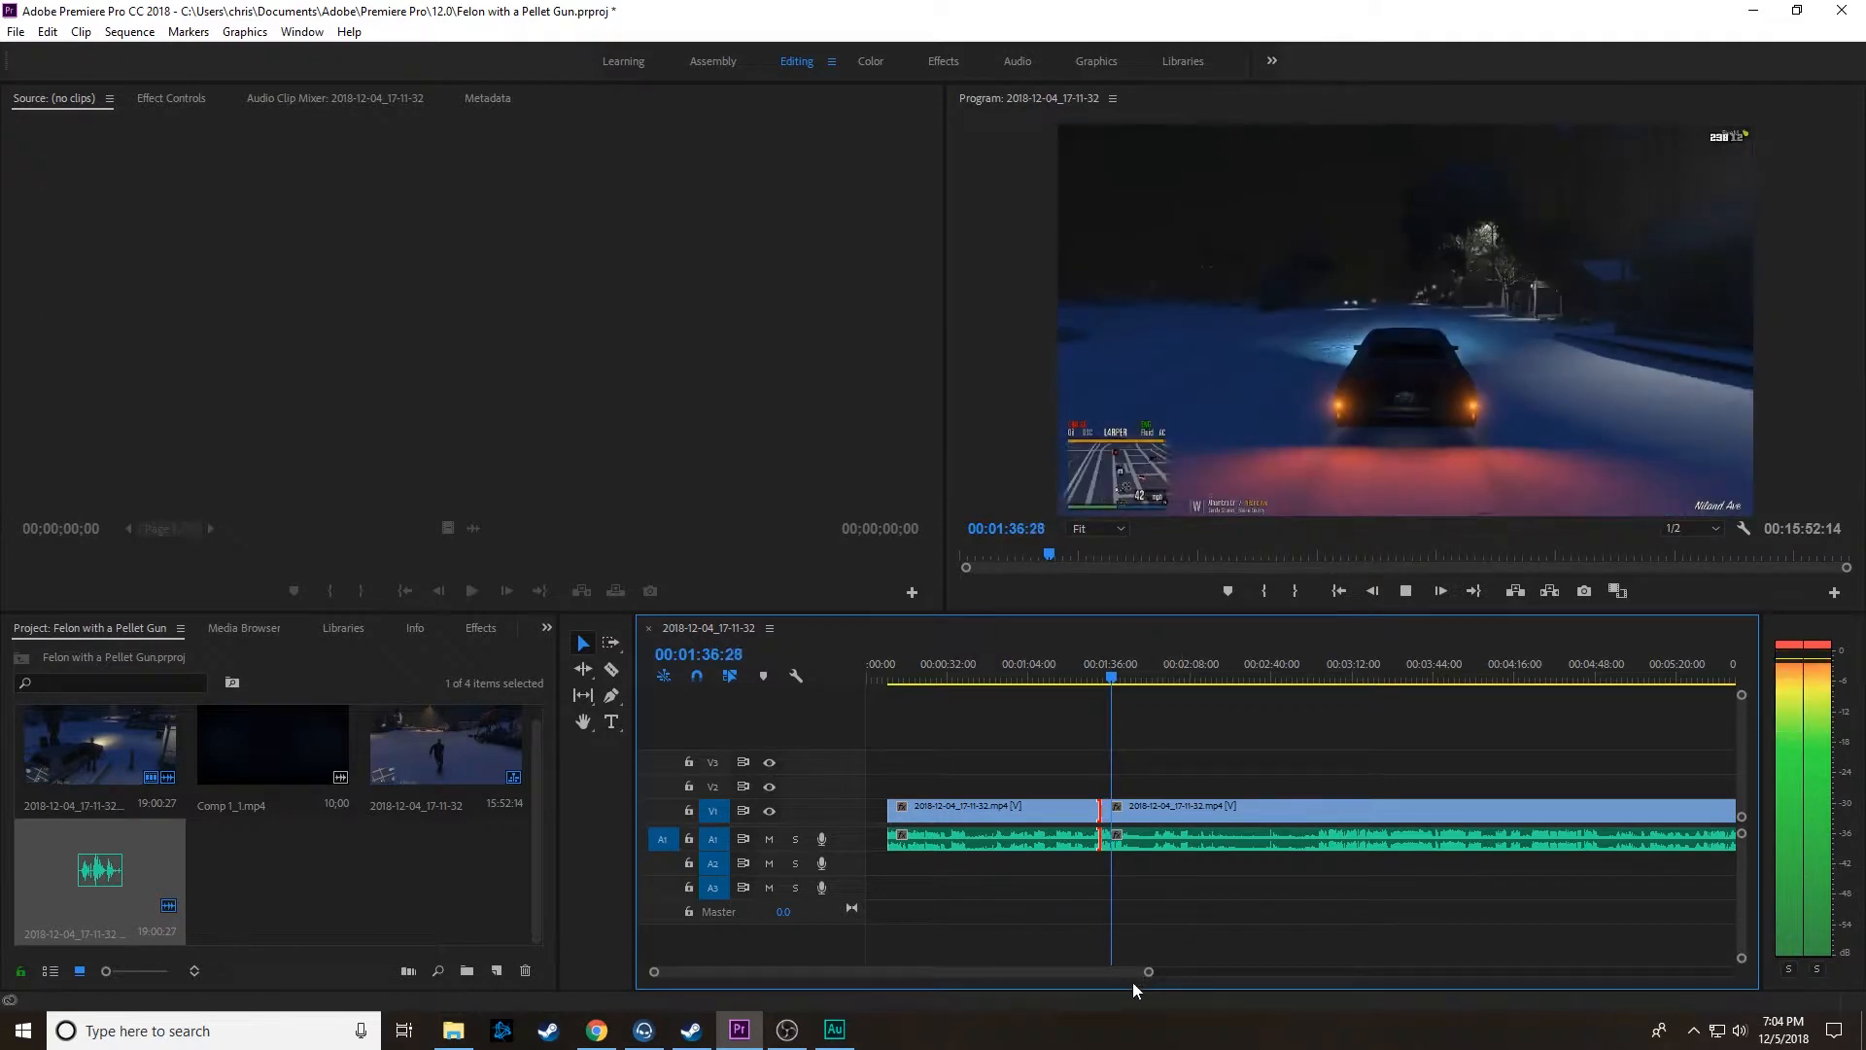
mouse_move(1152, 971)
mouse_down()
mouse_move(1269, 991)
mouse_move(1217, 999)
mouse_move(1117, 966)
mouse_up()
scroll(1051, 916, down, 2)
scroll(1052, 912, down, 1)
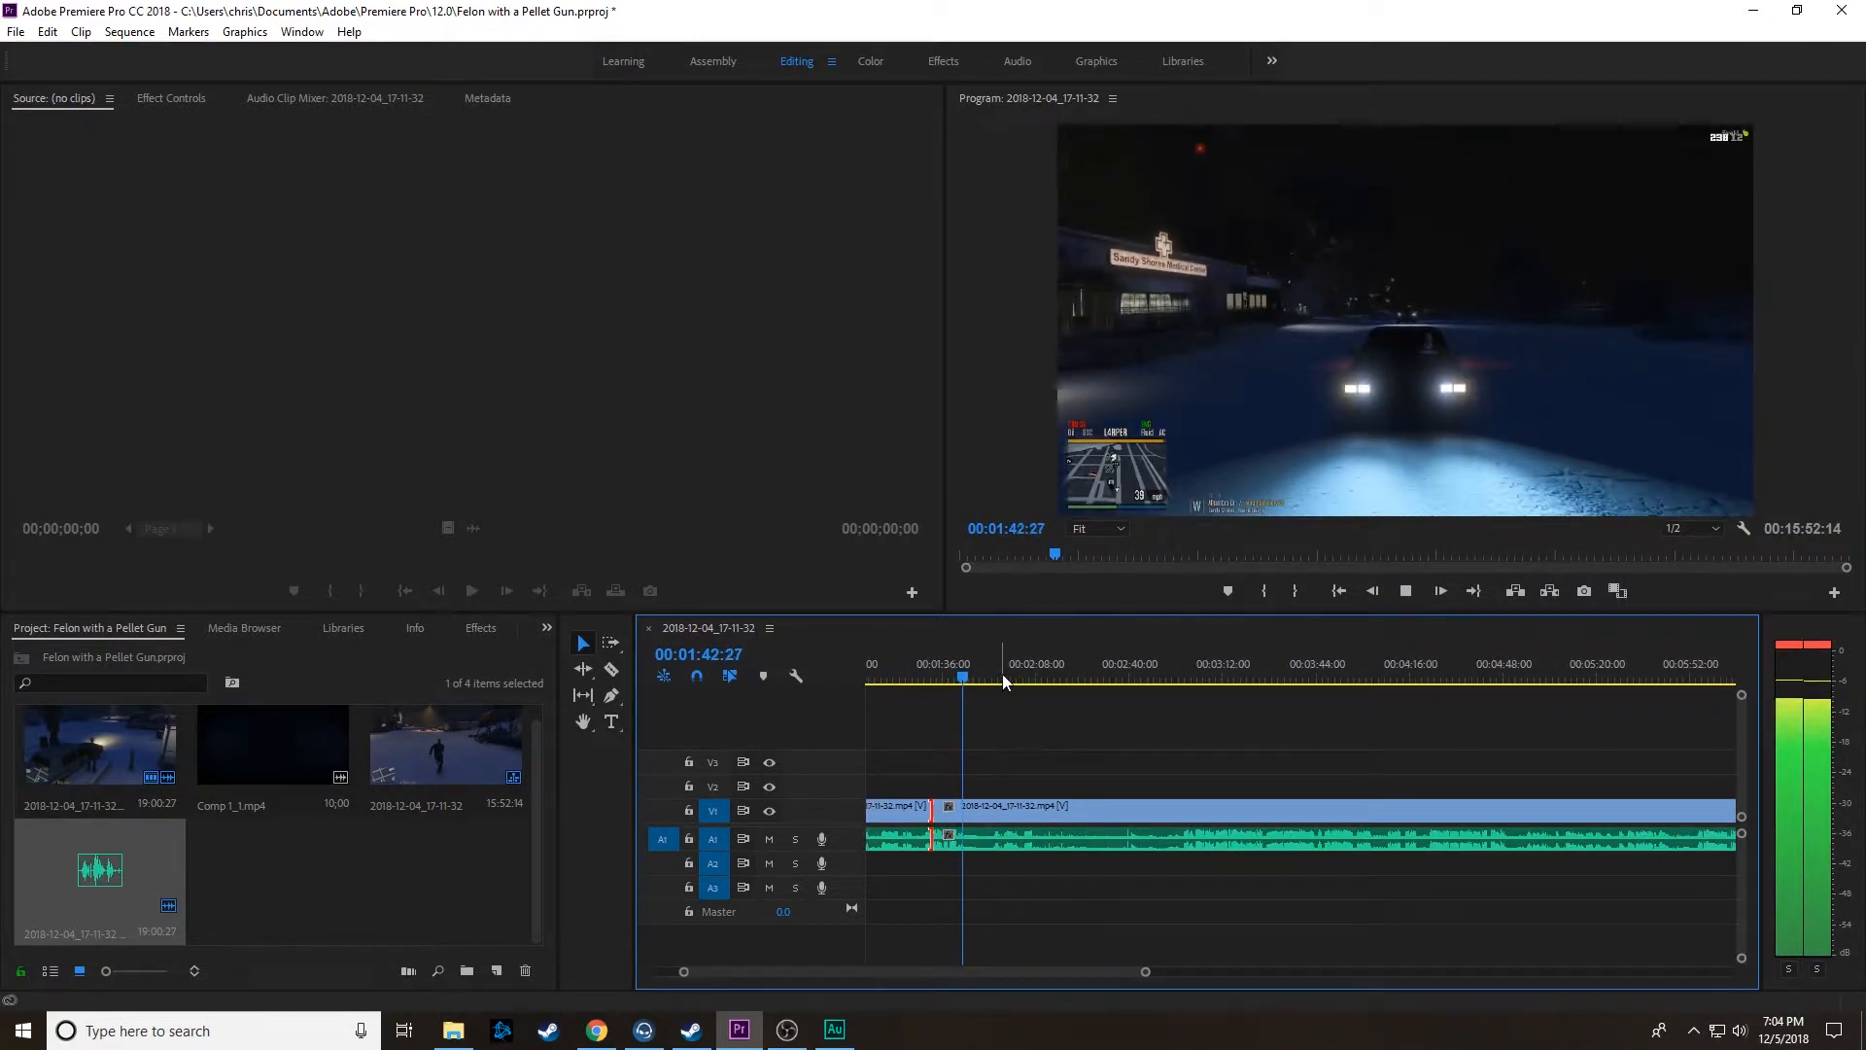
key(space)
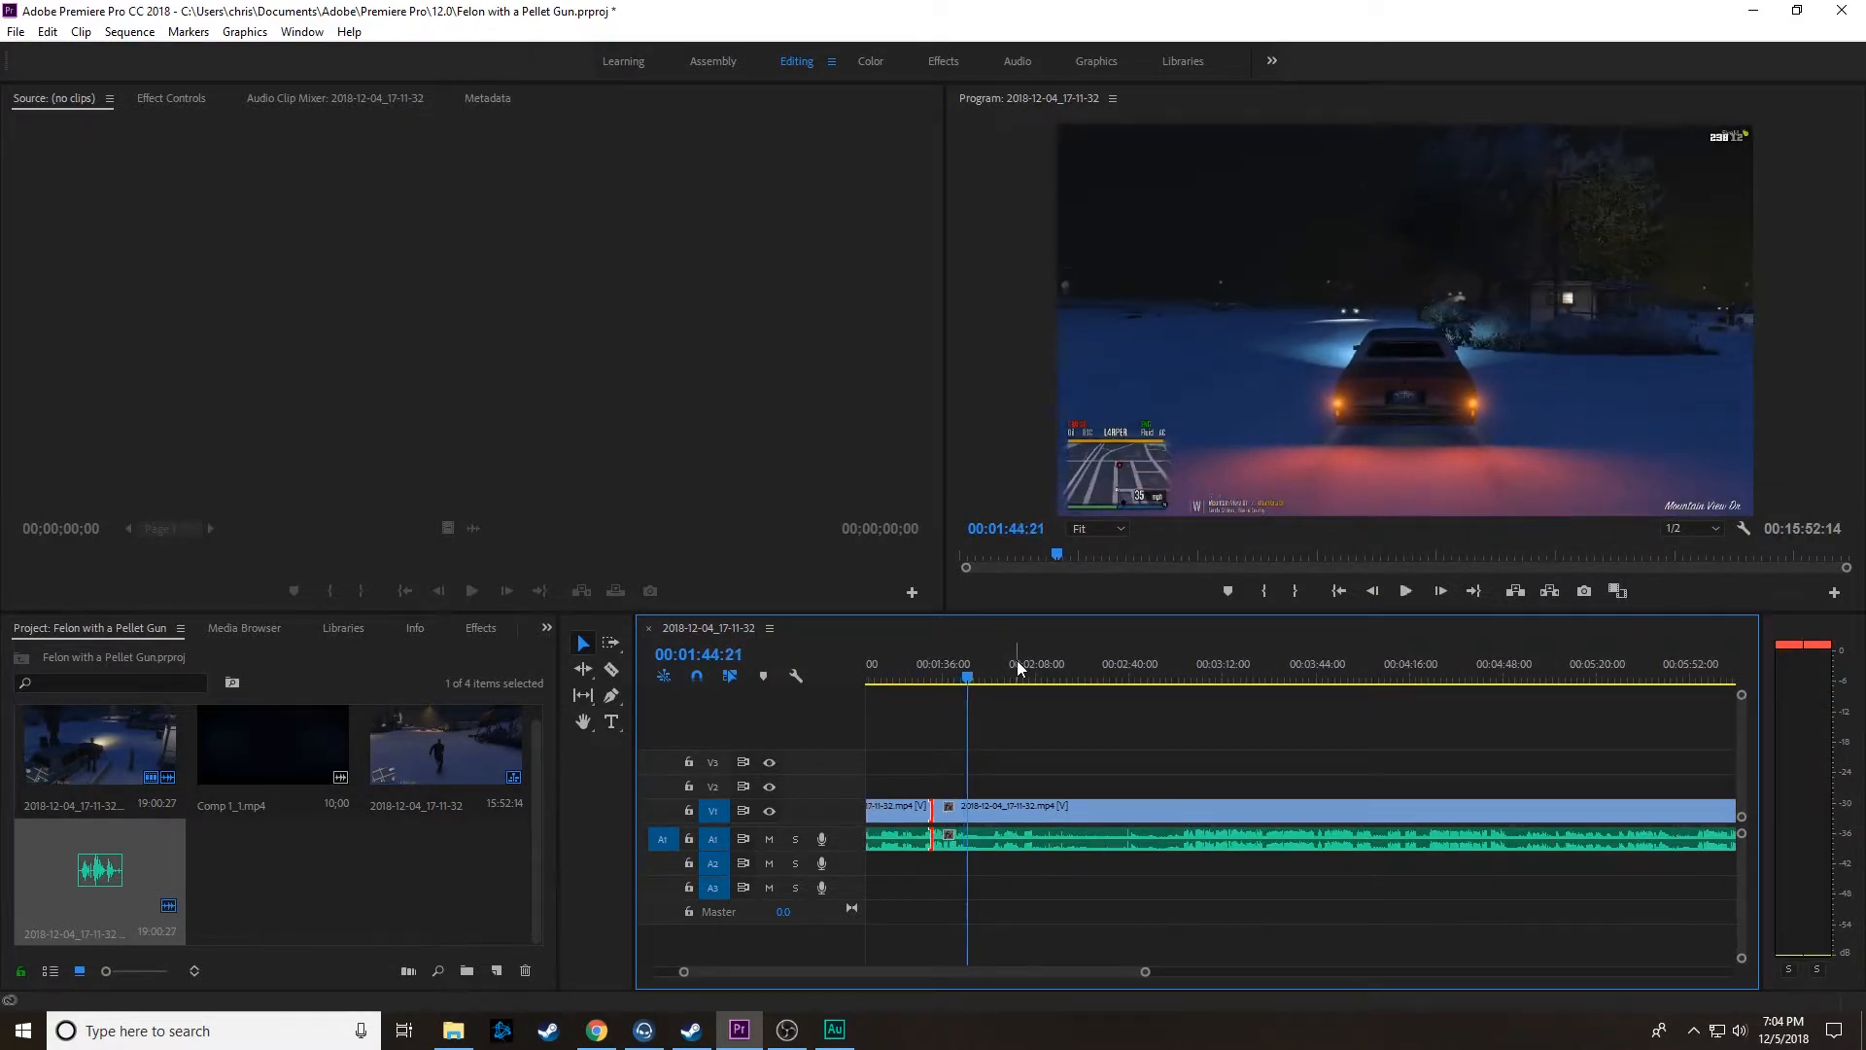
Step: Review the footage after 00:01:44:21 and split the linked clips at 00:02:10:24
key(space)
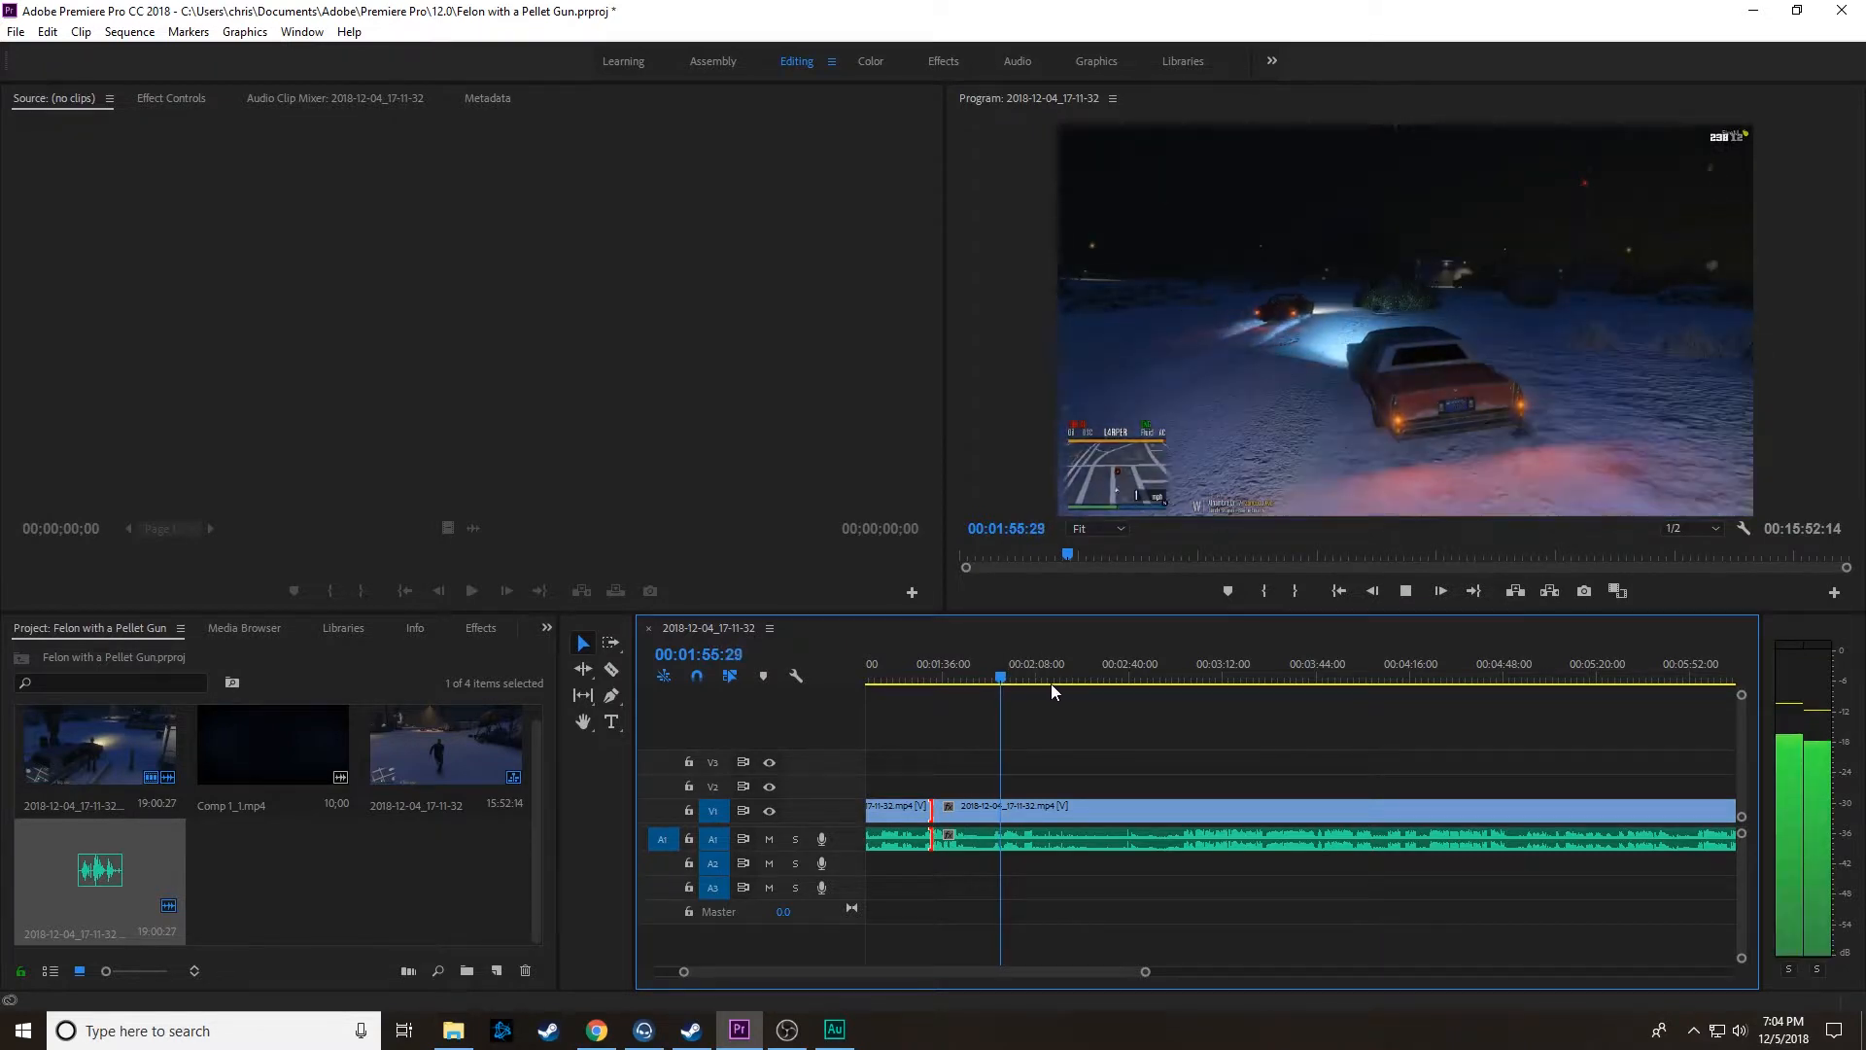
drag(1052, 680, 1046, 678)
key(space)
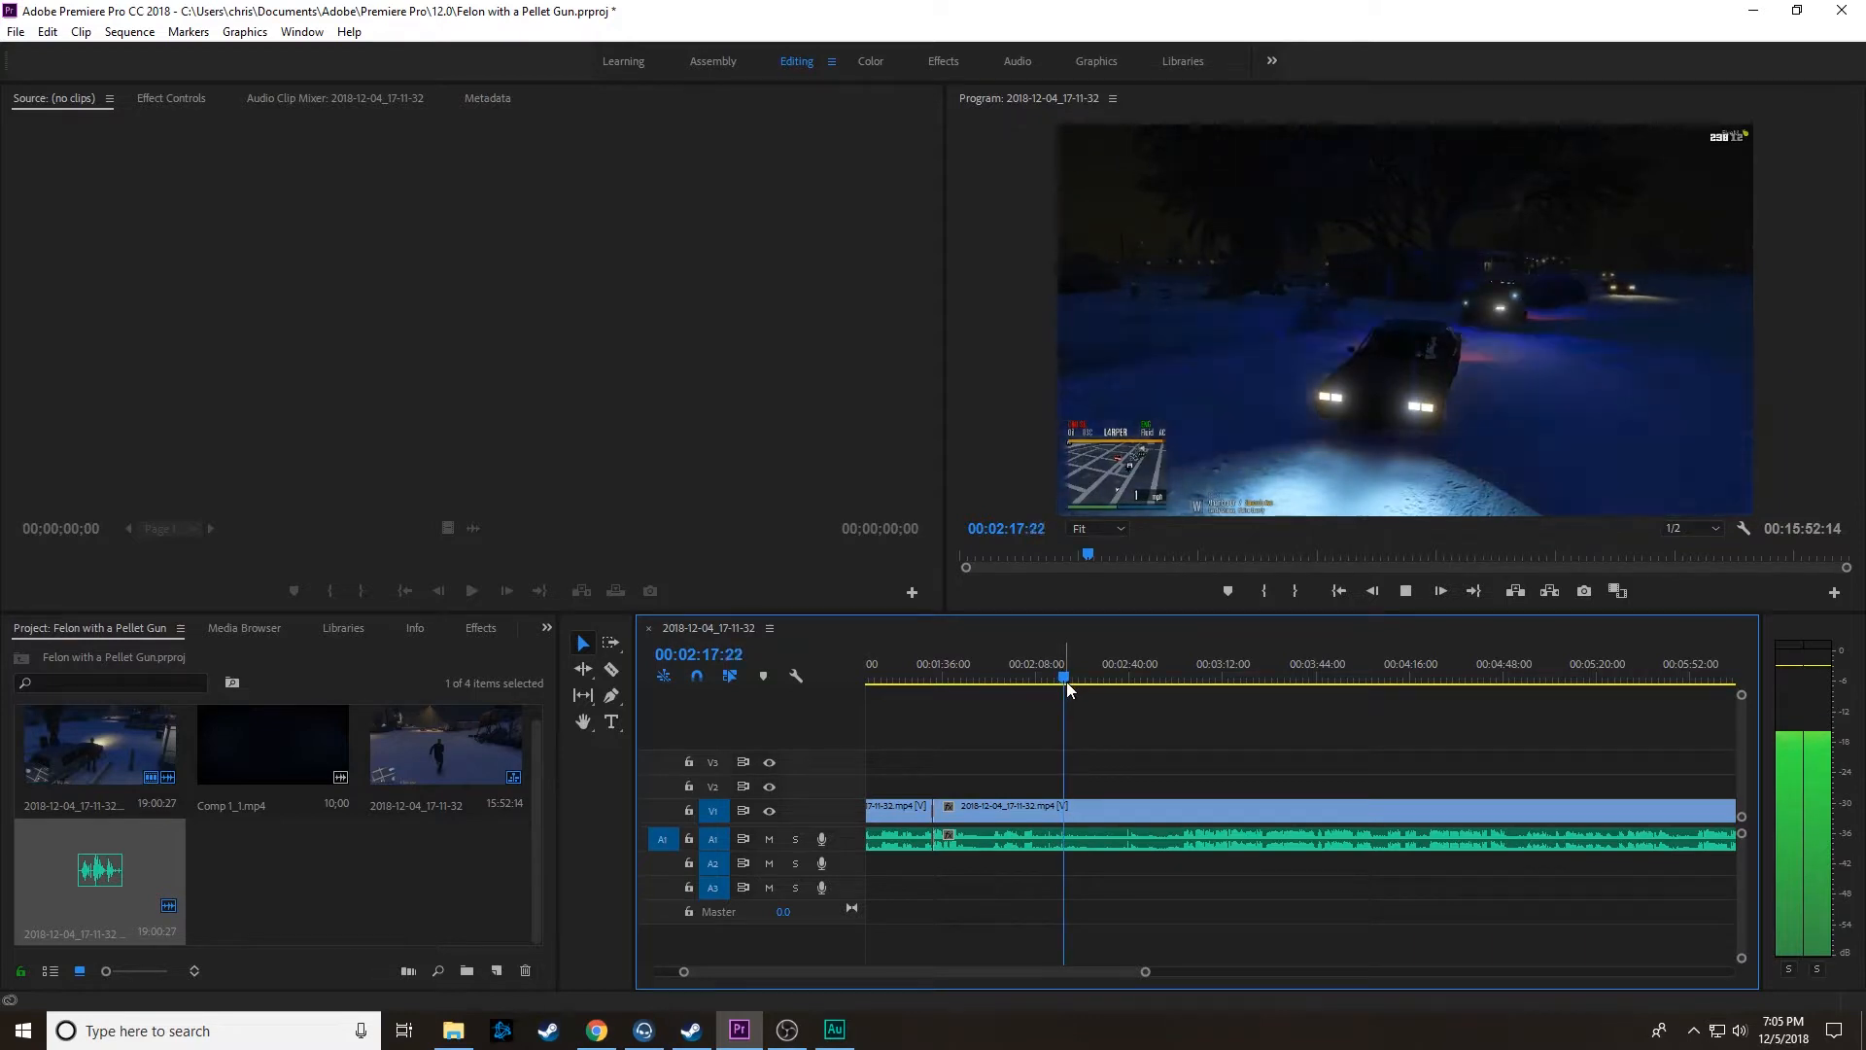
mouse_move(1065, 676)
mouse_down()
mouse_move(1157, 691)
mouse_move(1043, 704)
mouse_up()
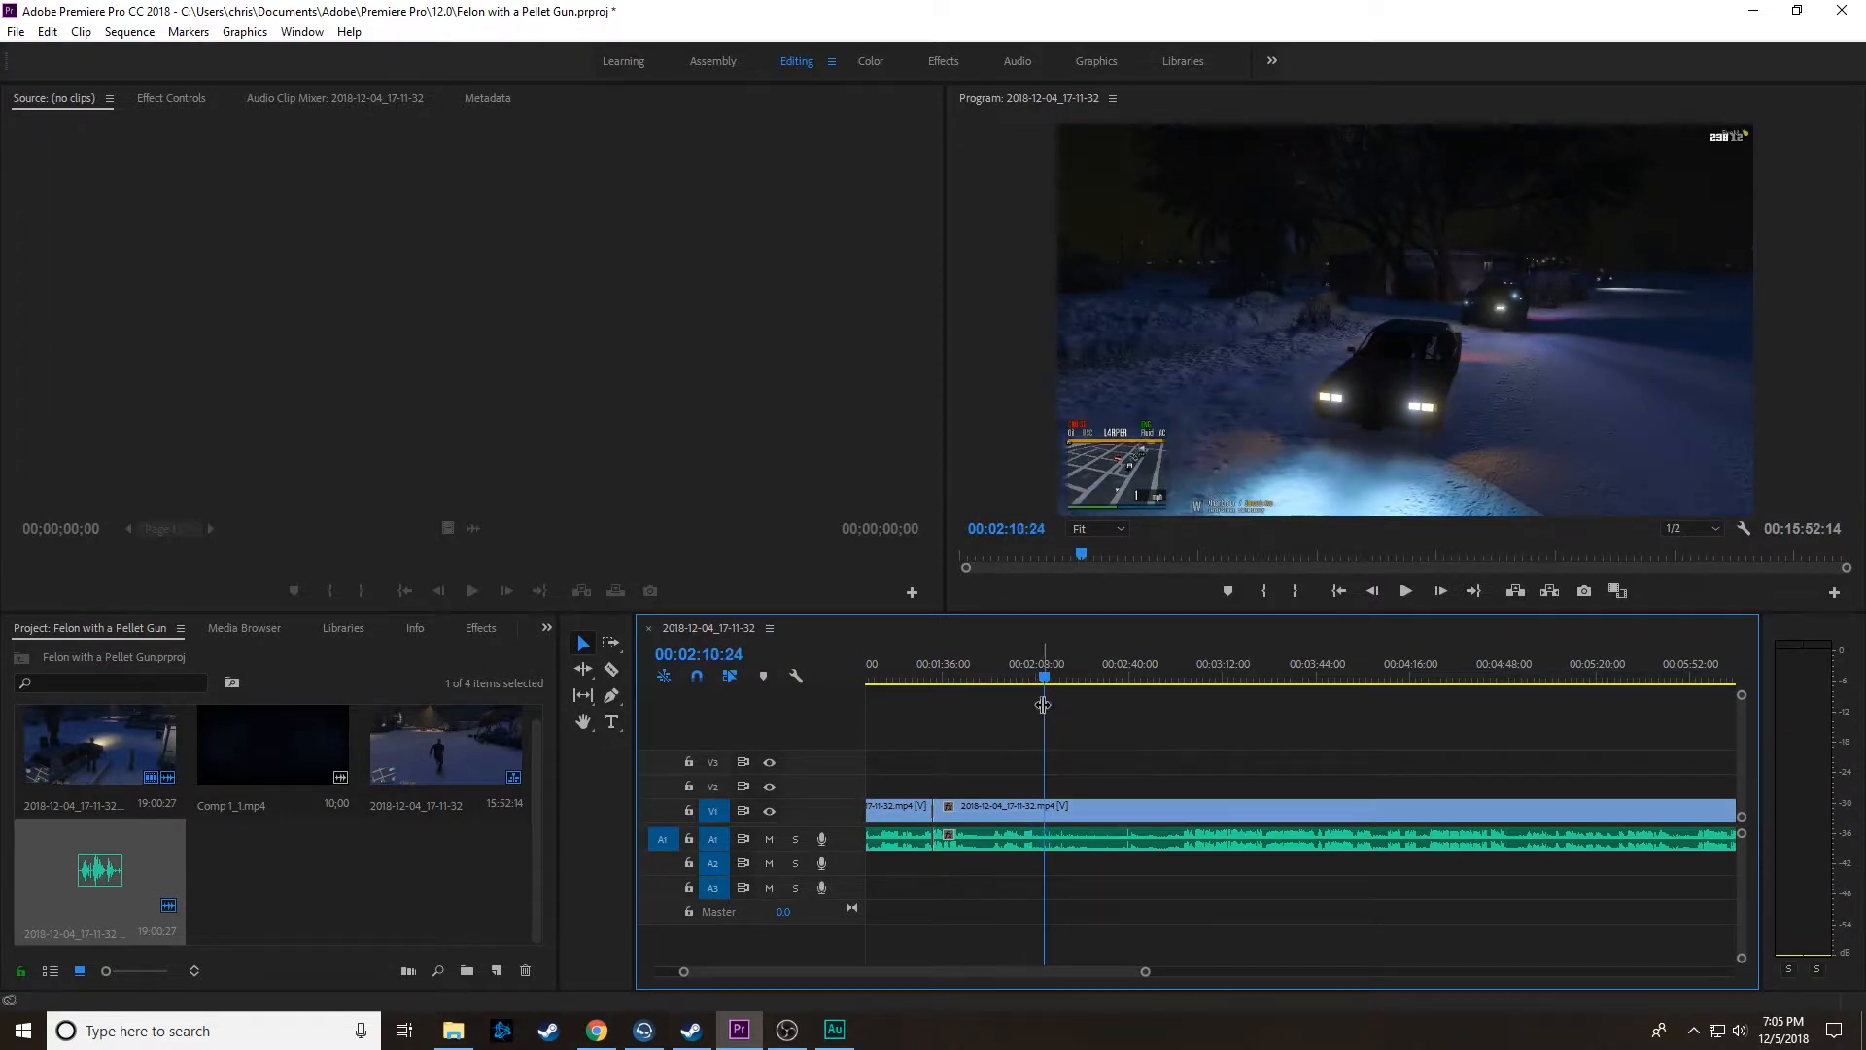
click(610, 669)
click(1047, 805)
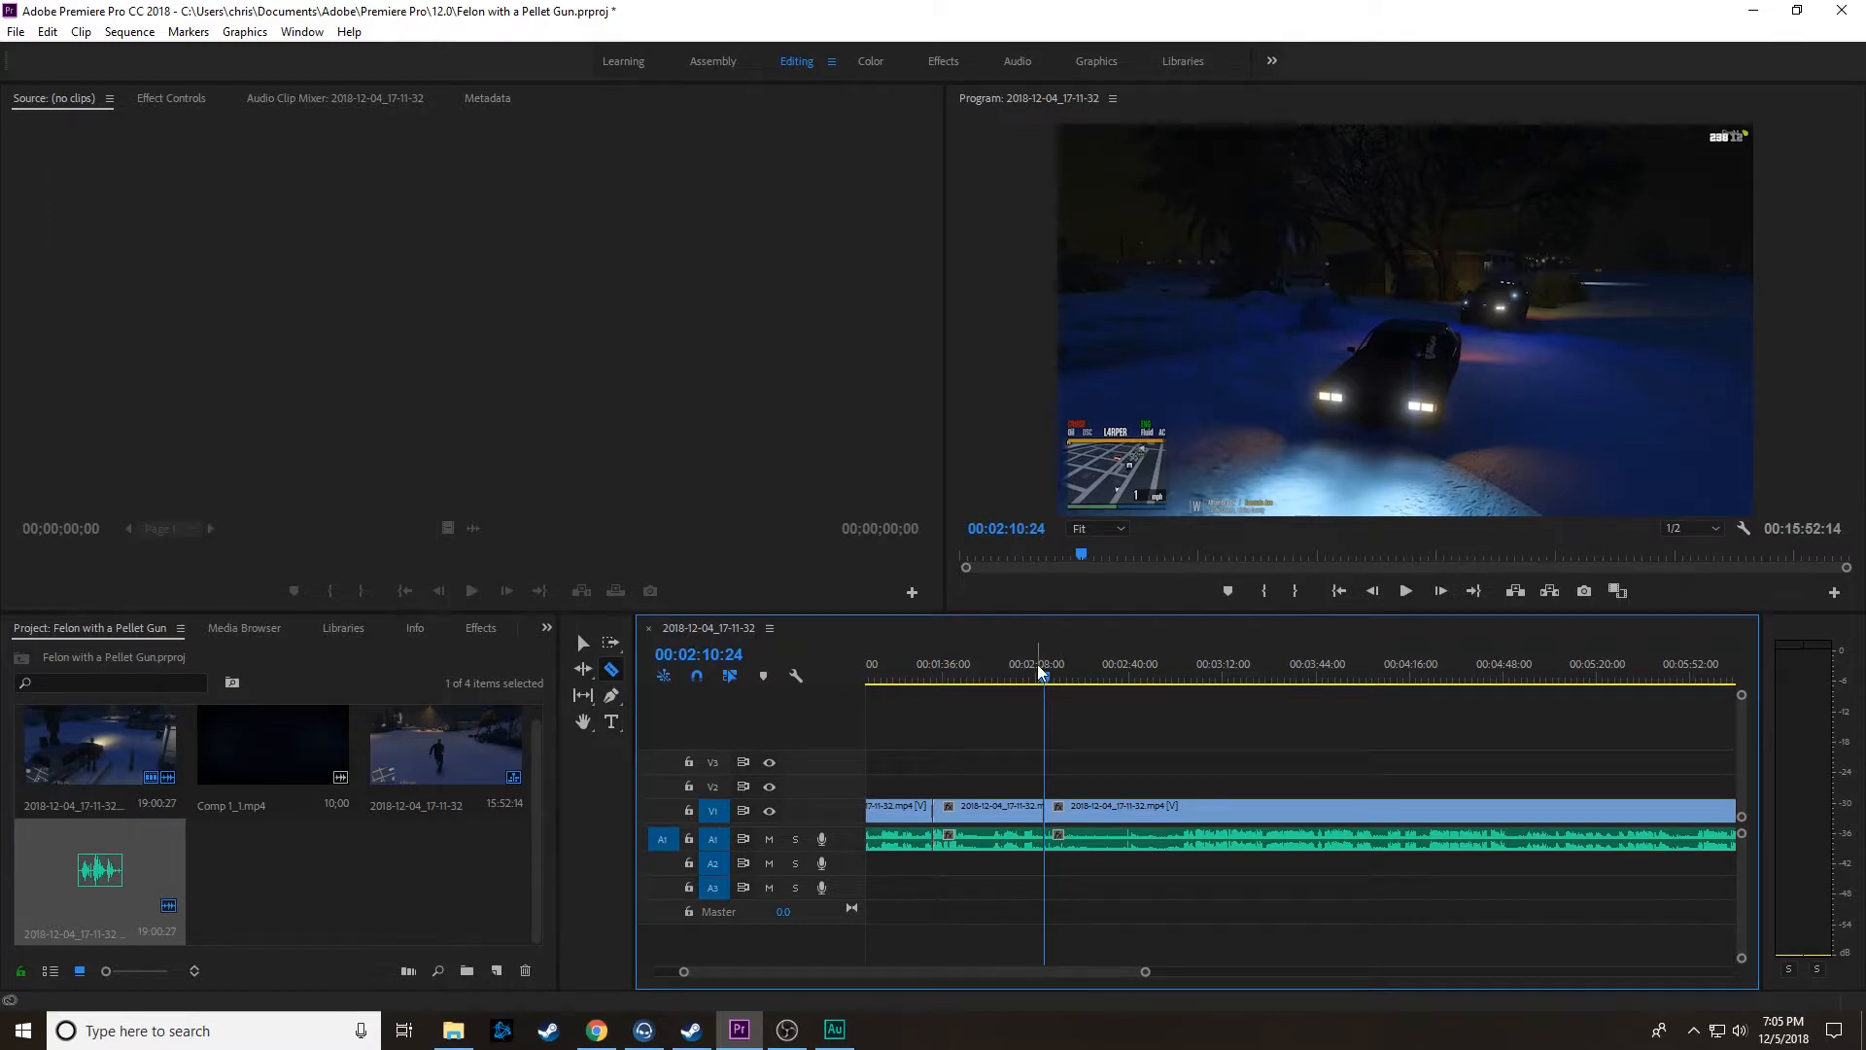
Step: Locate the end of the next unwanted section and split the linked clips at 00:02:52:22
drag(1041, 672, 1117, 680)
key(space)
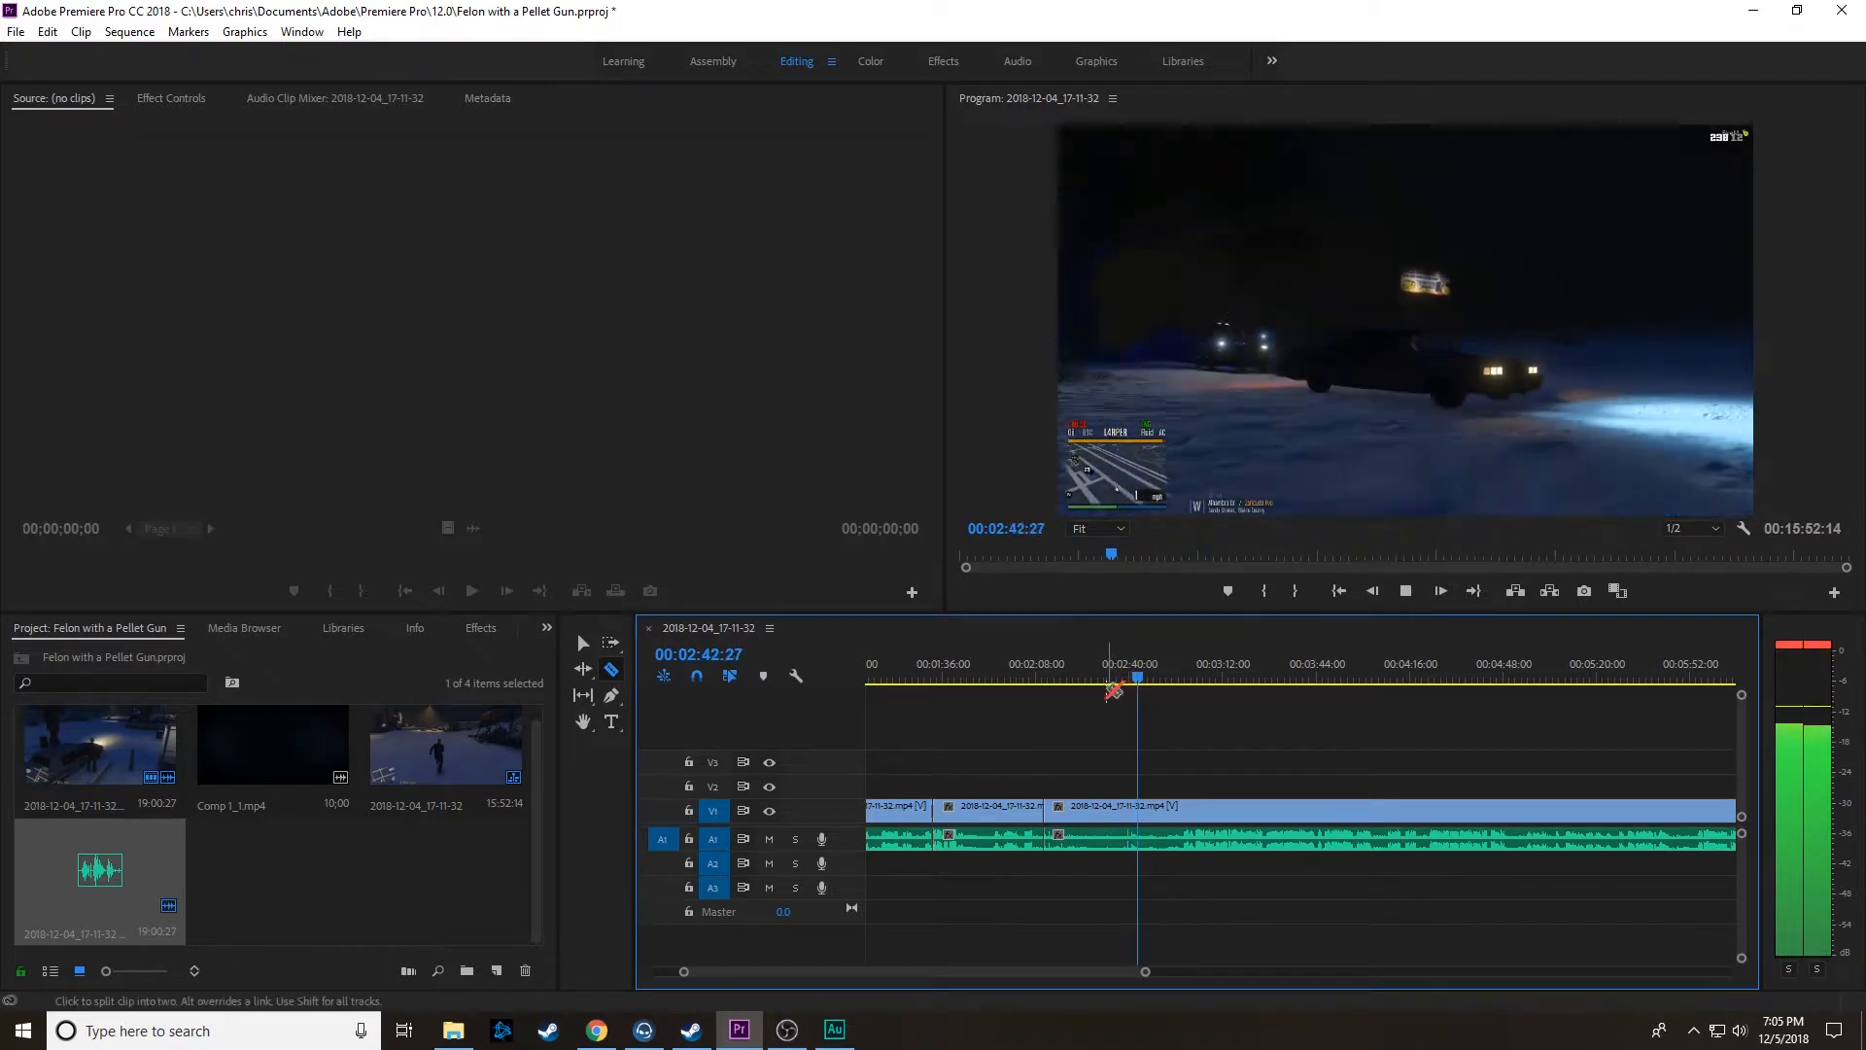
key(space)
drag(1141, 667, 1165, 678)
key(space)
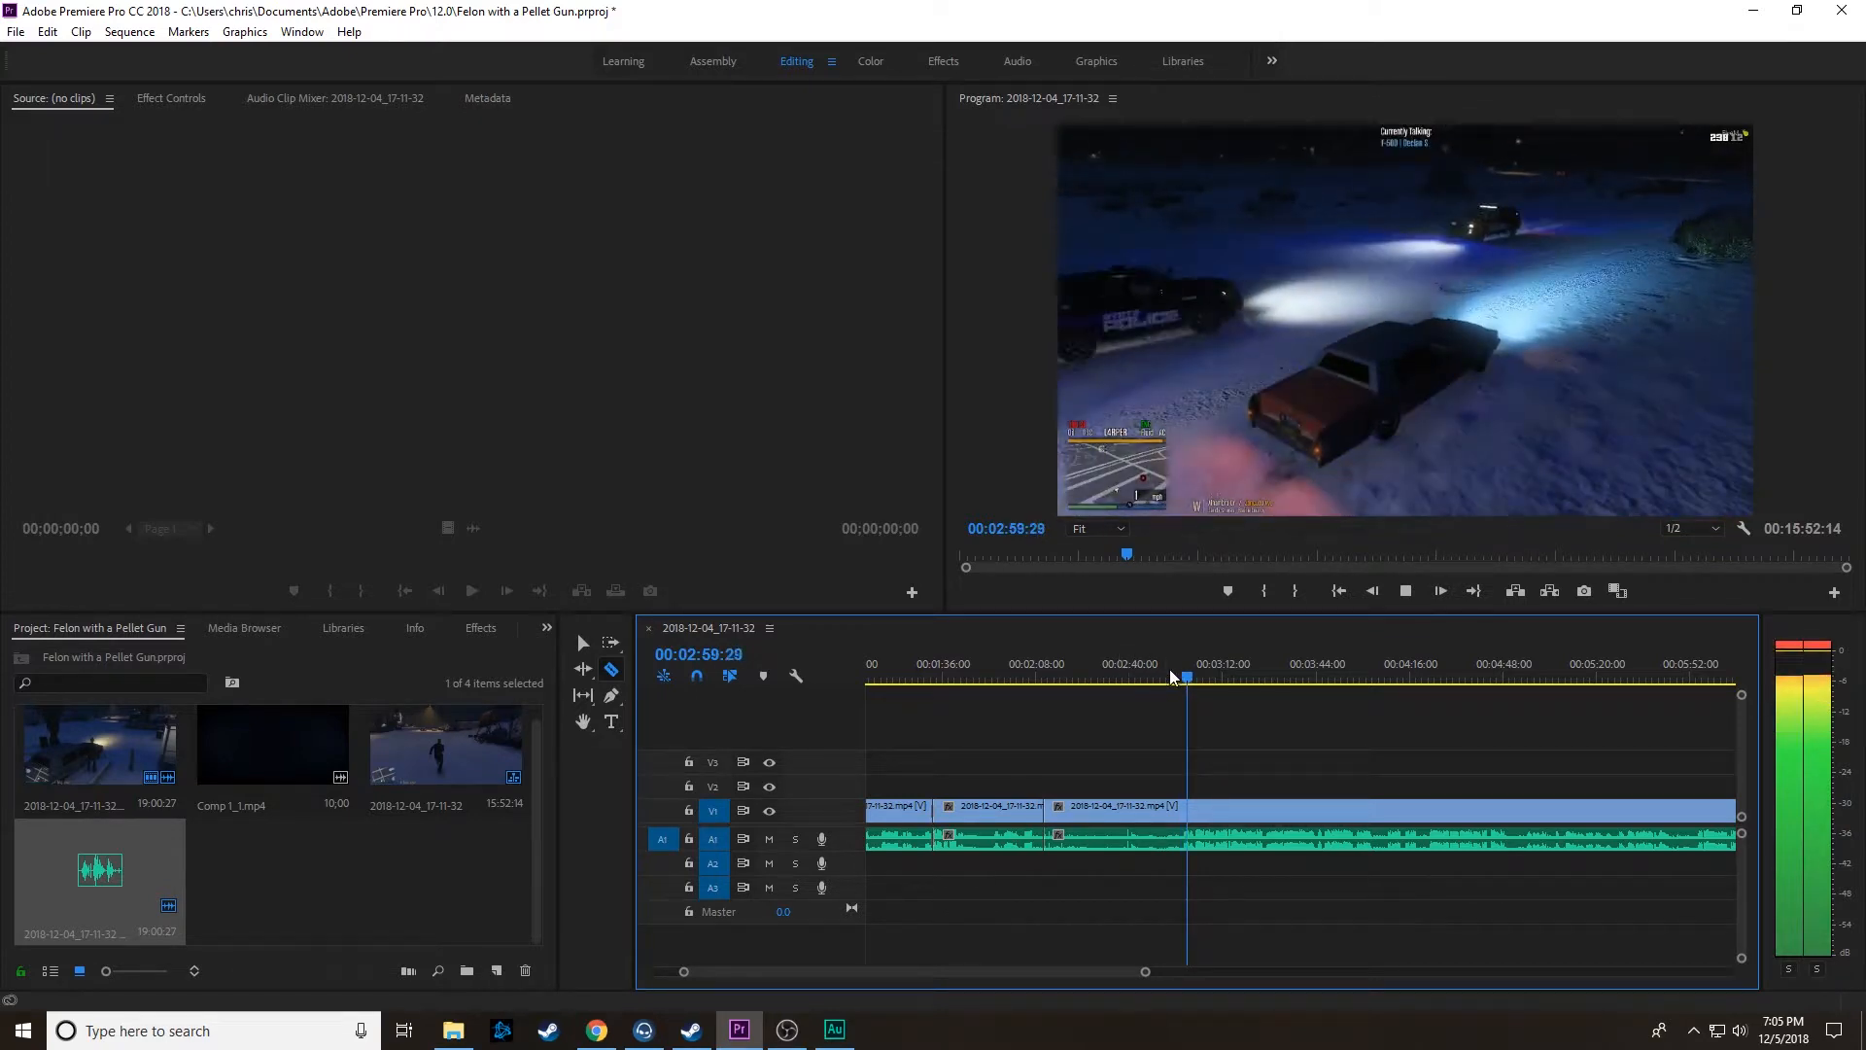
click(1169, 683)
click(1167, 683)
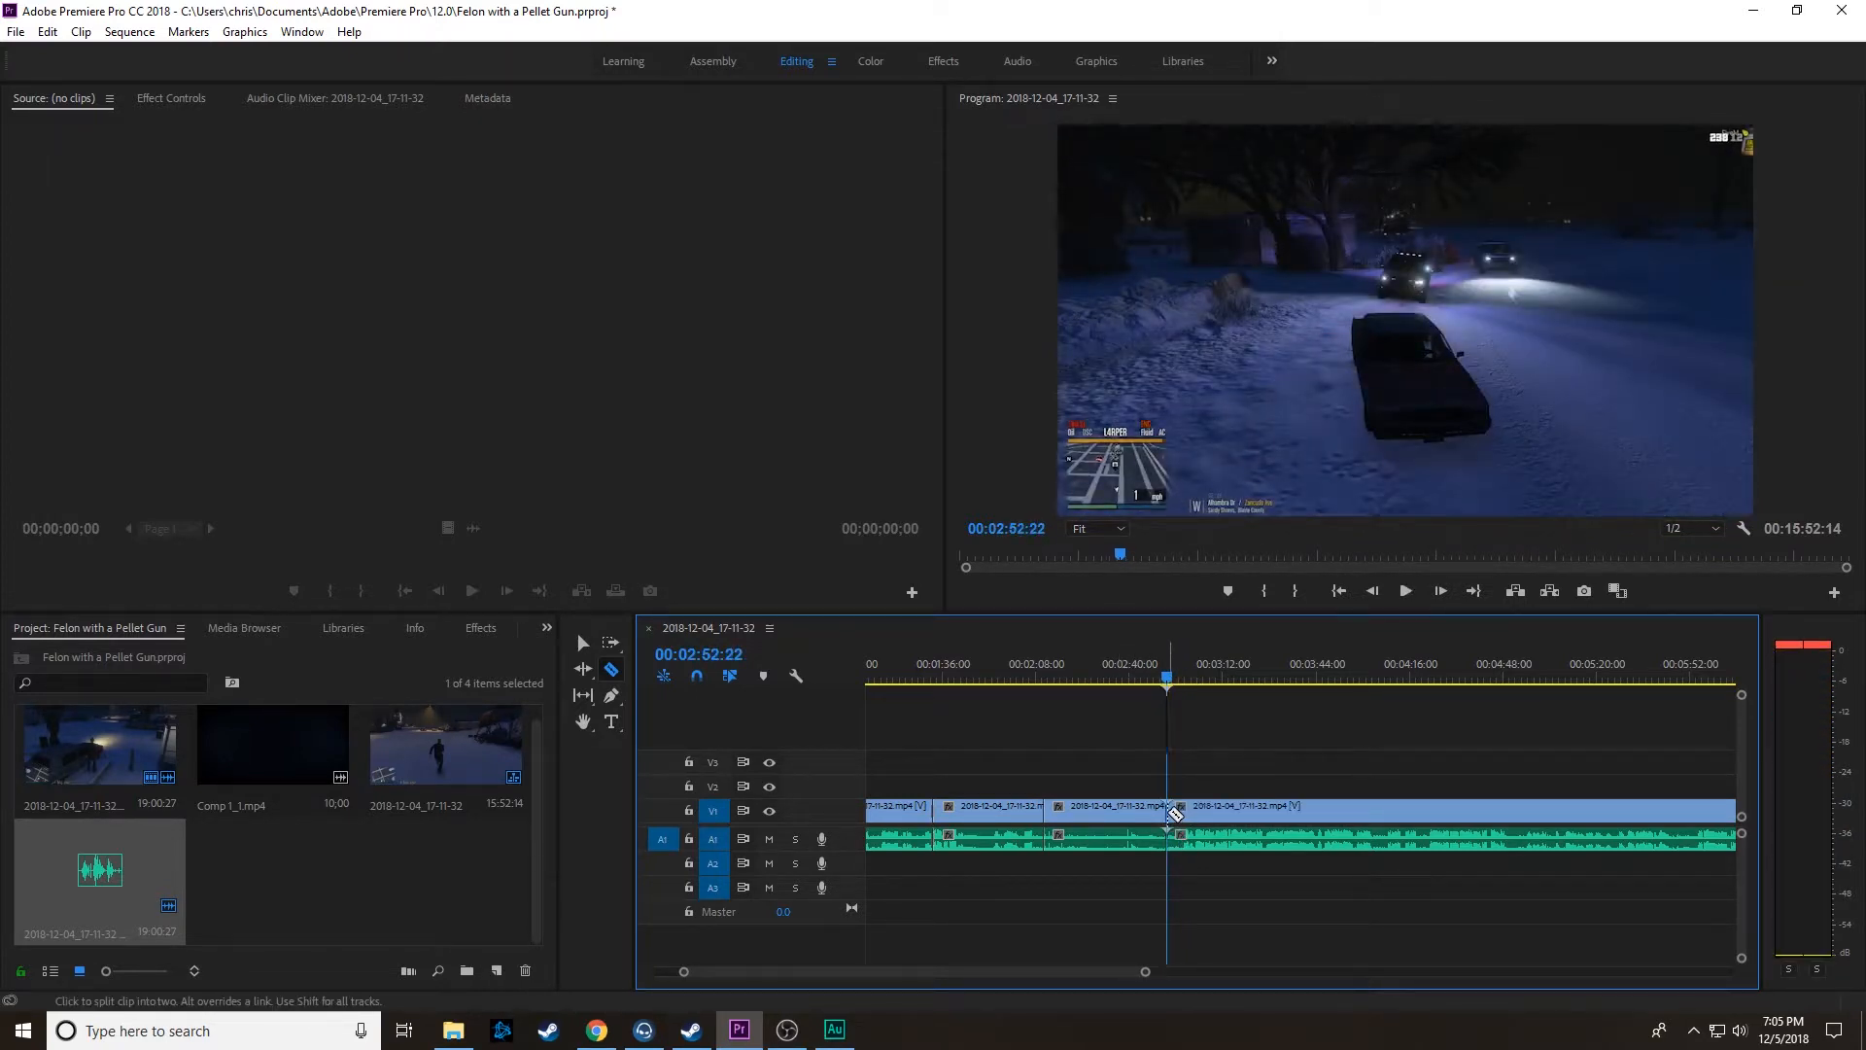
Step: Delete the linked segment between 00:02:10:24 and 00:02:52:22
click(593, 645)
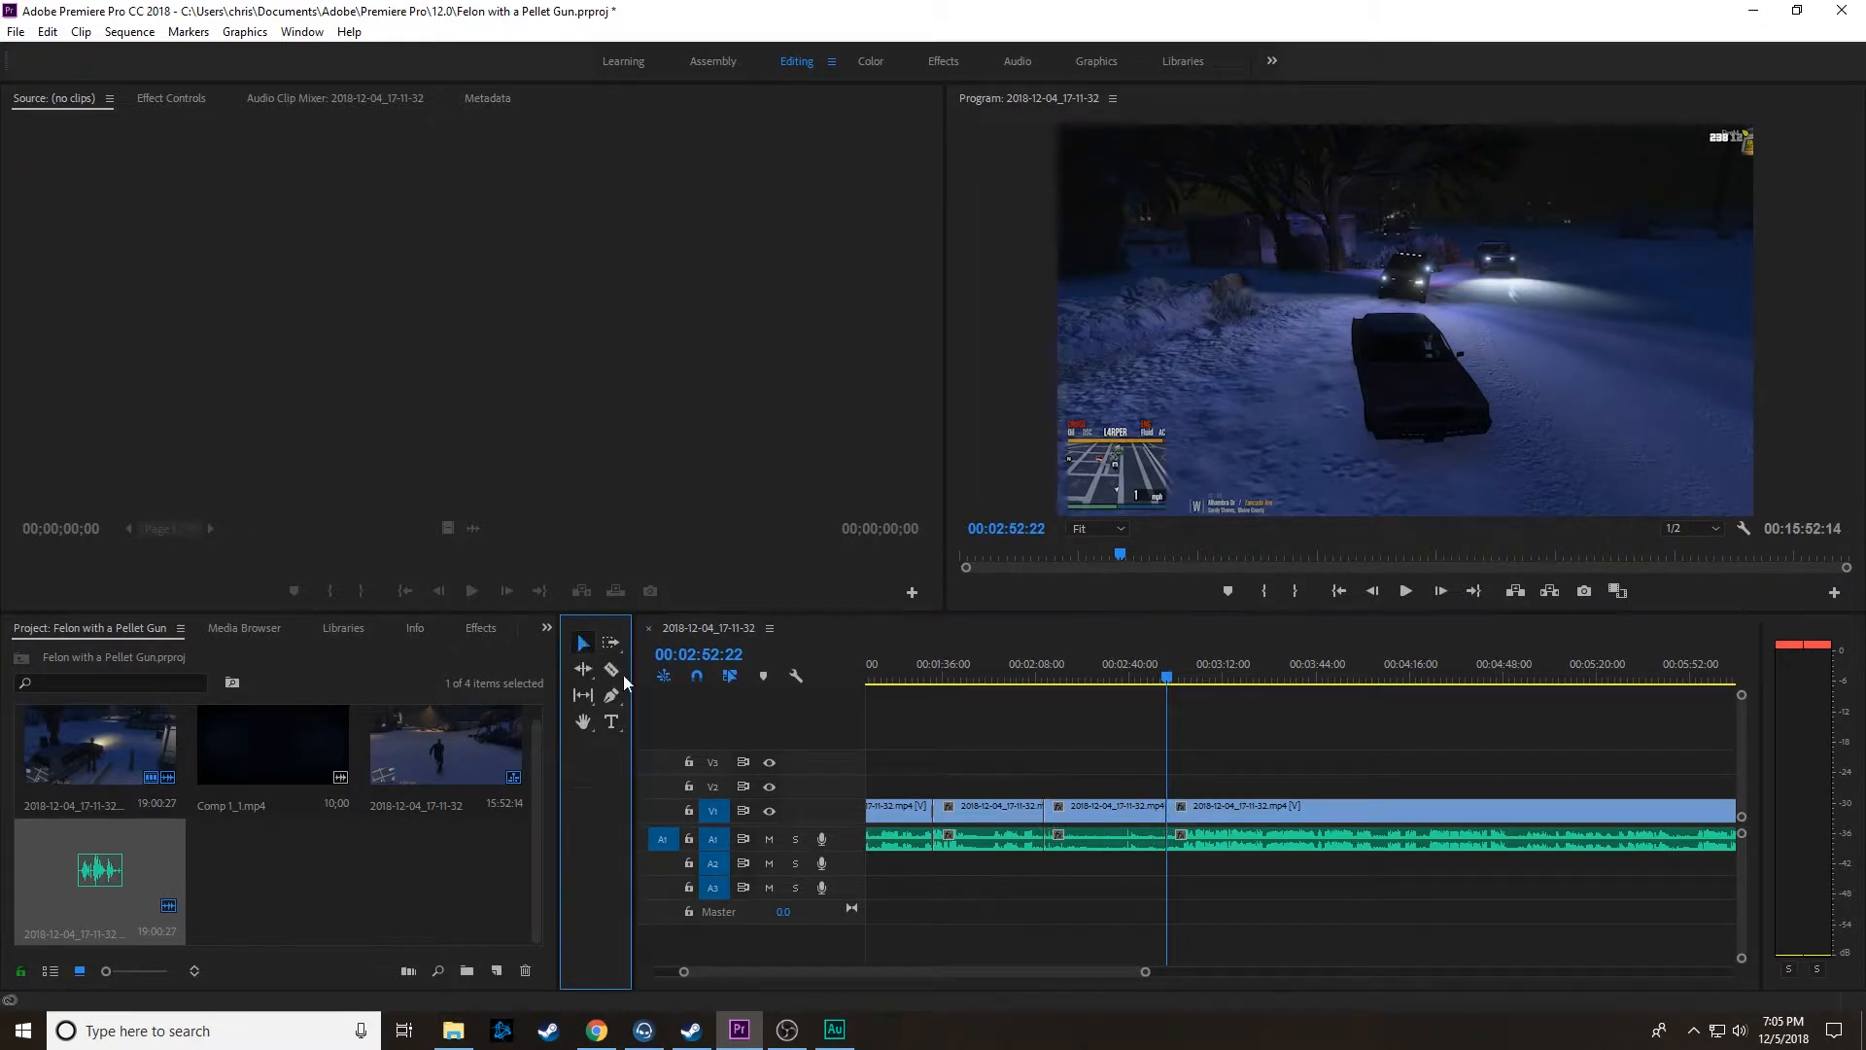
click(1111, 819)
key(Delete)
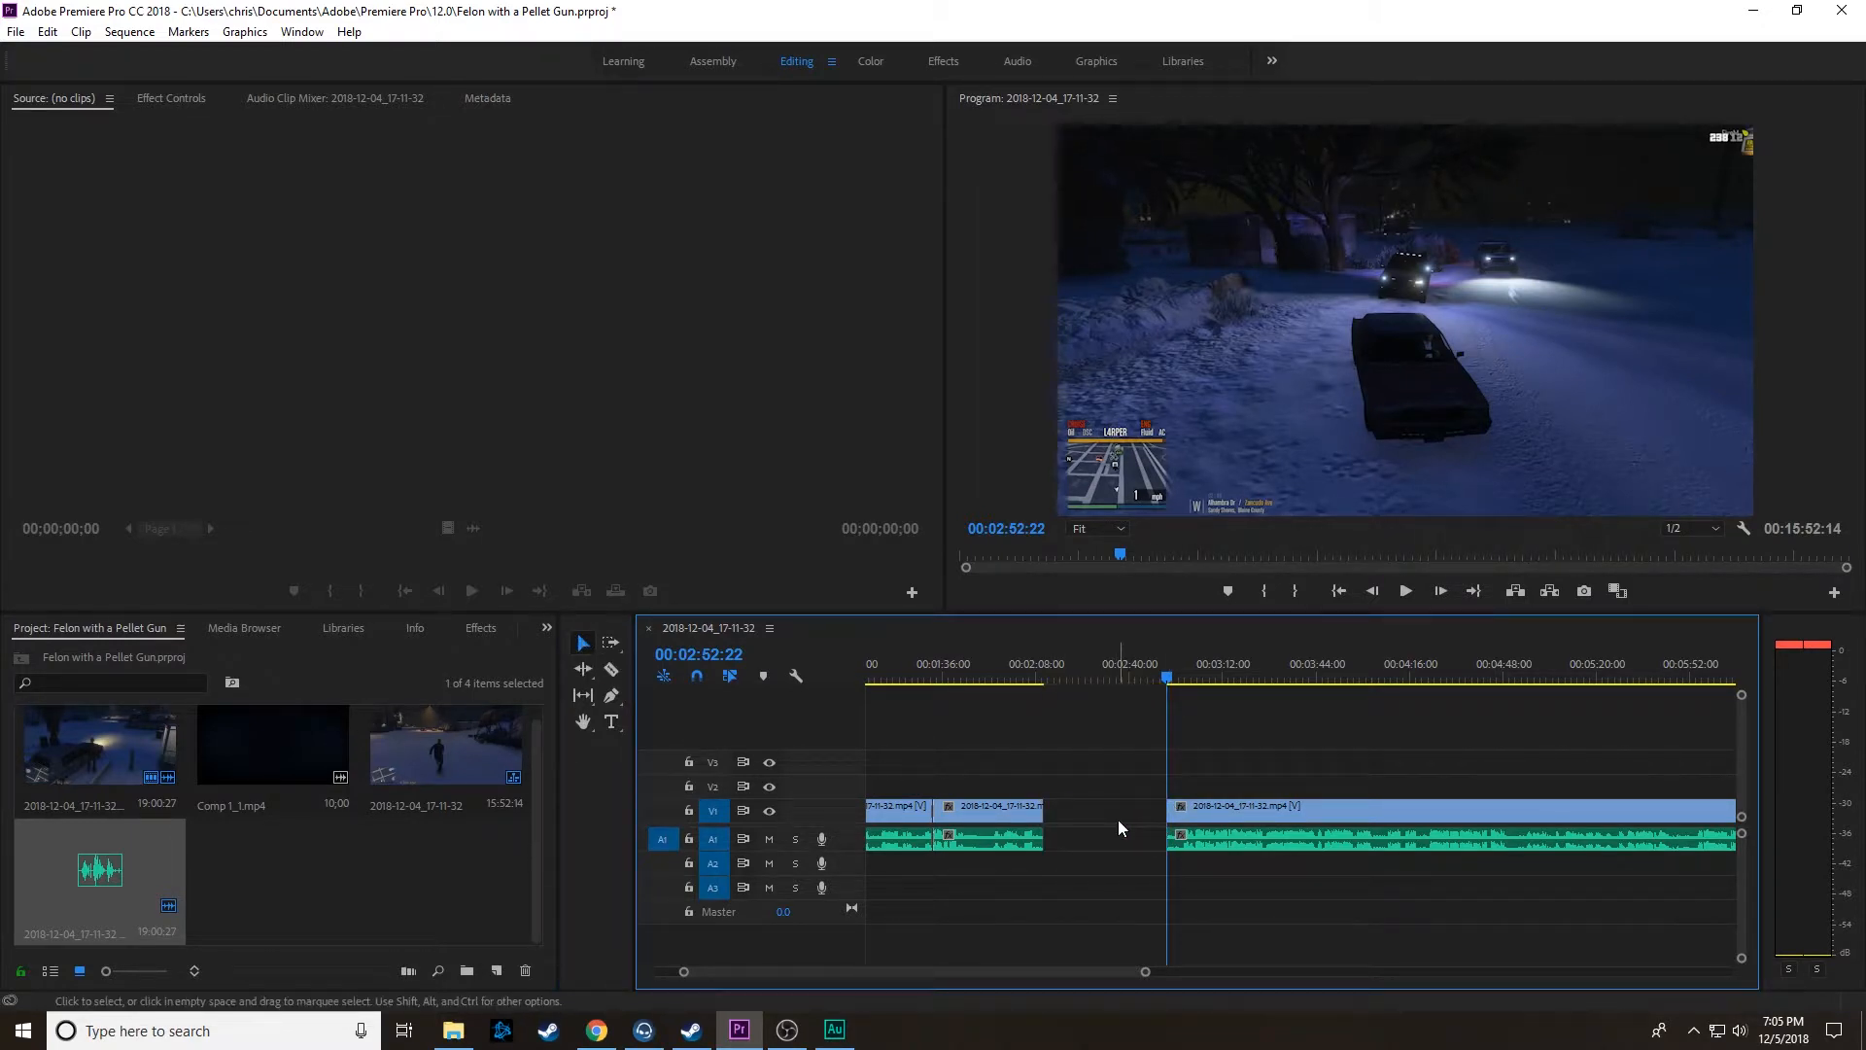
Step: Close the gap after 00:02:10:24 by moving the following linked clip back, and apply the default transition at the join
drag(1220, 801, 1115, 825)
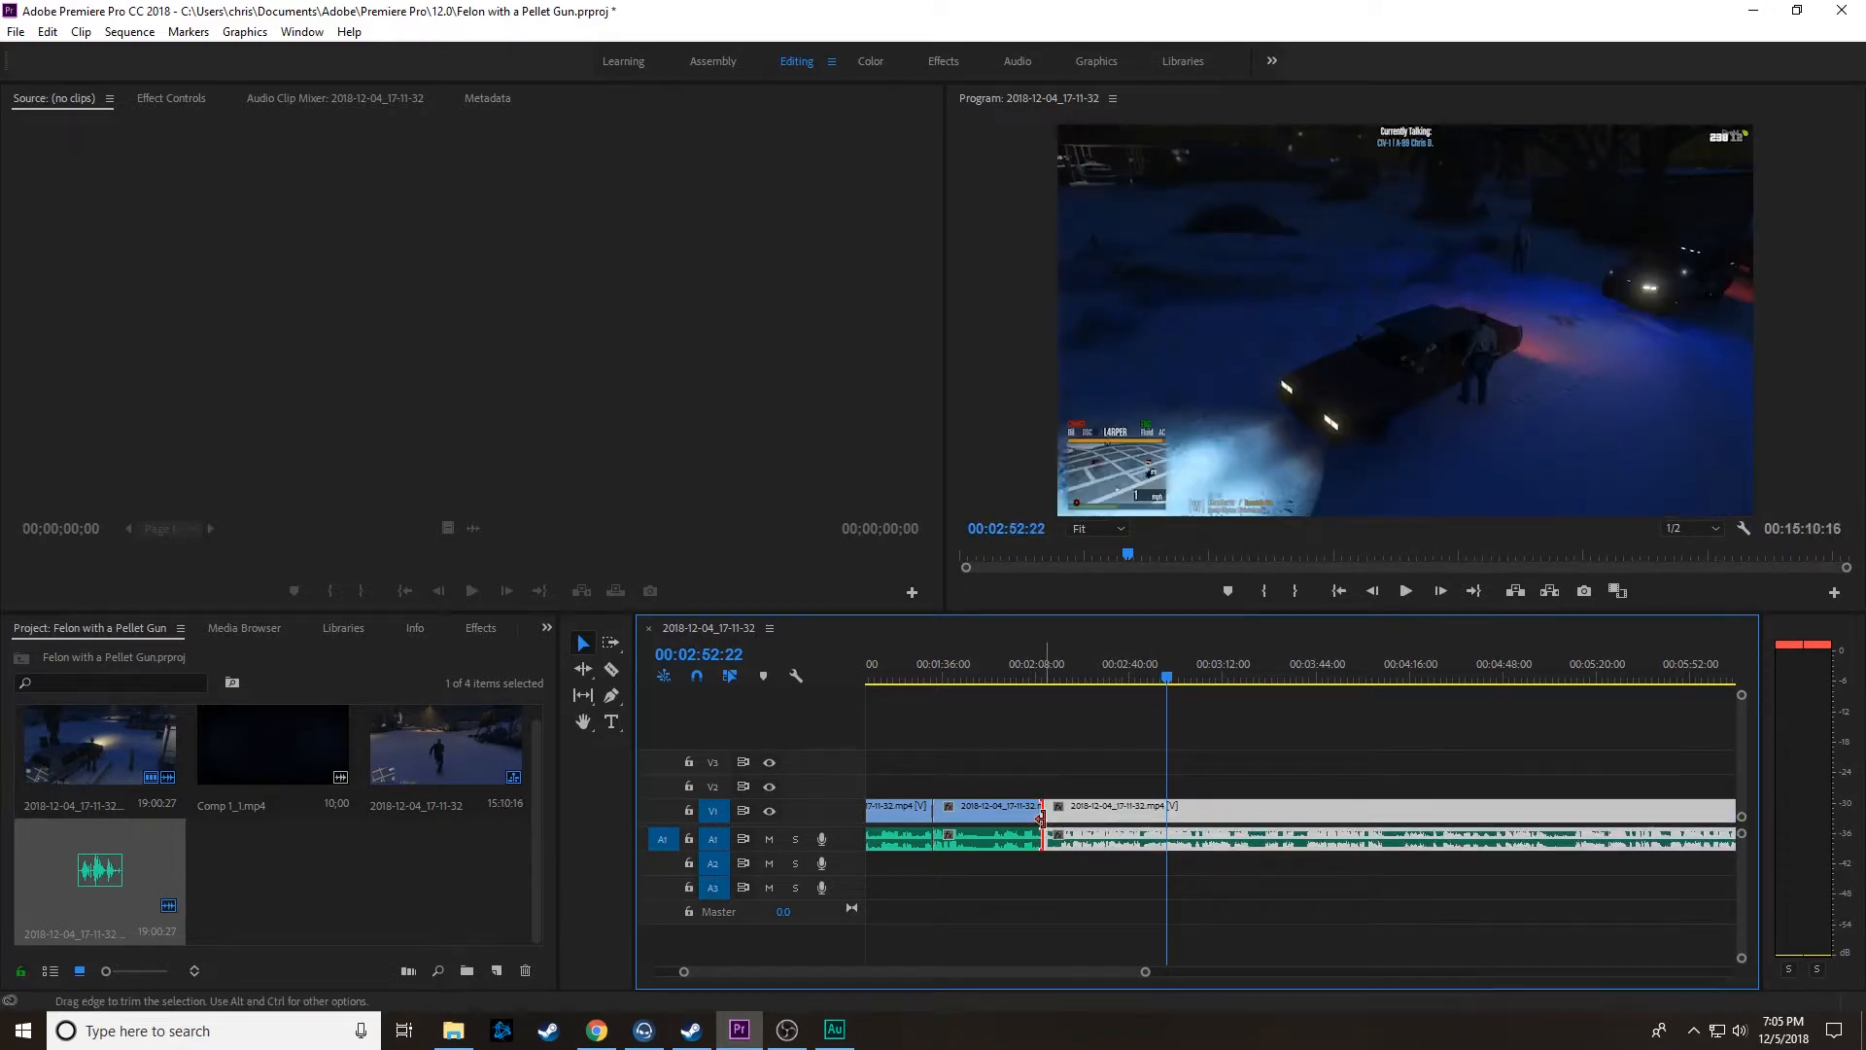
right_click(1041, 818)
click(1122, 946)
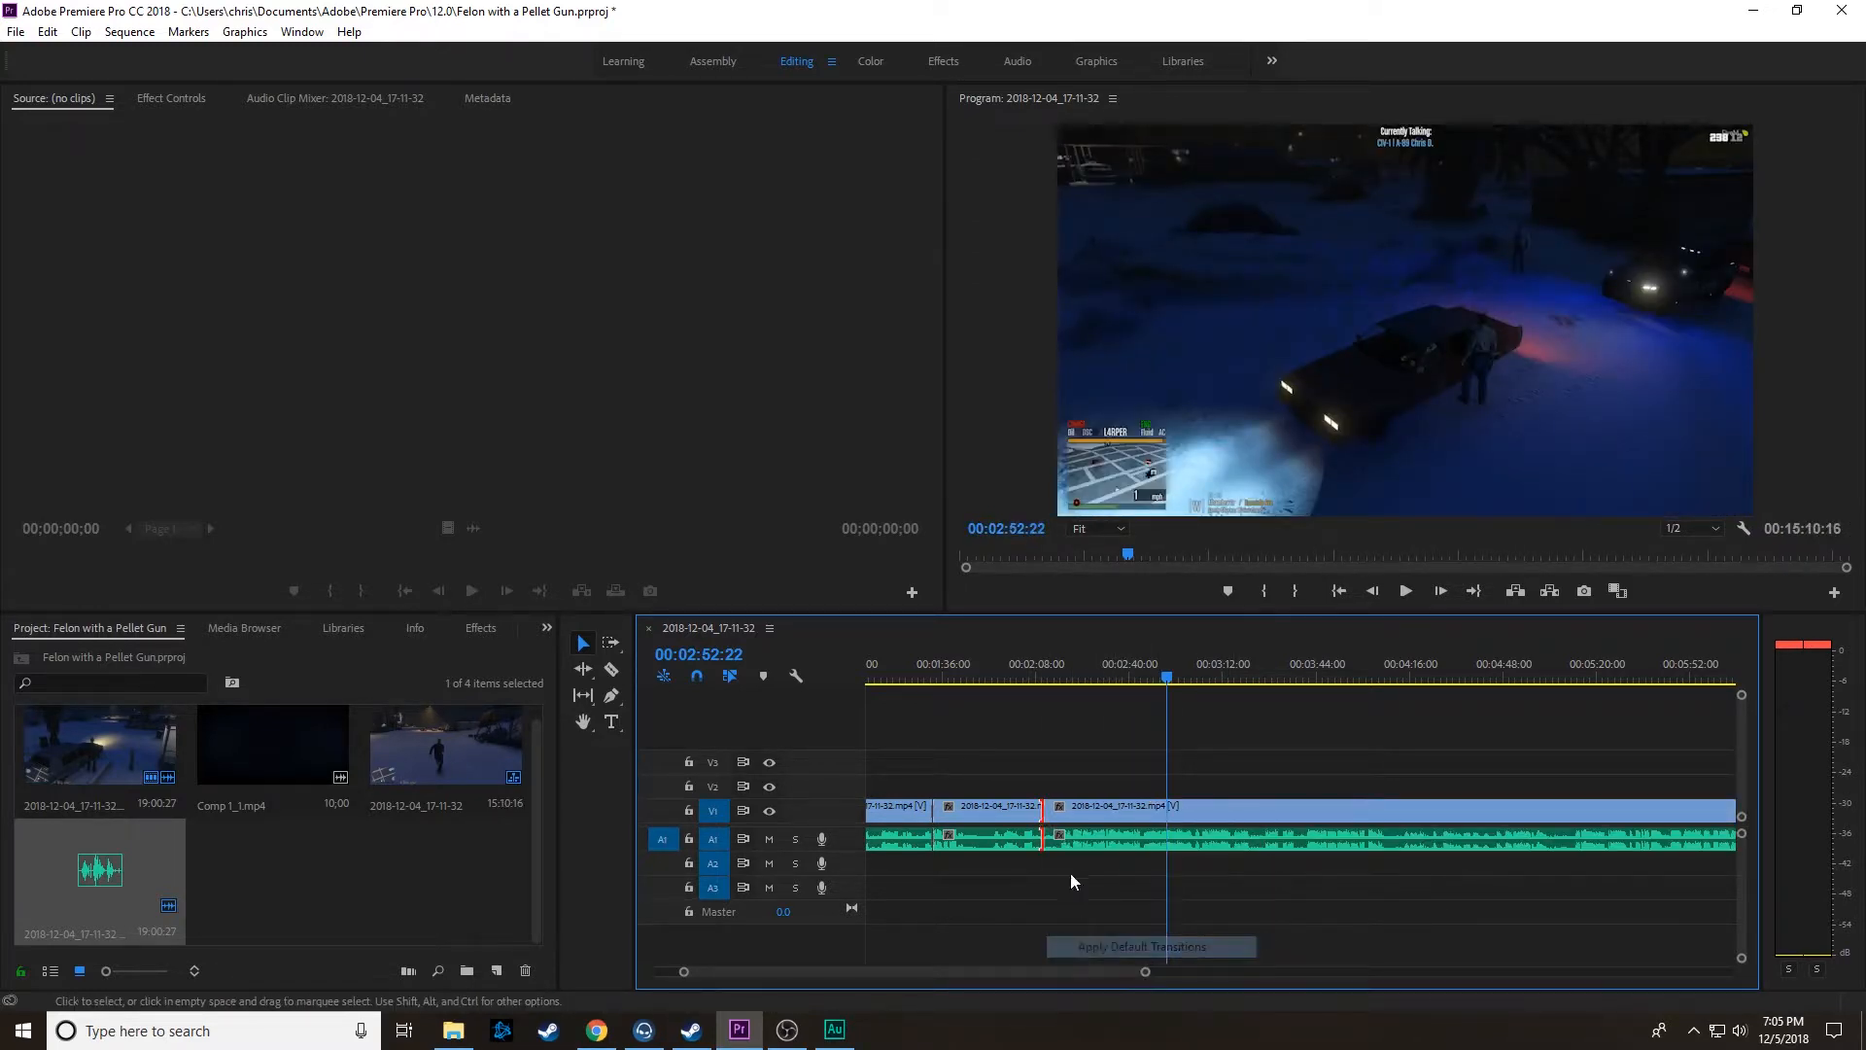
Step: Play the sequence from about 00:02:08 across the joined edit point to about 00:02:34 to check the cut
click(1036, 672)
key(space)
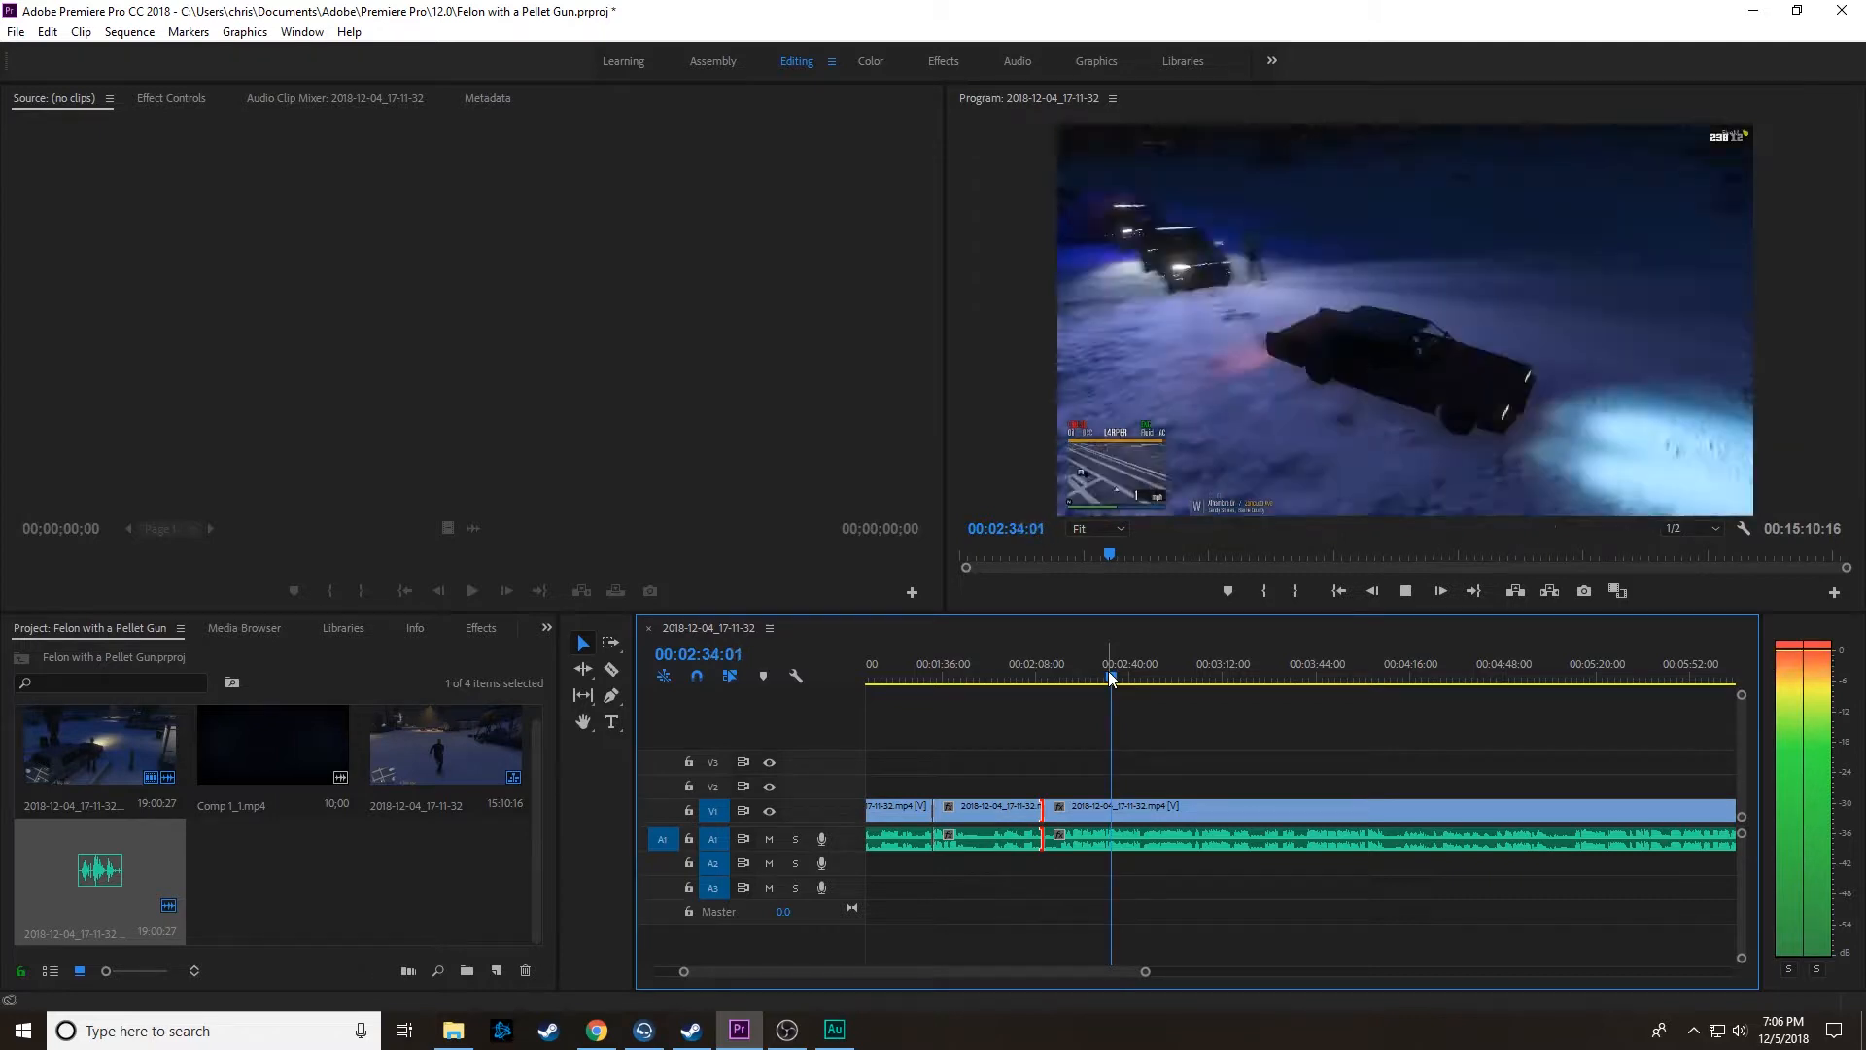
key(space)
Step: Skim the footage from about 00:02:46 to 00:04:04:22, looking for the next unwanted section
drag(1116, 674, 1147, 679)
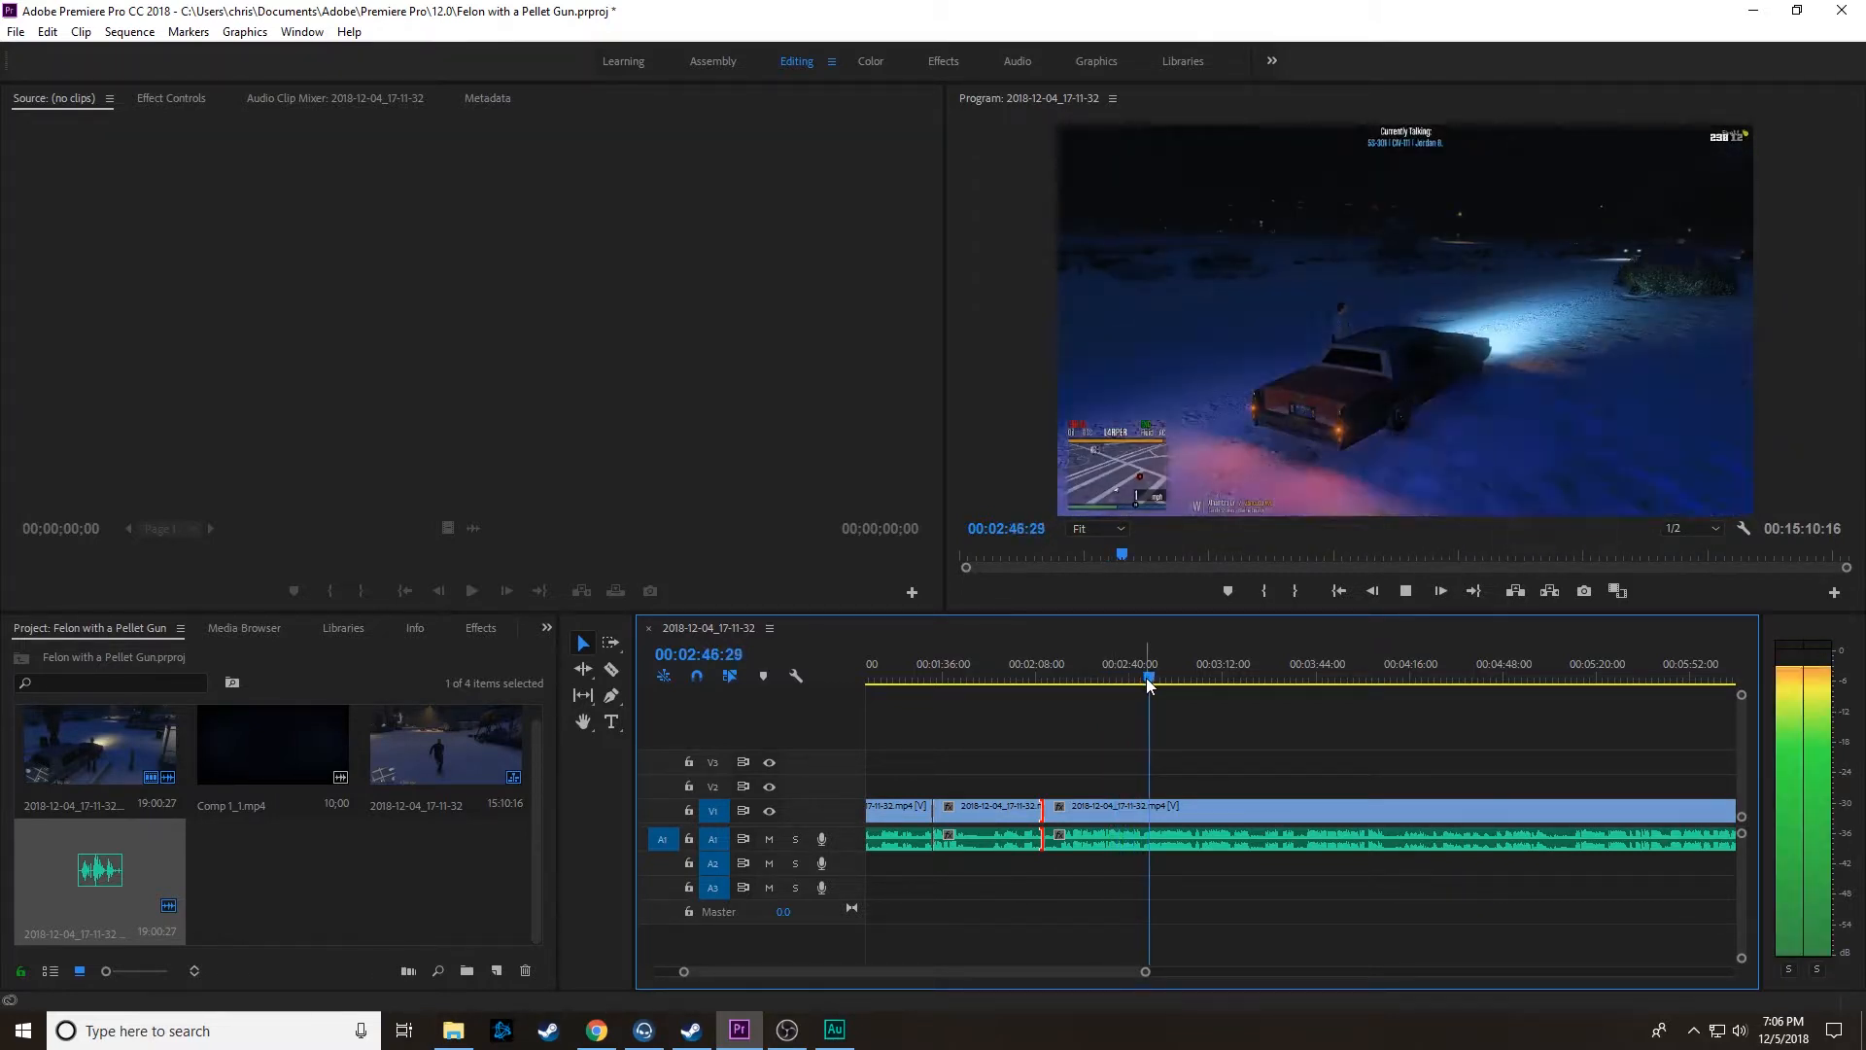
click(1175, 677)
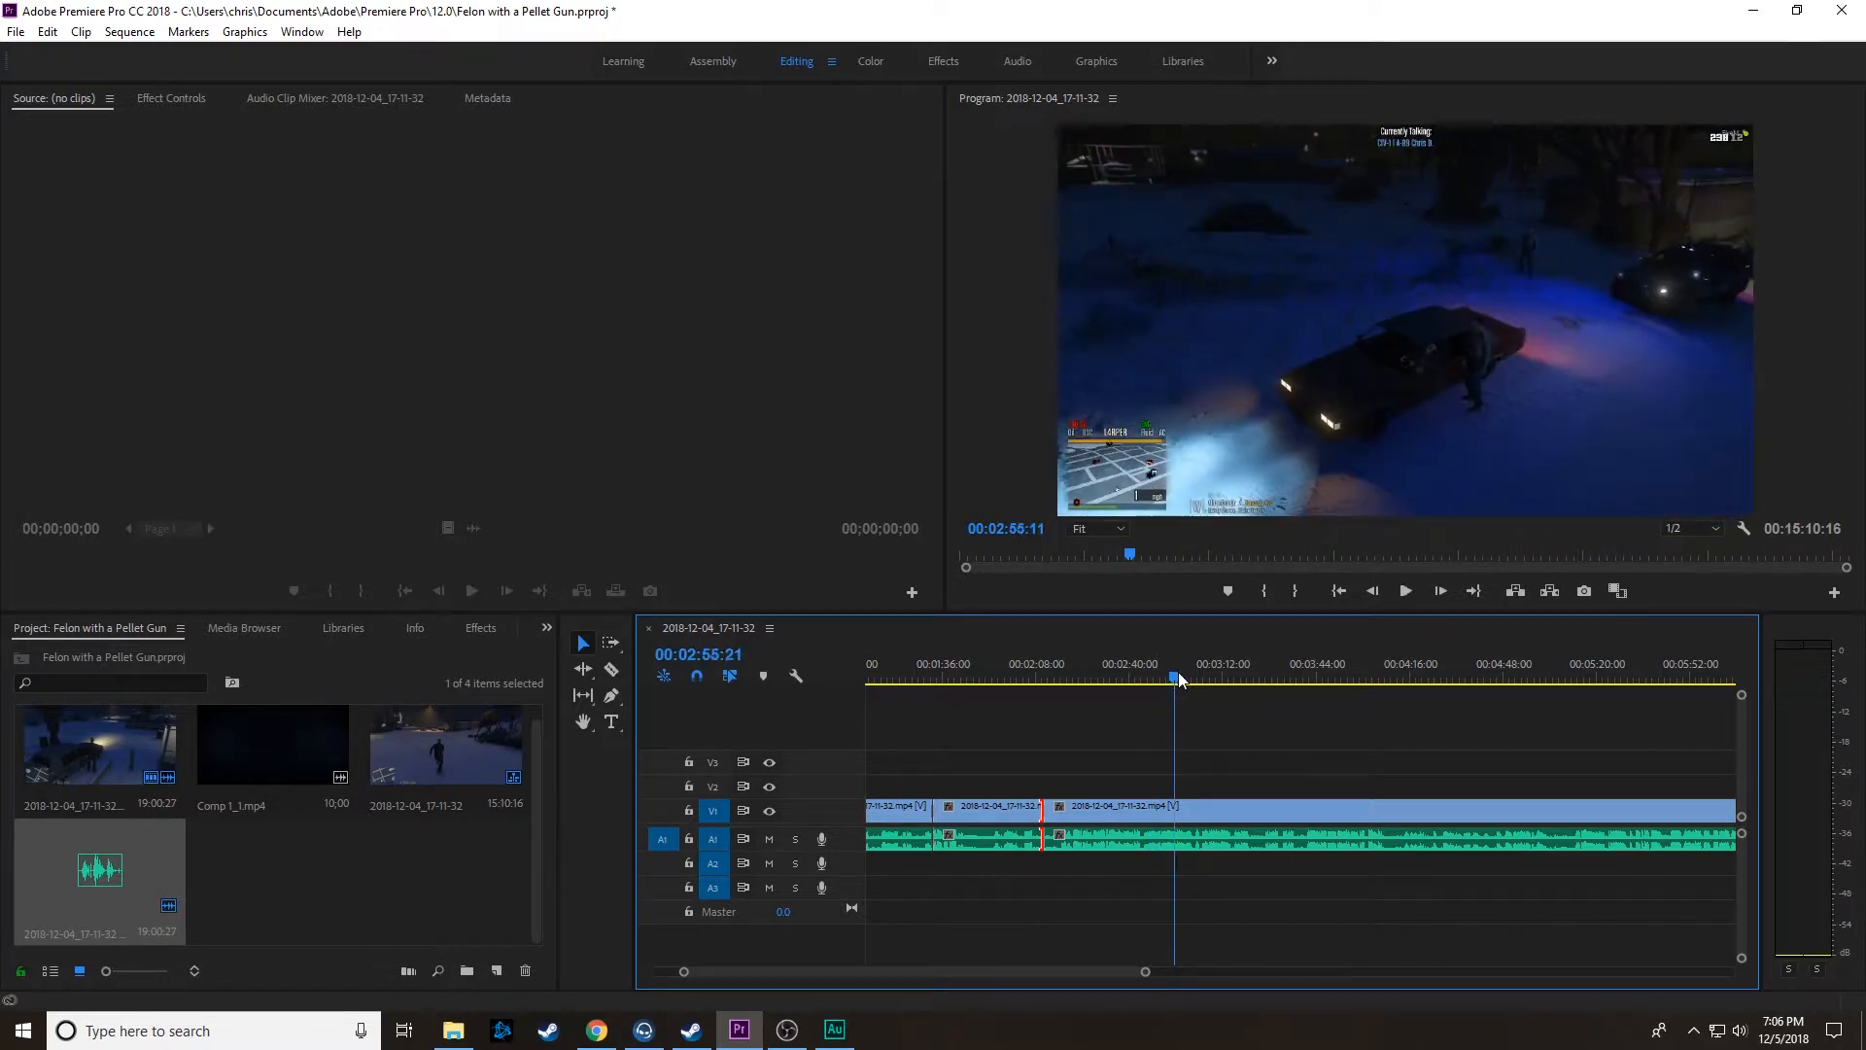
drag(1179, 678, 1202, 680)
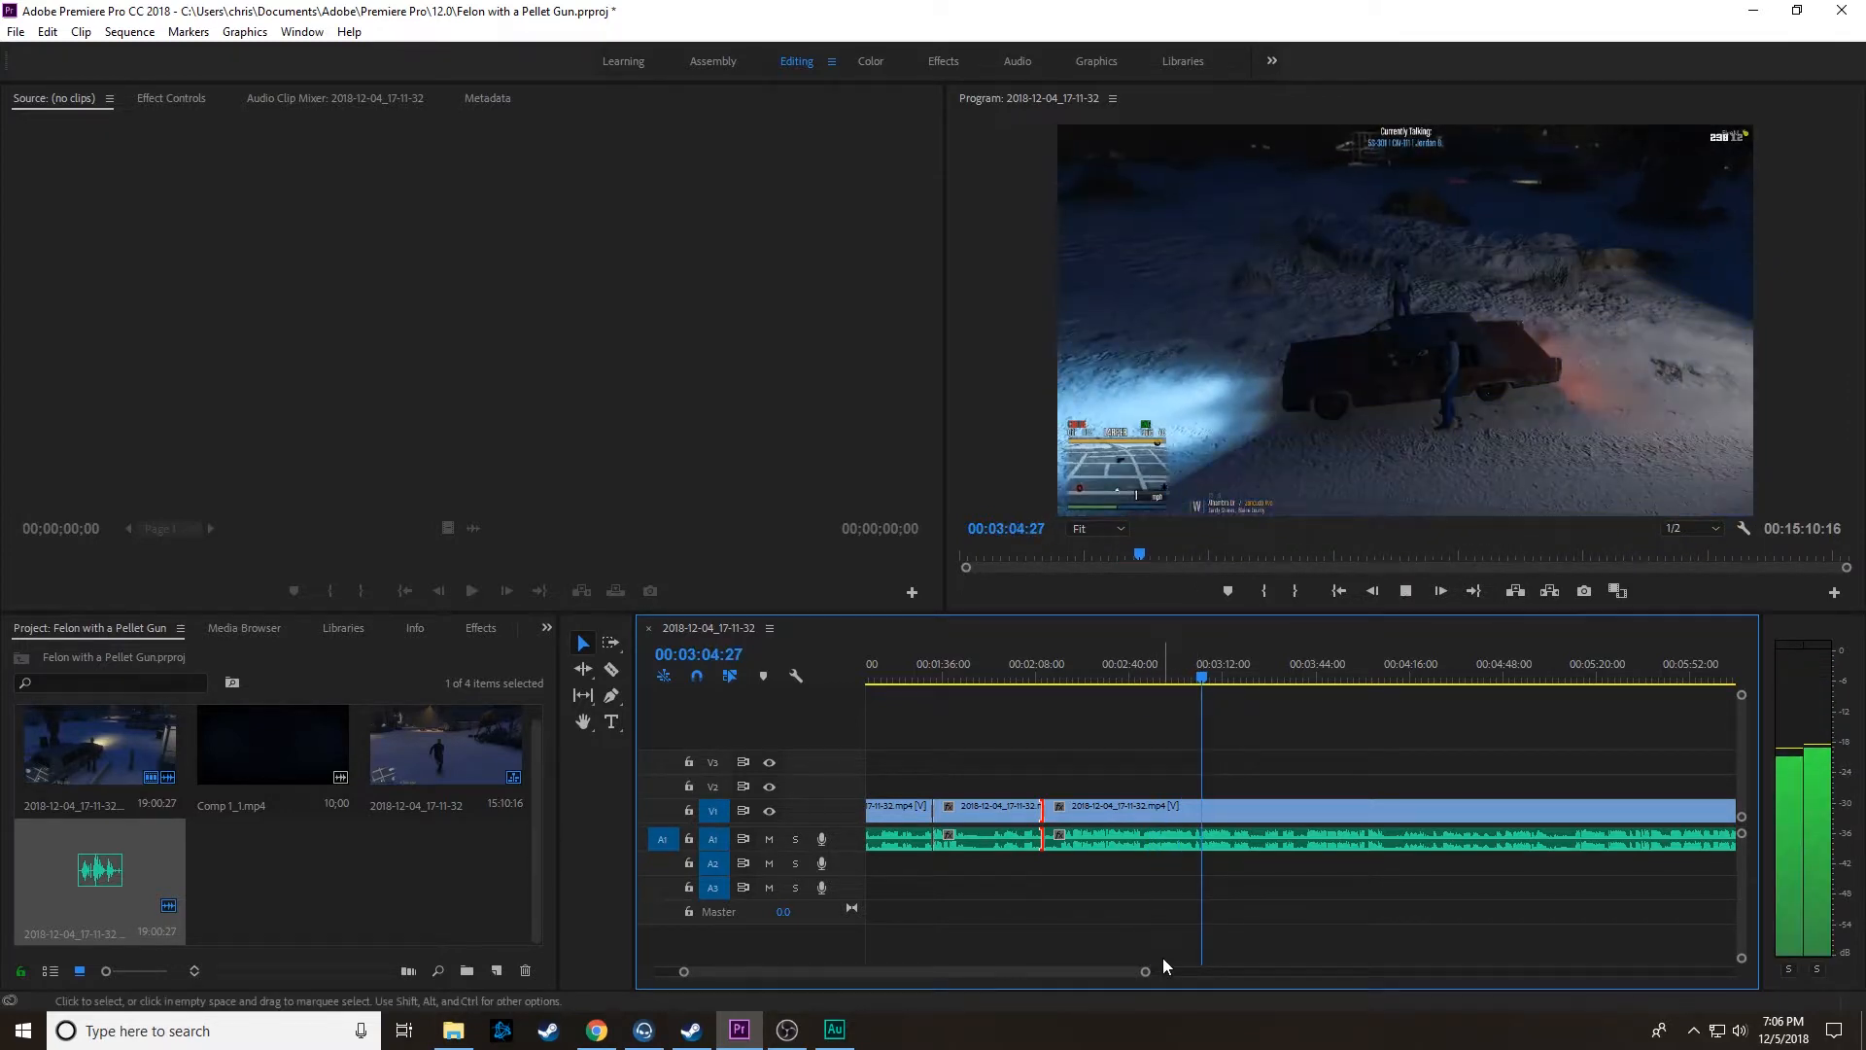
drag(1146, 971, 1203, 977)
scroll(1150, 901, down, 3)
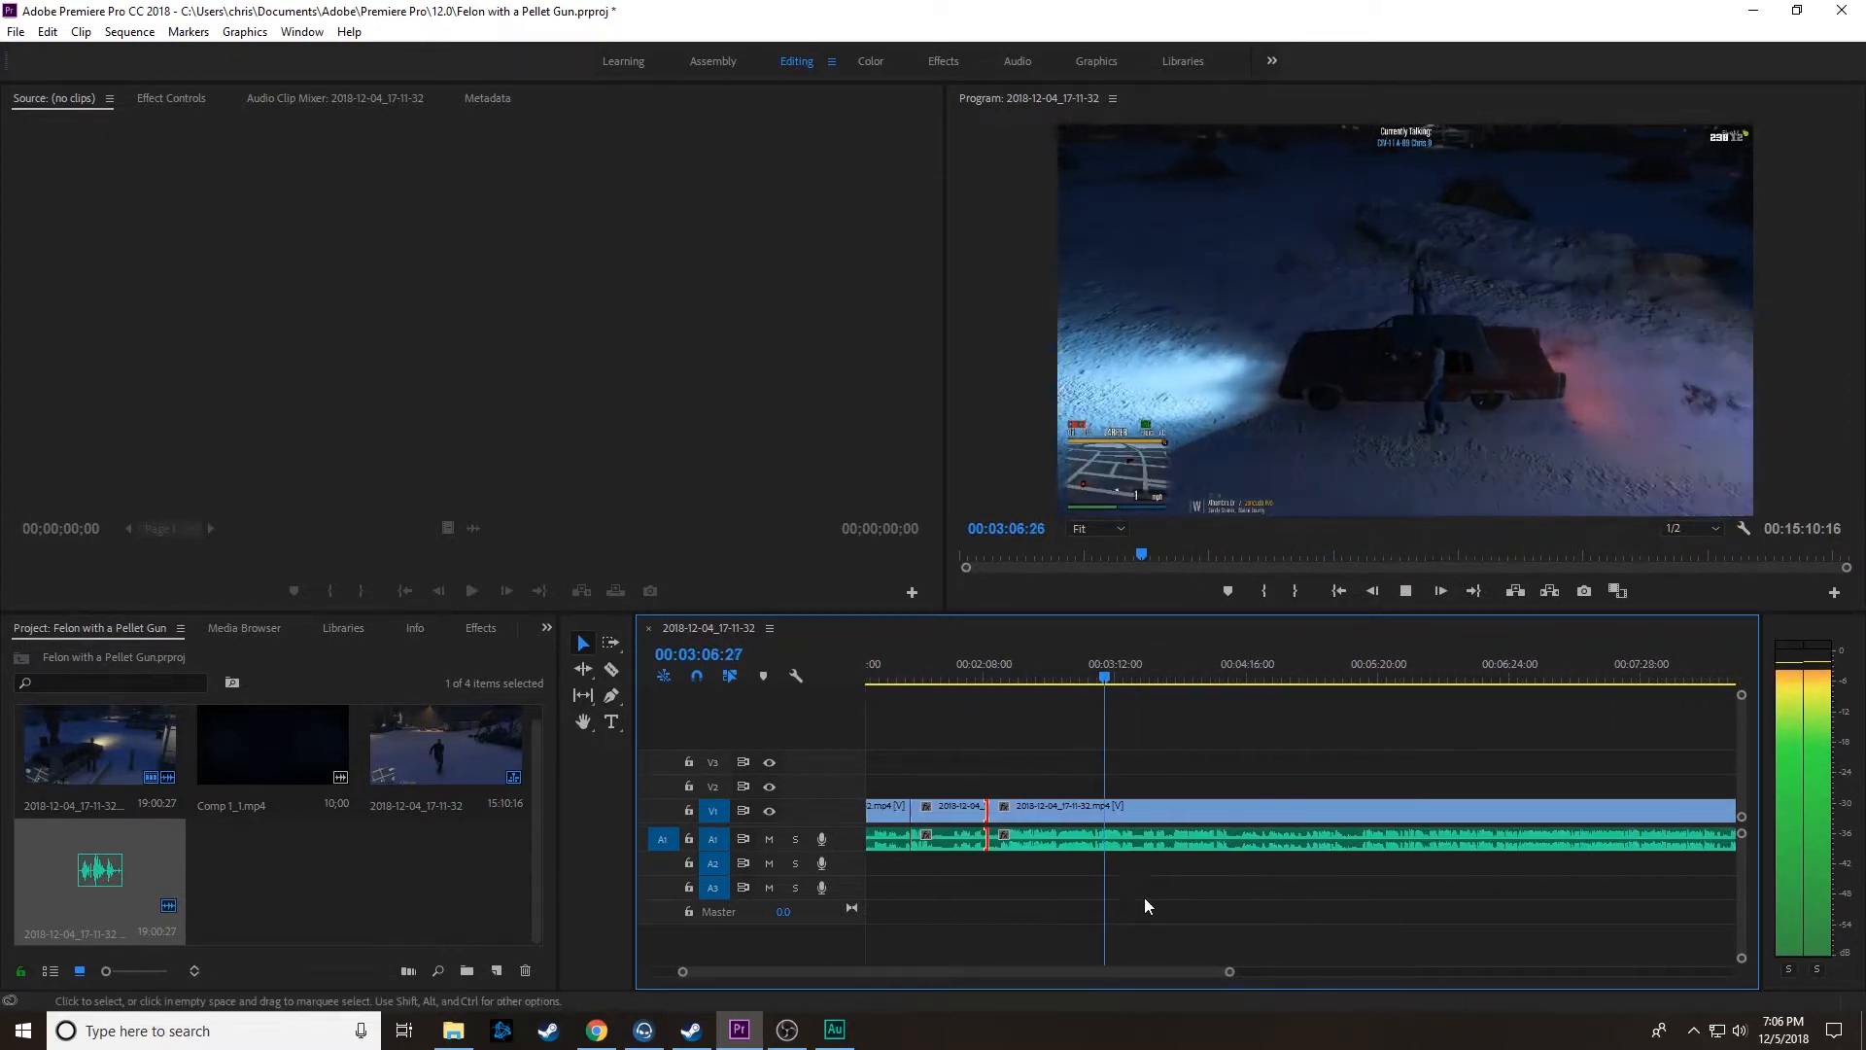
drag(1034, 674, 1097, 673)
key(space)
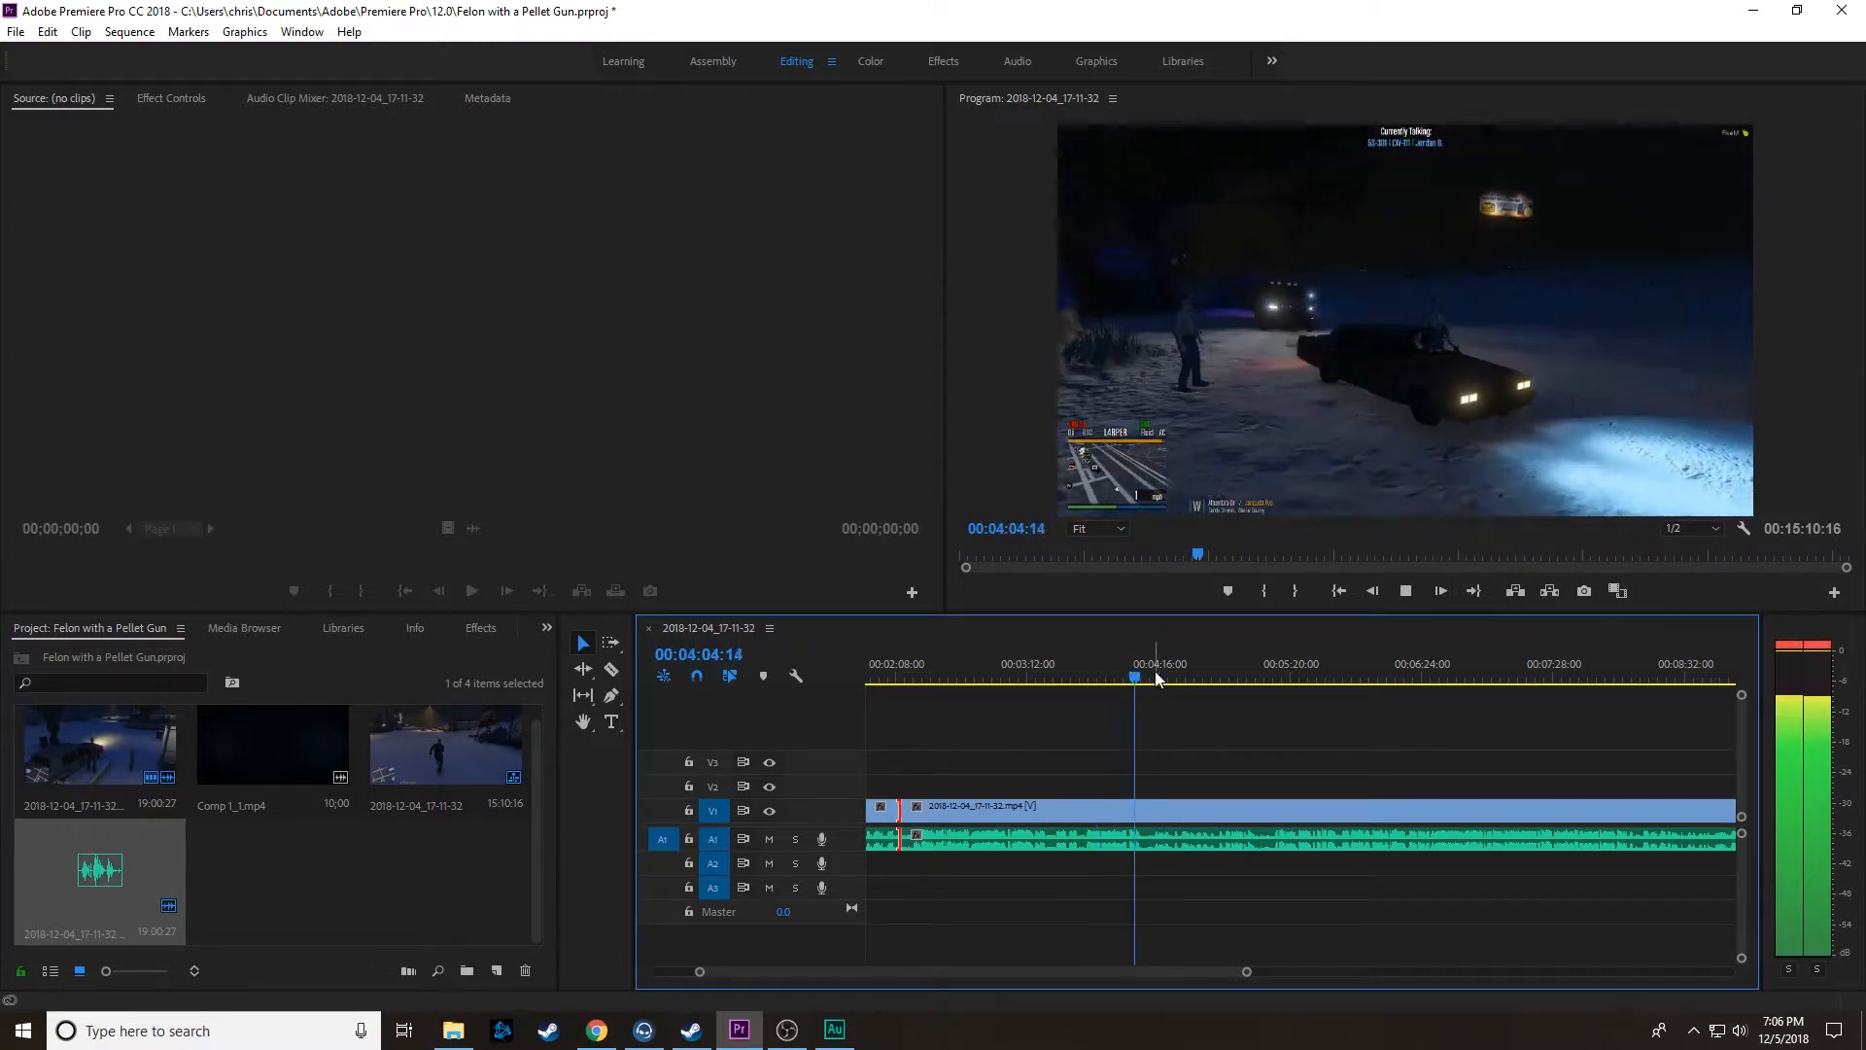
key(space)
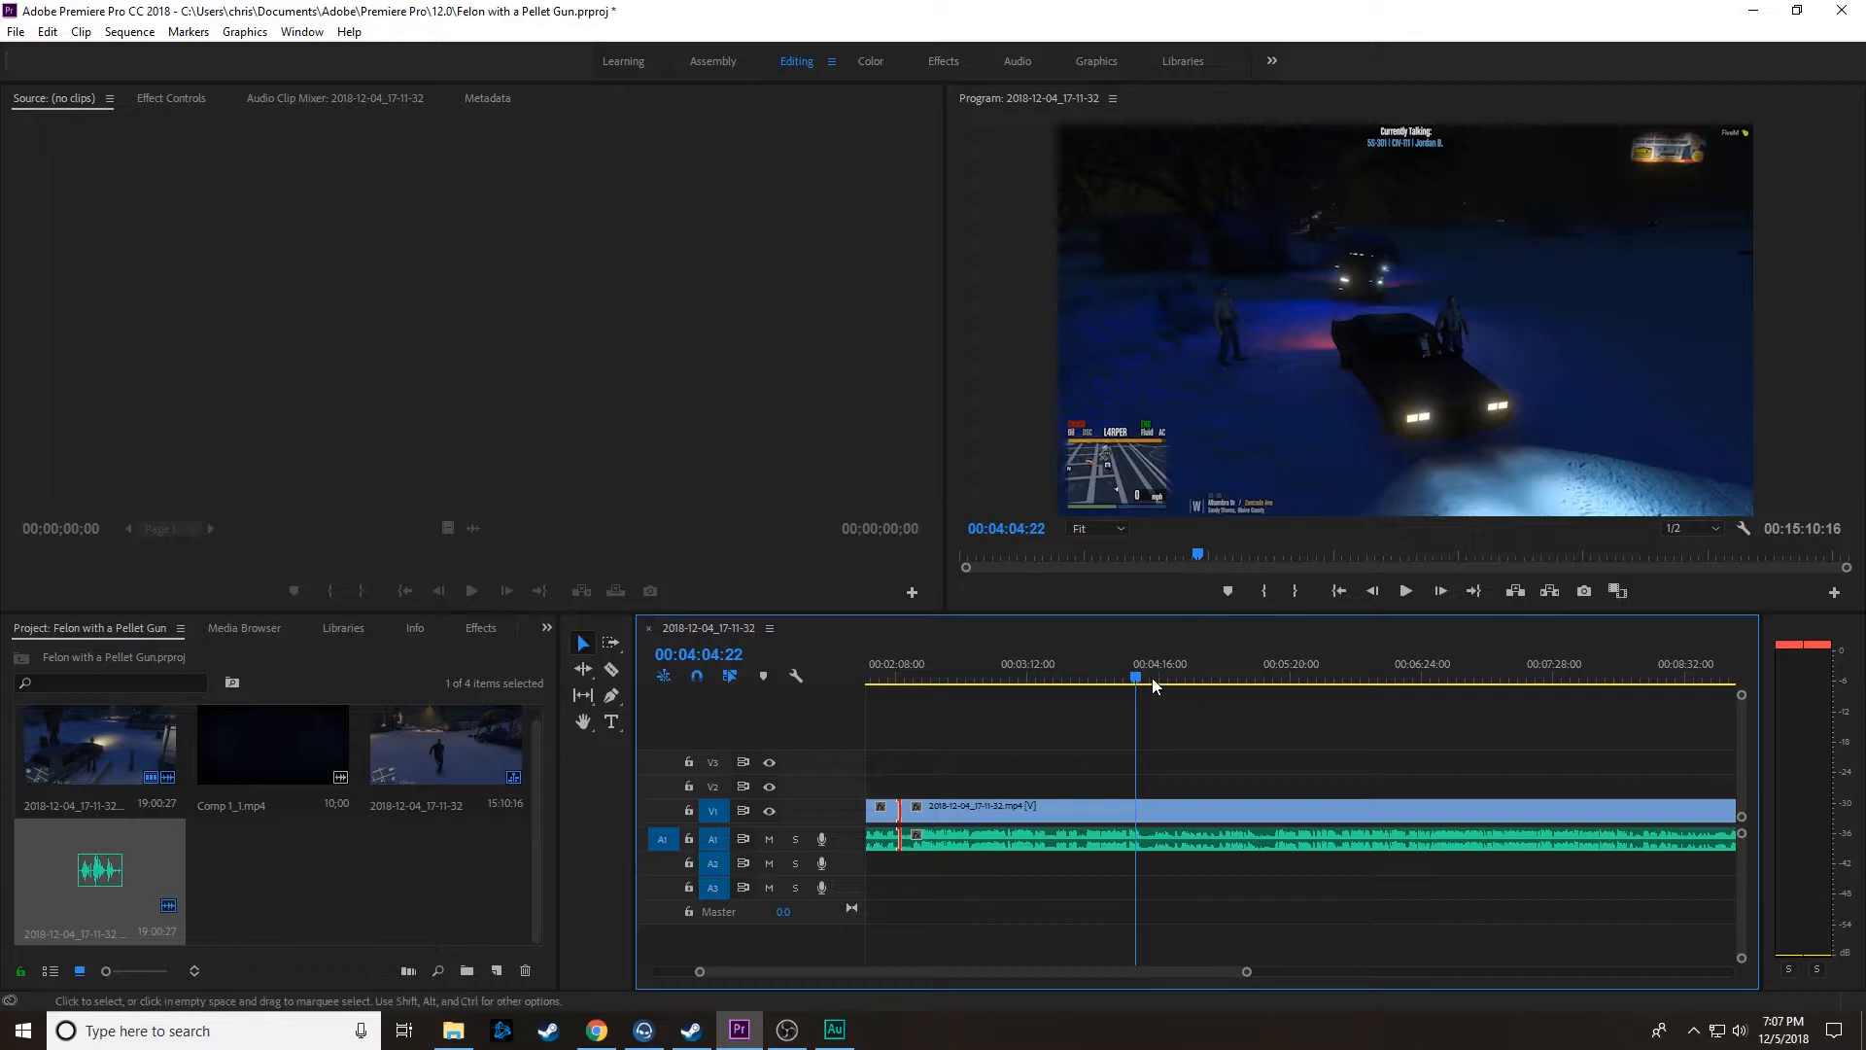
key(space)
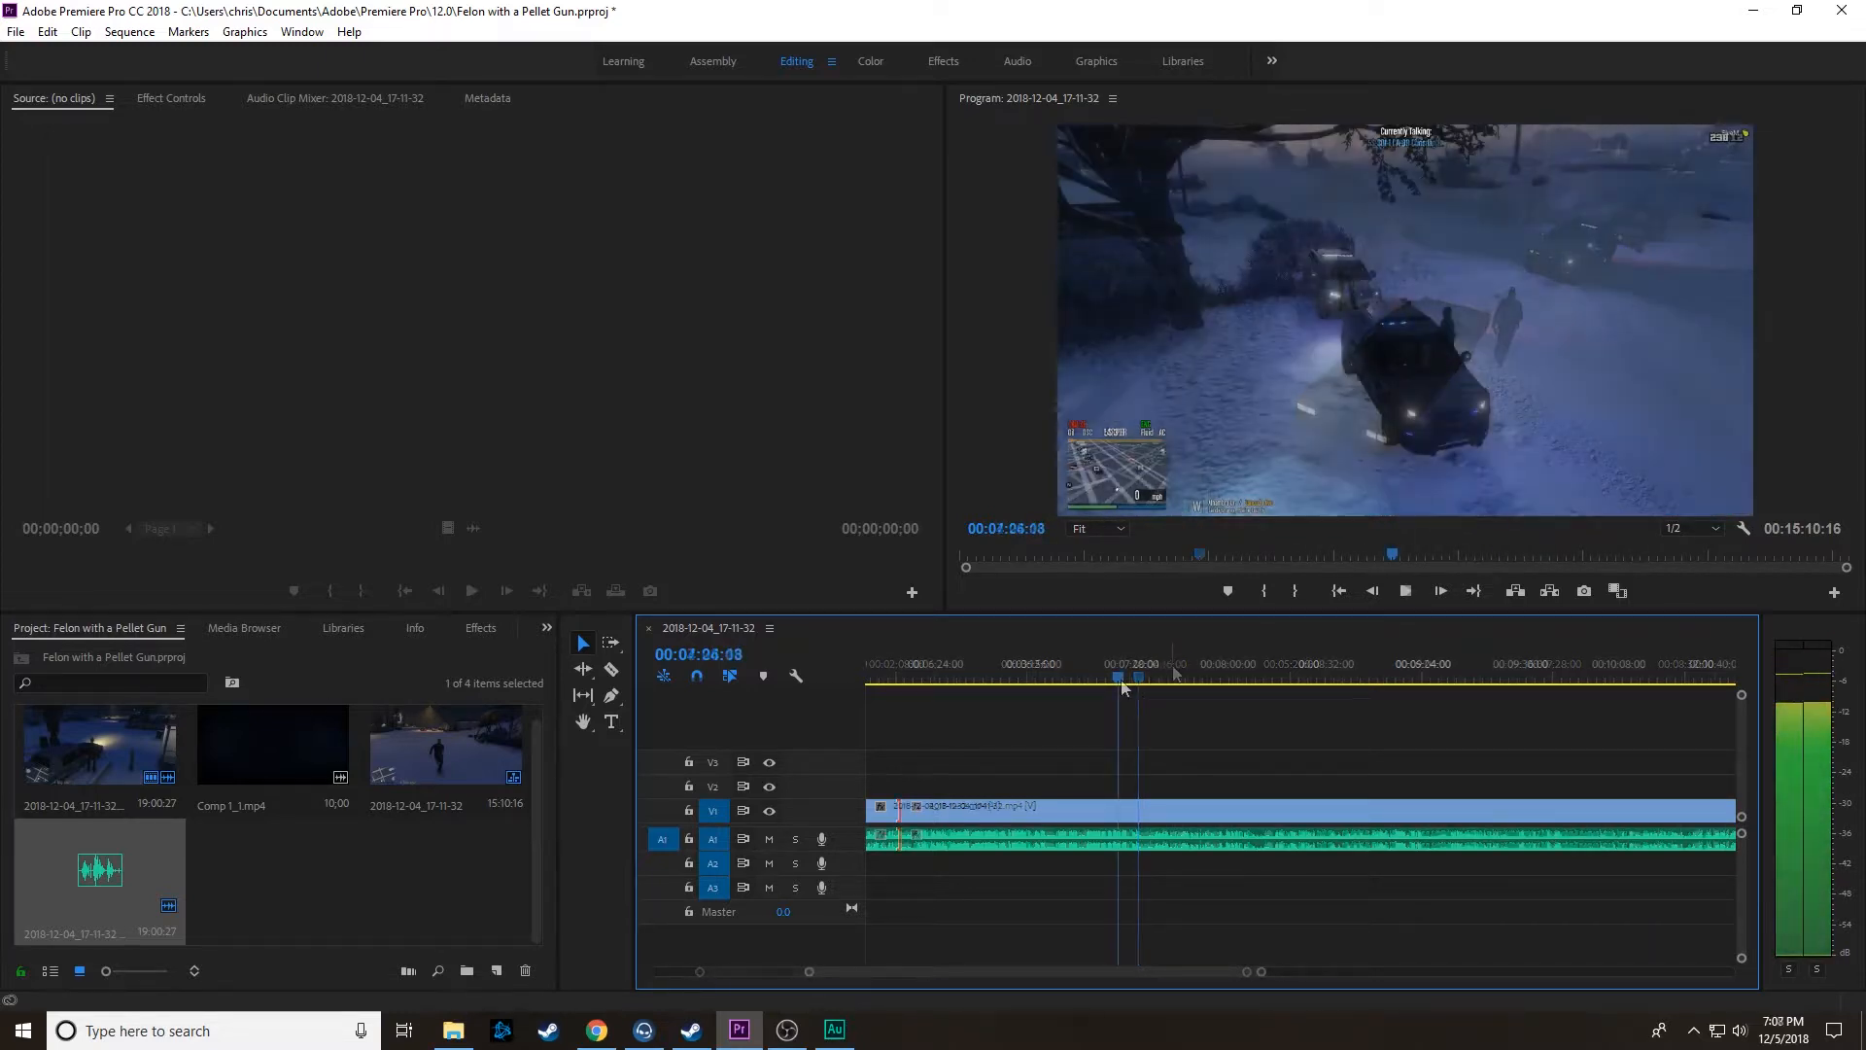
Step: Skim the footage from about 00:07:26 to 00:09:37, looking for the next section to cut
drag(1263, 972, 1374, 972)
click(1132, 674)
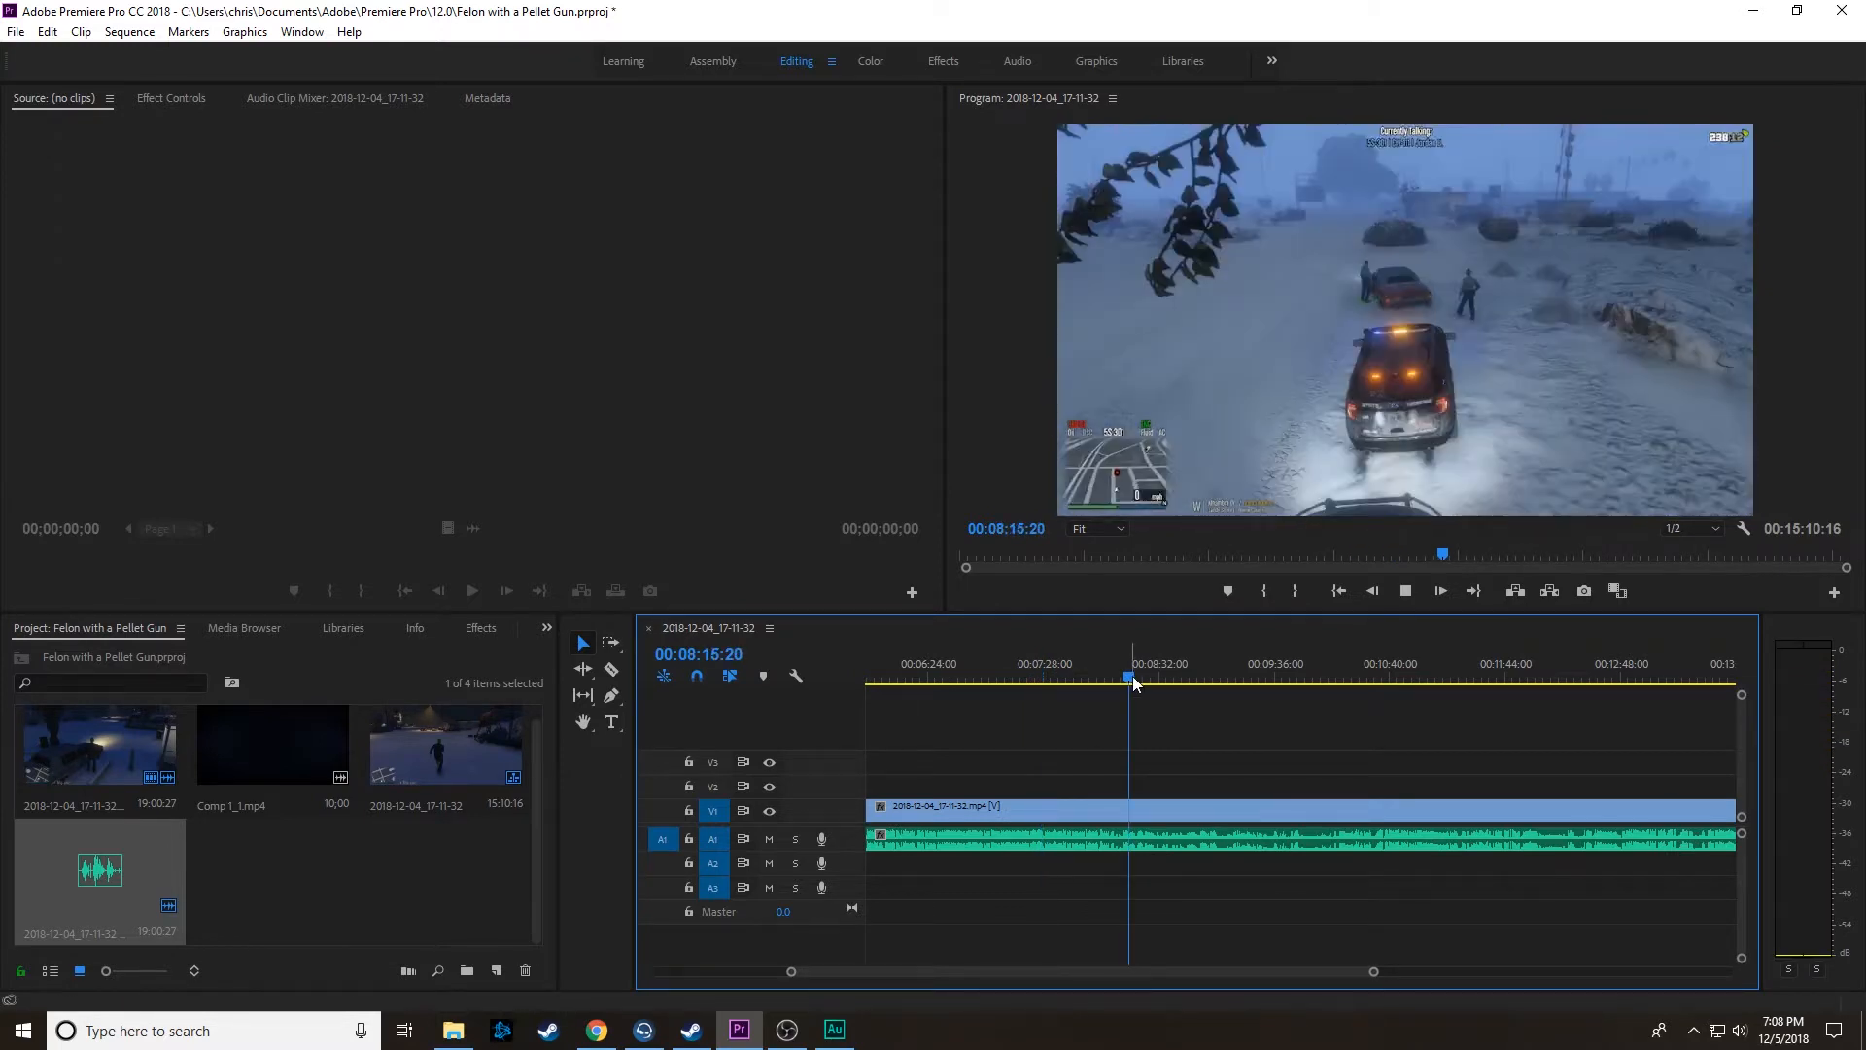
click(1267, 670)
scroll(1264, 763, down, 3)
scroll(1260, 760, down, 1)
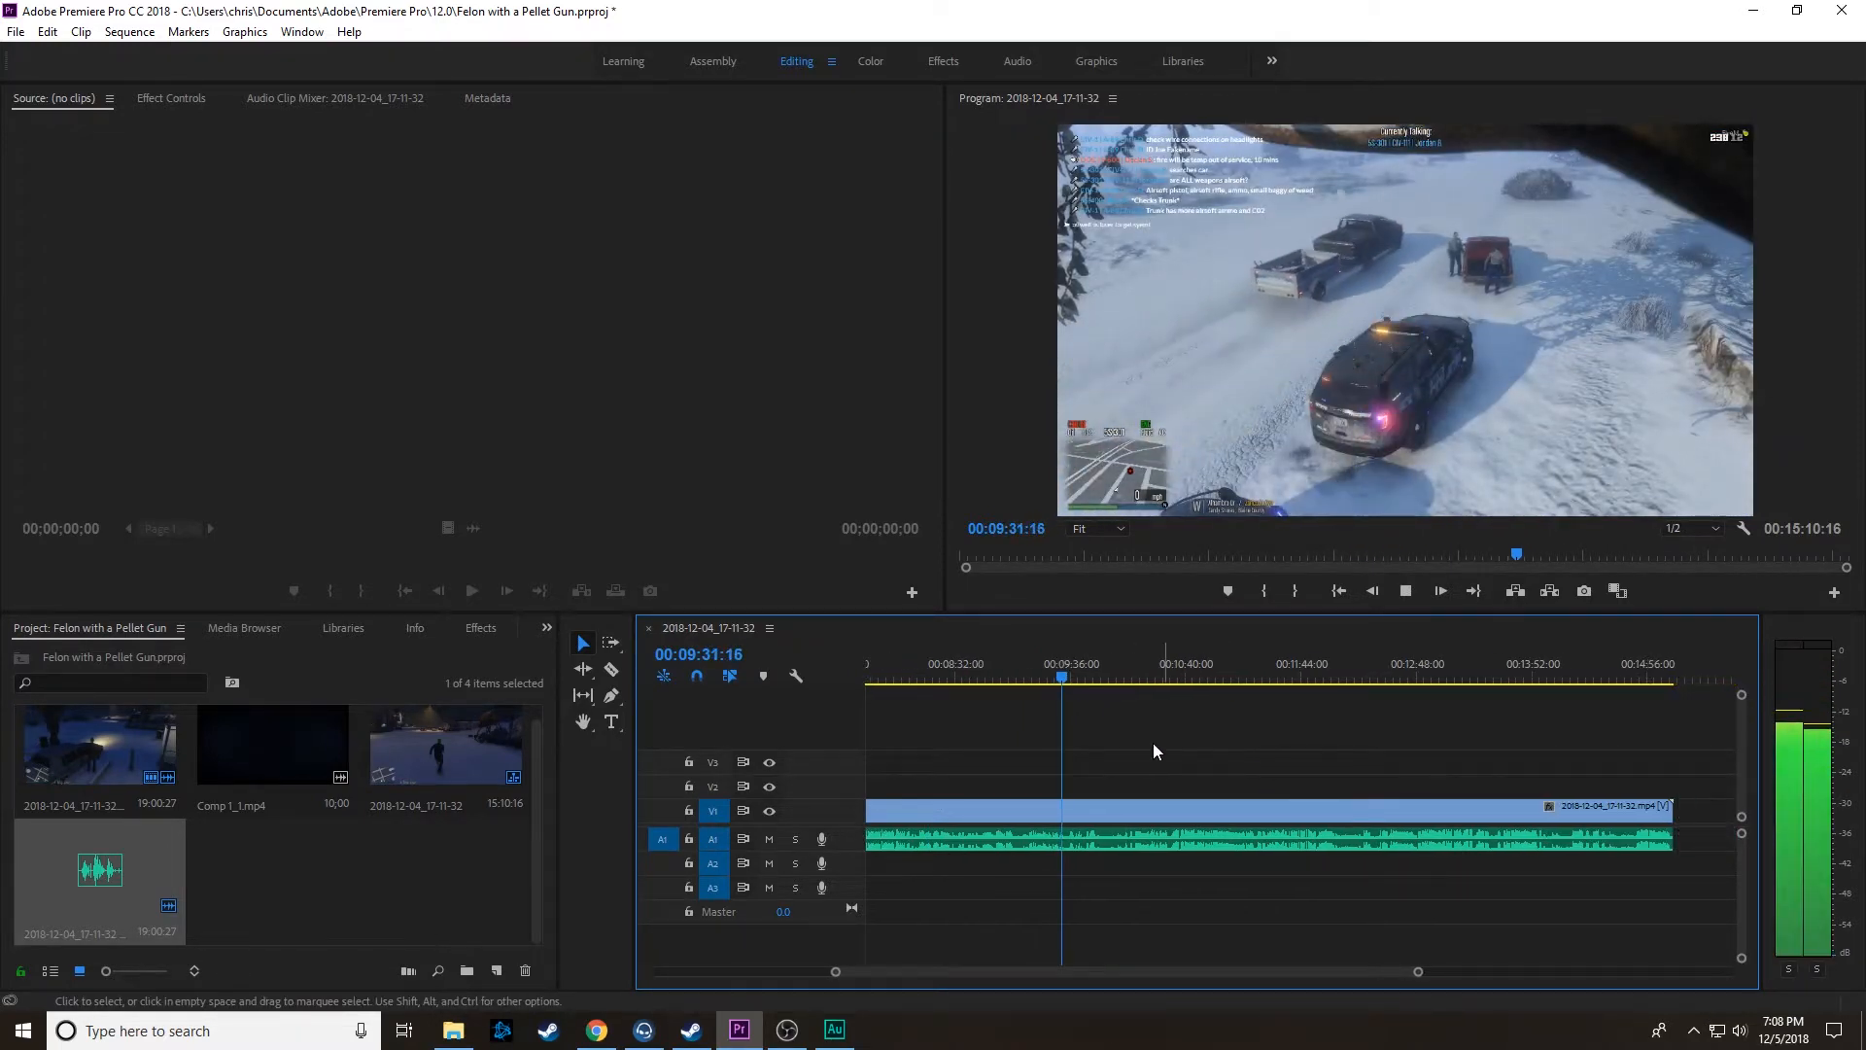
scroll(1007, 726, up, 4)
drag(1392, 972, 1319, 973)
scroll(1247, 913, down, 2)
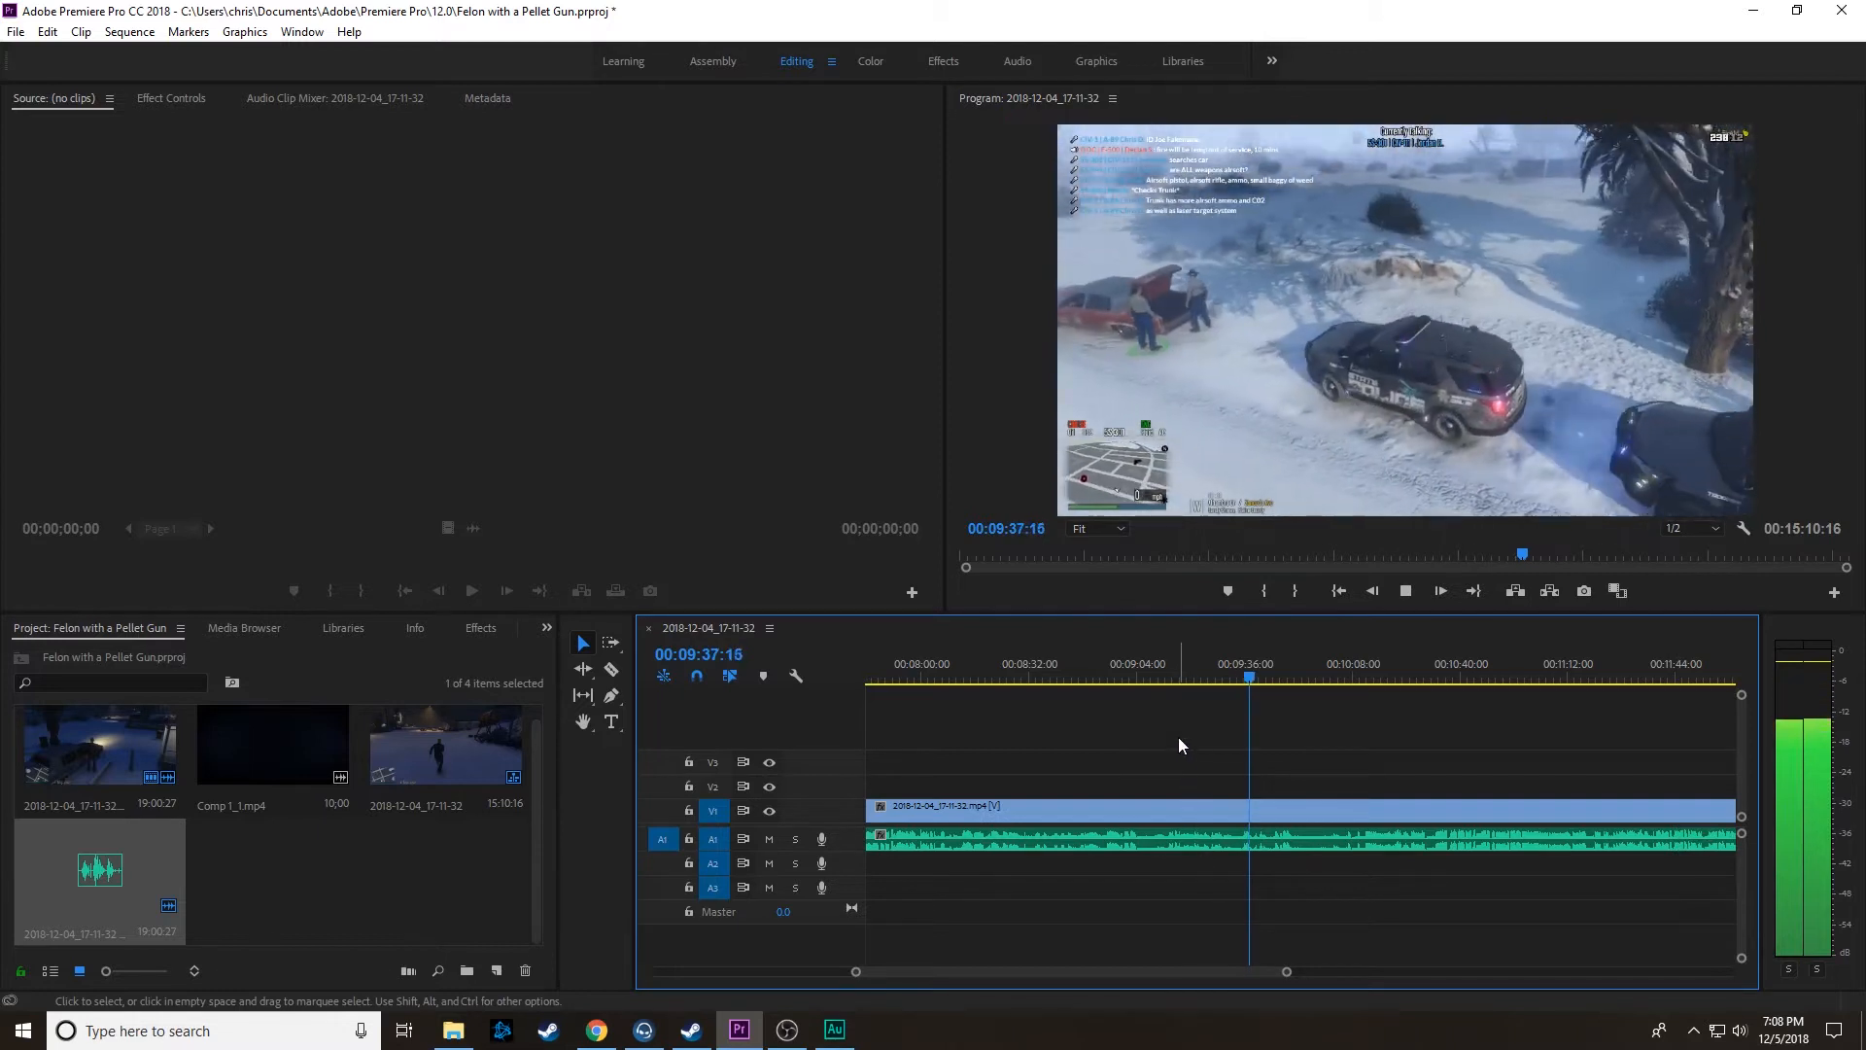
Step: Review the footage from 00:09:15:13 onward and split the linked clips at about 00:09:52
click(1178, 663)
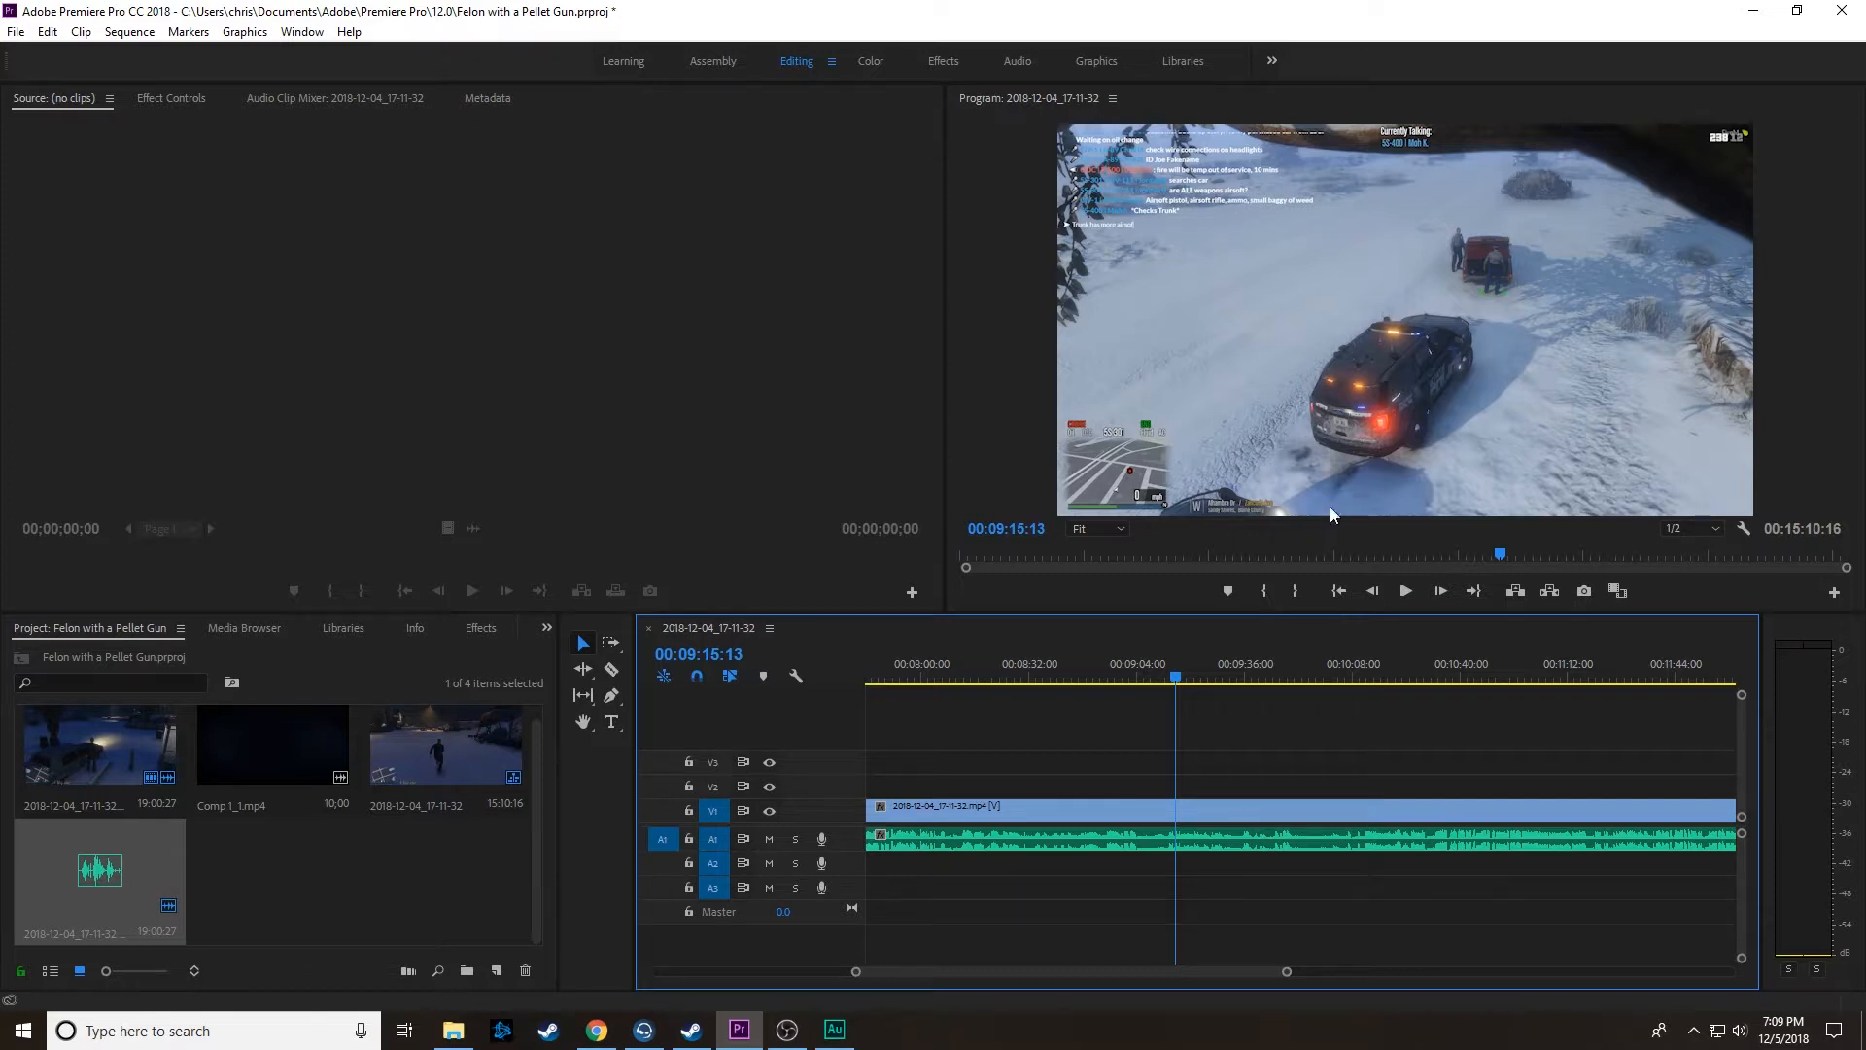
key(space)
scroll(1198, 894, down, 3)
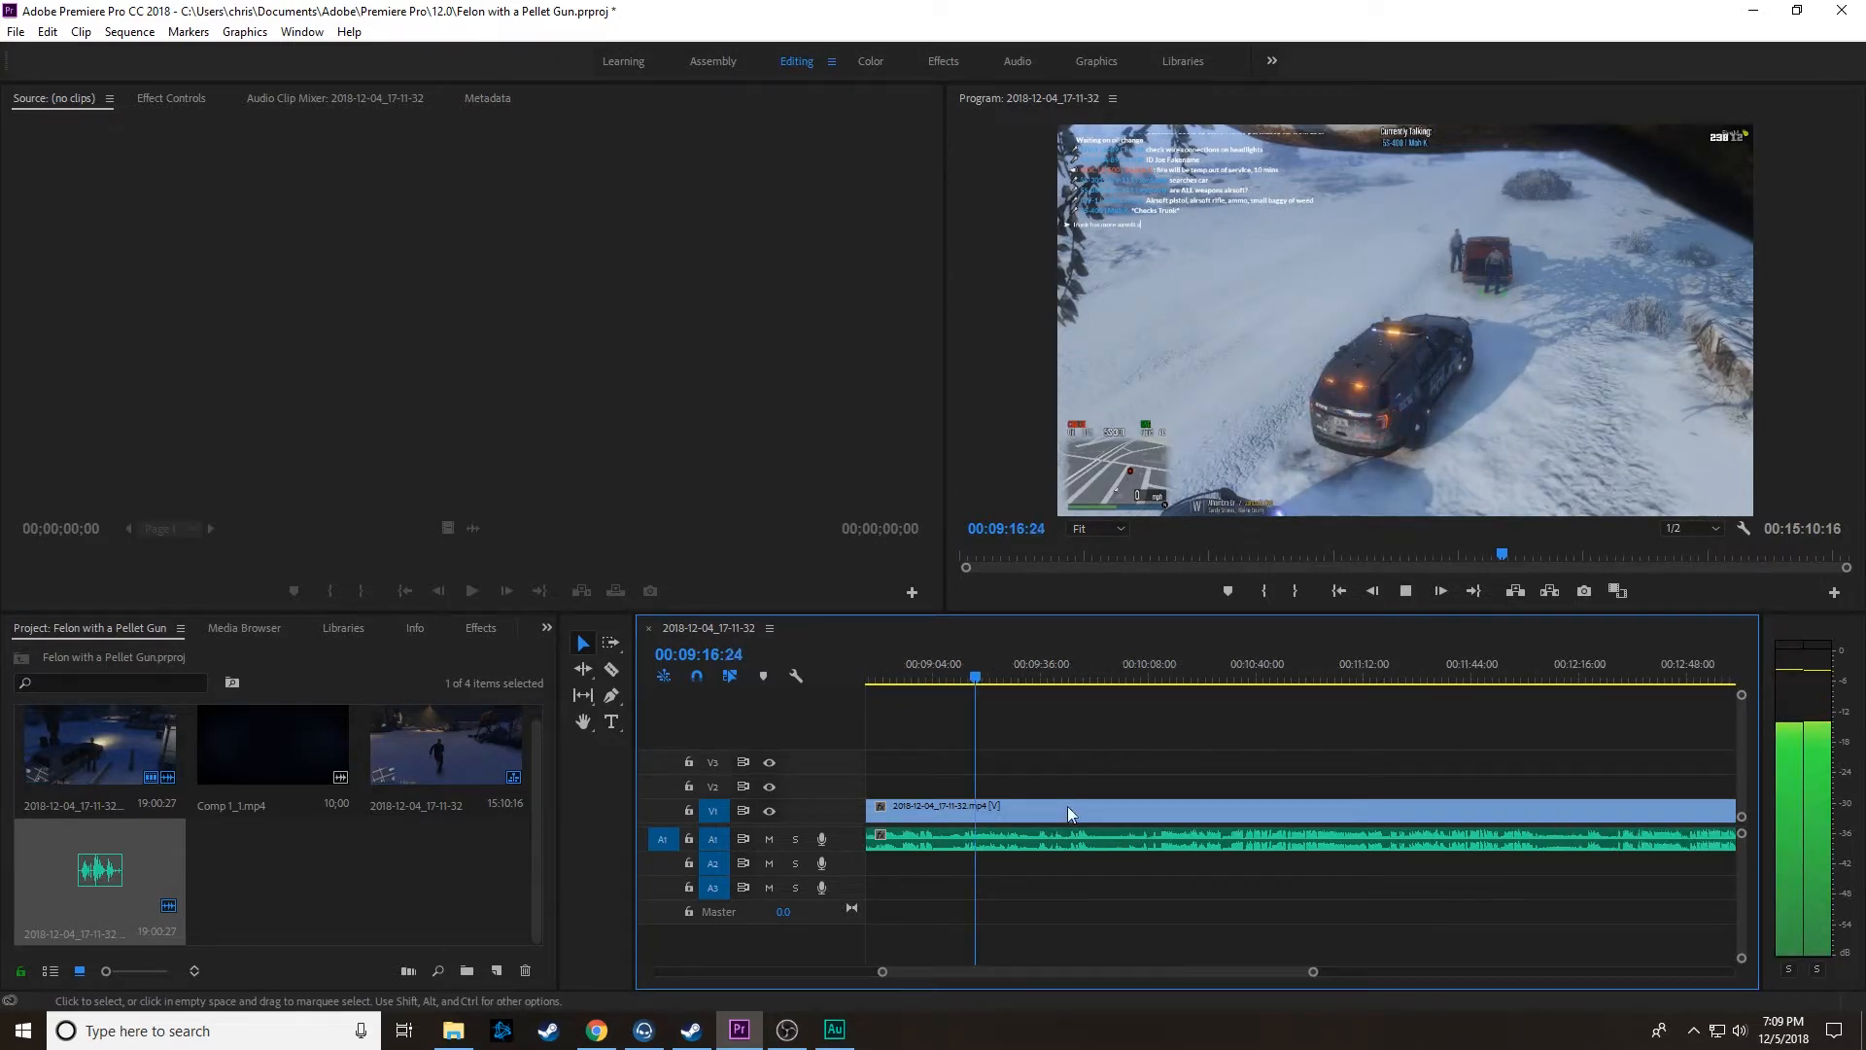
click(1034, 674)
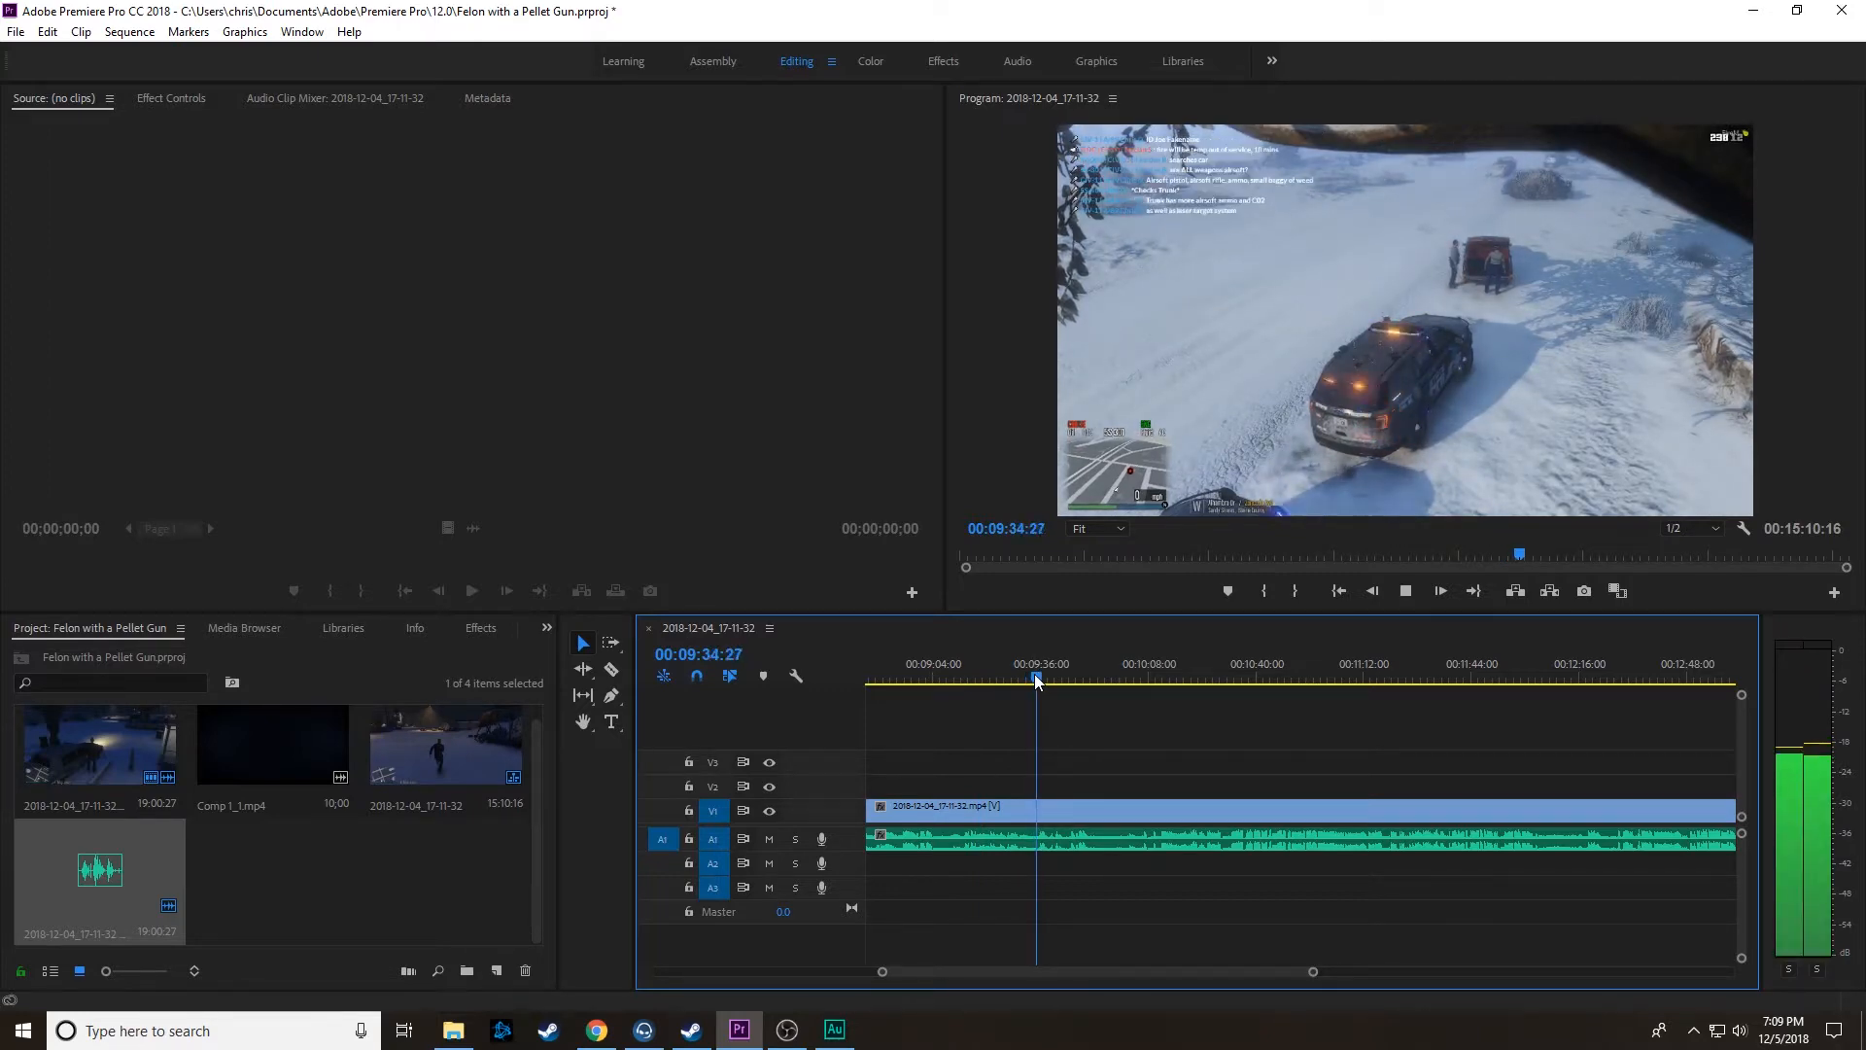
drag(1317, 982, 1402, 982)
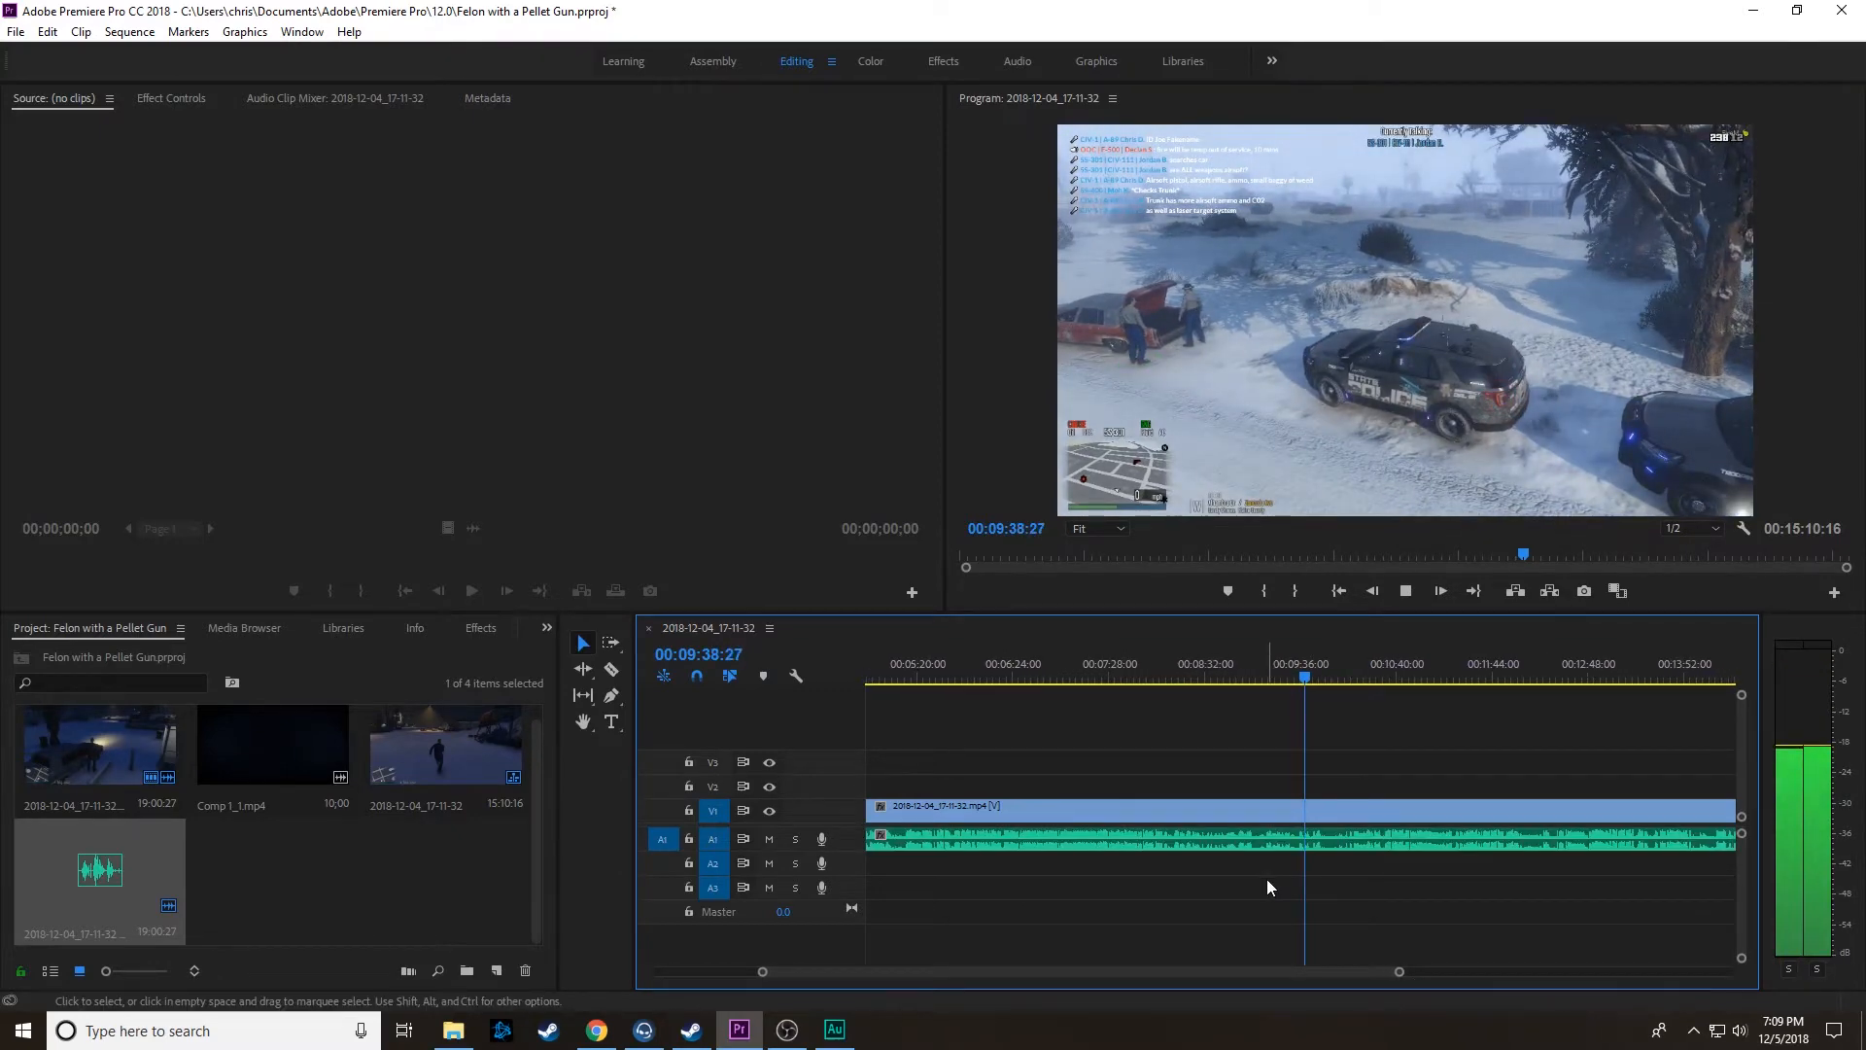
scroll(1265, 873, down, 3)
key(space)
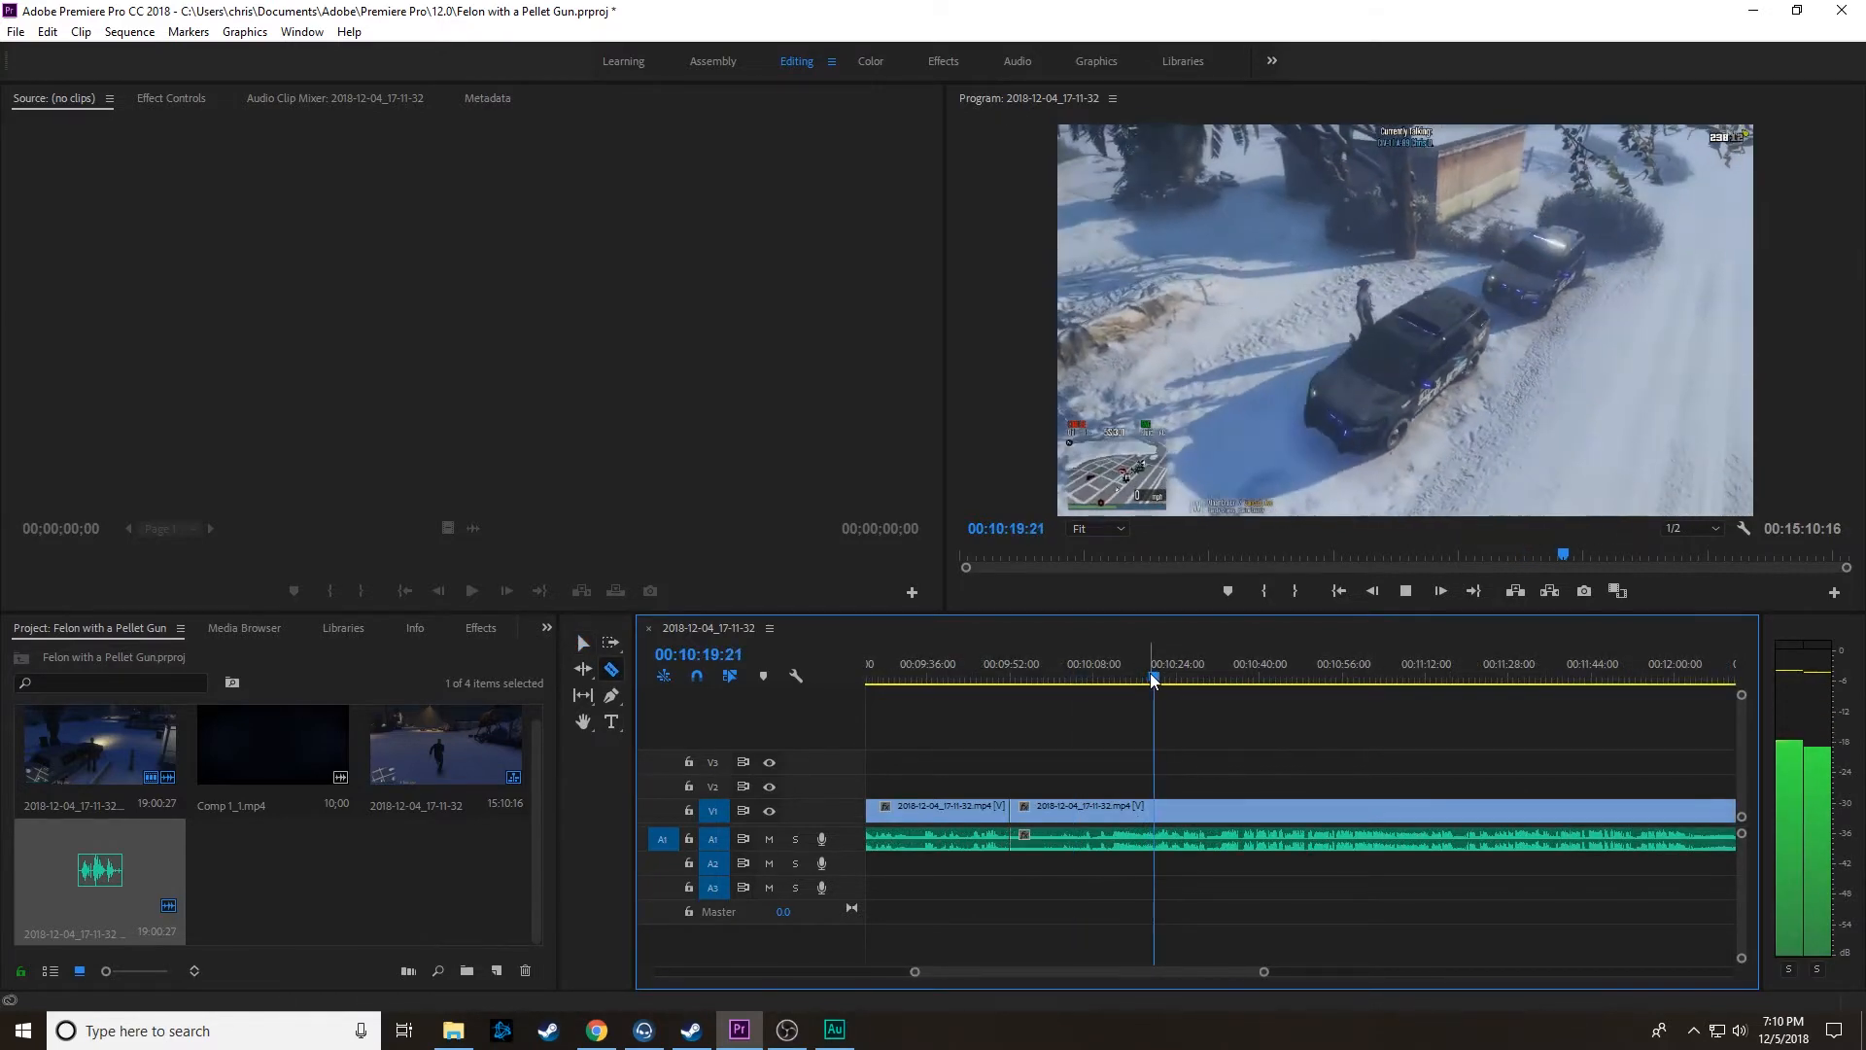
Step: Split the linked clips at 00:10:32:00 and delete the segment between about 00:09:52 and that point
drag(1153, 680, 1181, 676)
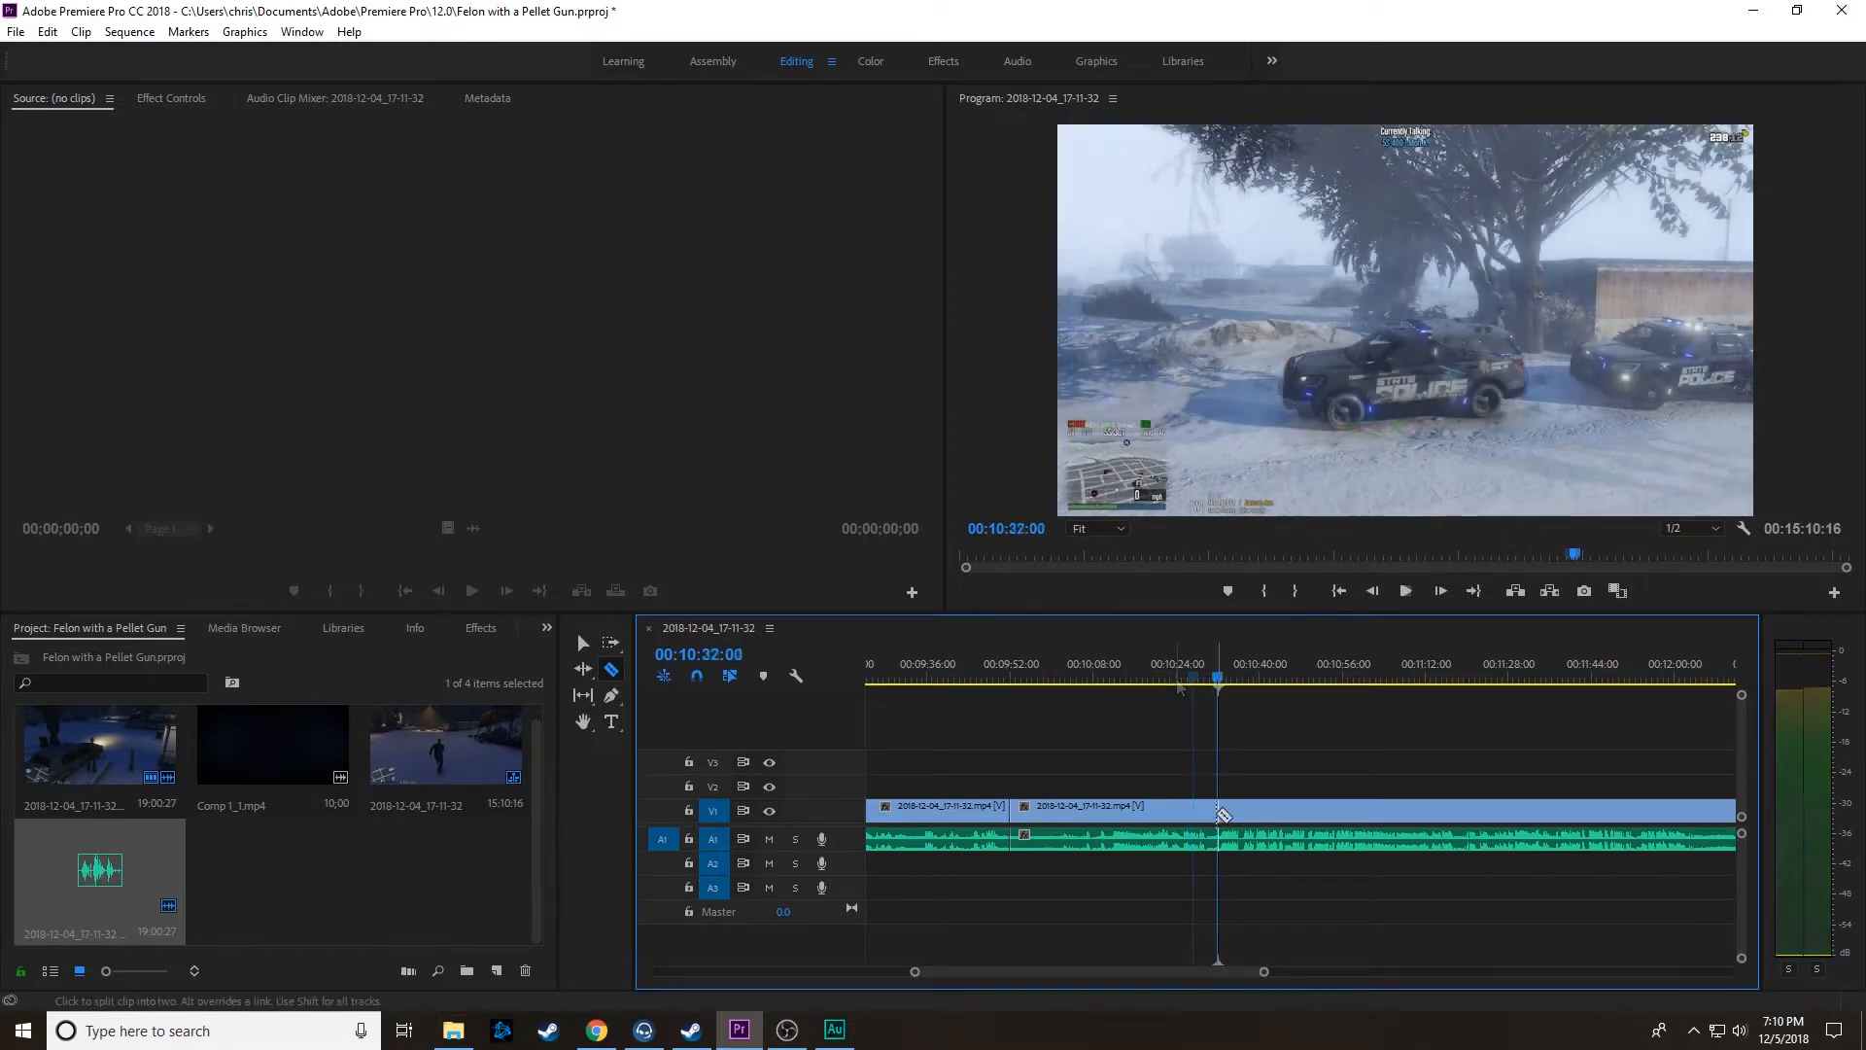
click(1218, 815)
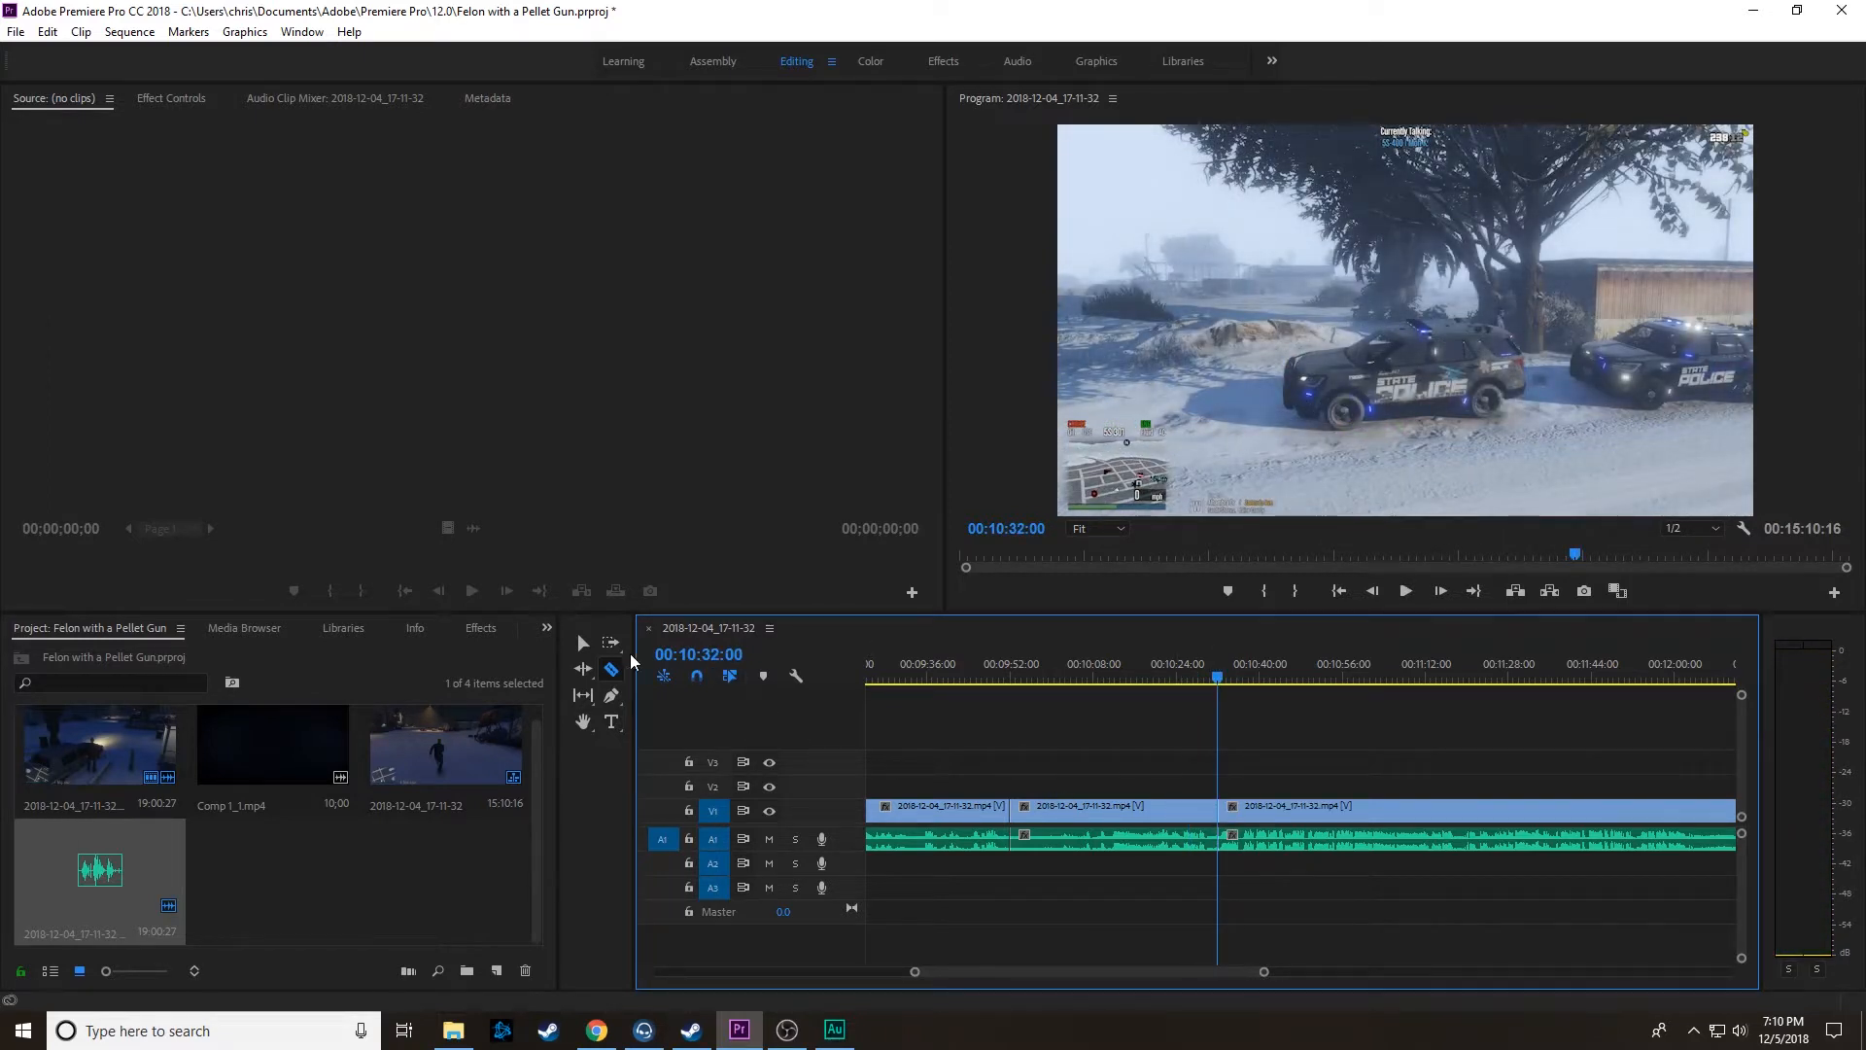
click(582, 643)
click(1154, 815)
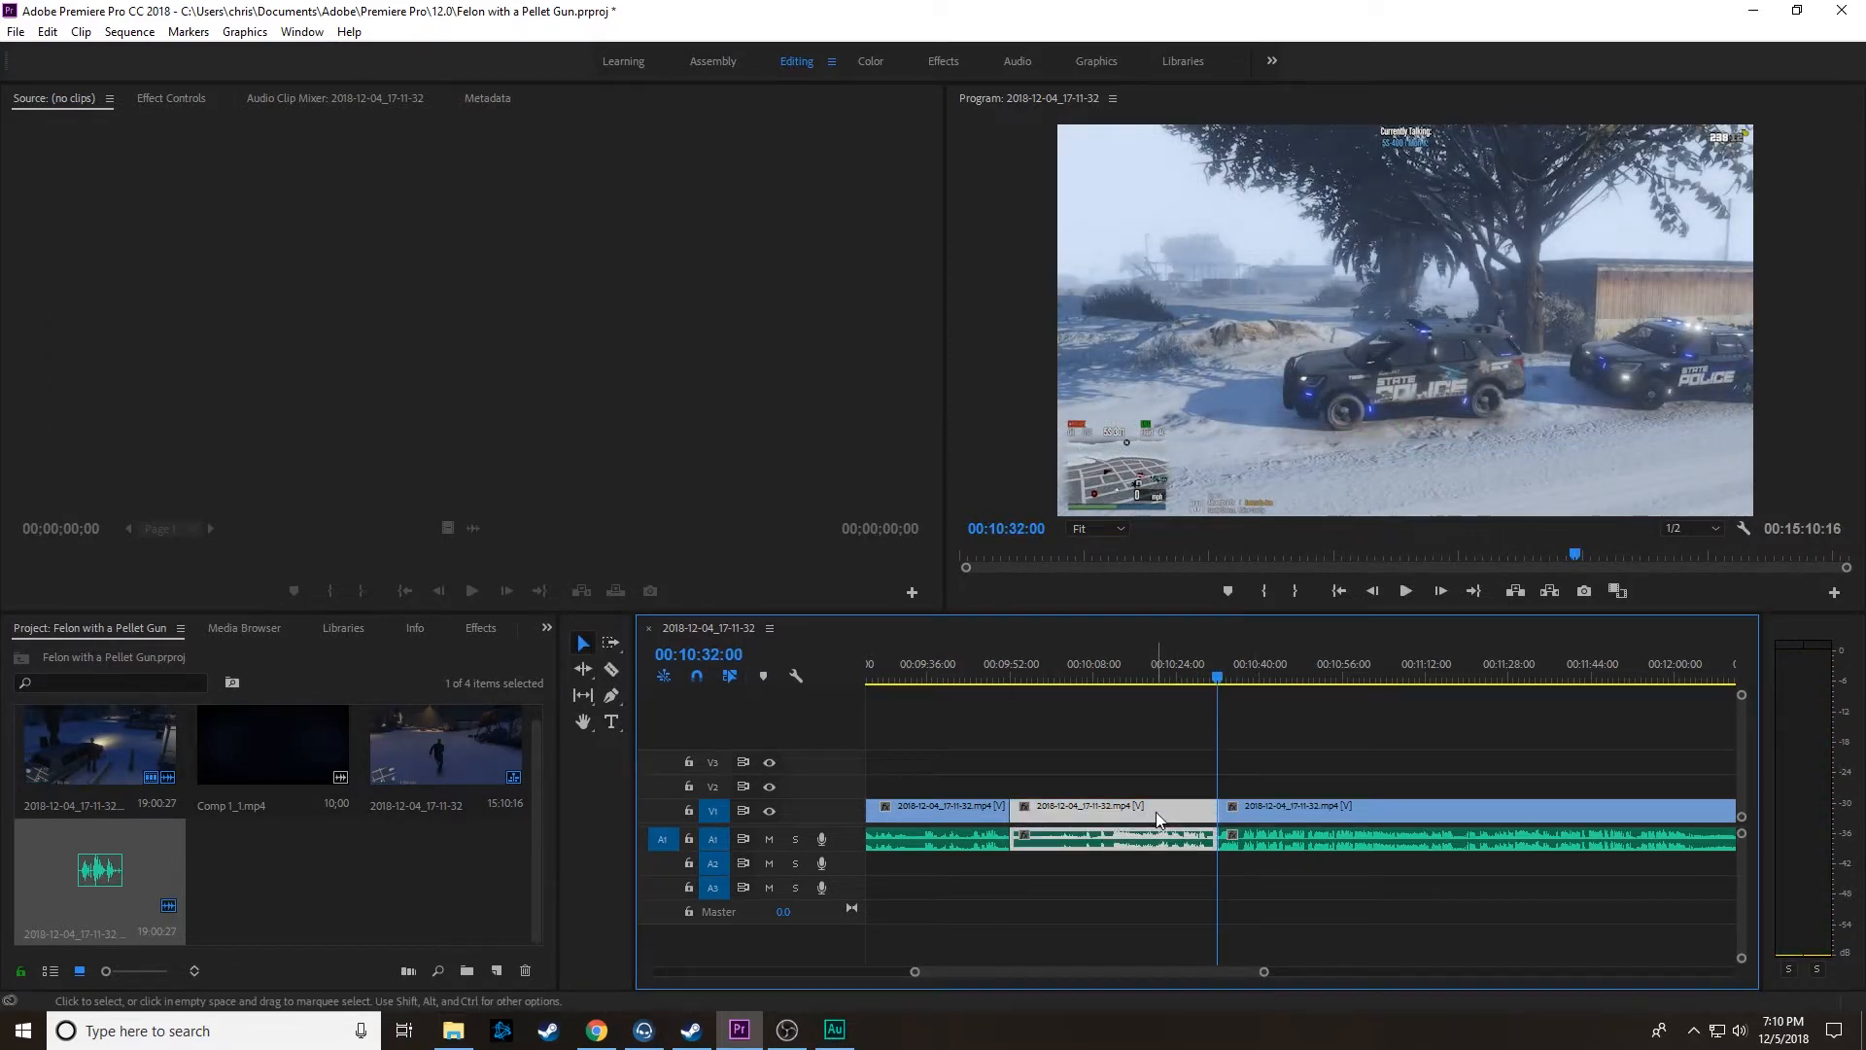
key(Delete)
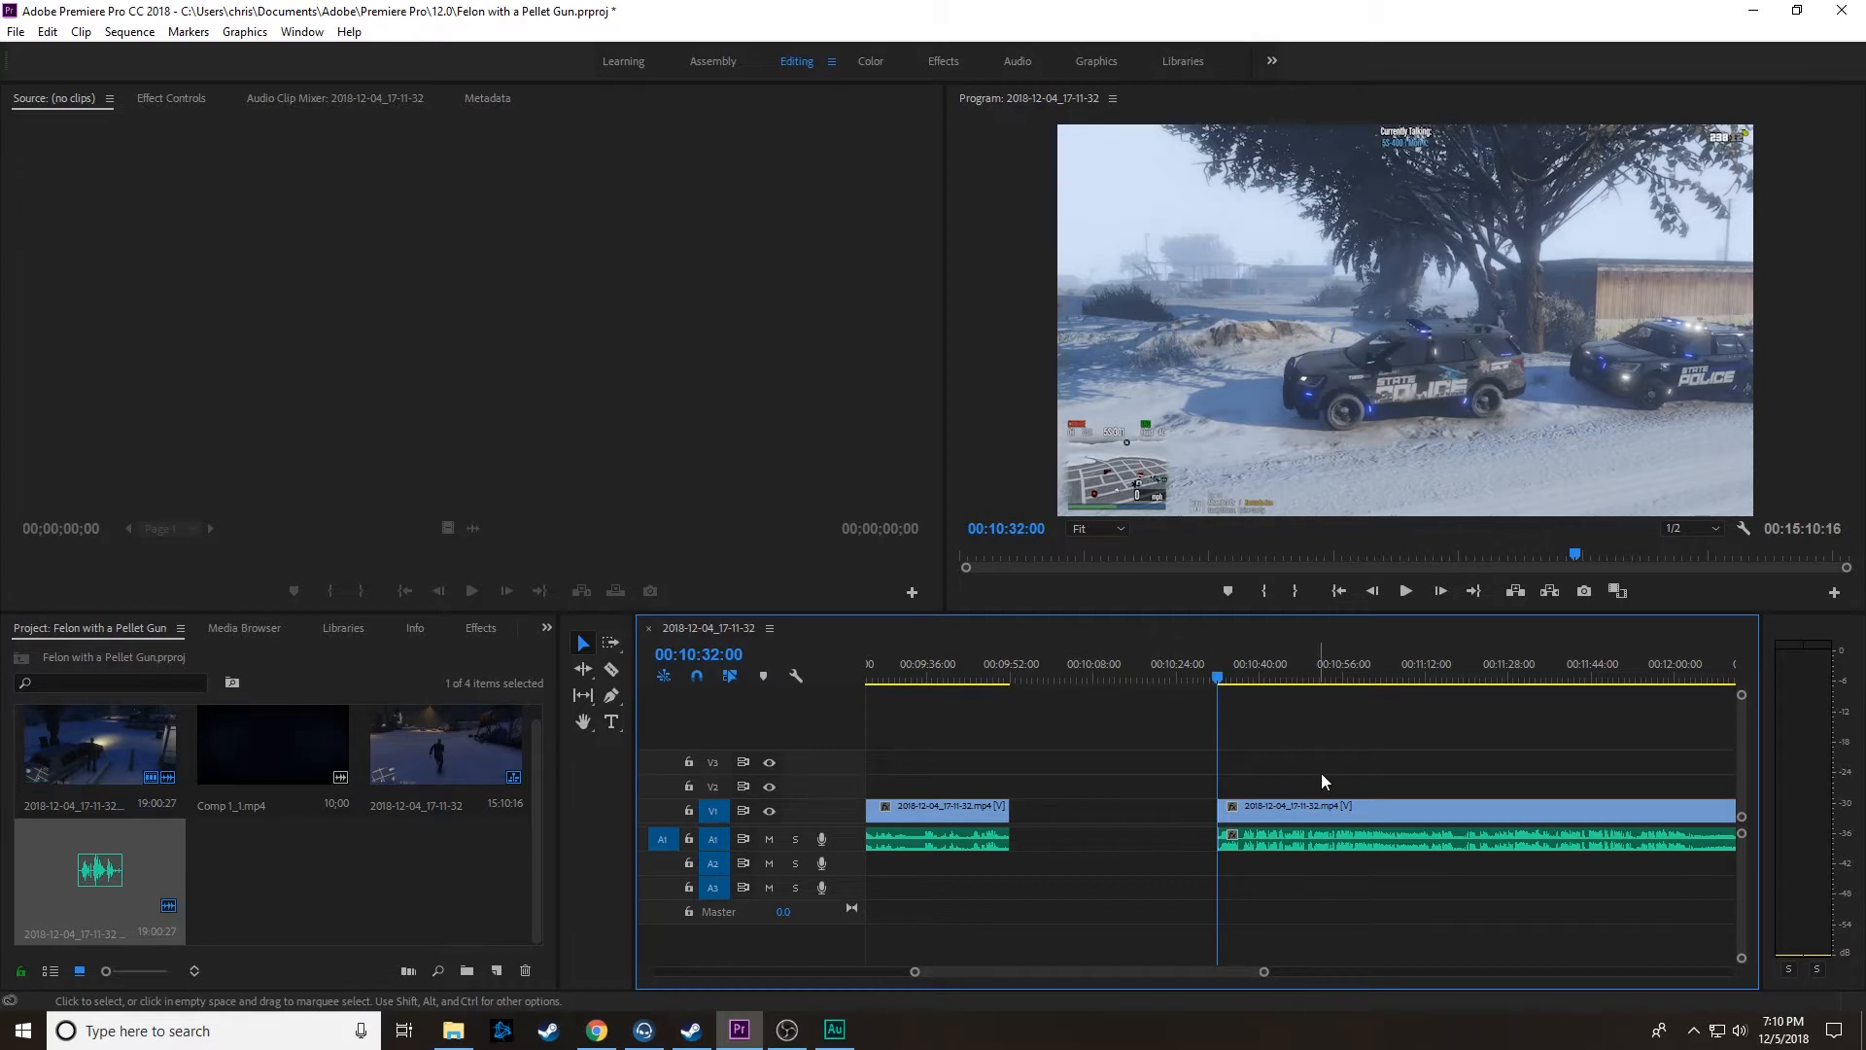
Step: Close the gap after about 00:09:52 by moving the following linked clip back, and apply the default transition at the join
drag(1304, 813, 1106, 812)
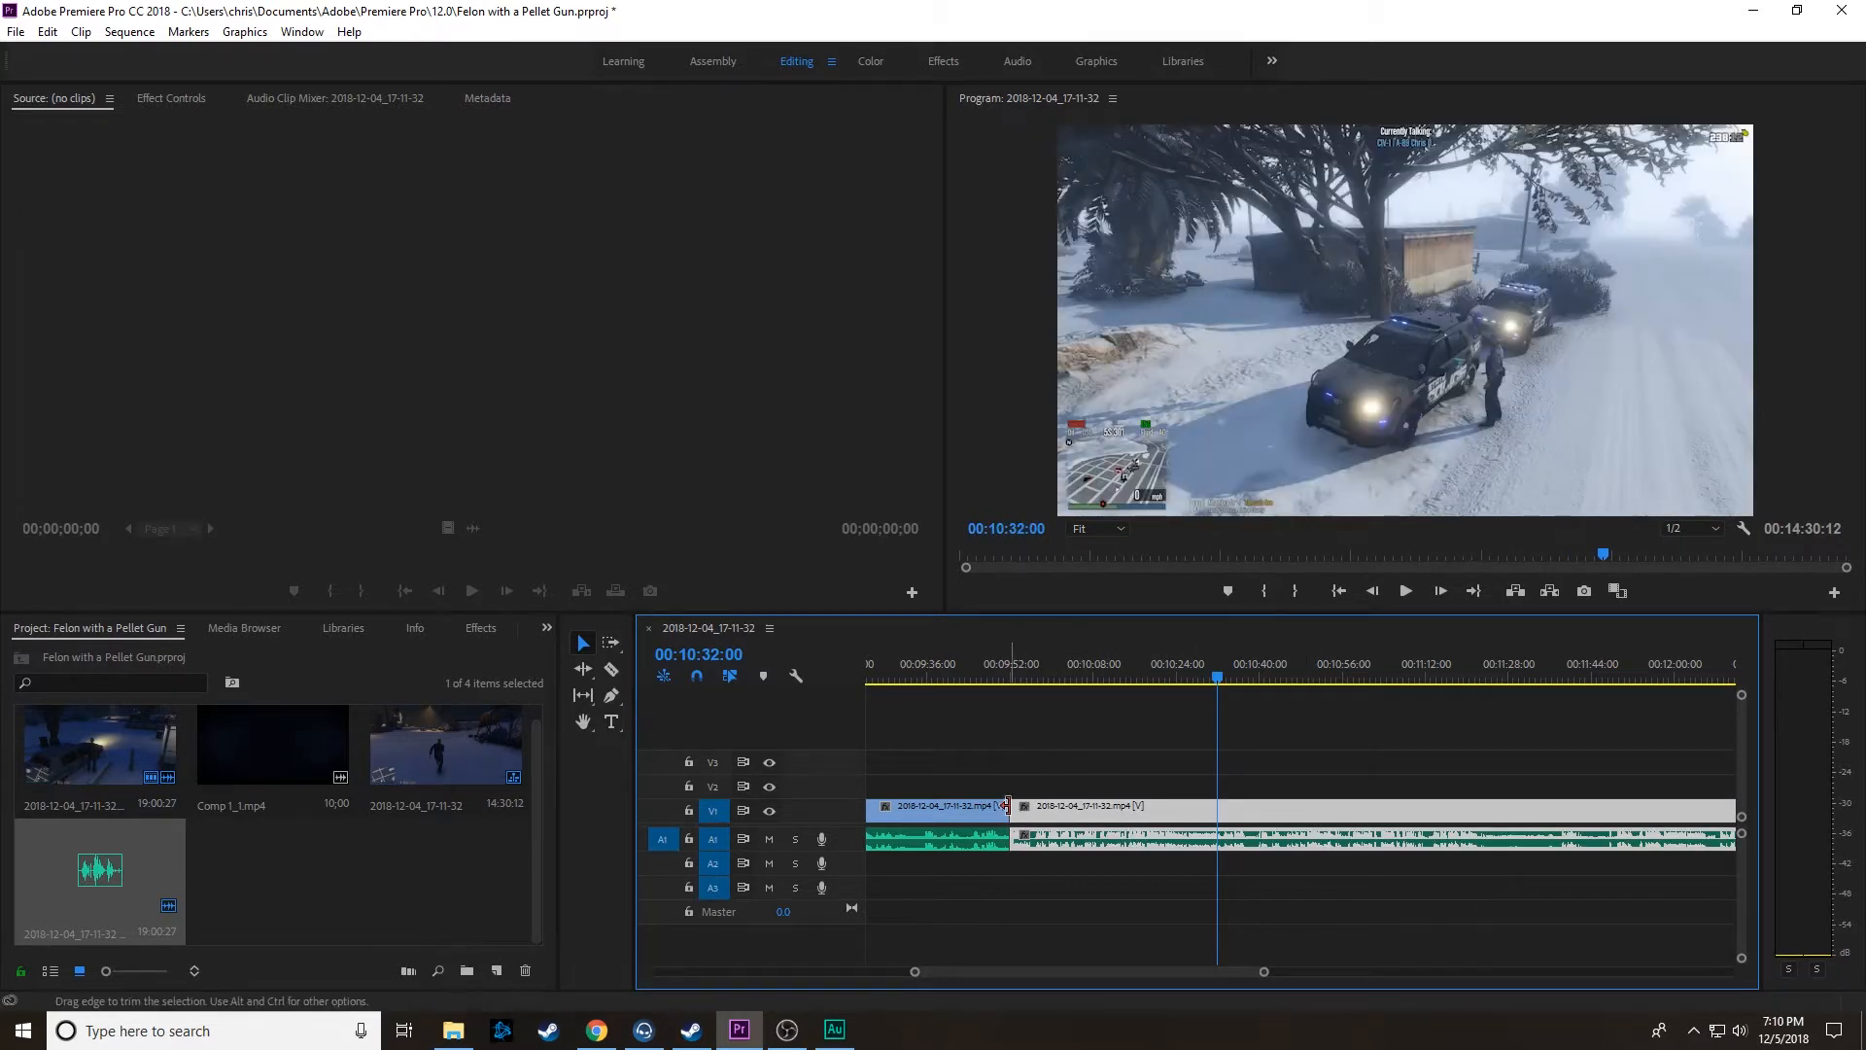
right_click(1008, 809)
click(1060, 933)
Step: Play the sequence from 00:09:48:28 across the joined edit point to about 00:10:08 to check the cut
click(995, 678)
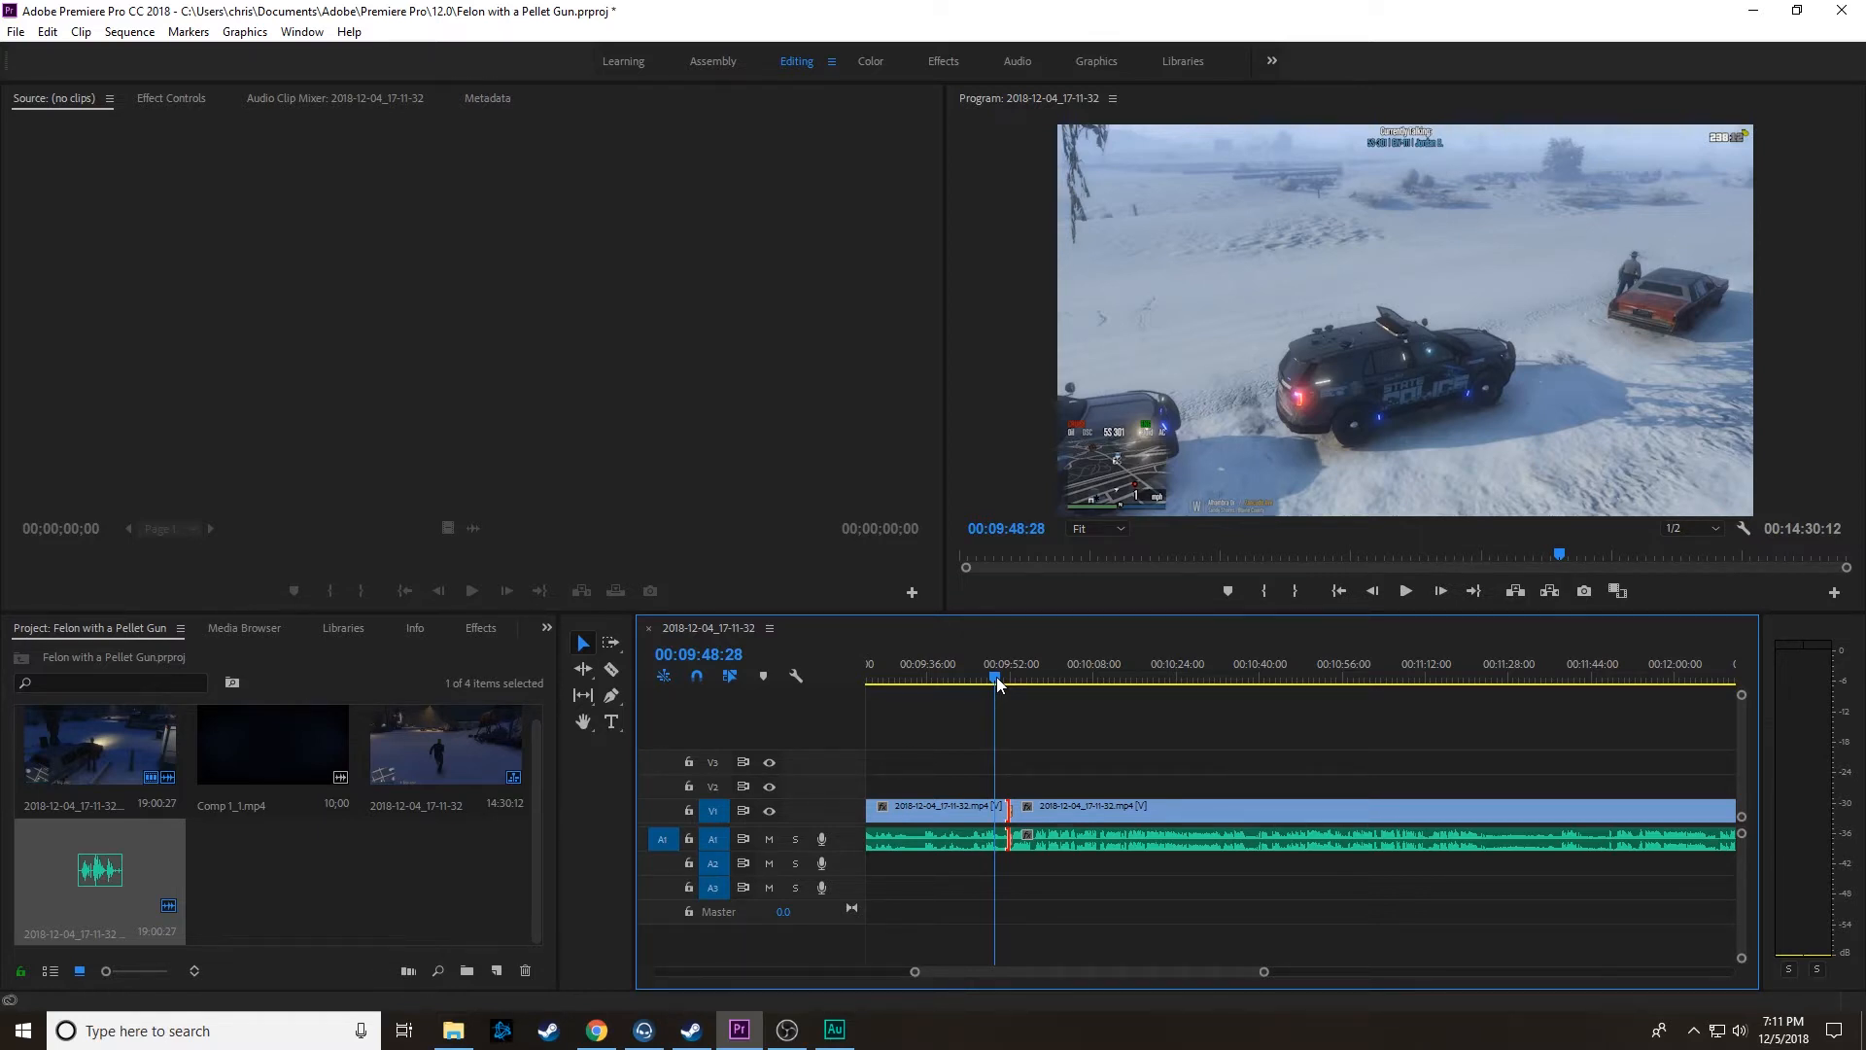
key(space)
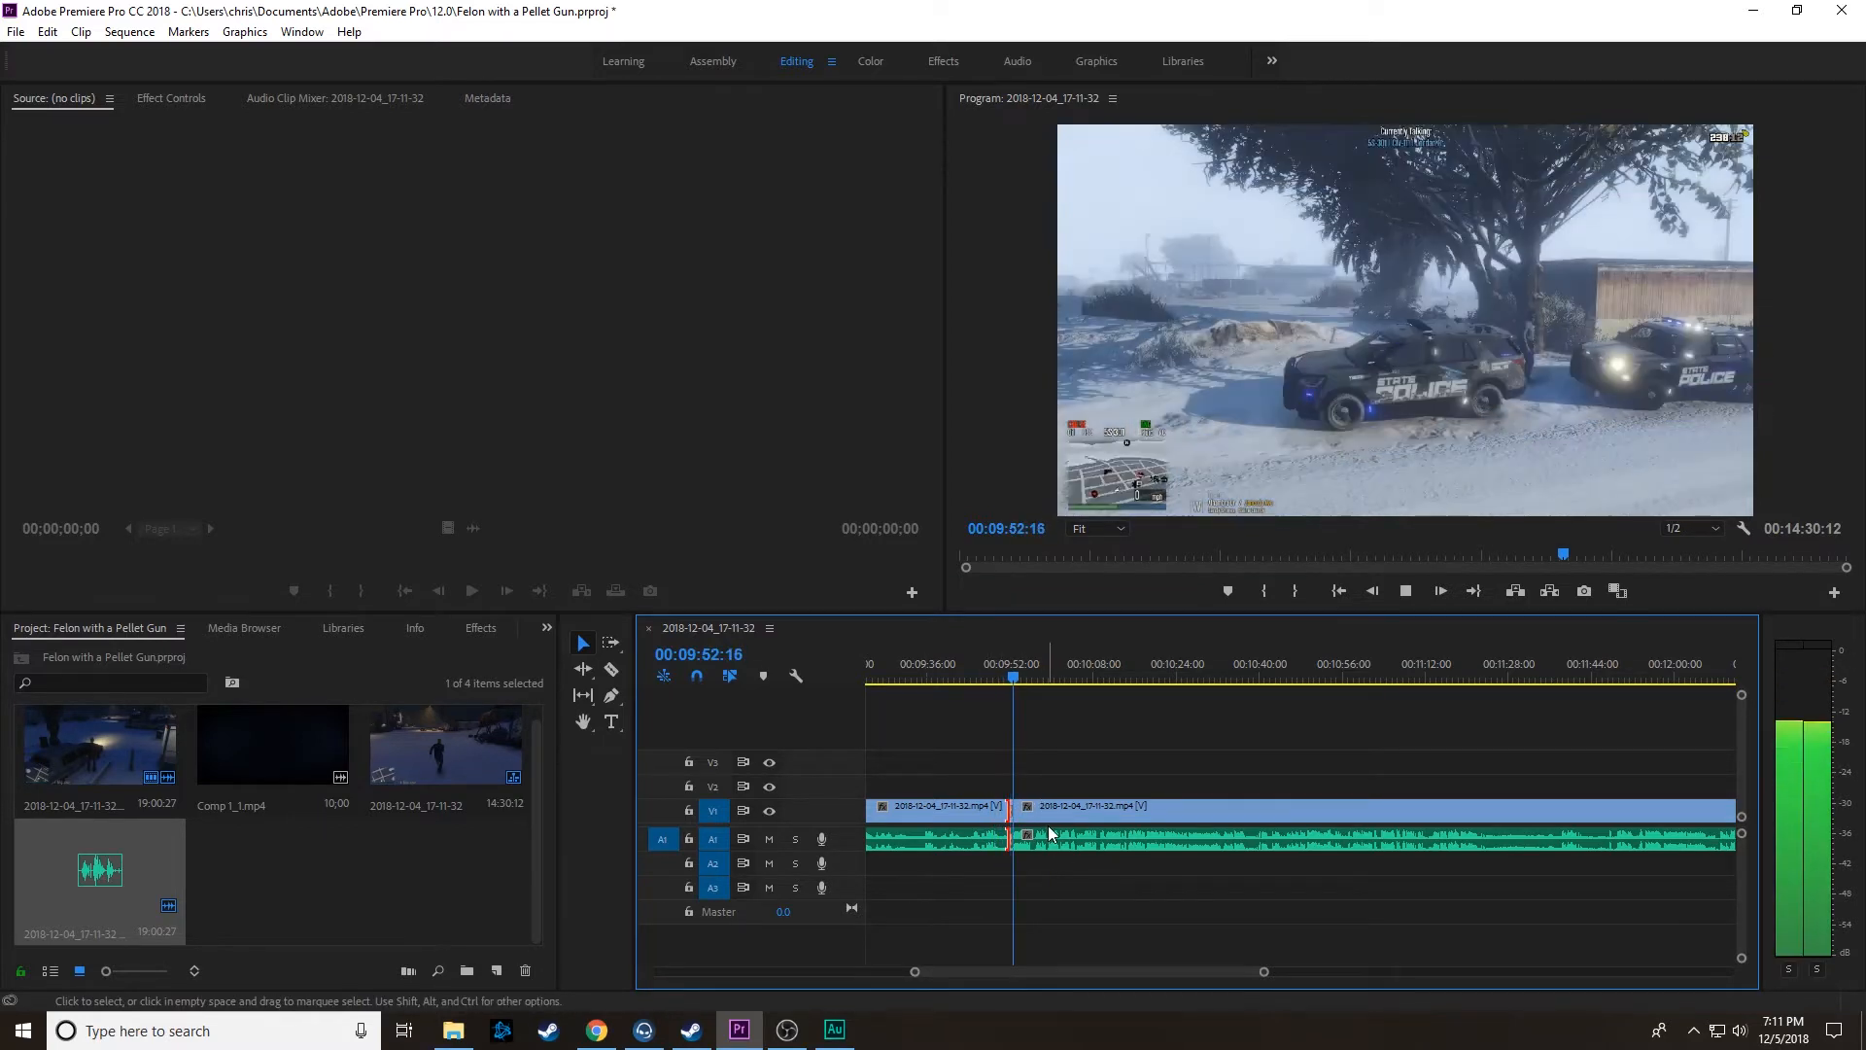
drag(1262, 973, 1380, 985)
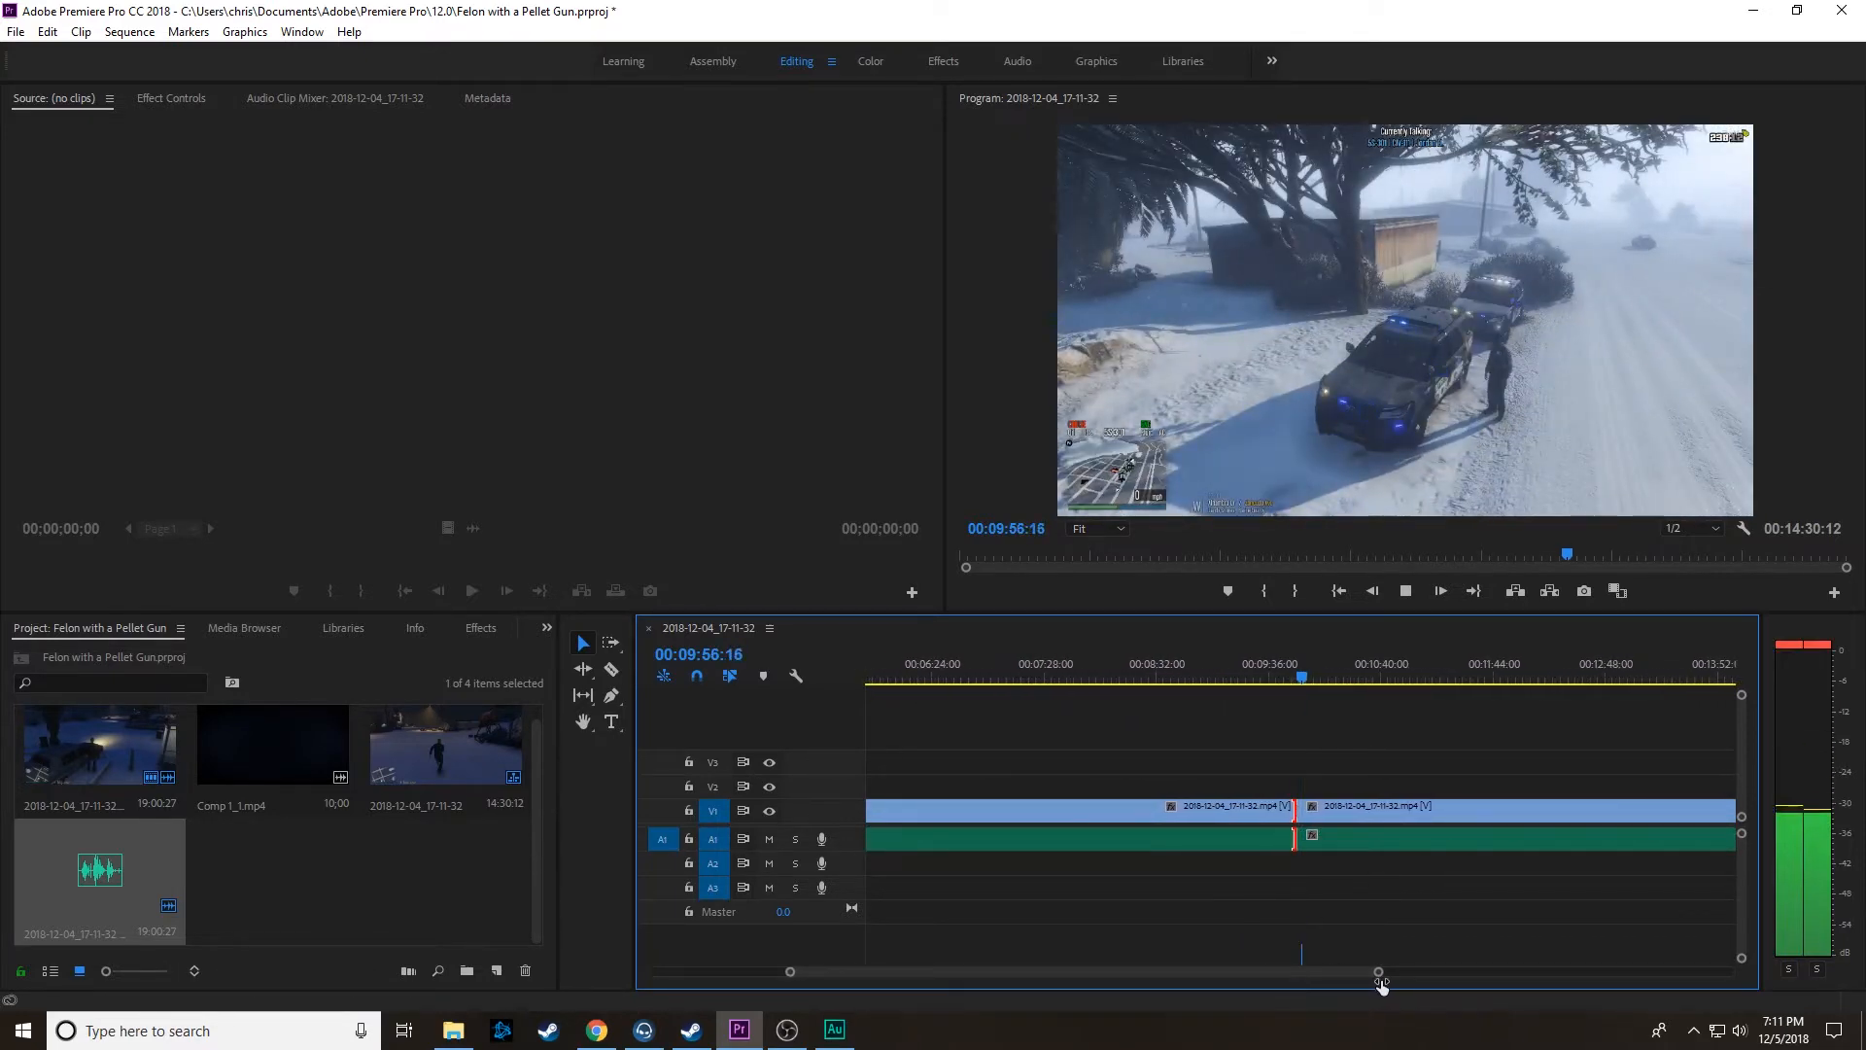
scroll(1215, 912, down, 6)
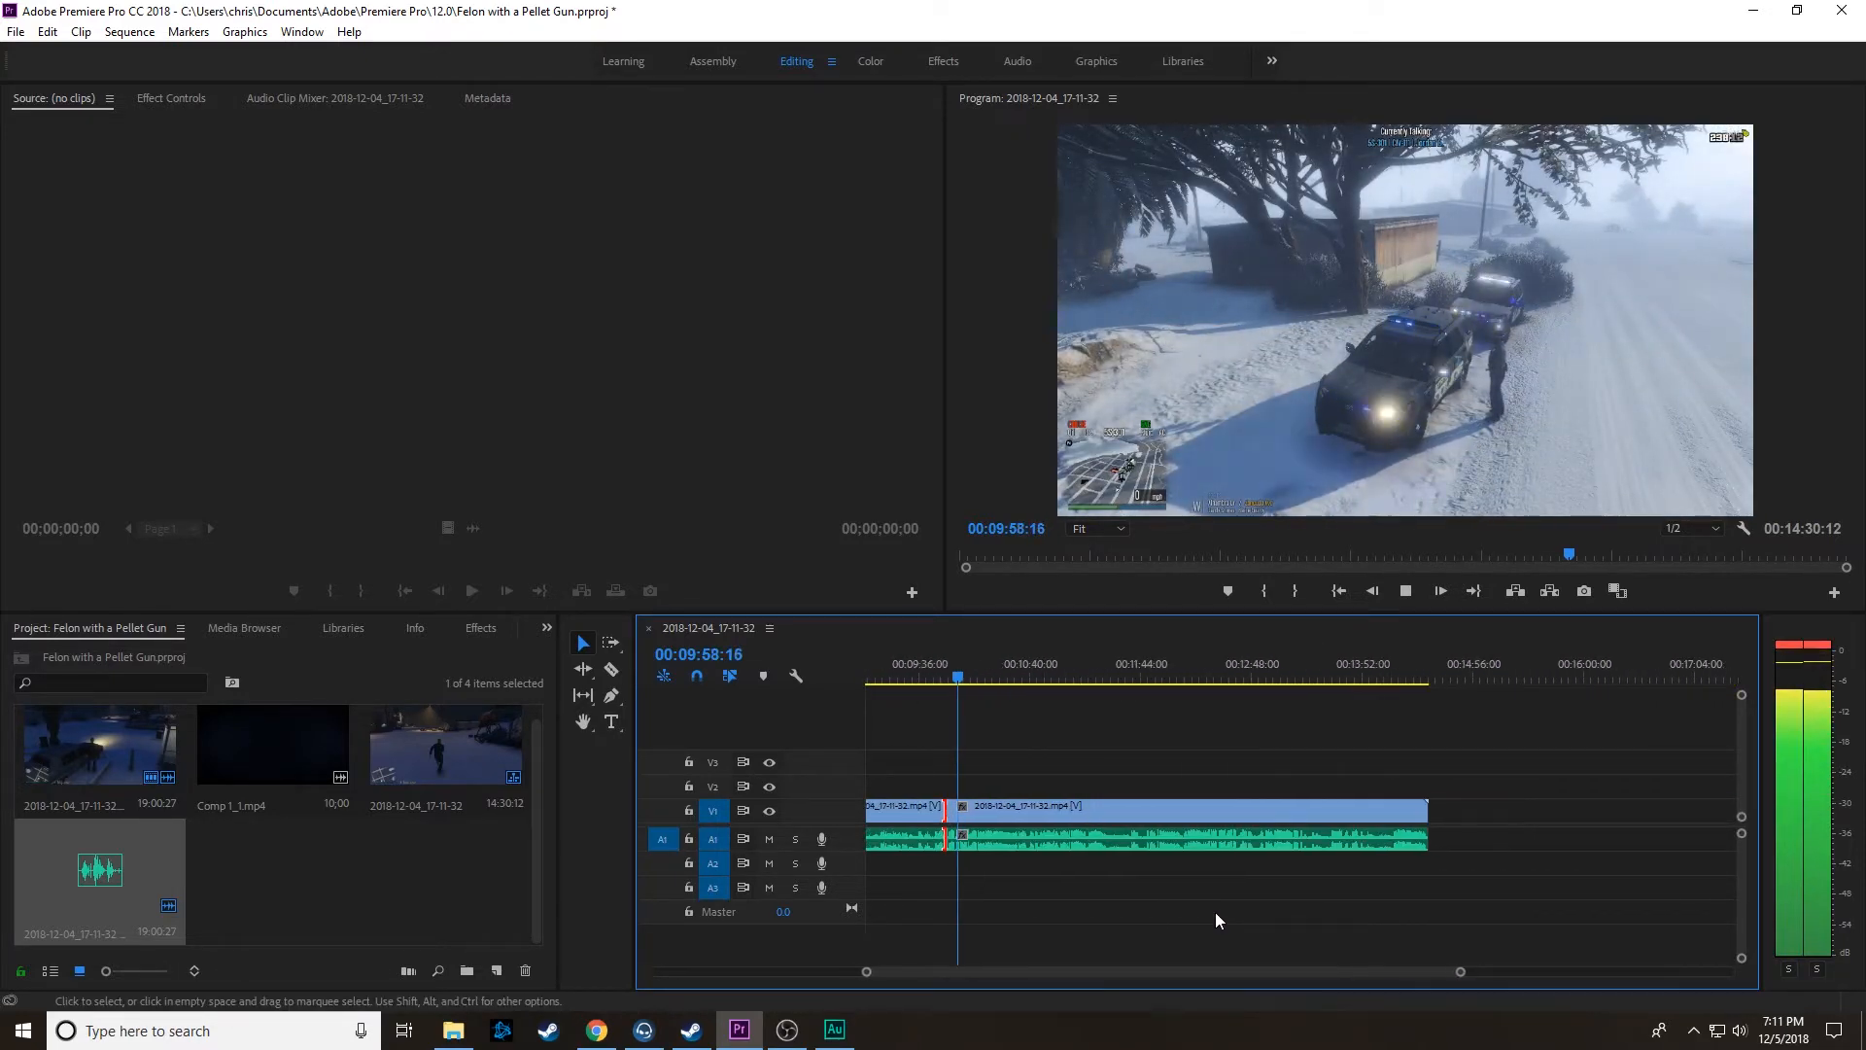
drag(1461, 972, 1320, 976)
scroll(1297, 929, down, 5)
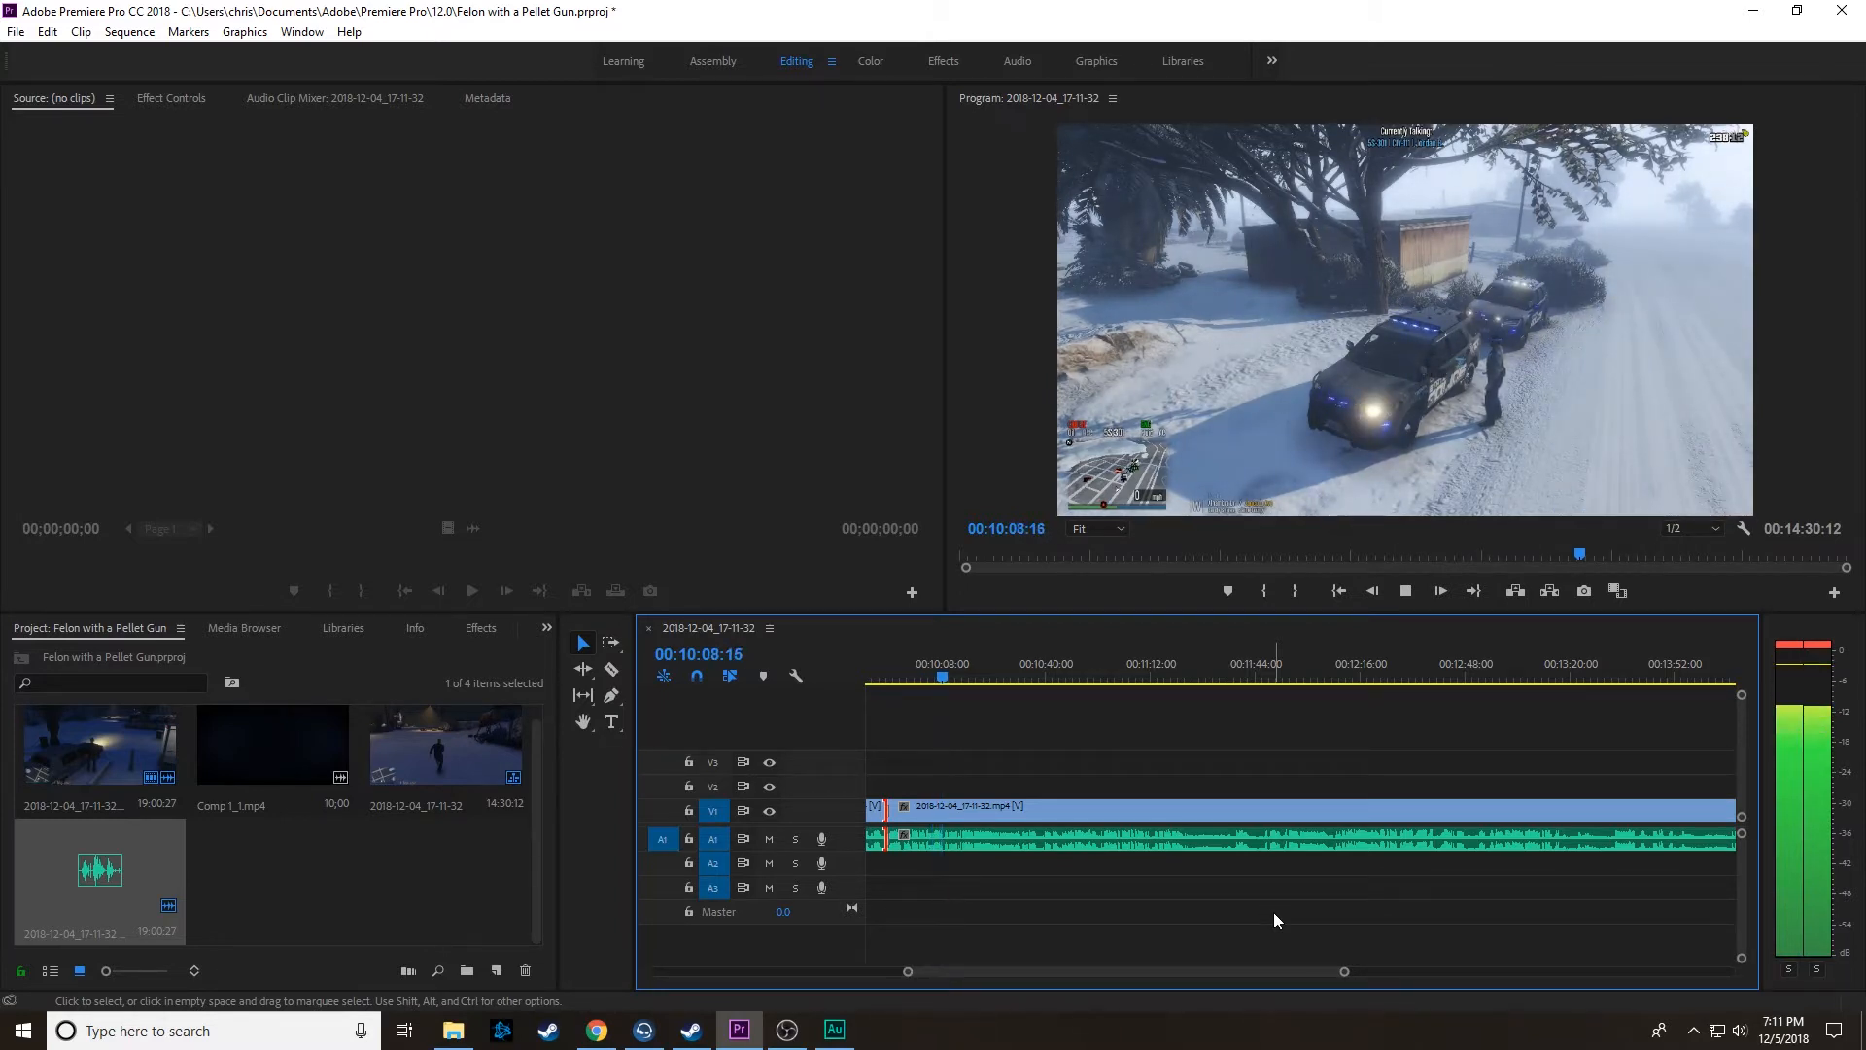
Step: Review the footage between about 00:10:19 and 00:12:10, playing the part from 00:11:36:22 to 00:11:54:03, to locate unwanted material
click(980, 677)
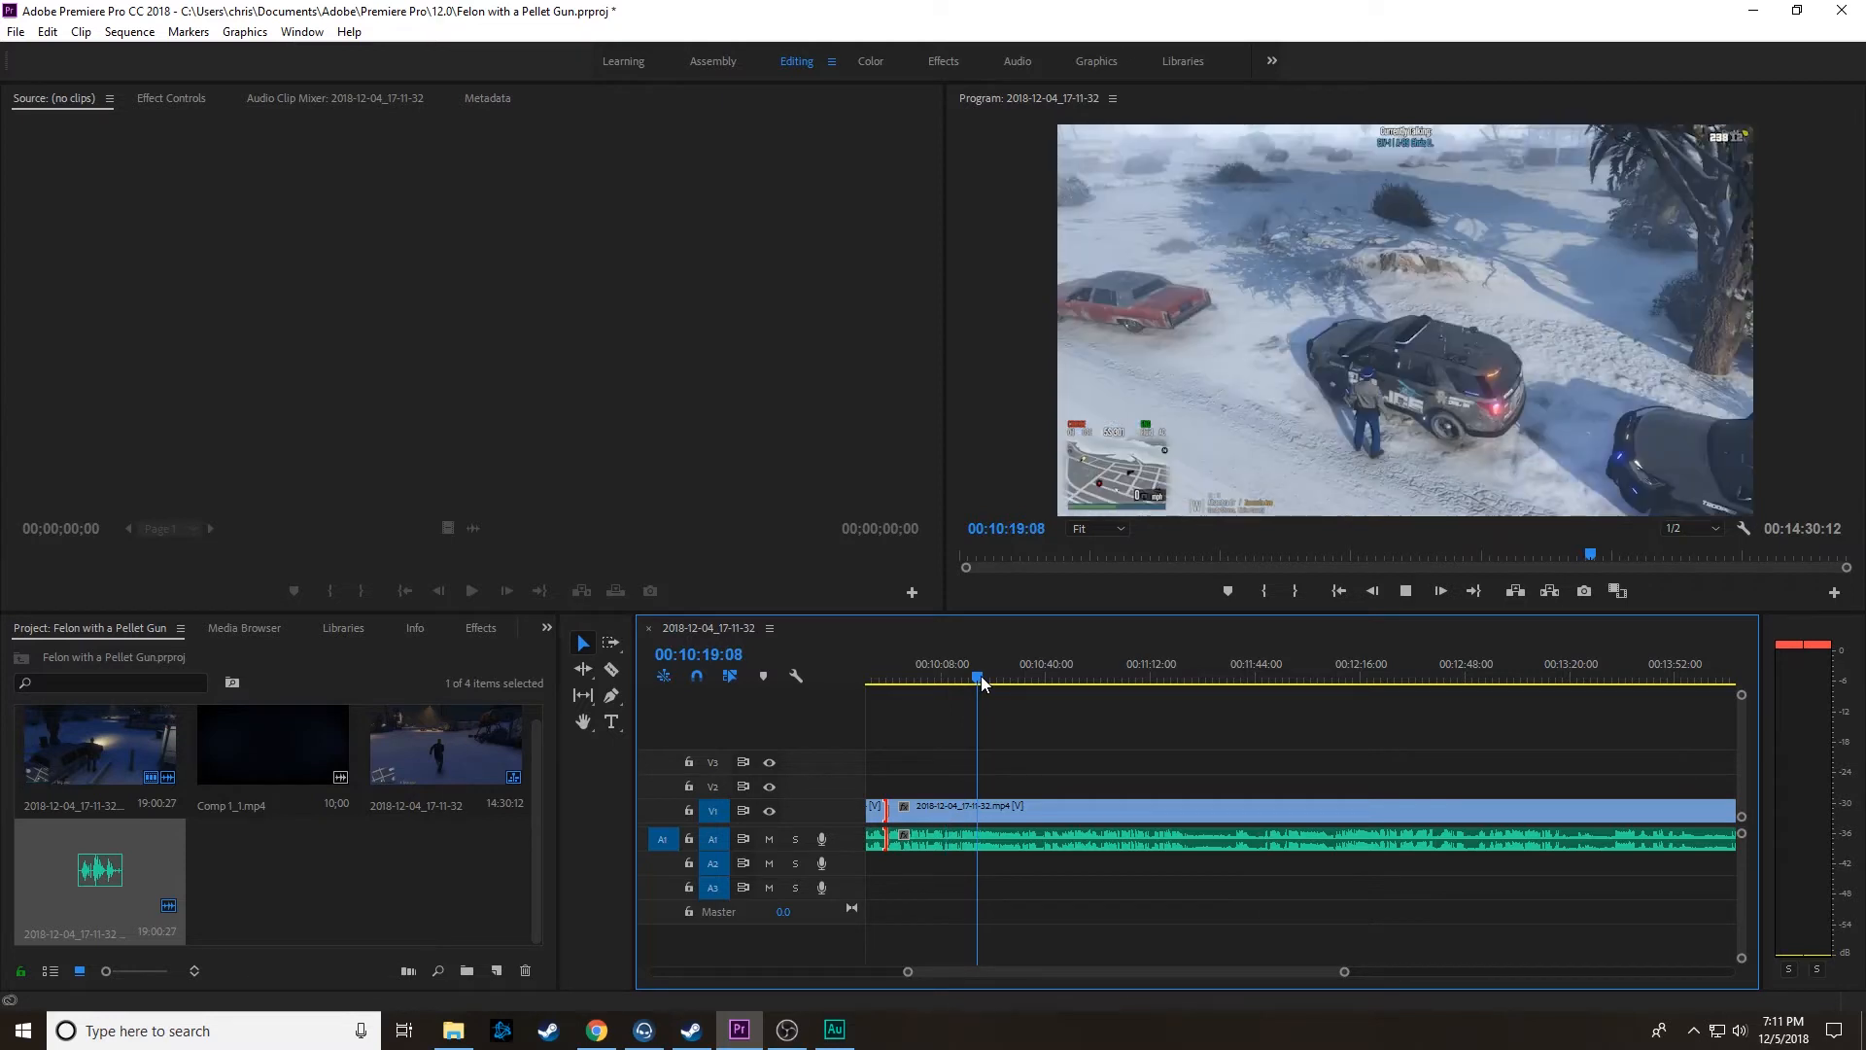
click(1028, 677)
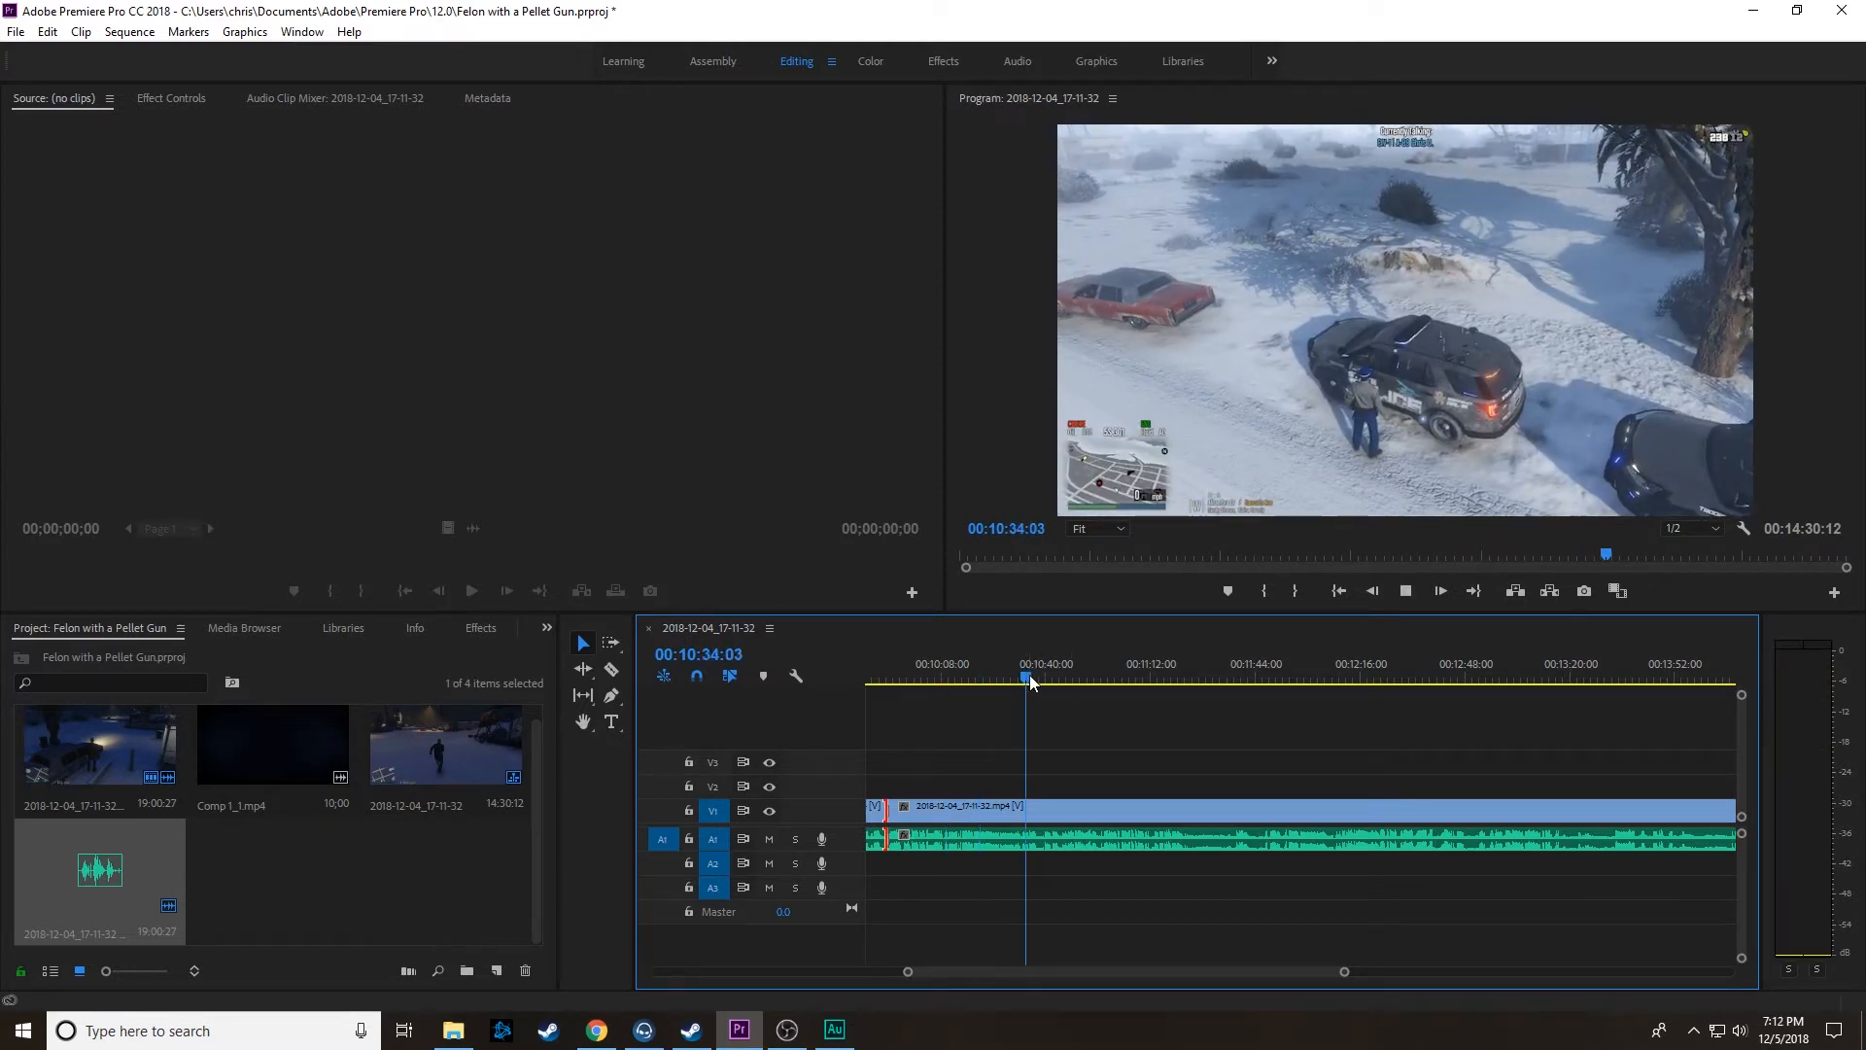
click(1088, 678)
click(1167, 677)
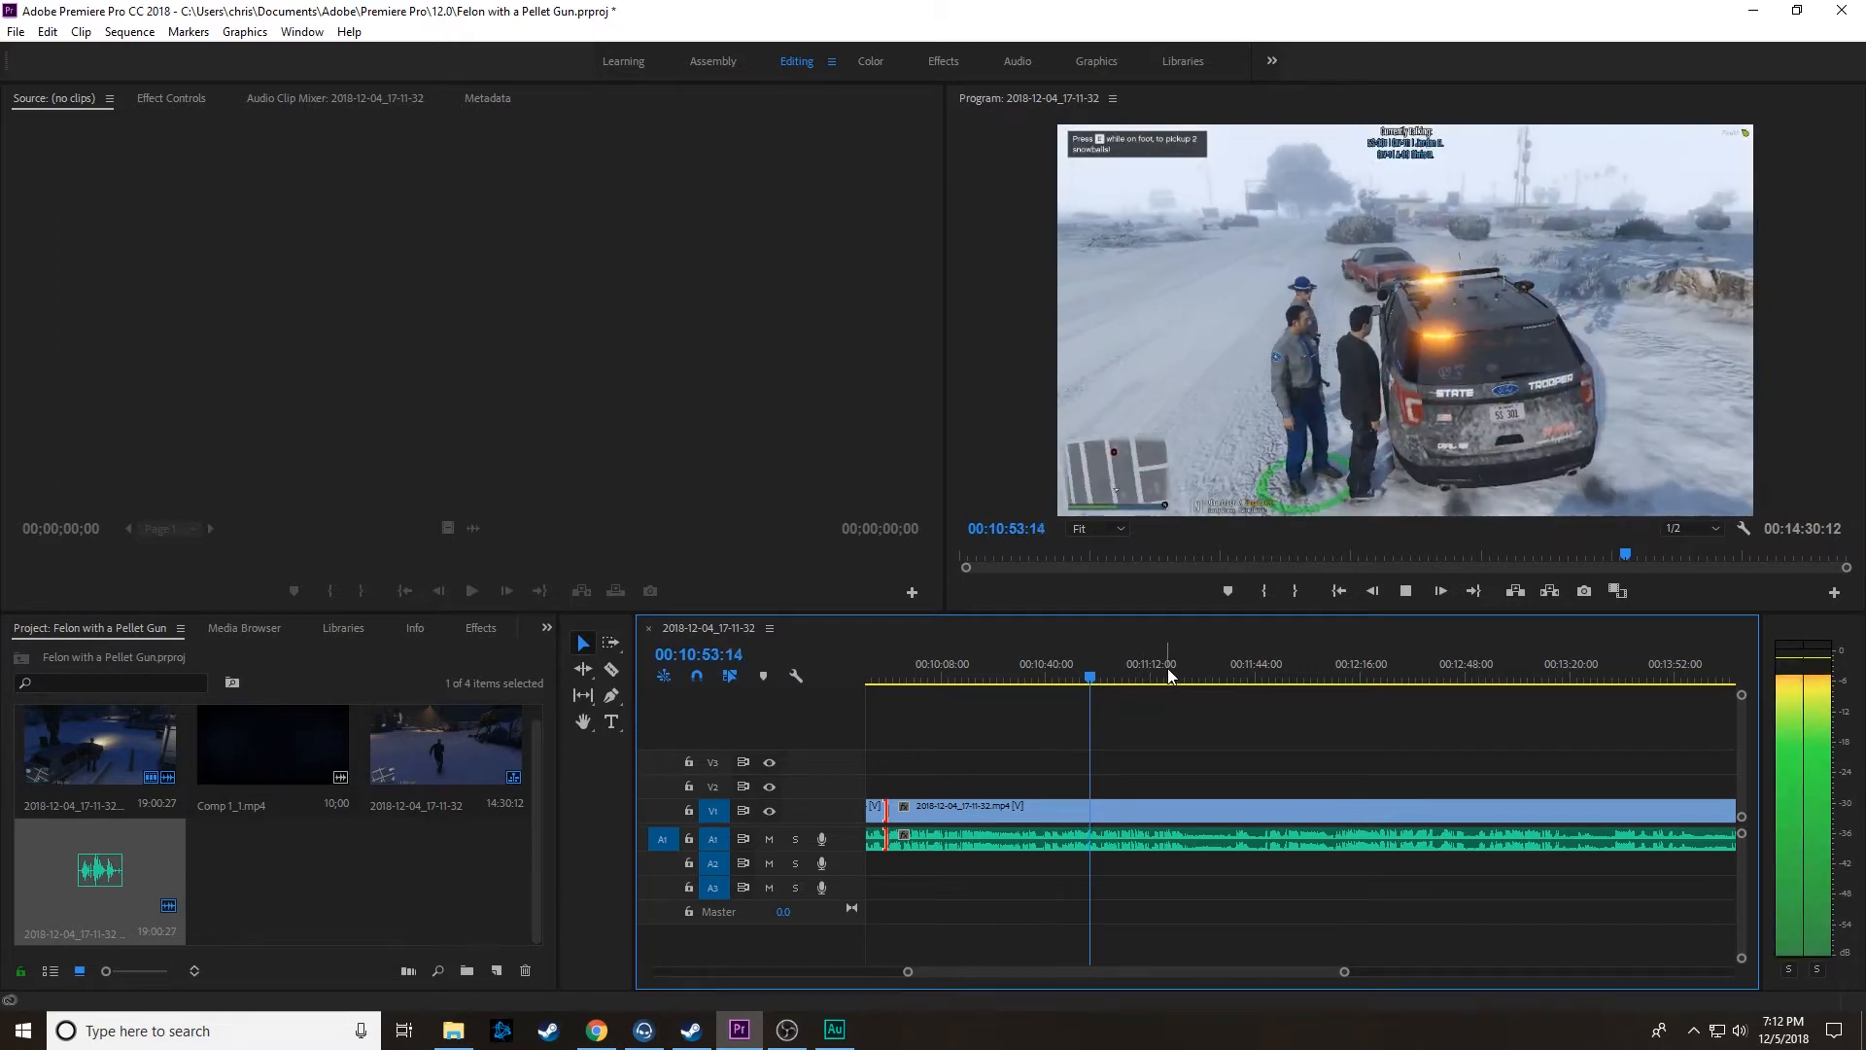
key(space)
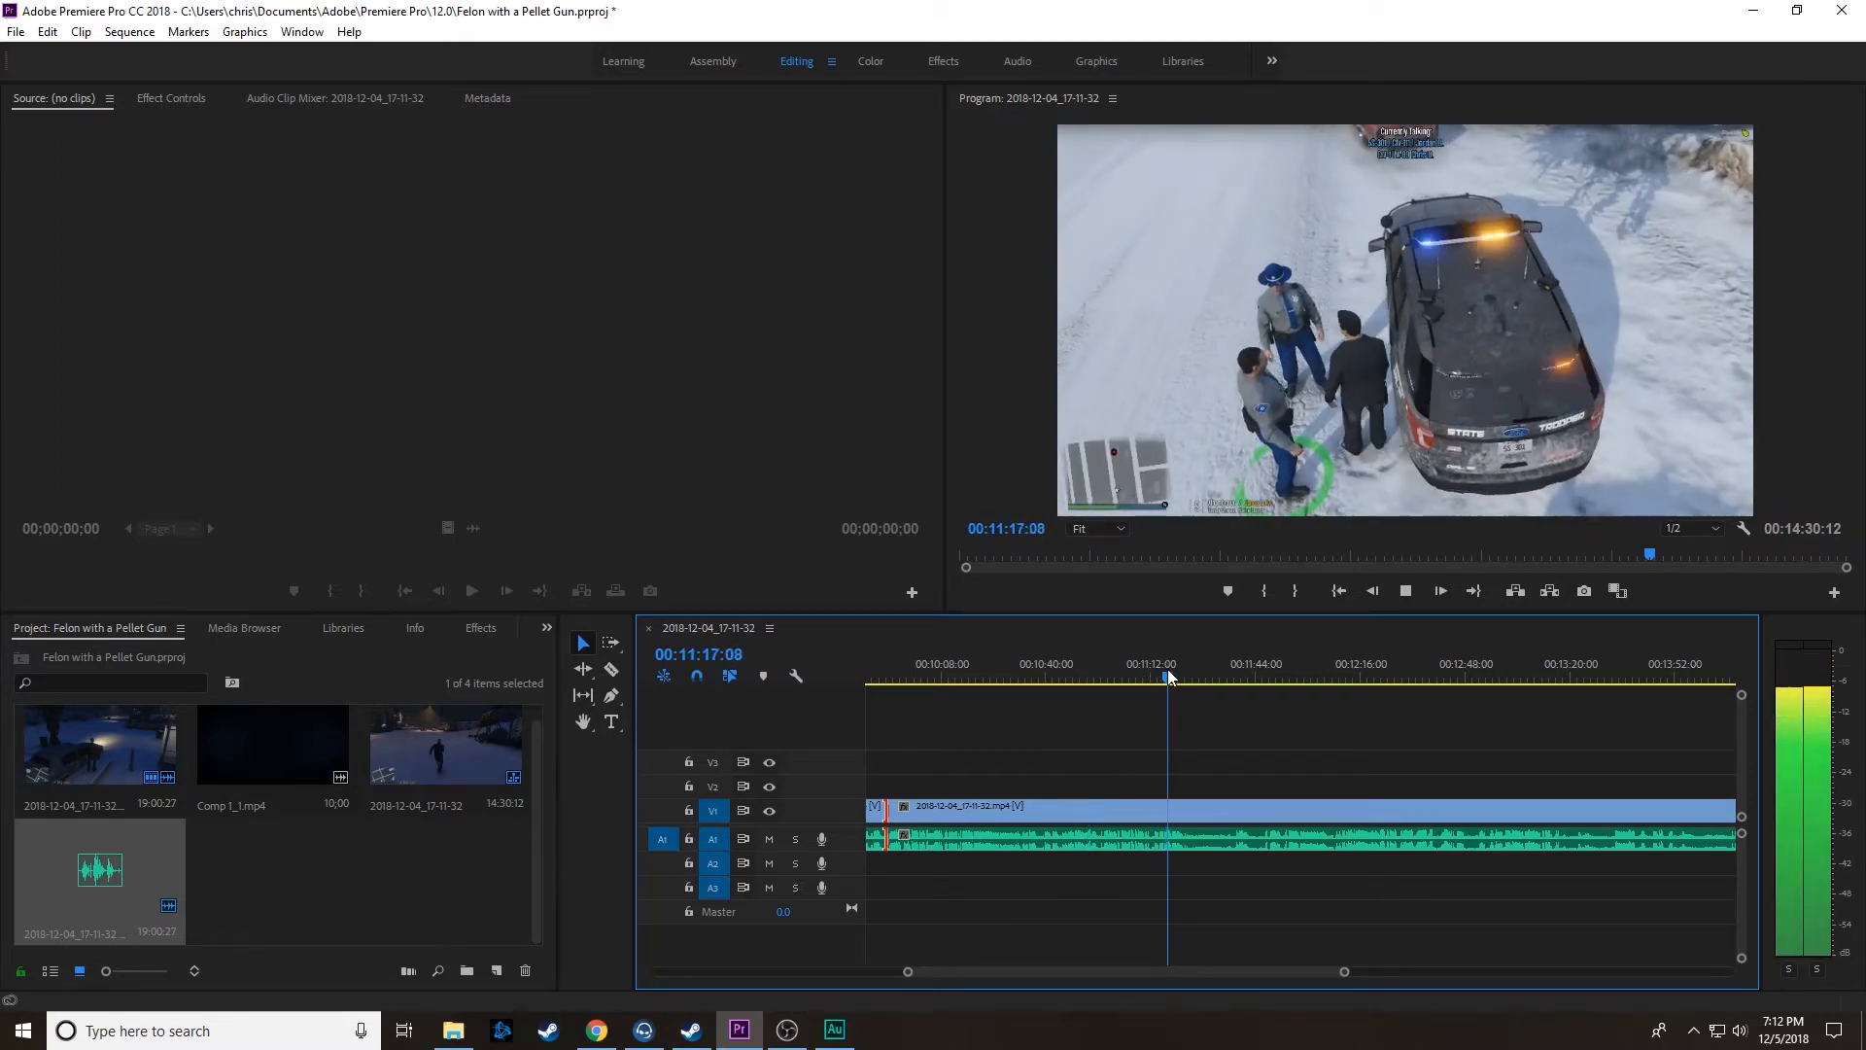
scroll(1118, 877, down, 2)
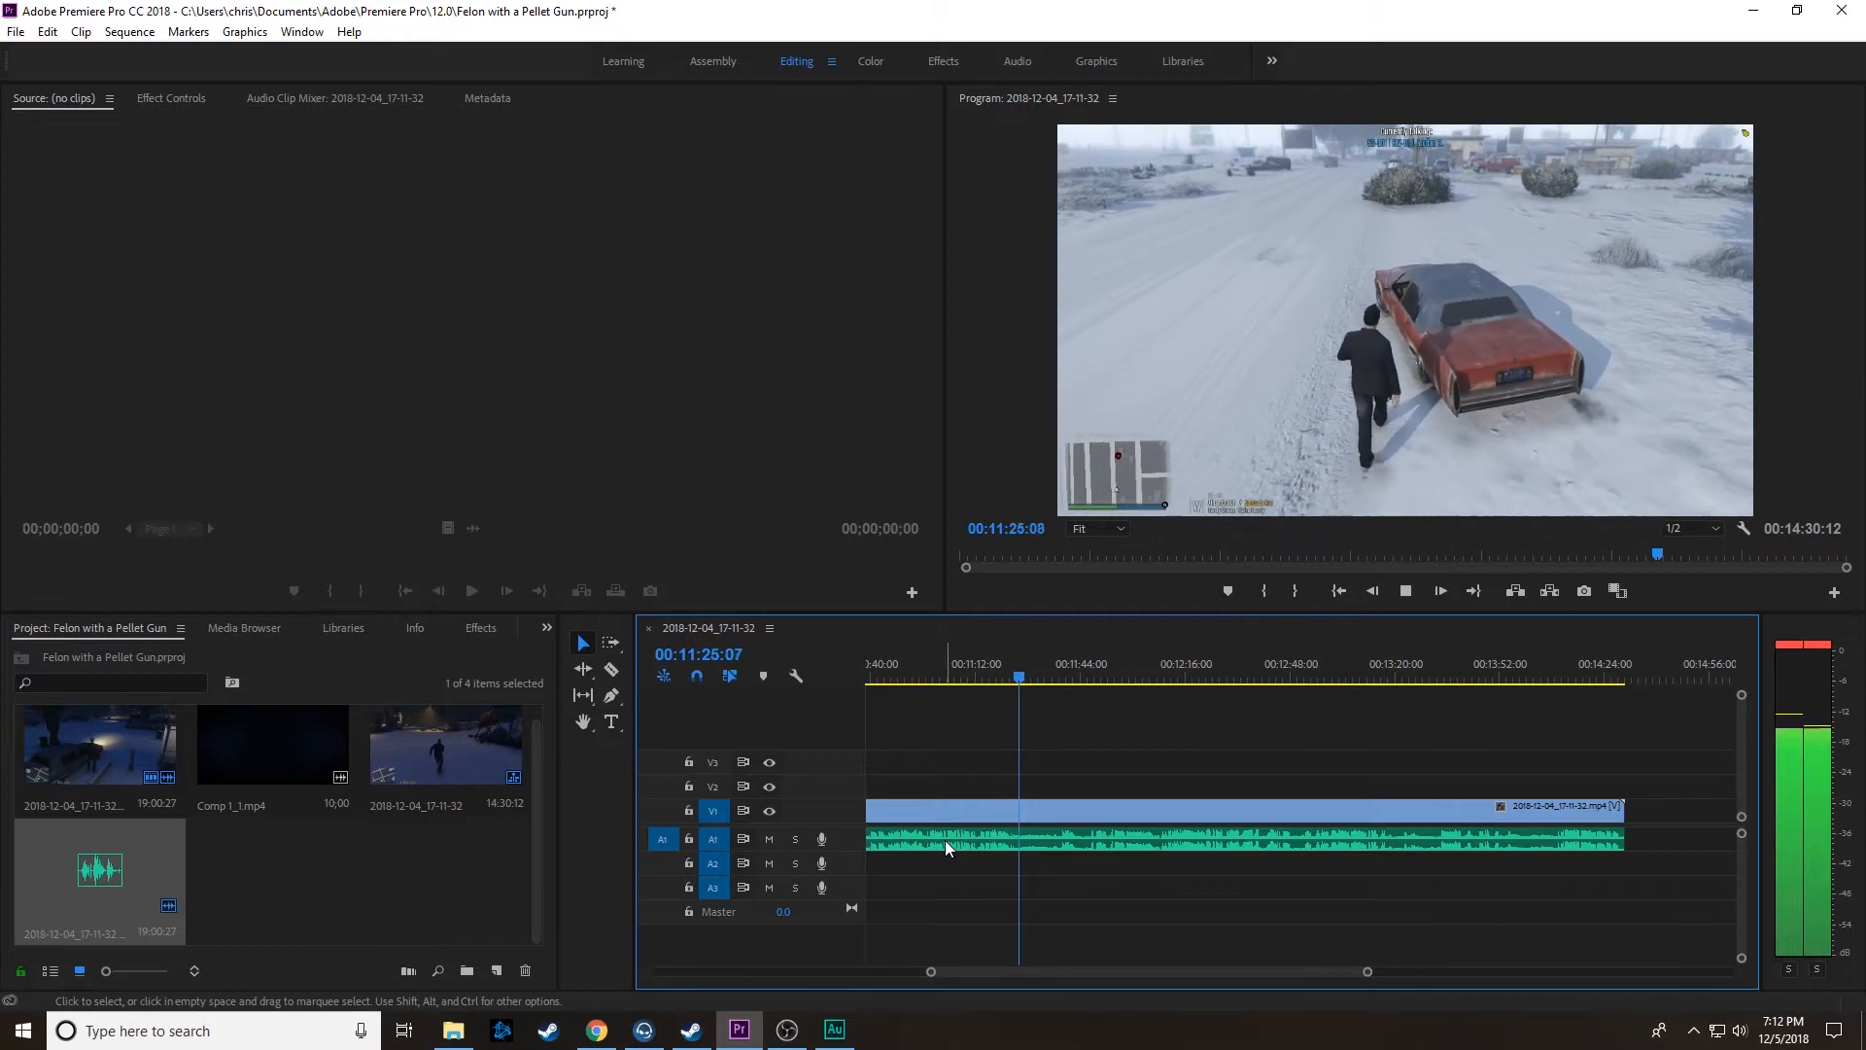
click(1167, 663)
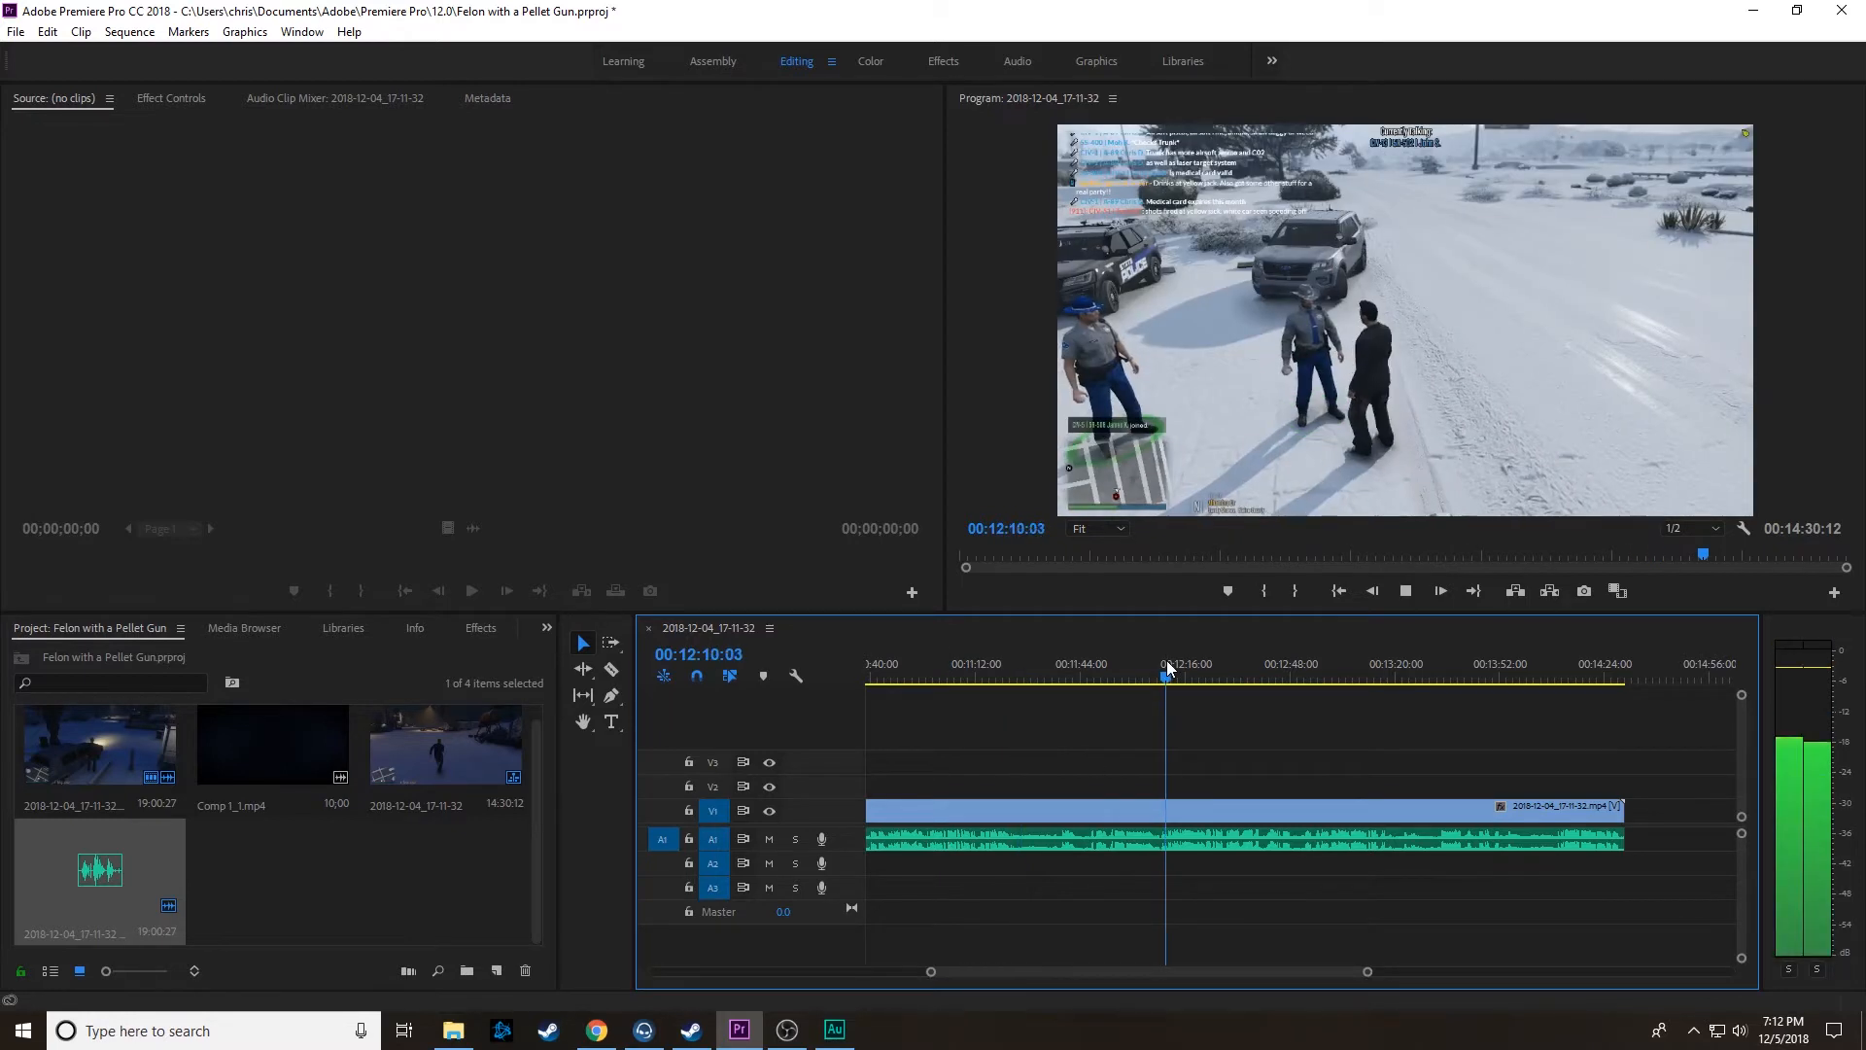
key(space)
click(1057, 671)
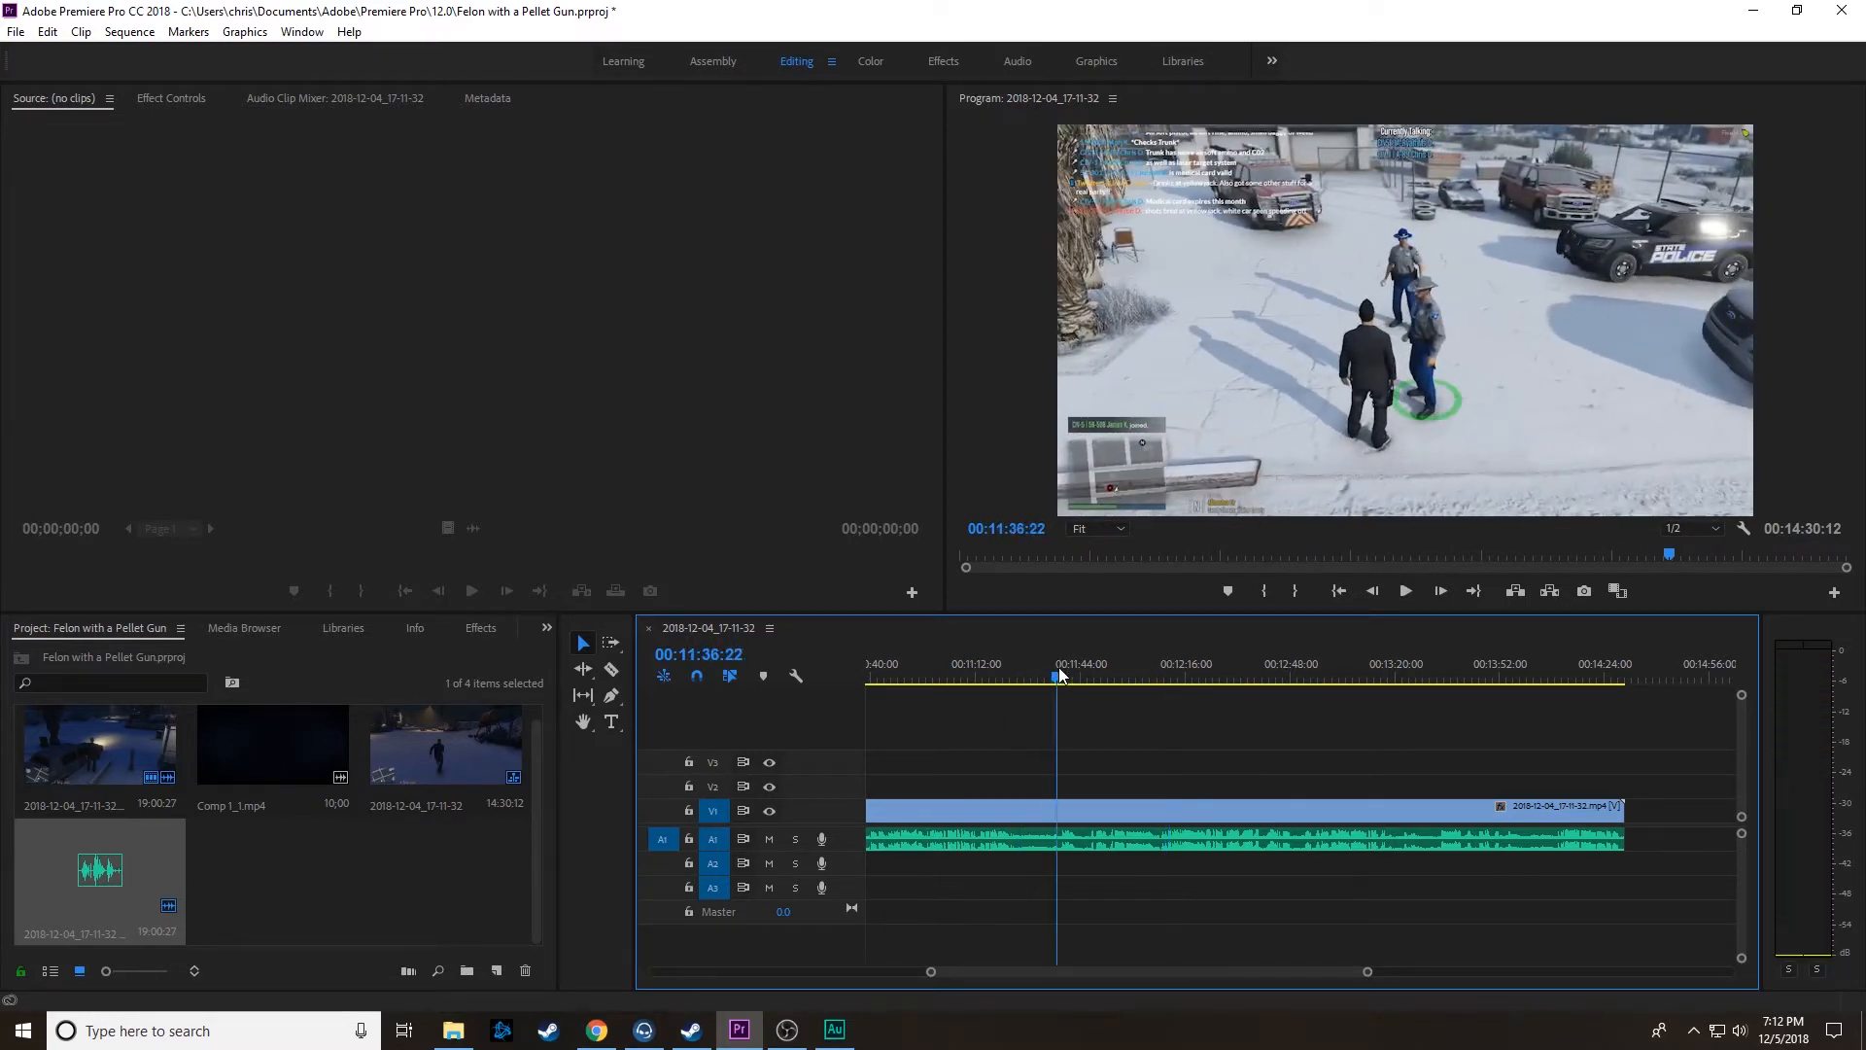
key(space)
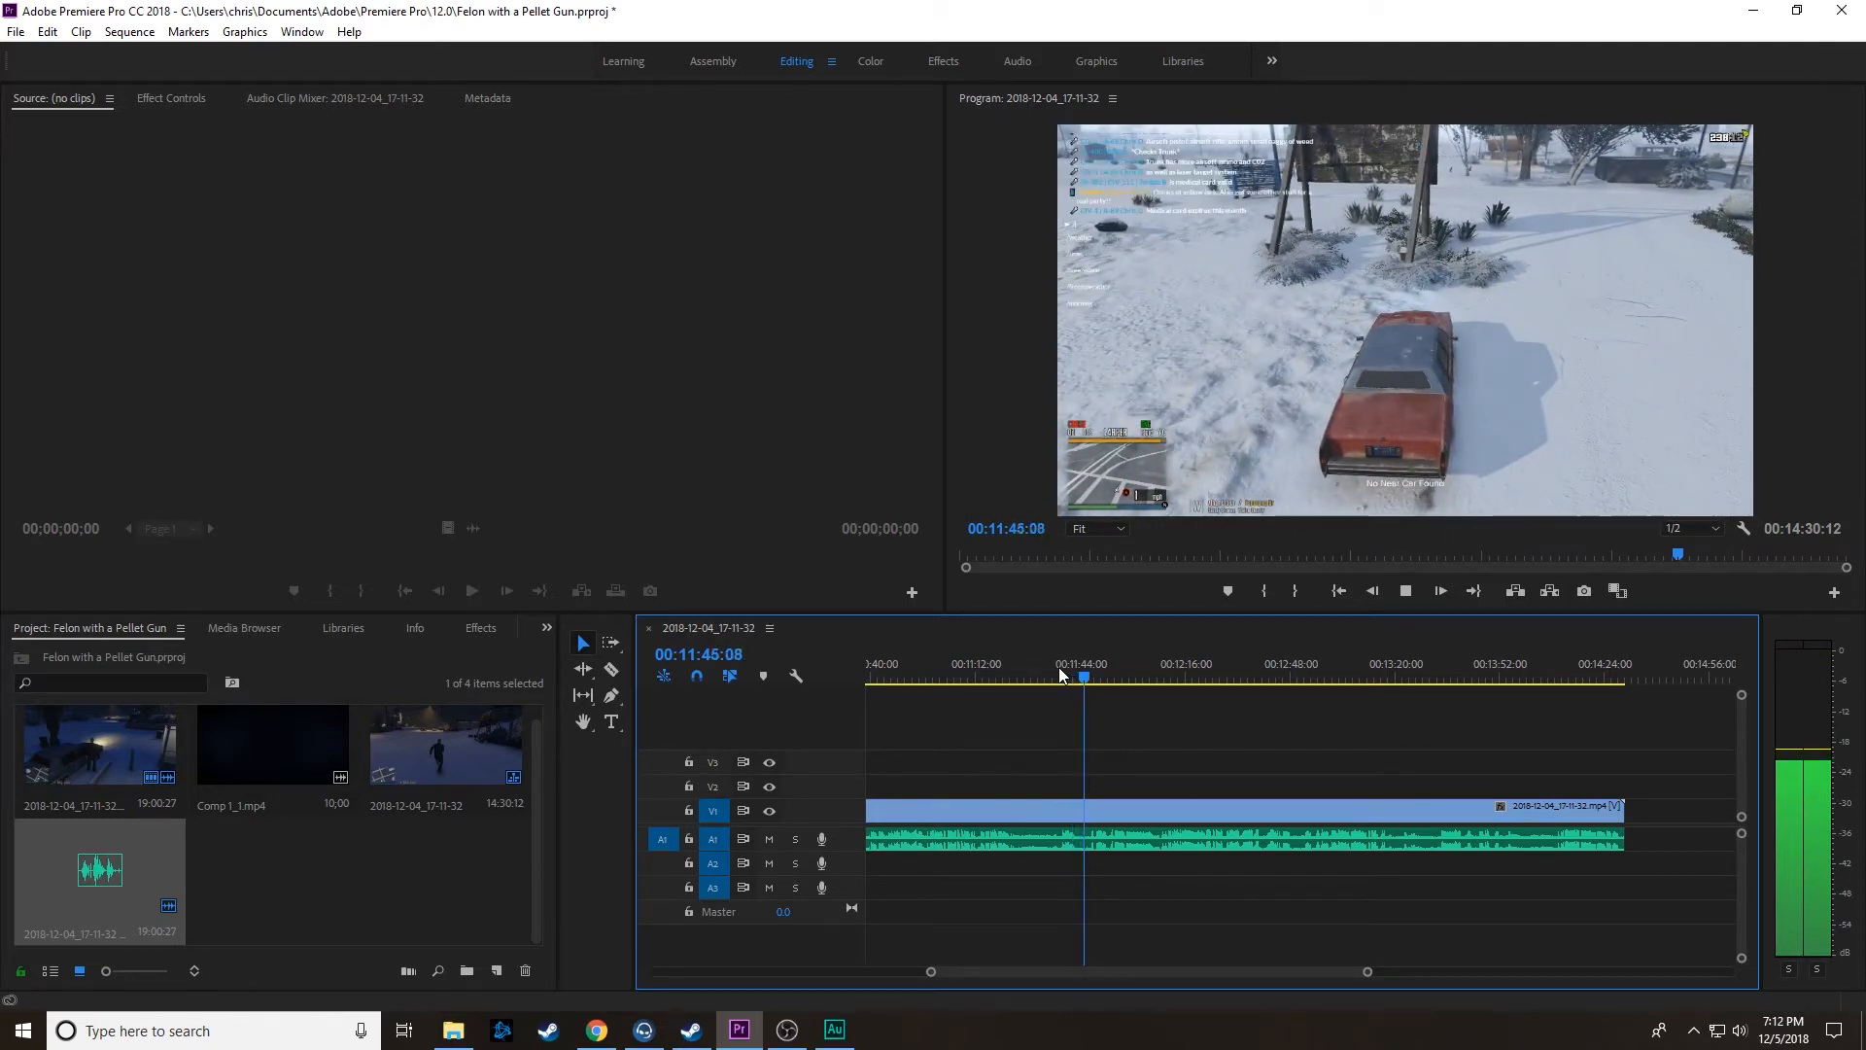
key(space)
key(space)
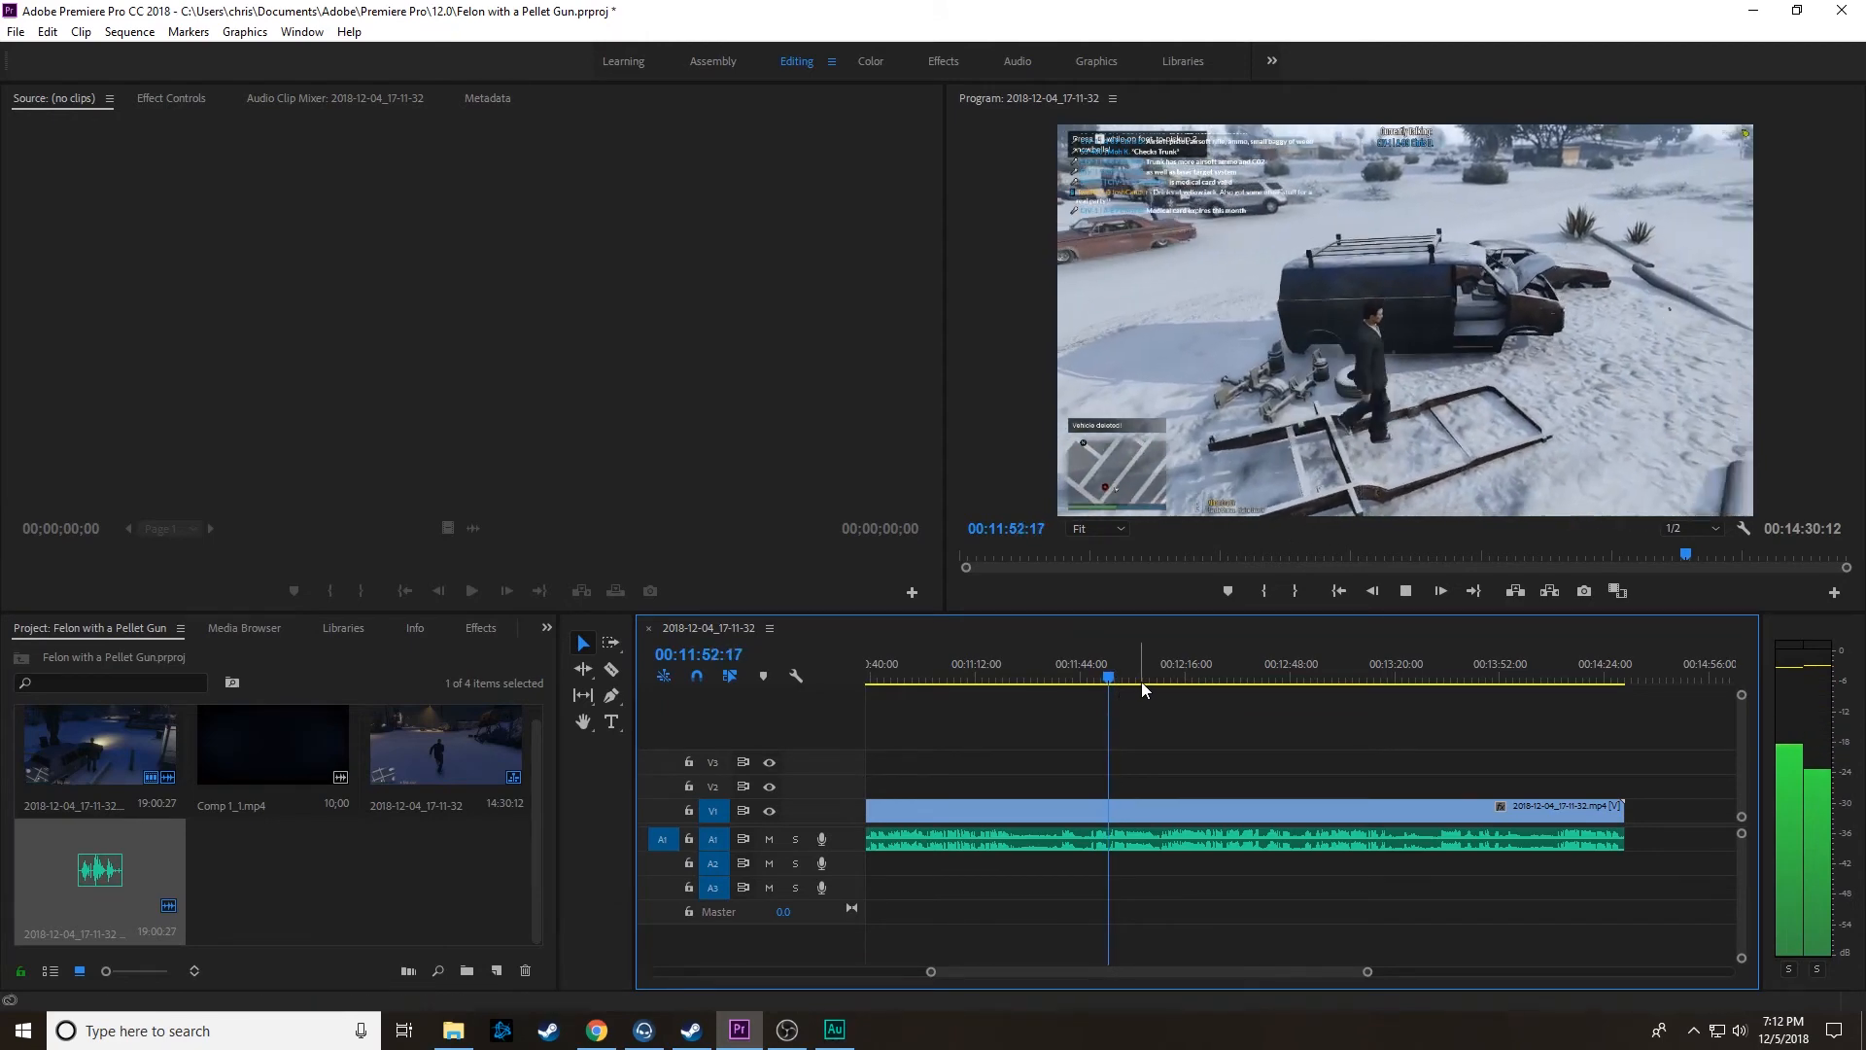
key(space)
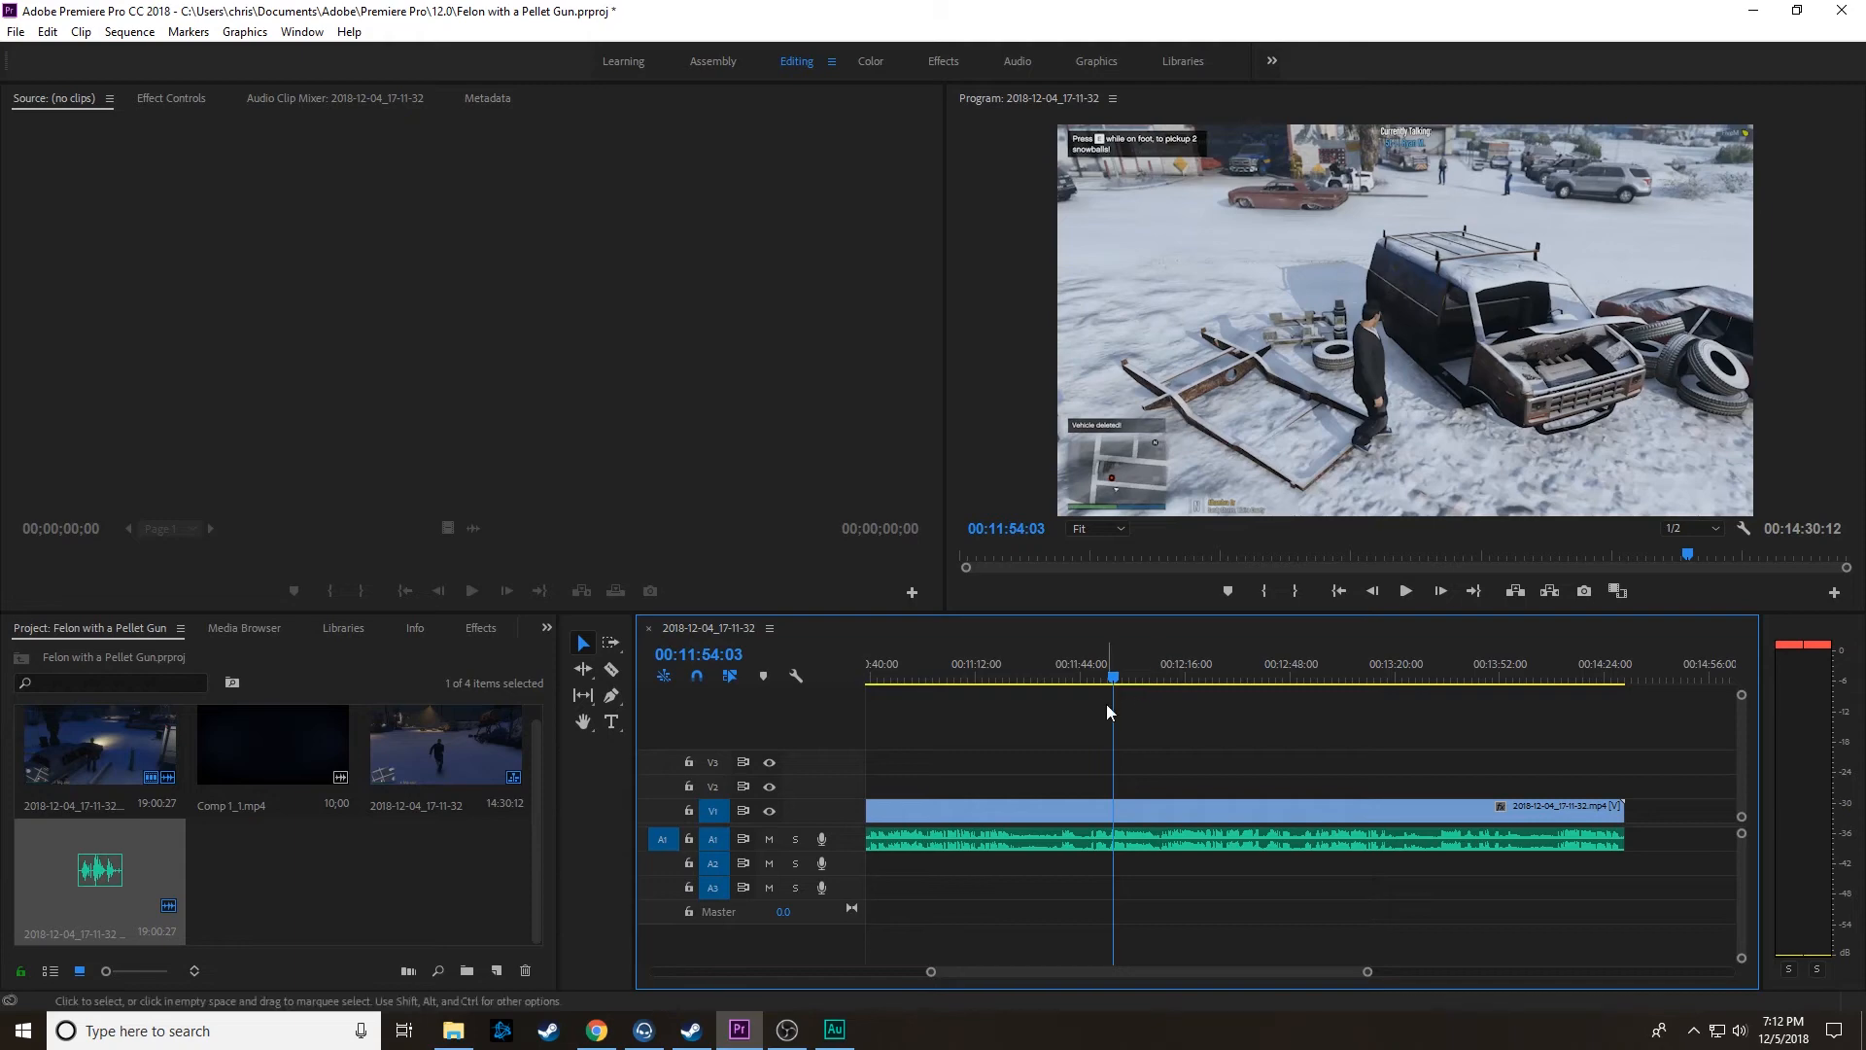
Step: Replay the footage from about 00:11:21 and split the linked clips at 00:11:24:29, as the character walks toward the red car
drag(1104, 669, 1001, 662)
key(space)
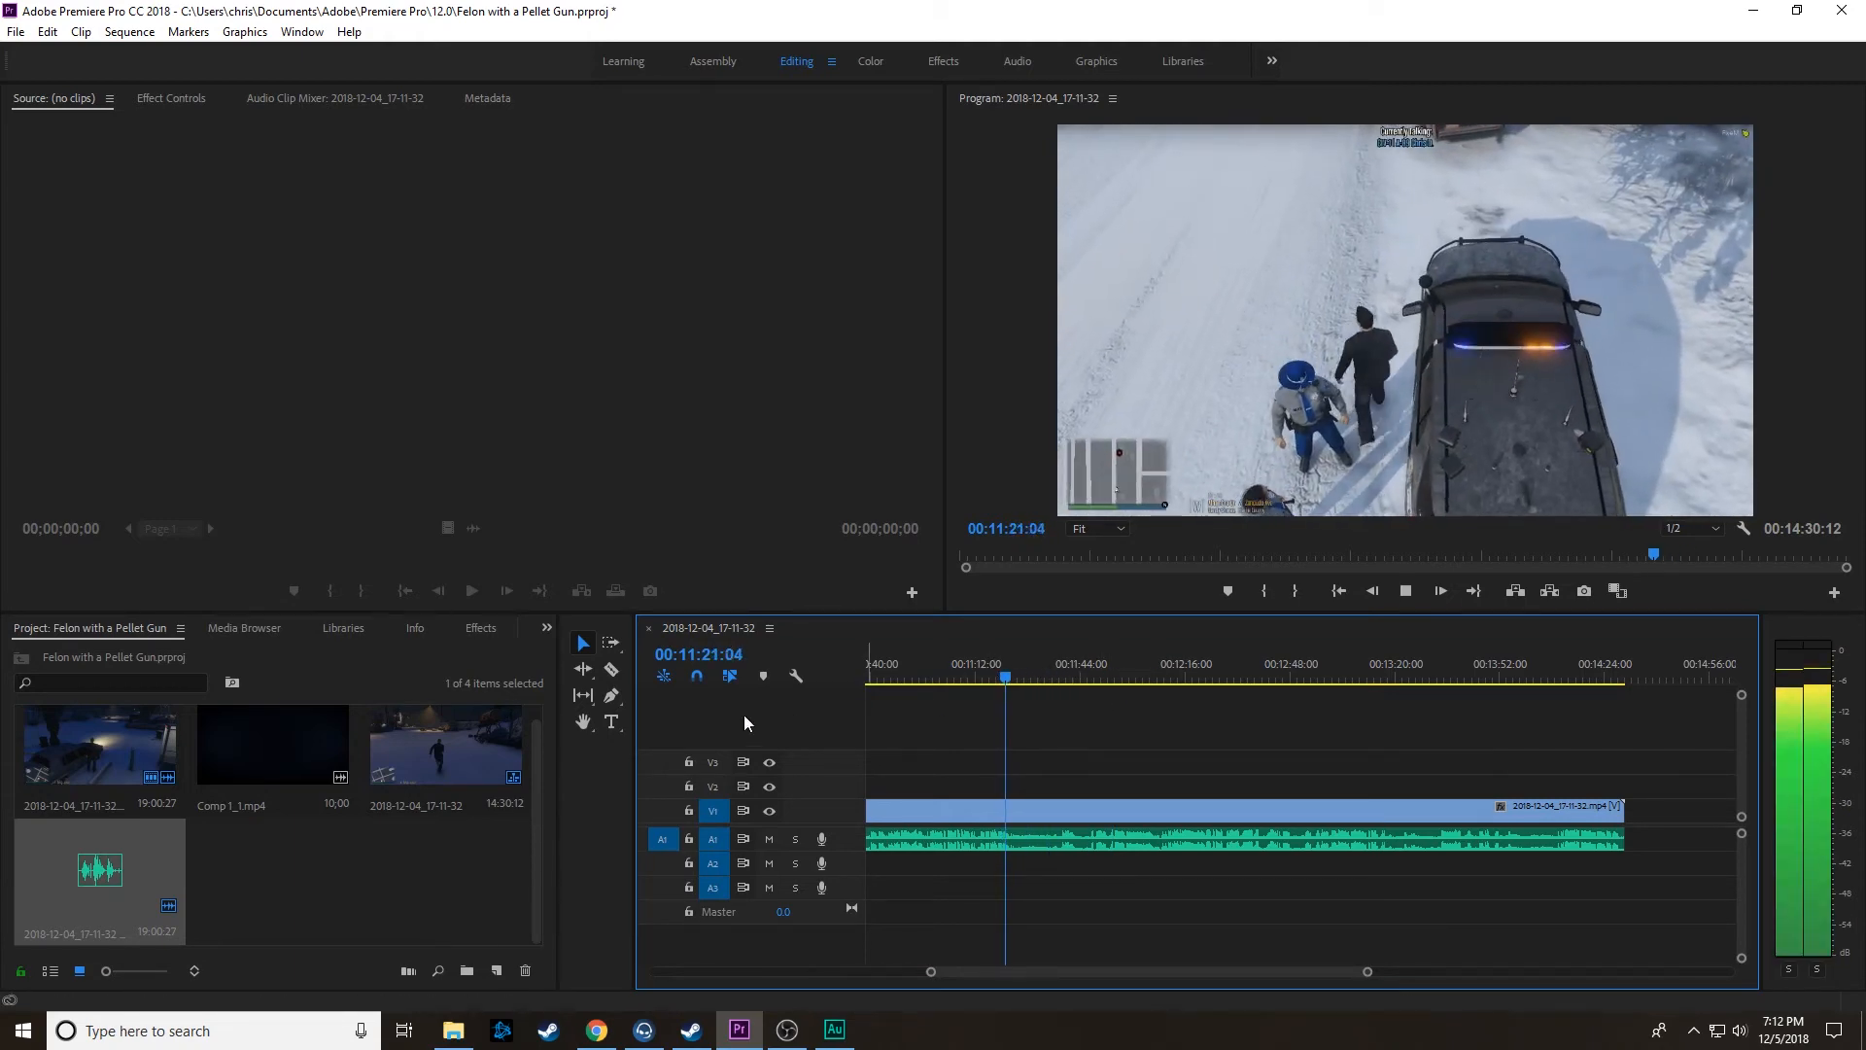
click(611, 668)
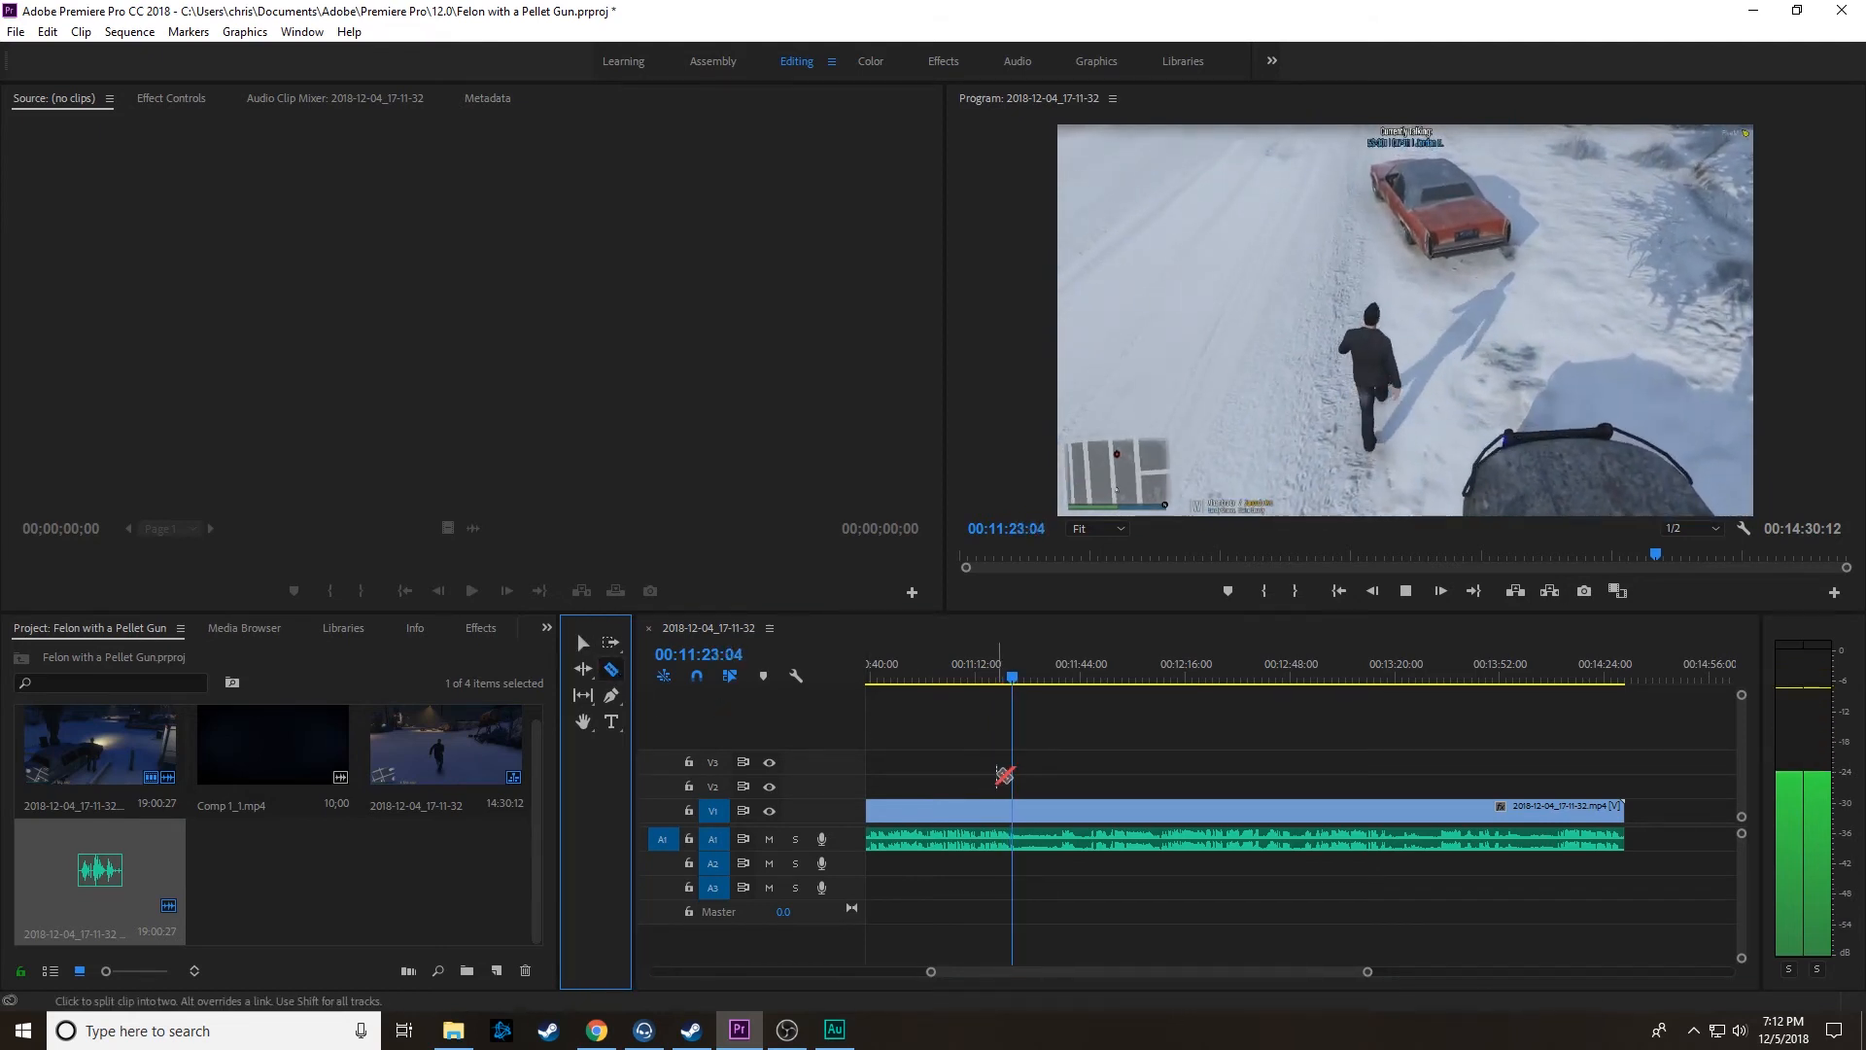
key(space)
click(1024, 804)
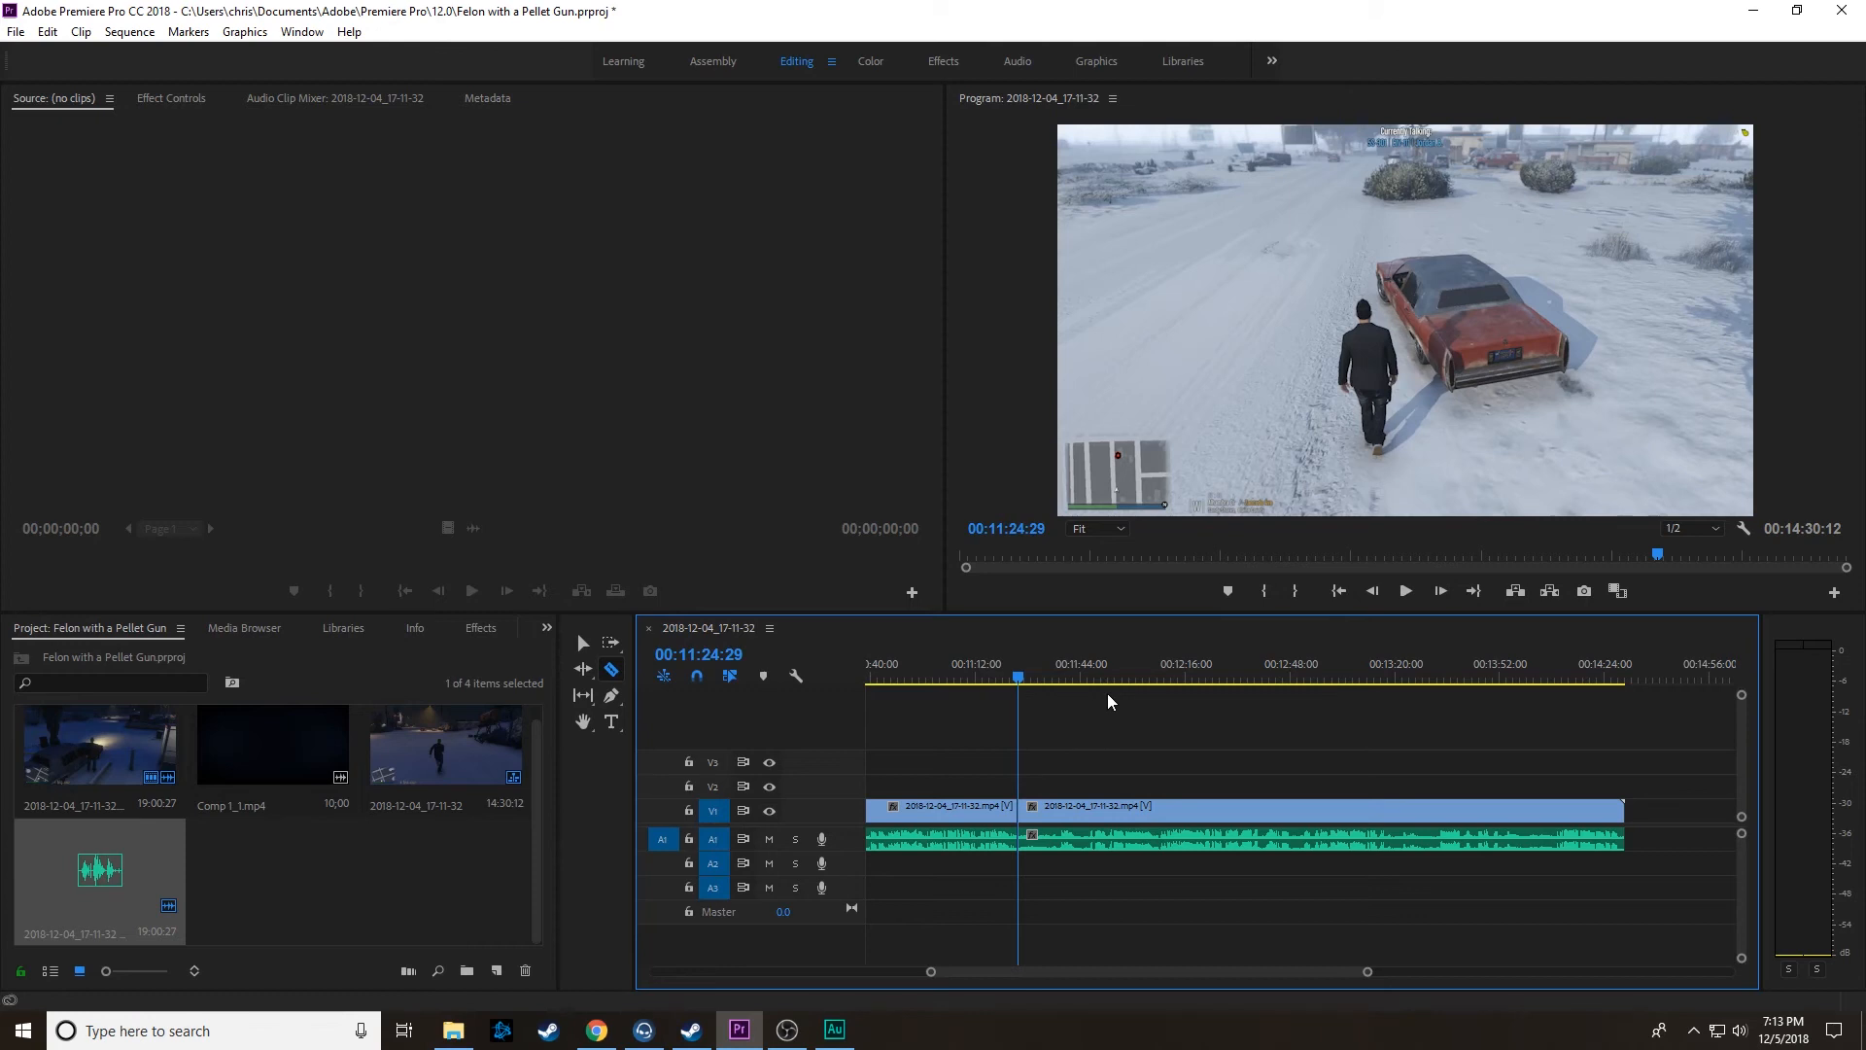
Step: Split the linked clips at 00:14:13:13 and delete the segment between 00:11:24:29 and that point
drag(1026, 681, 1359, 672)
key(space)
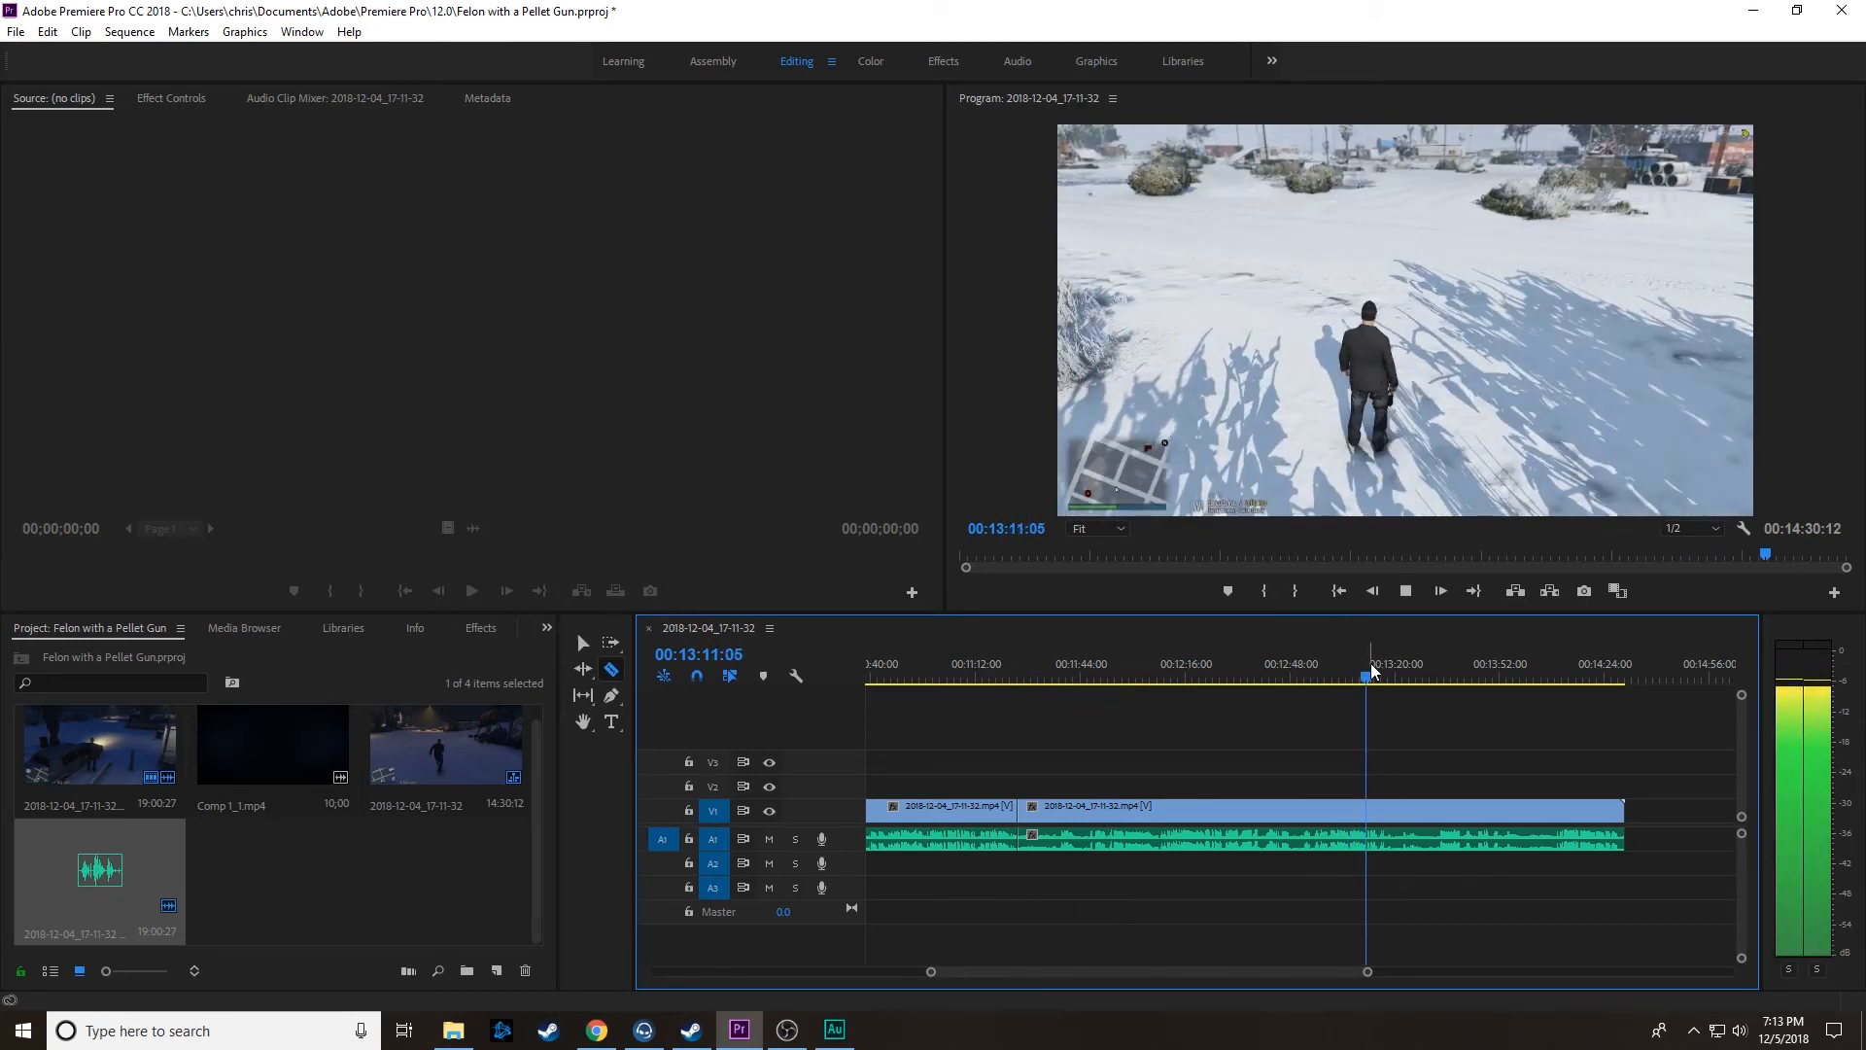
drag(1371, 683, 1445, 690)
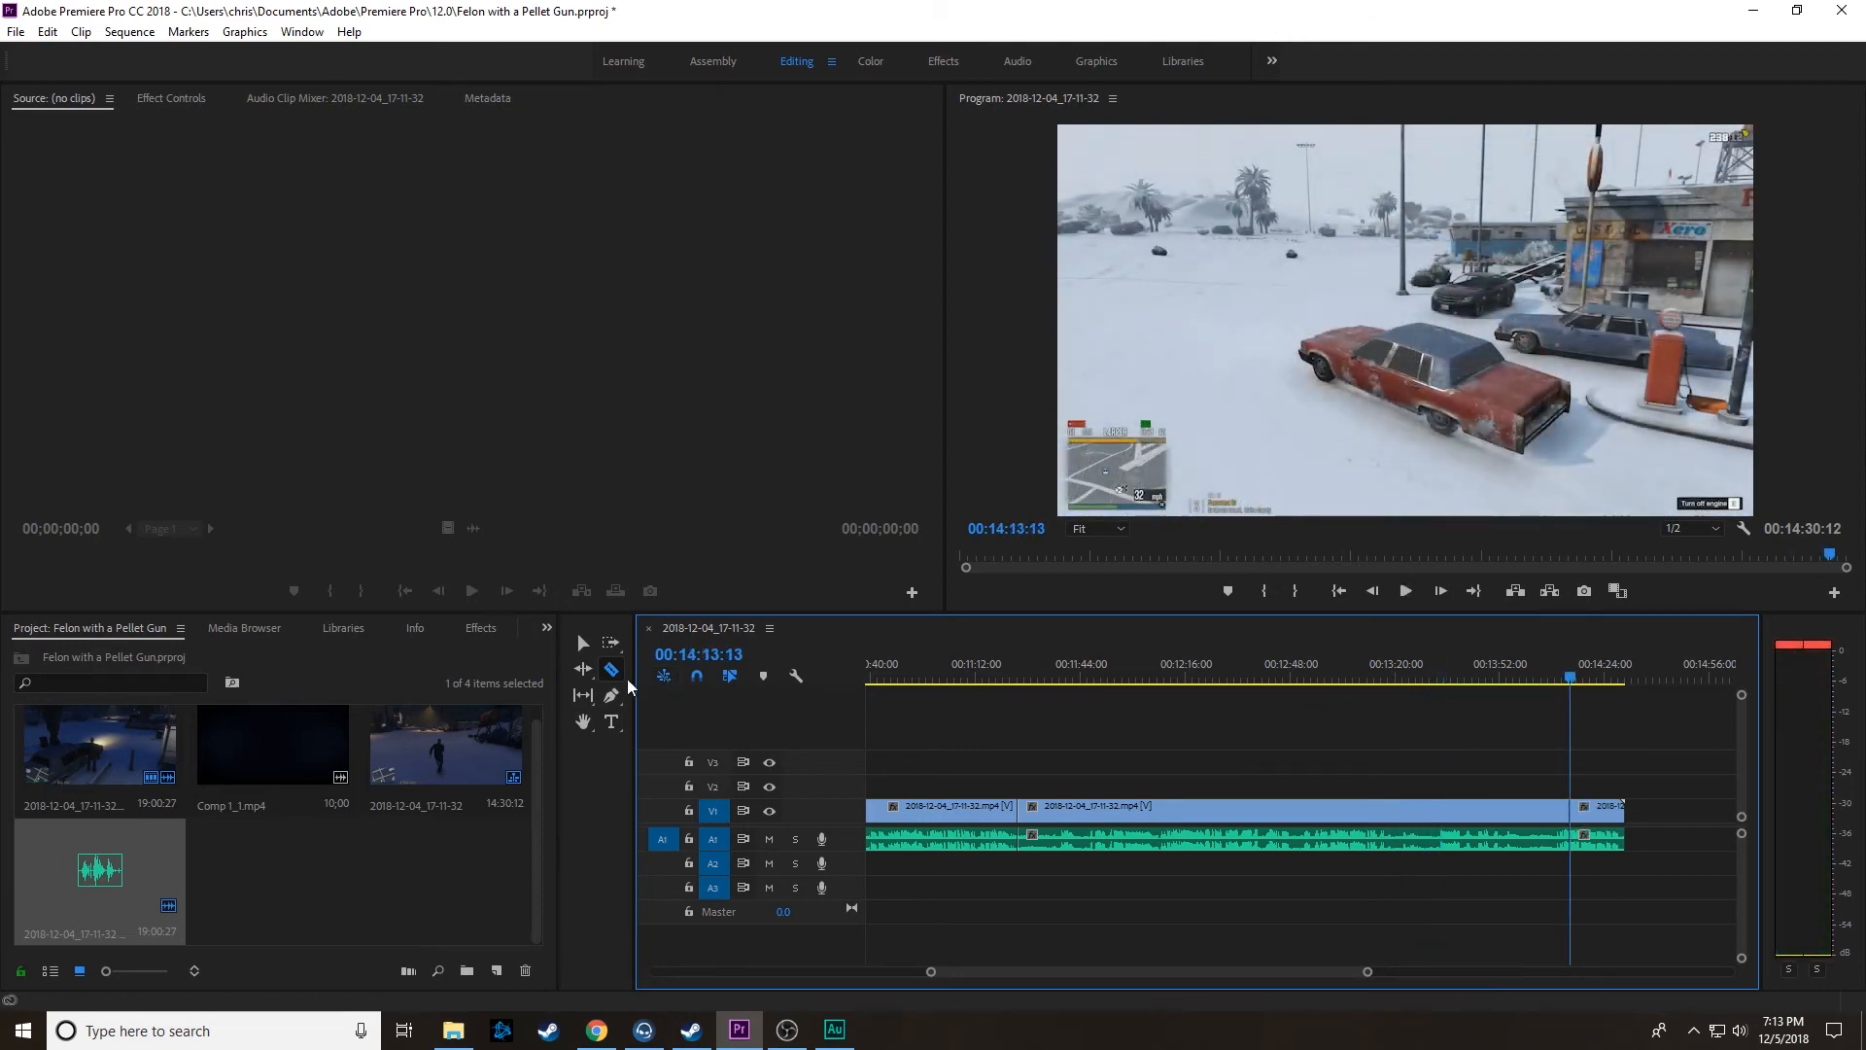
click(580, 646)
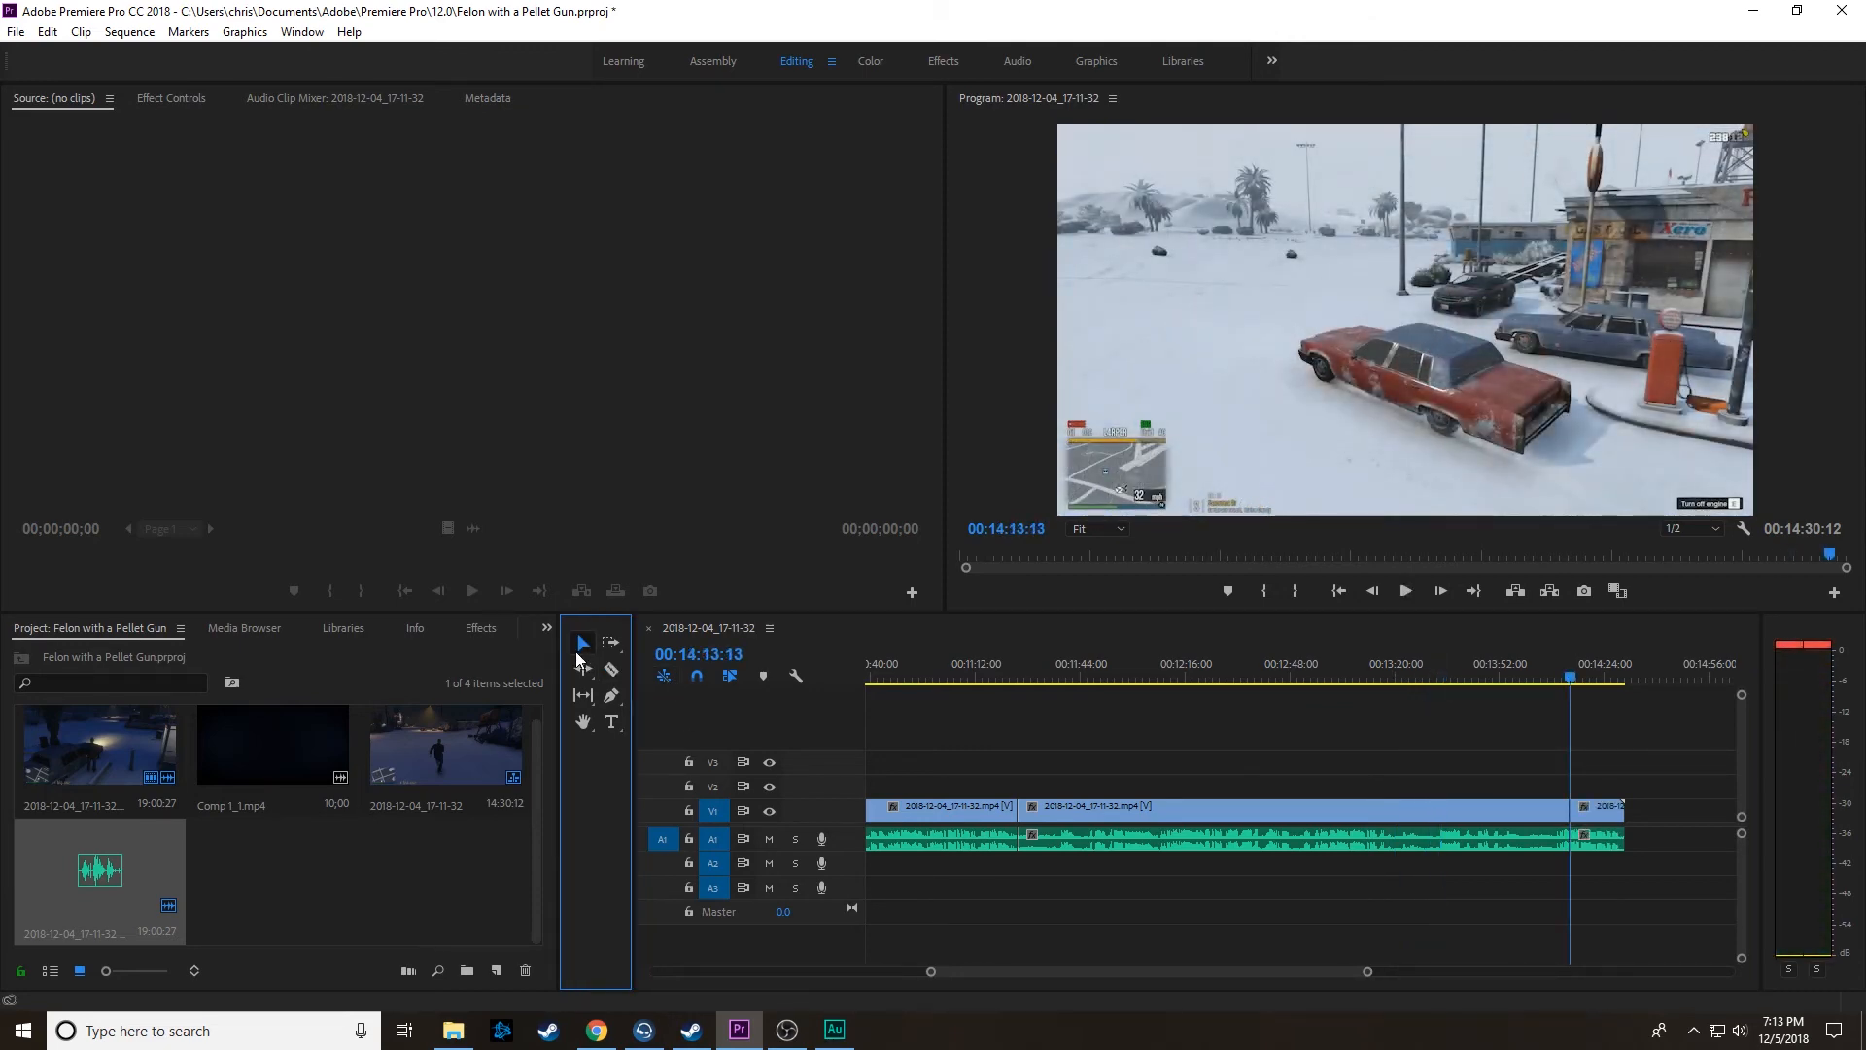
click(1275, 818)
key(Delete)
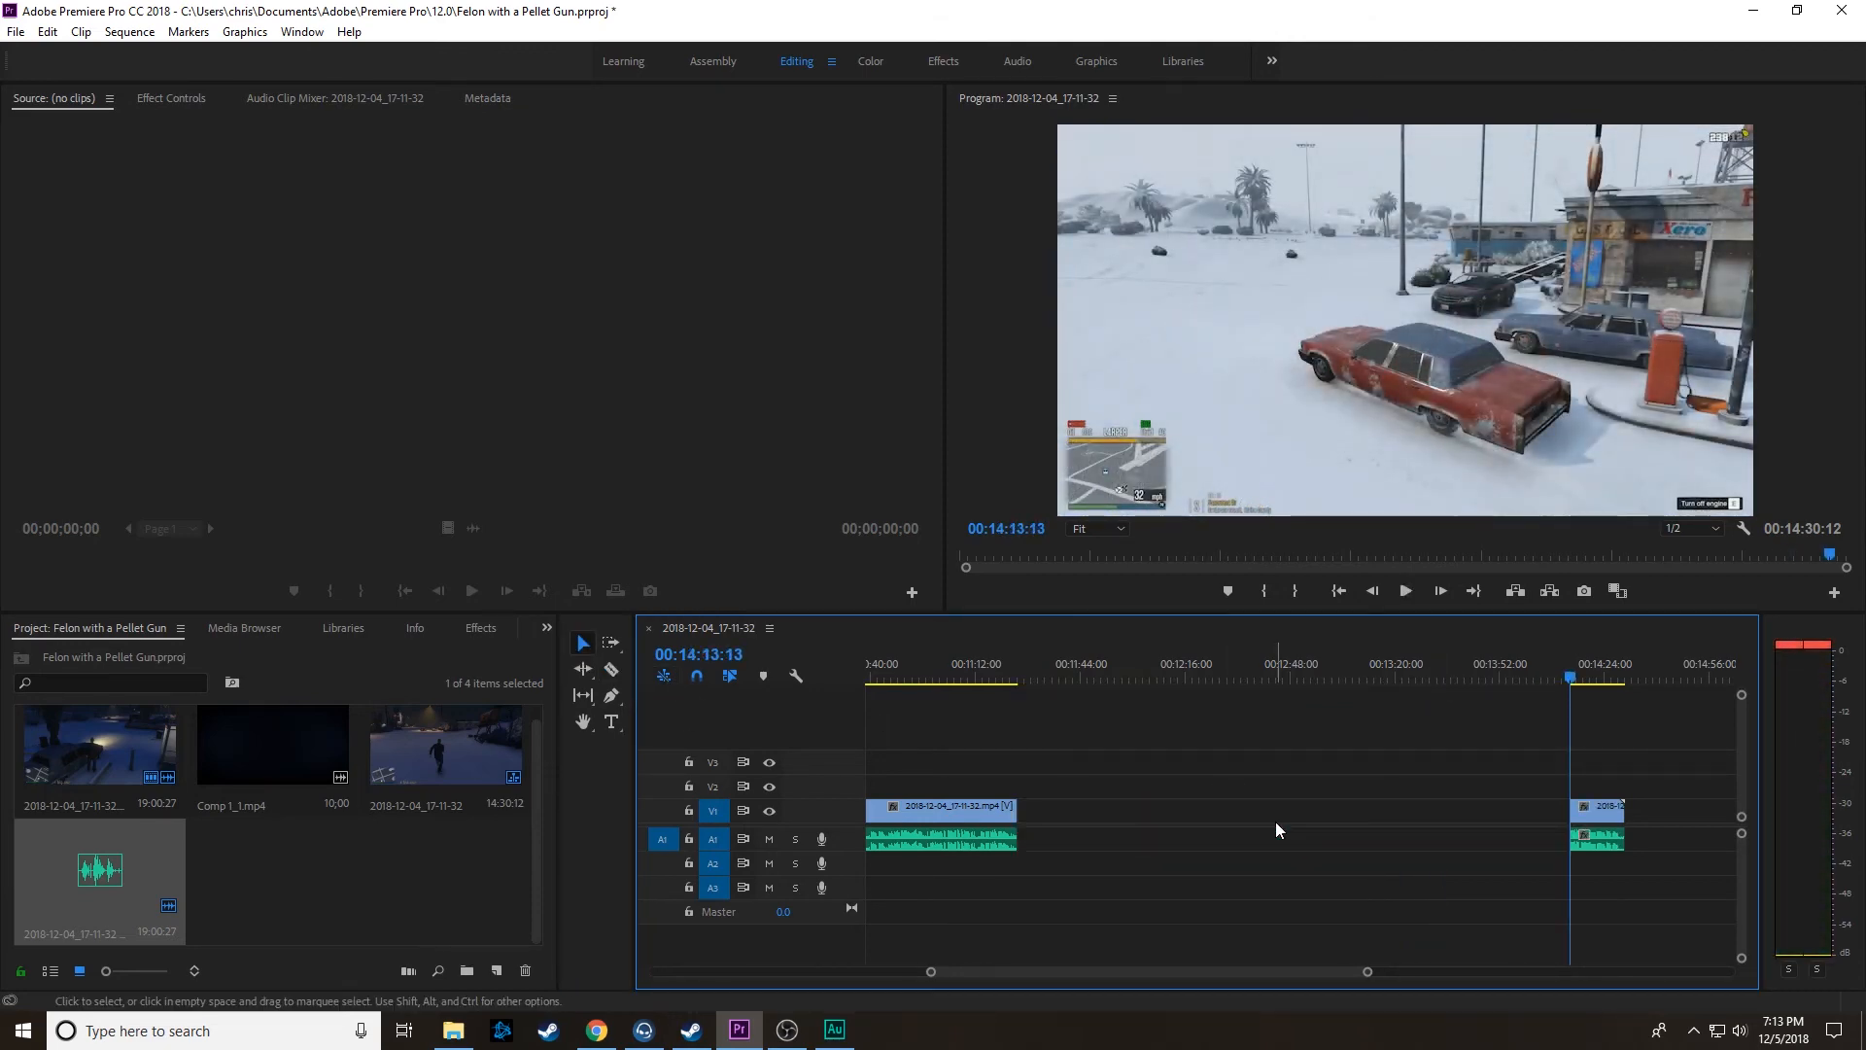
Step: Close the gap after 00:11:24:29 by moving the last linked clip back, and apply the default transition at the join
drag(1589, 807, 1051, 823)
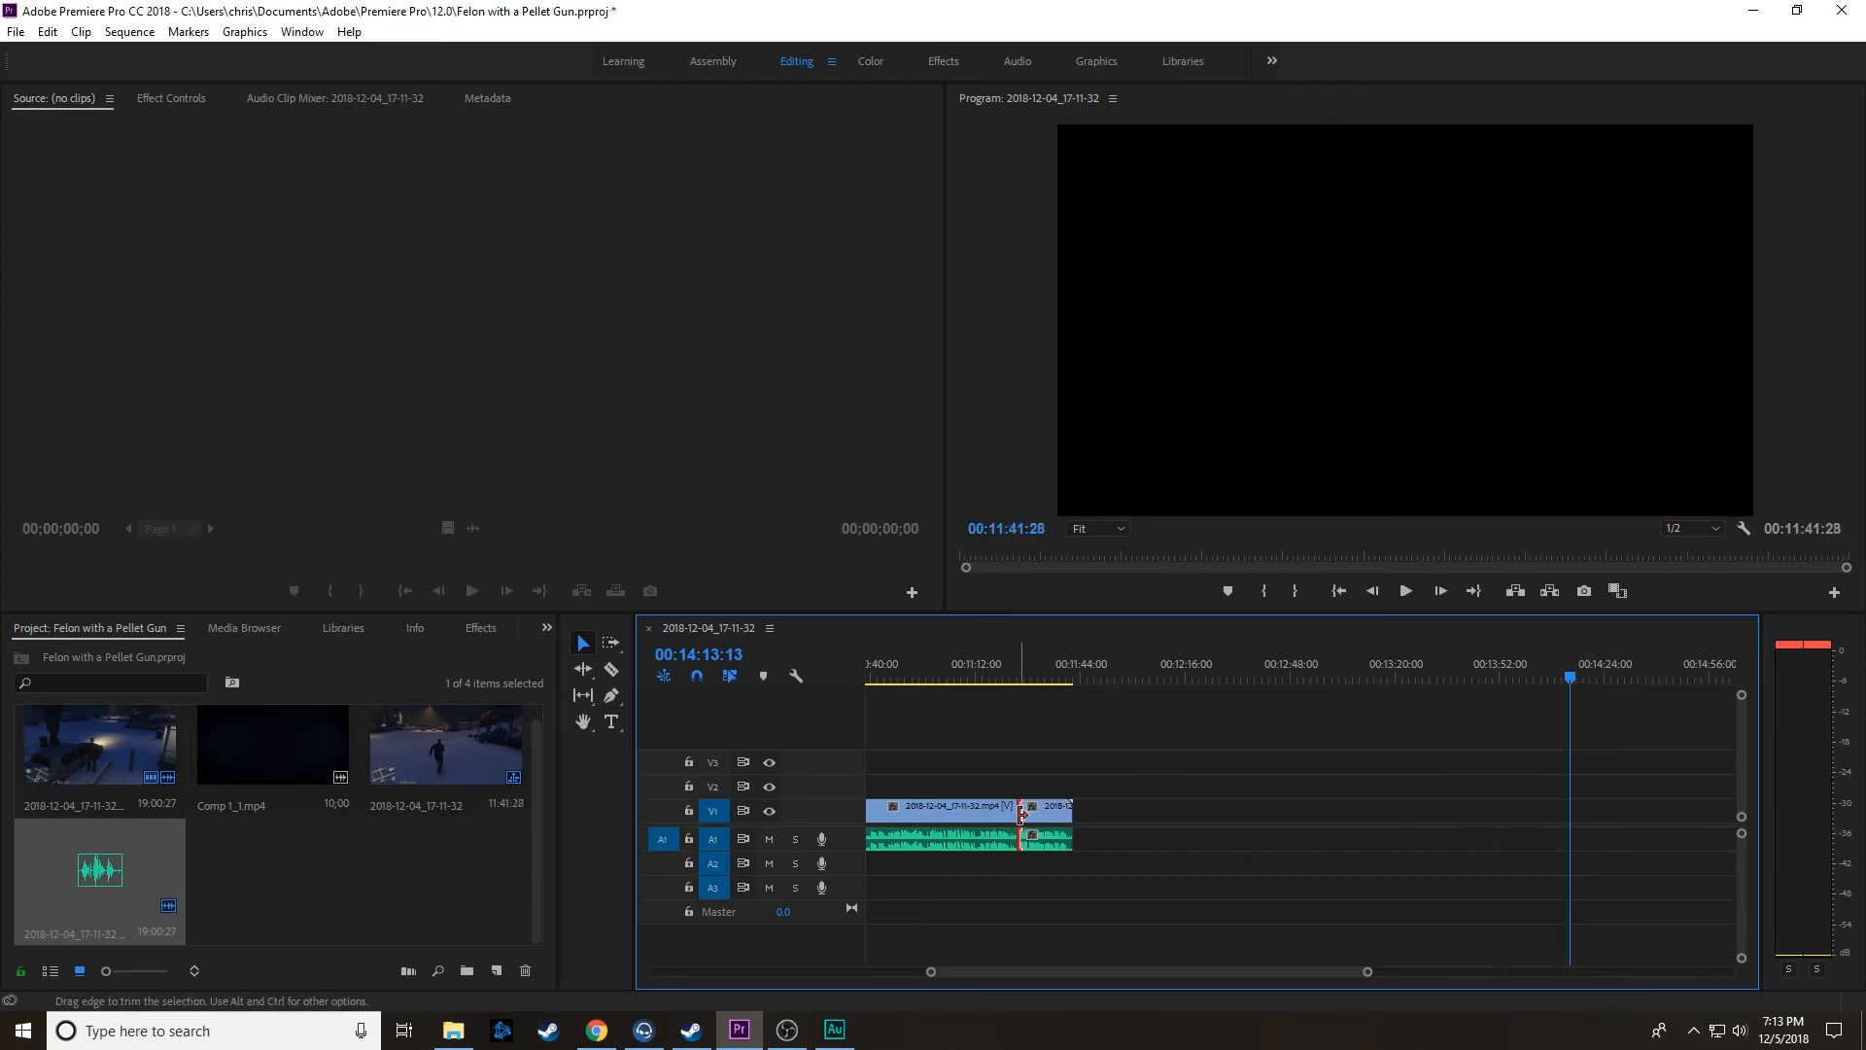
right_click(1019, 817)
click(1070, 941)
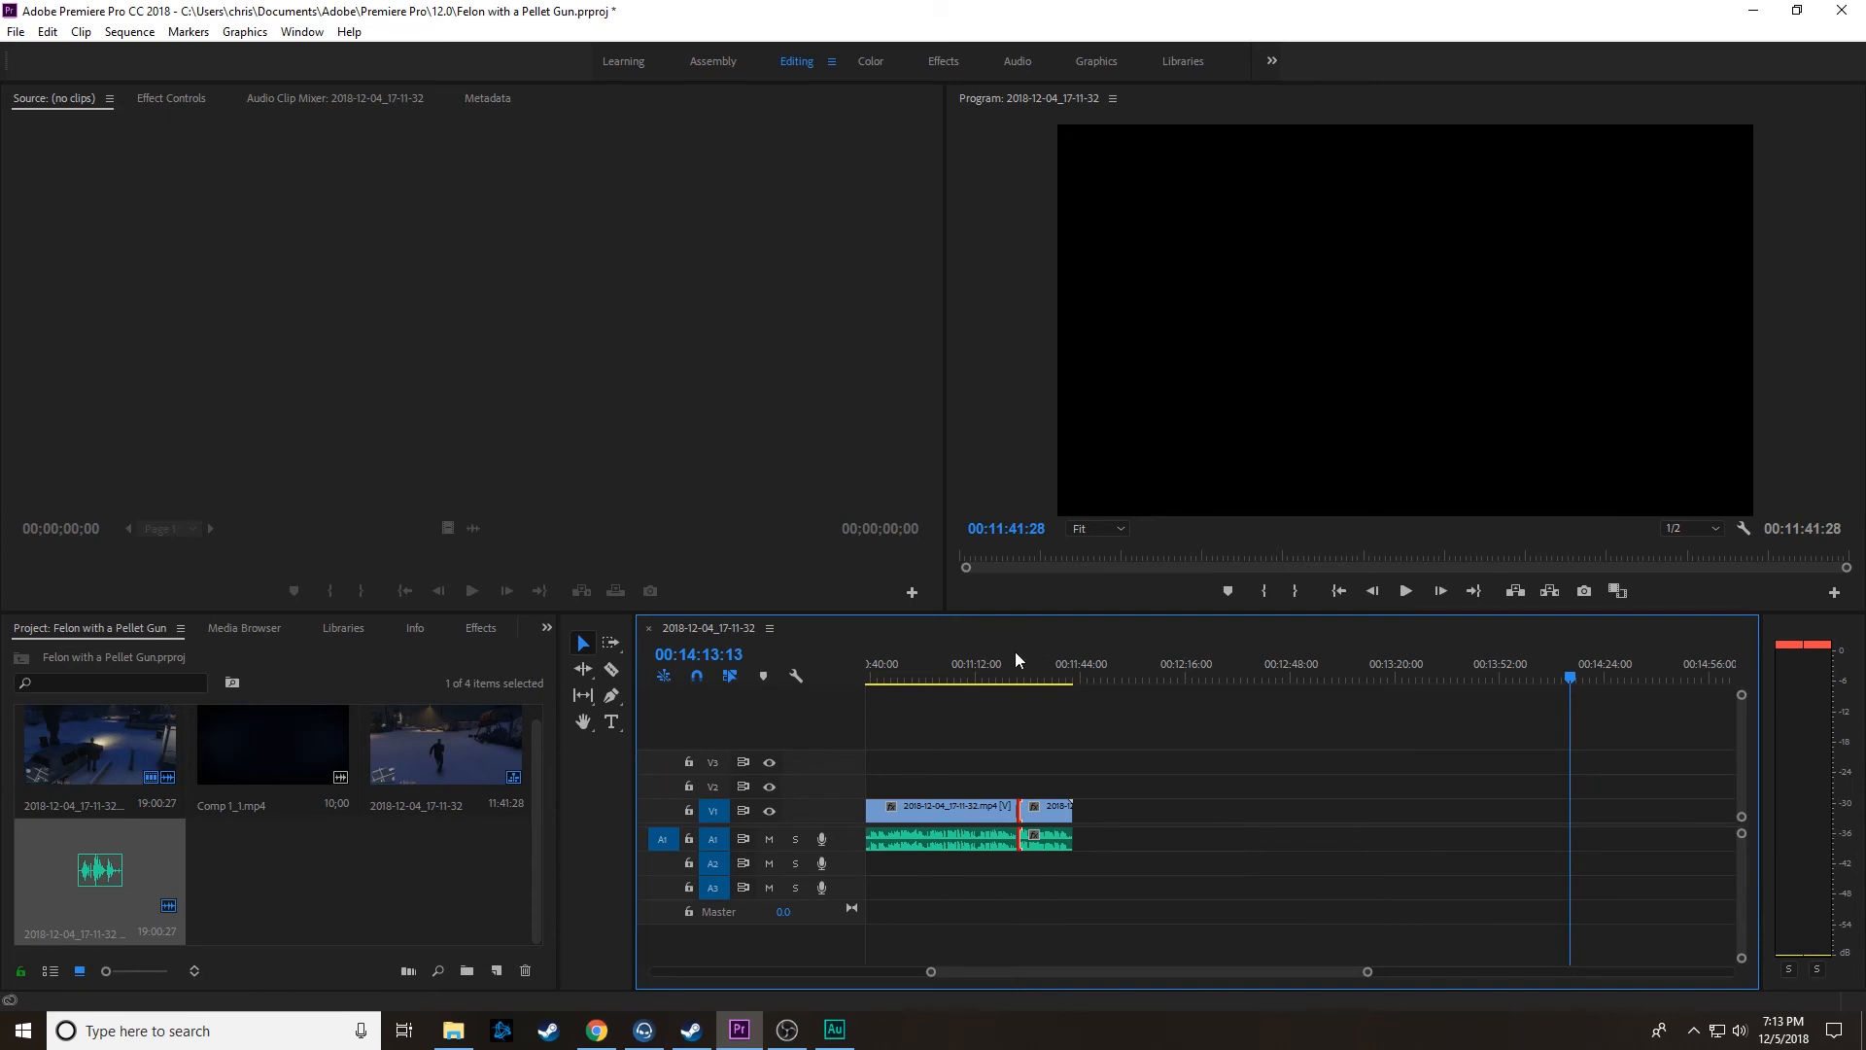
Step: Play the new join from about 00:11:21 and apply the default transition at the end of the last linked clip
click(1007, 680)
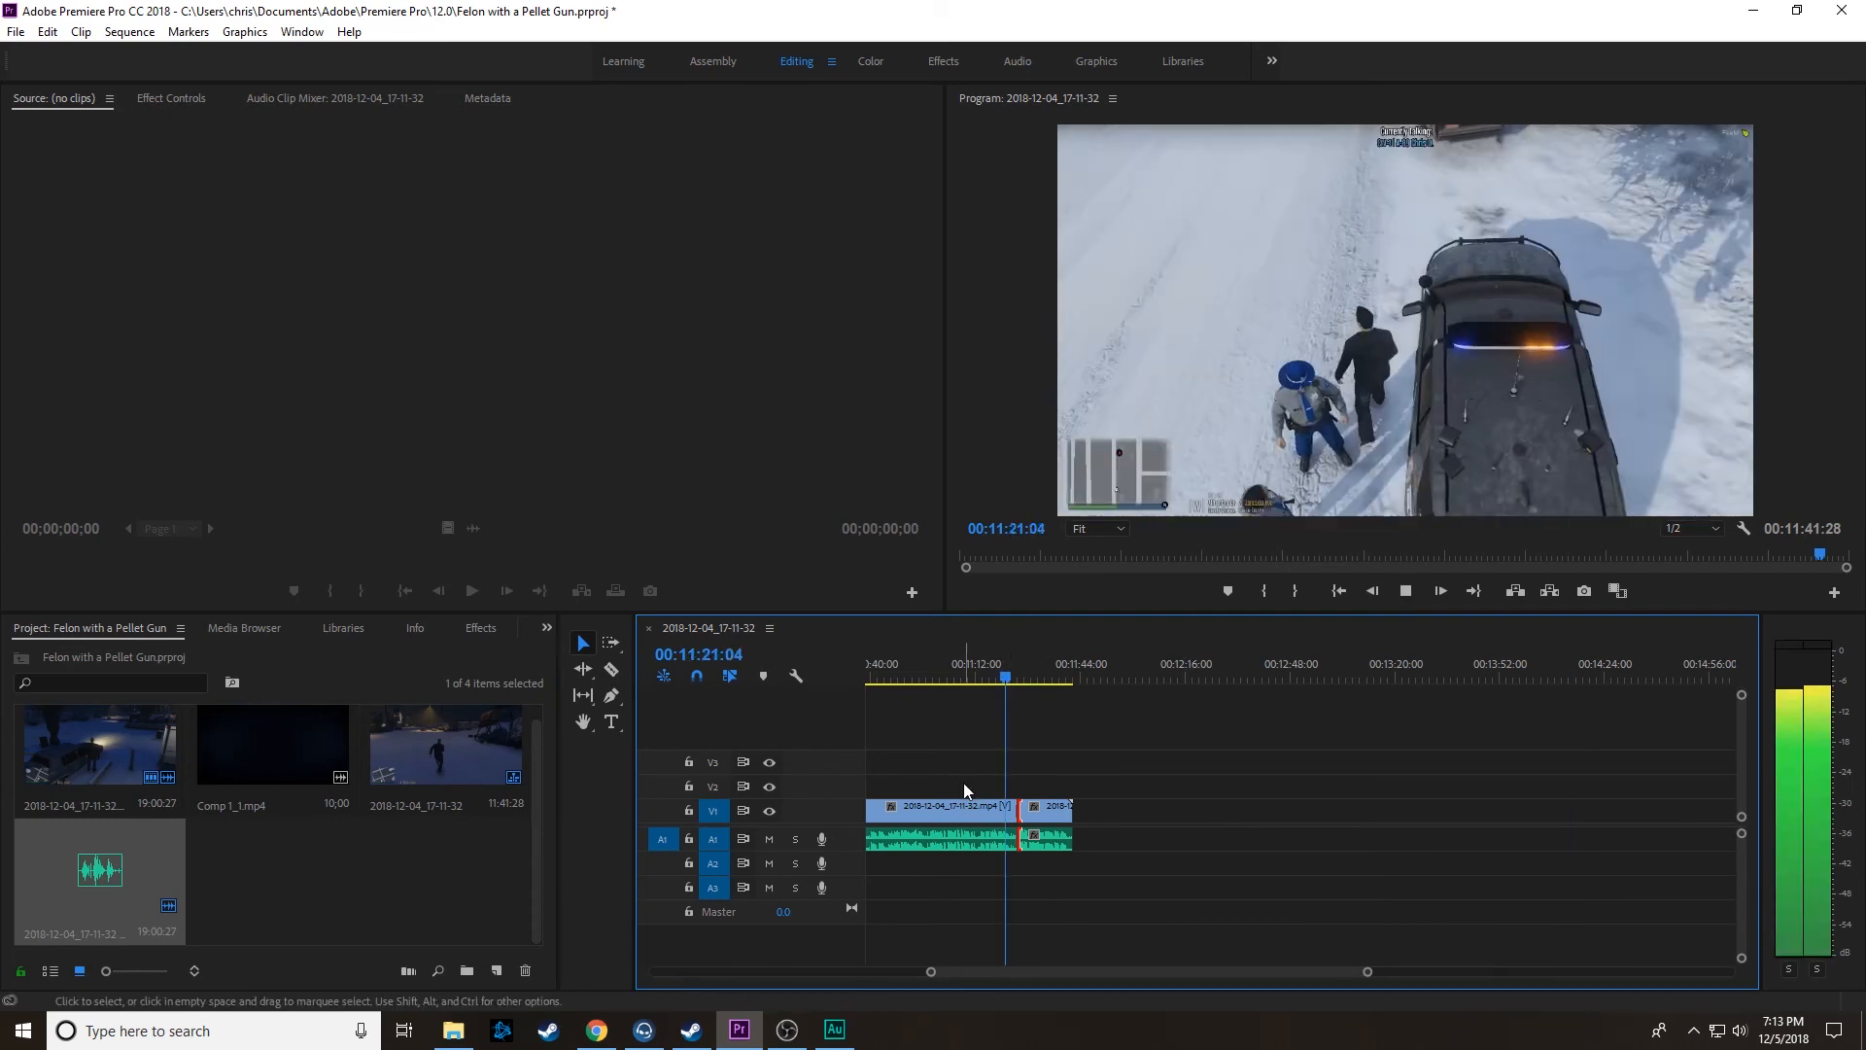
right_click(1068, 819)
click(1190, 944)
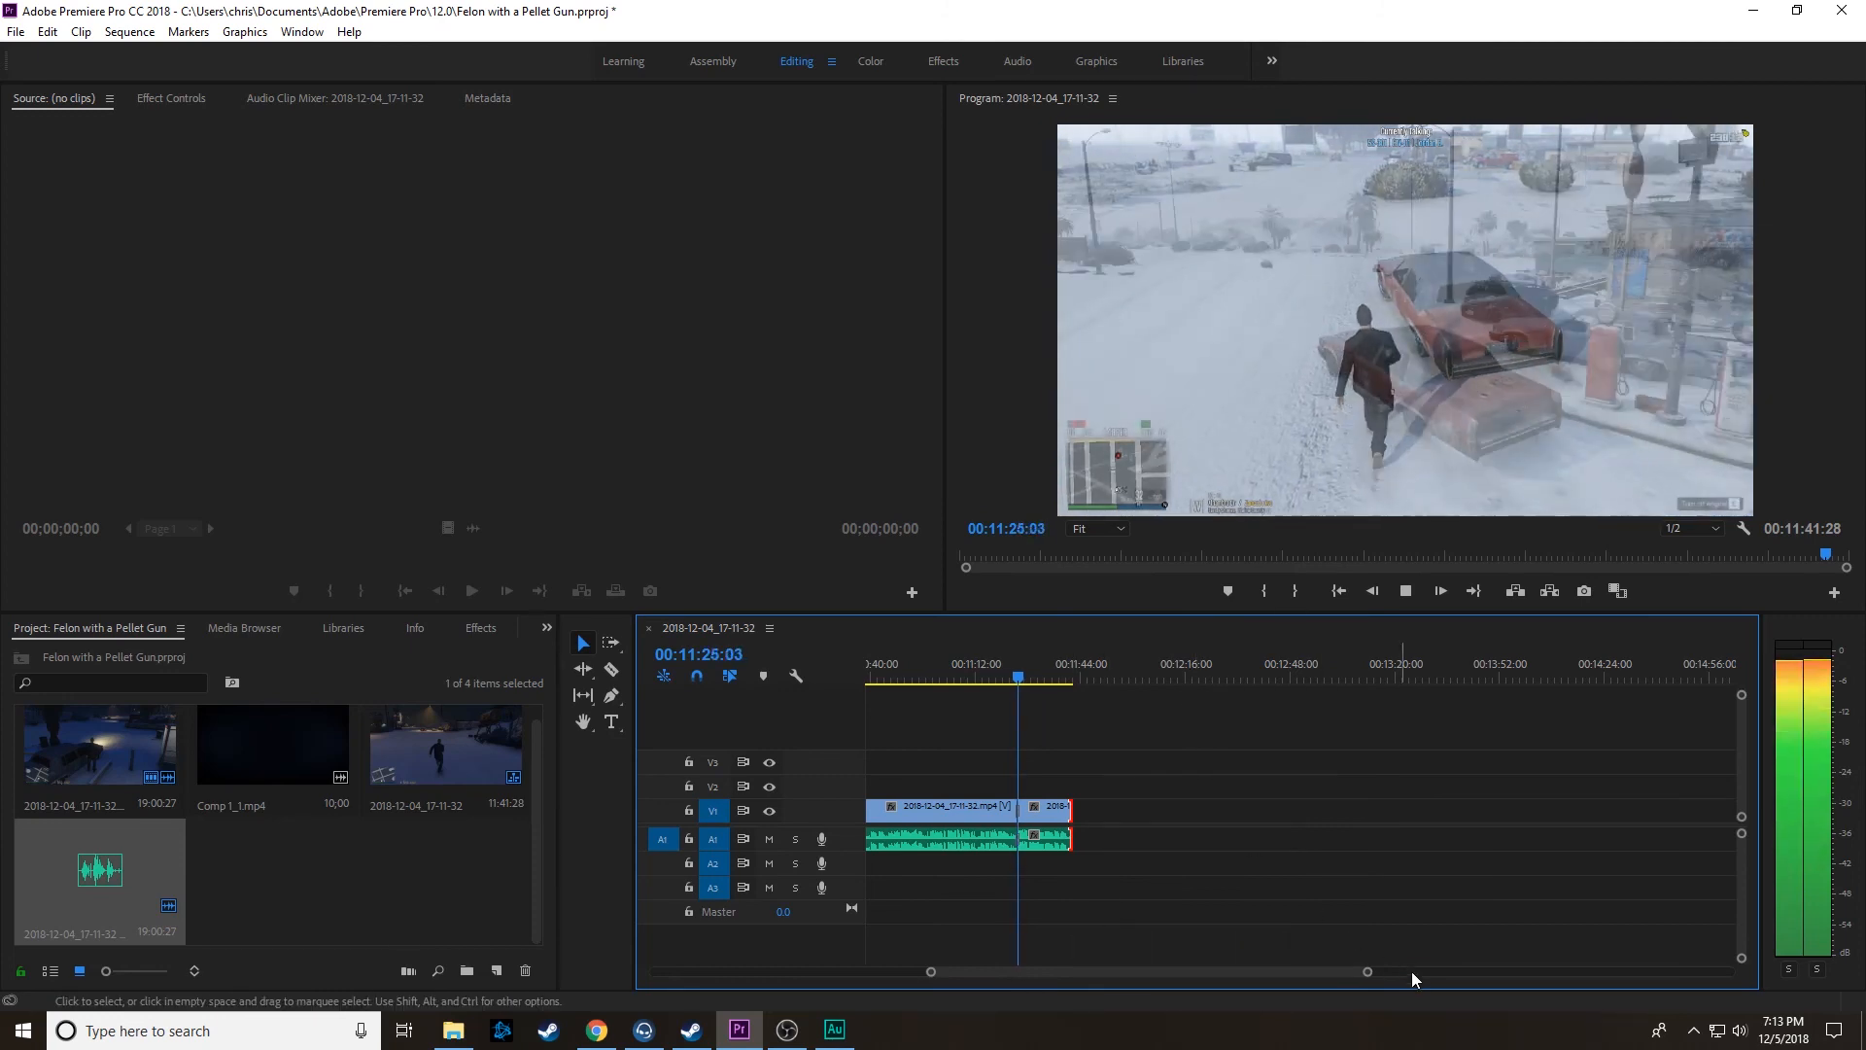
Step: Group all clips in the sequence and shift the group forward to end at 00:13:14:16, with its video on track V2
drag(1366, 971, 1244, 971)
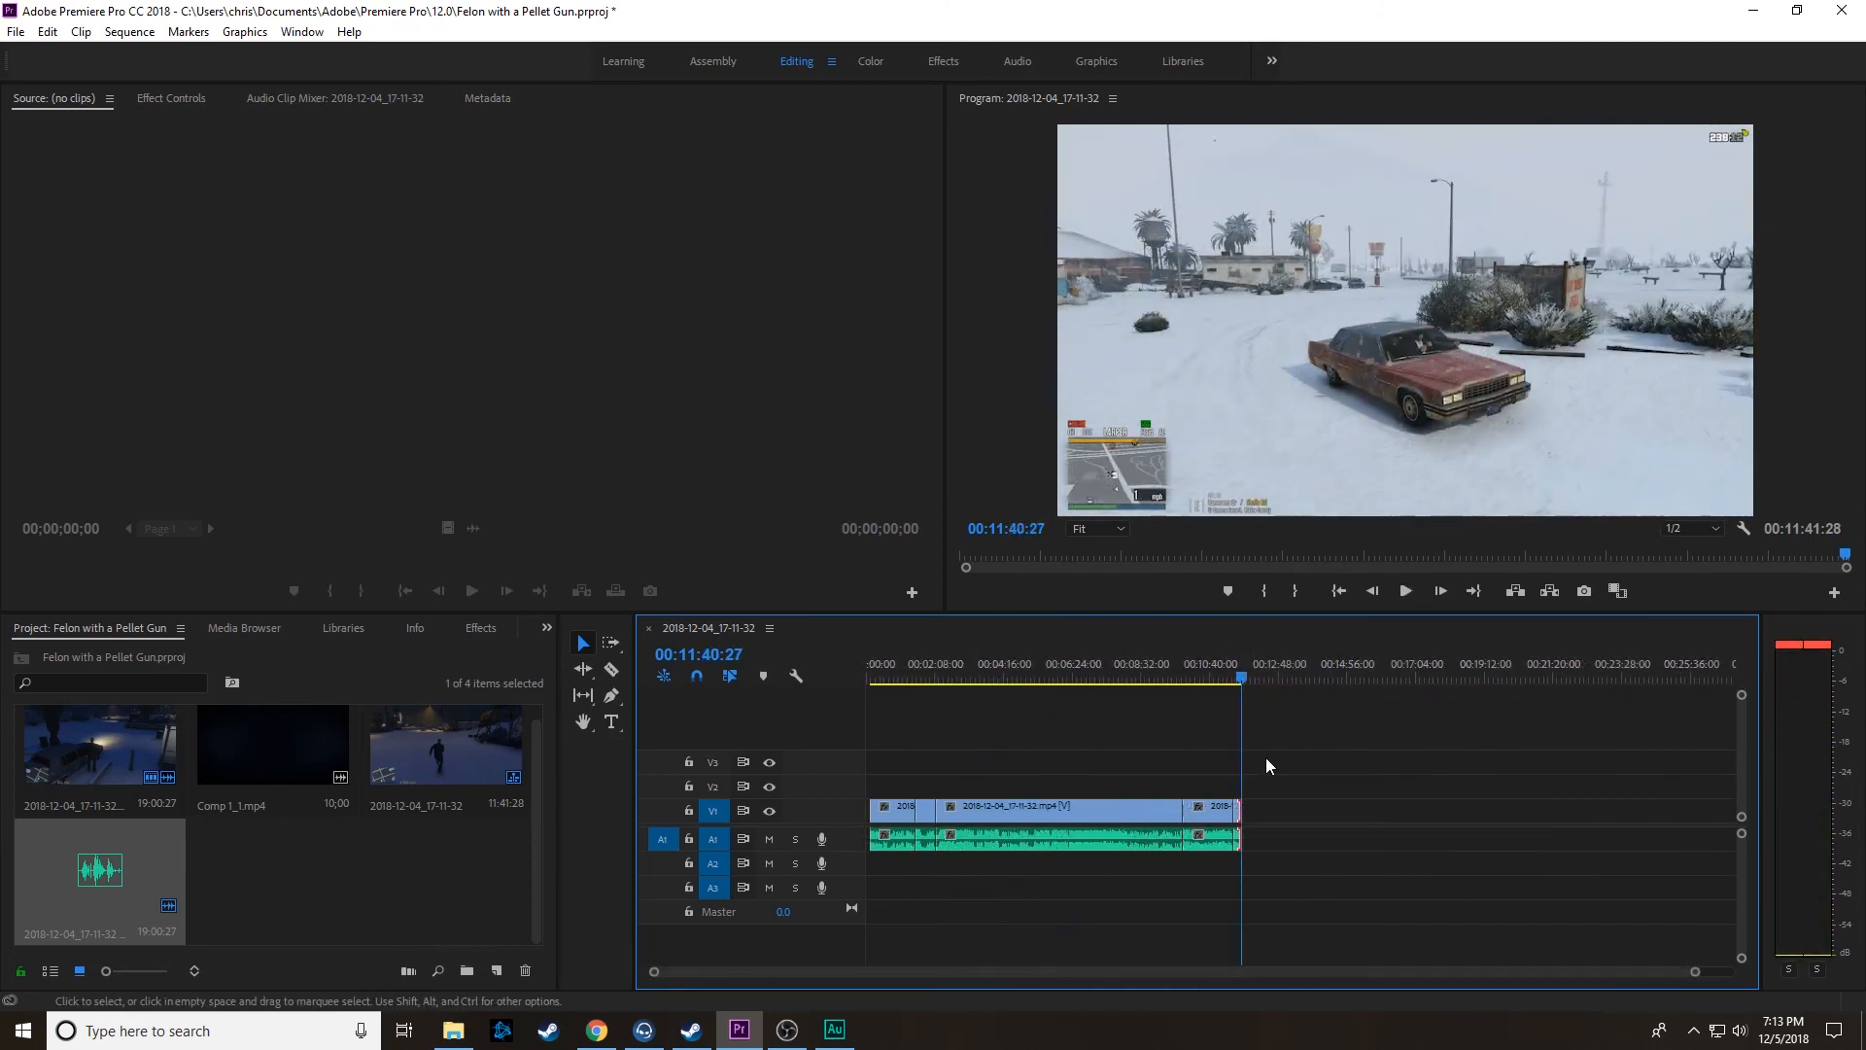
click(1265, 766)
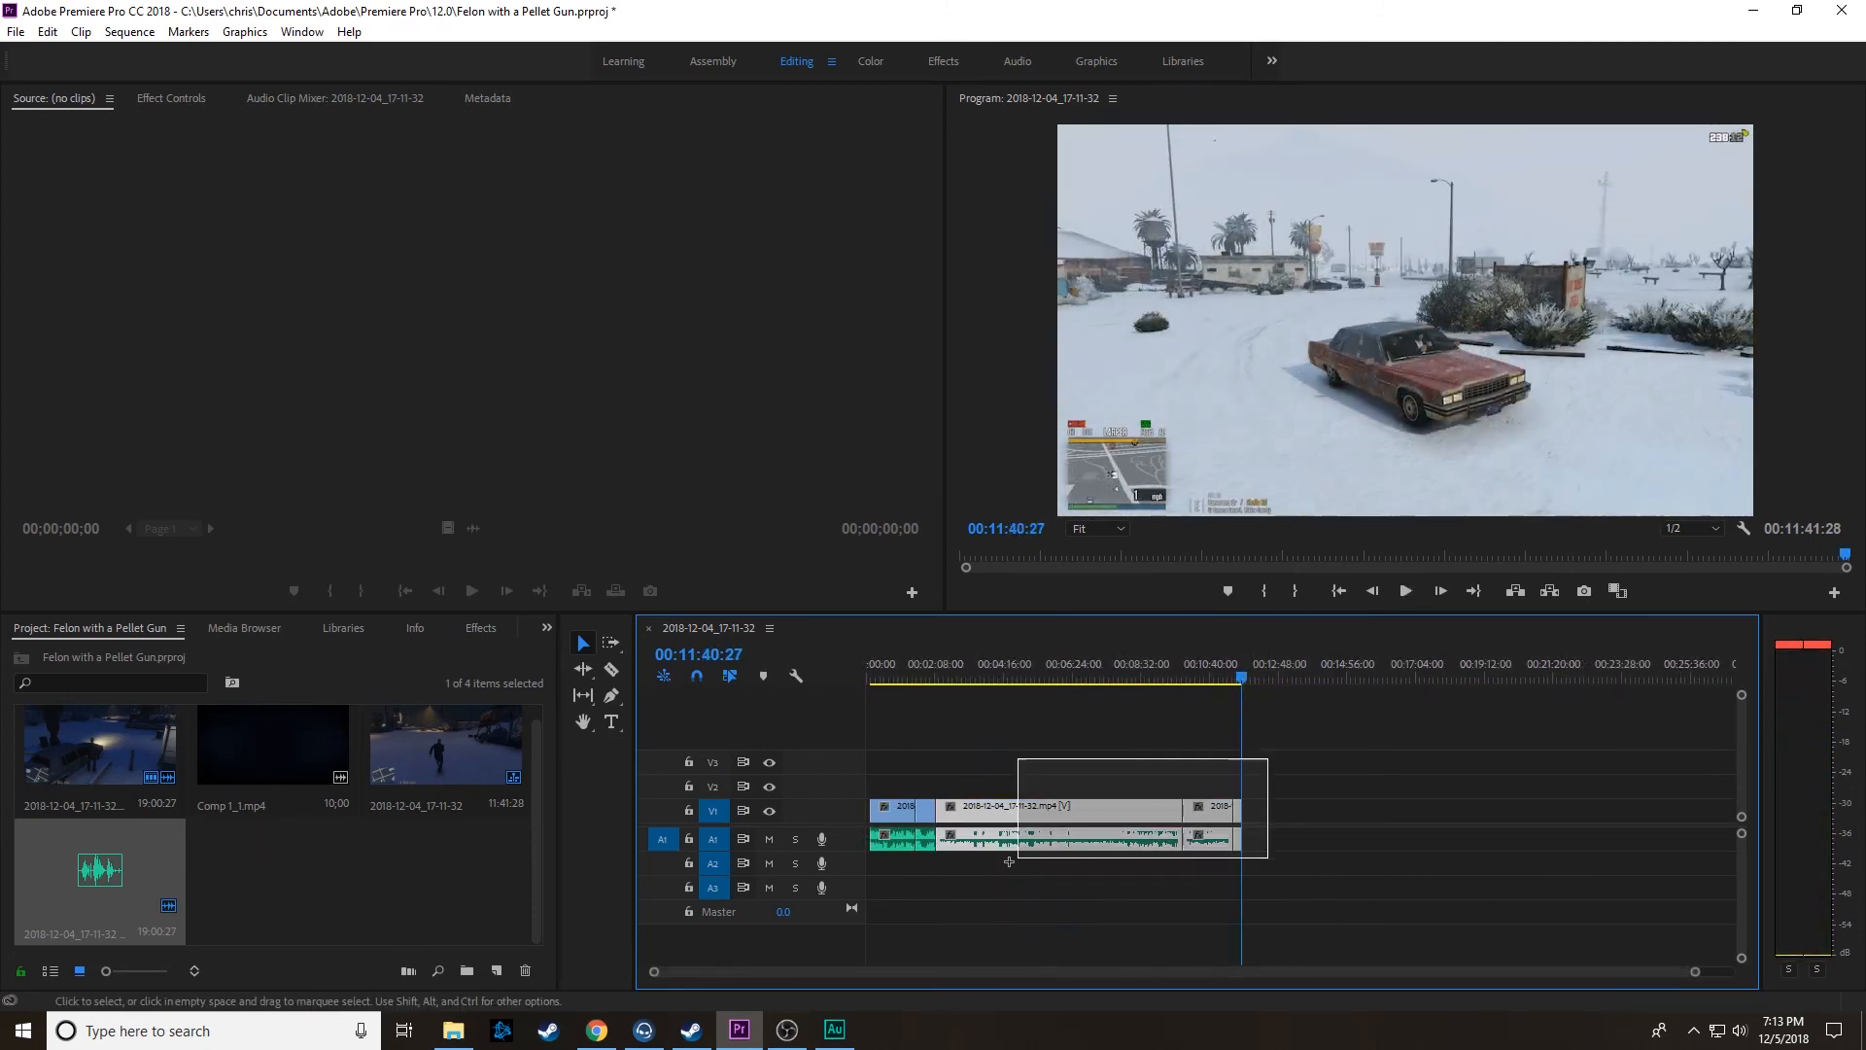
right_click(945, 807)
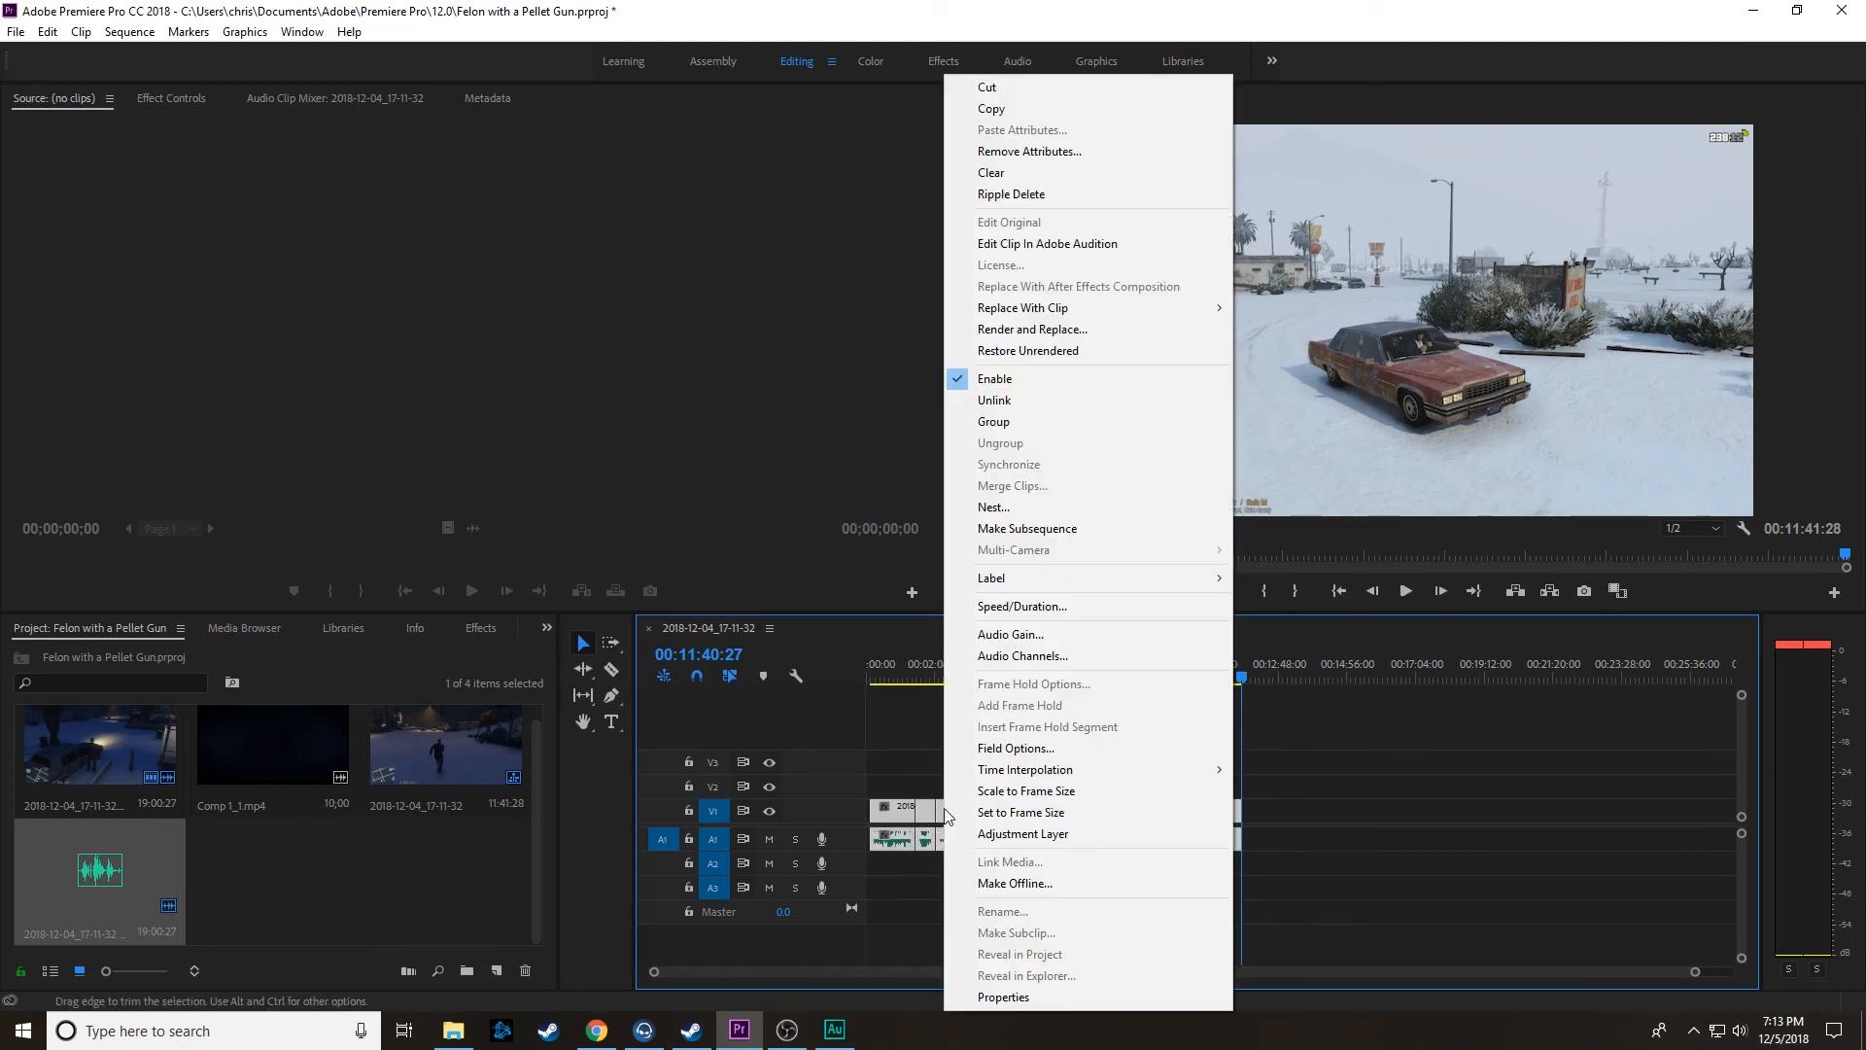
click(1033, 425)
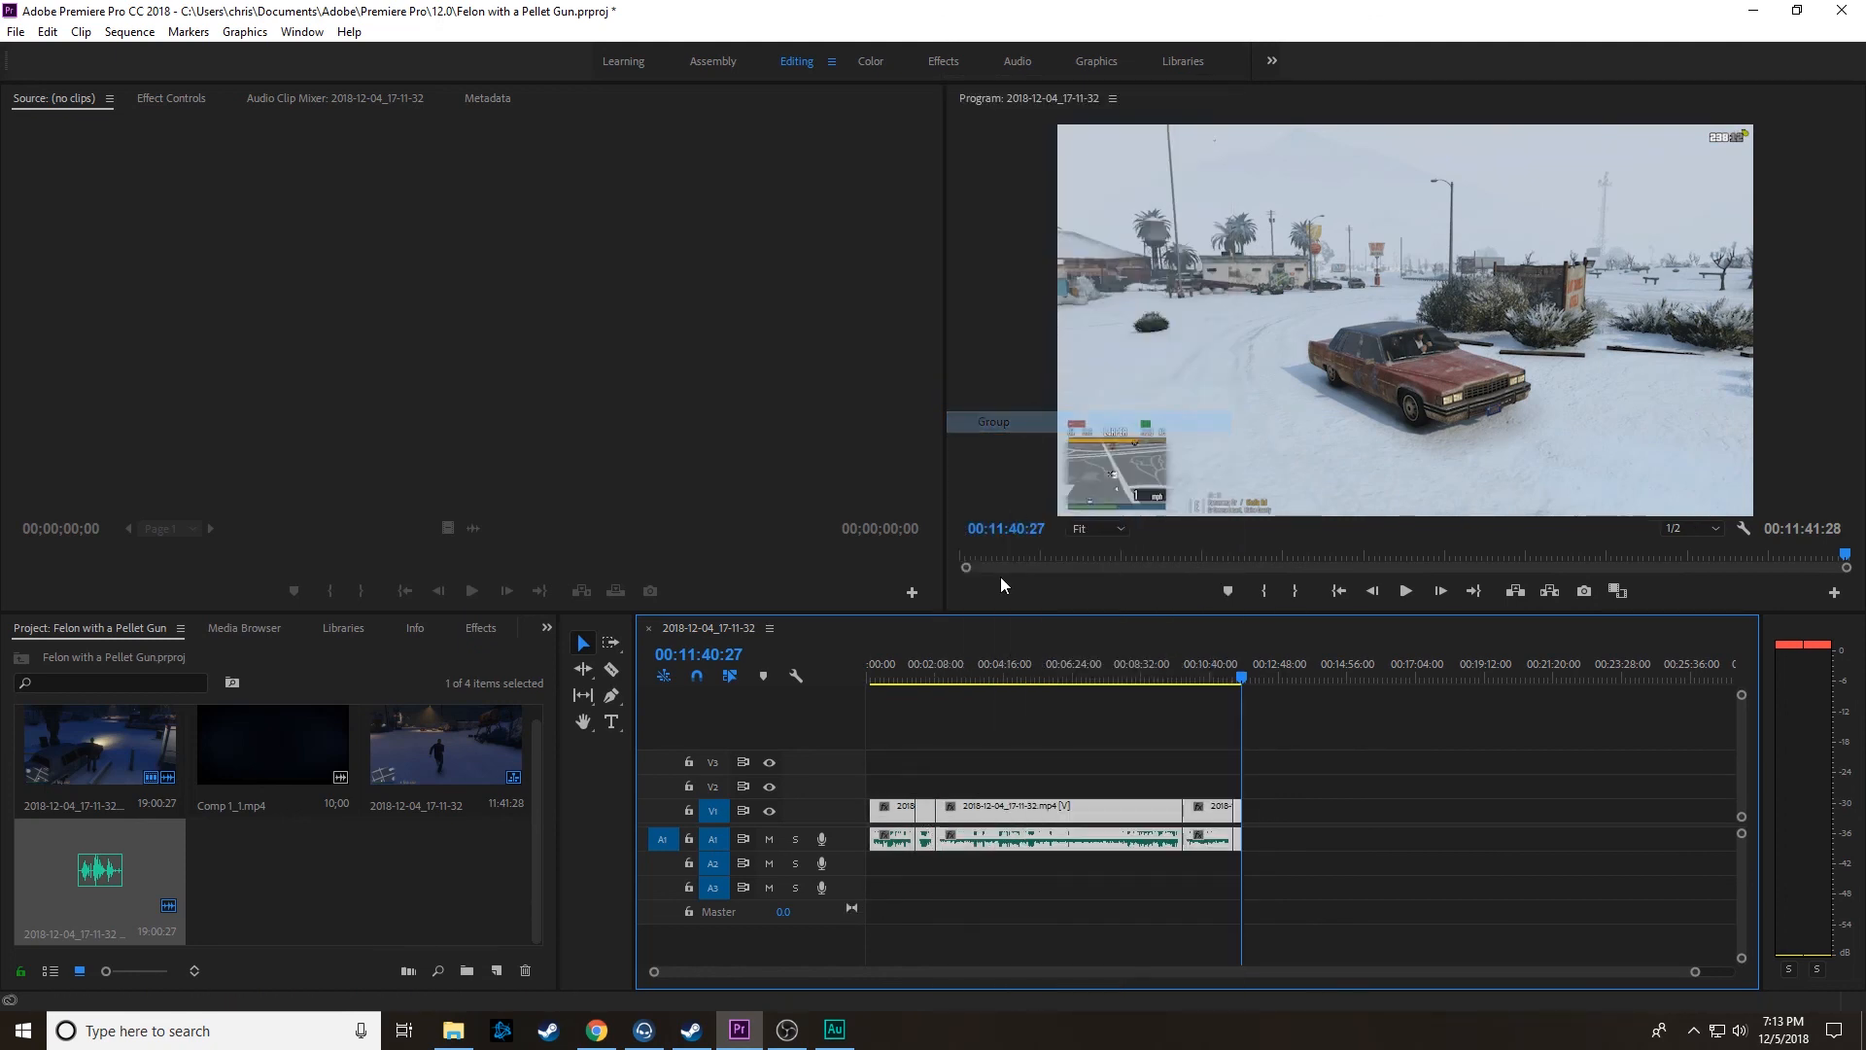
drag(899, 815, 949, 790)
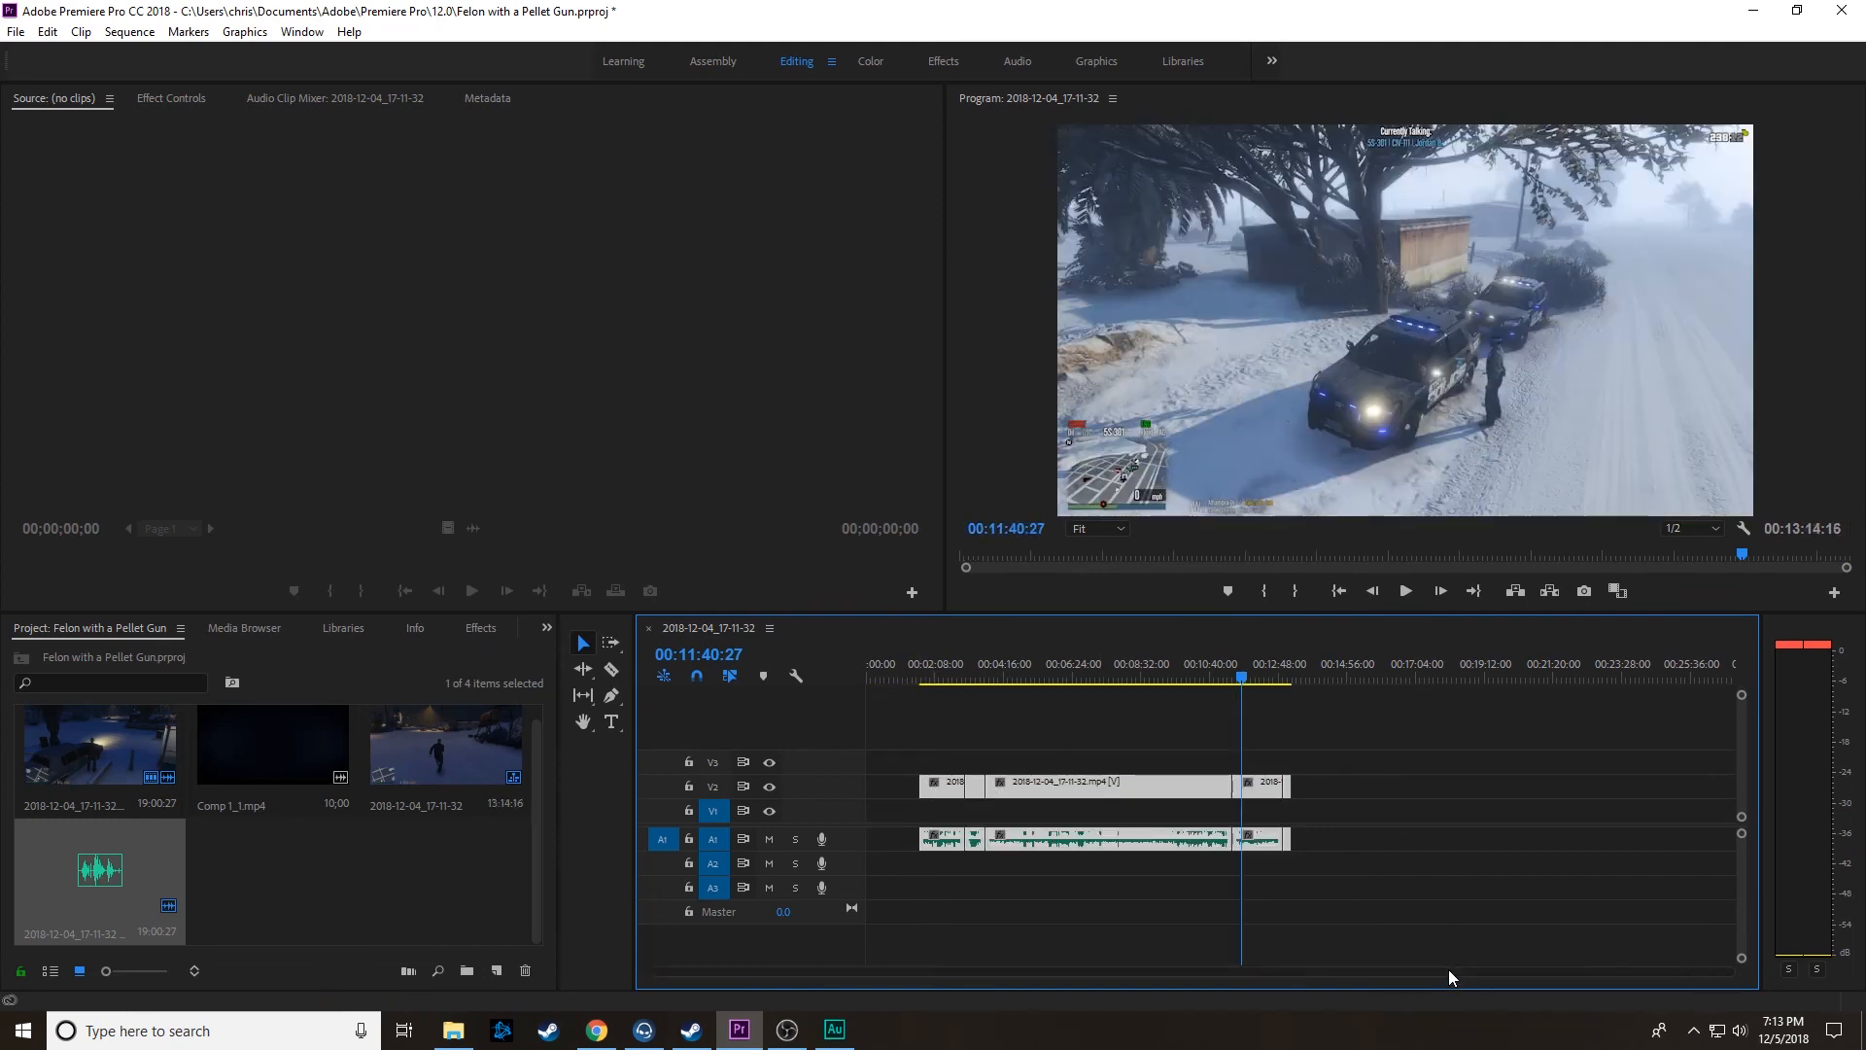